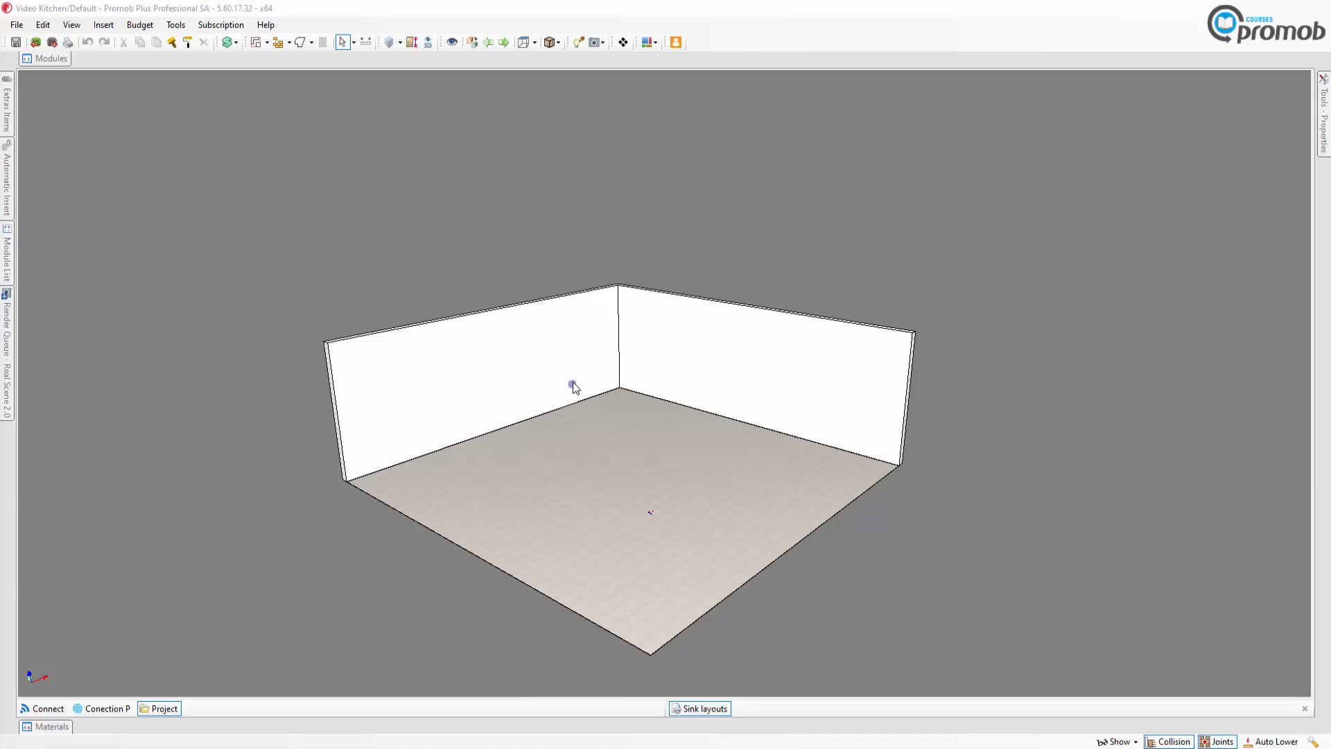
# Step: Remove all walls of the room together with the modules on them
pyautogui.rightClick(675, 342)
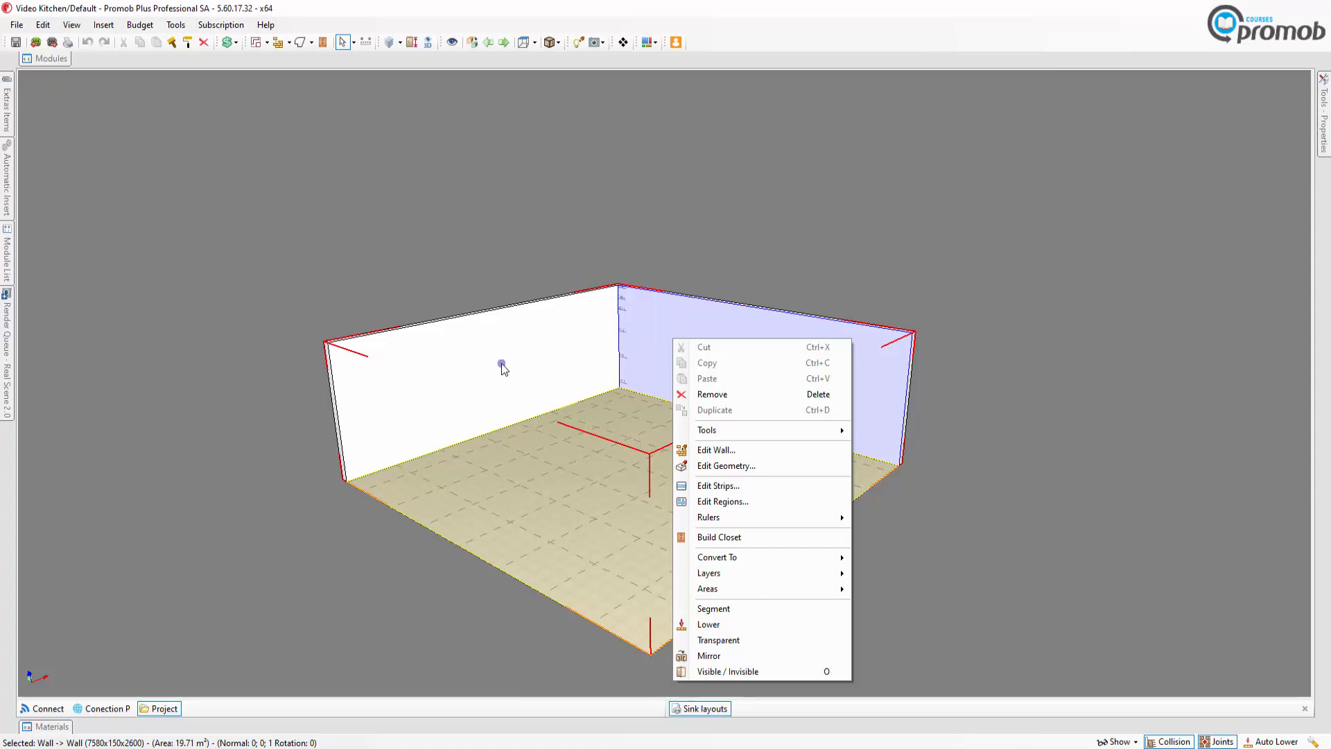
pyautogui.click(738, 395)
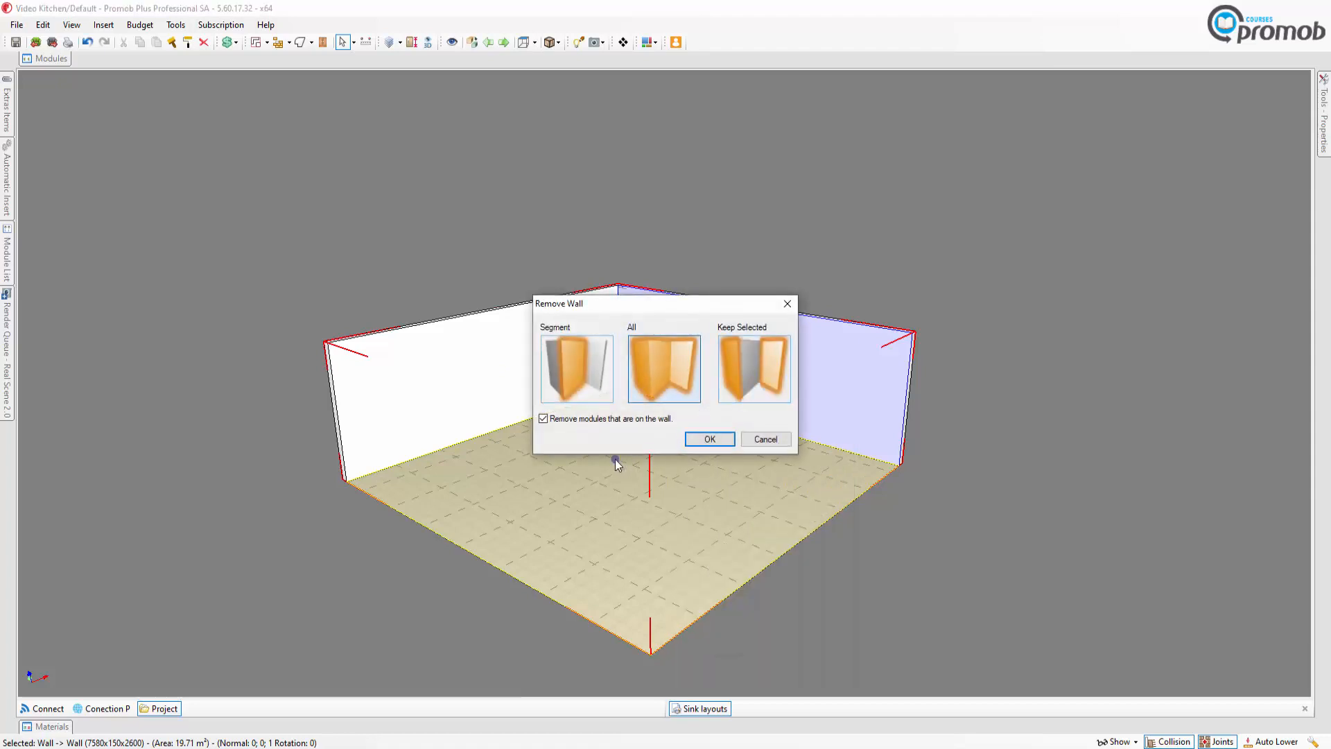
pyautogui.click(658, 363)
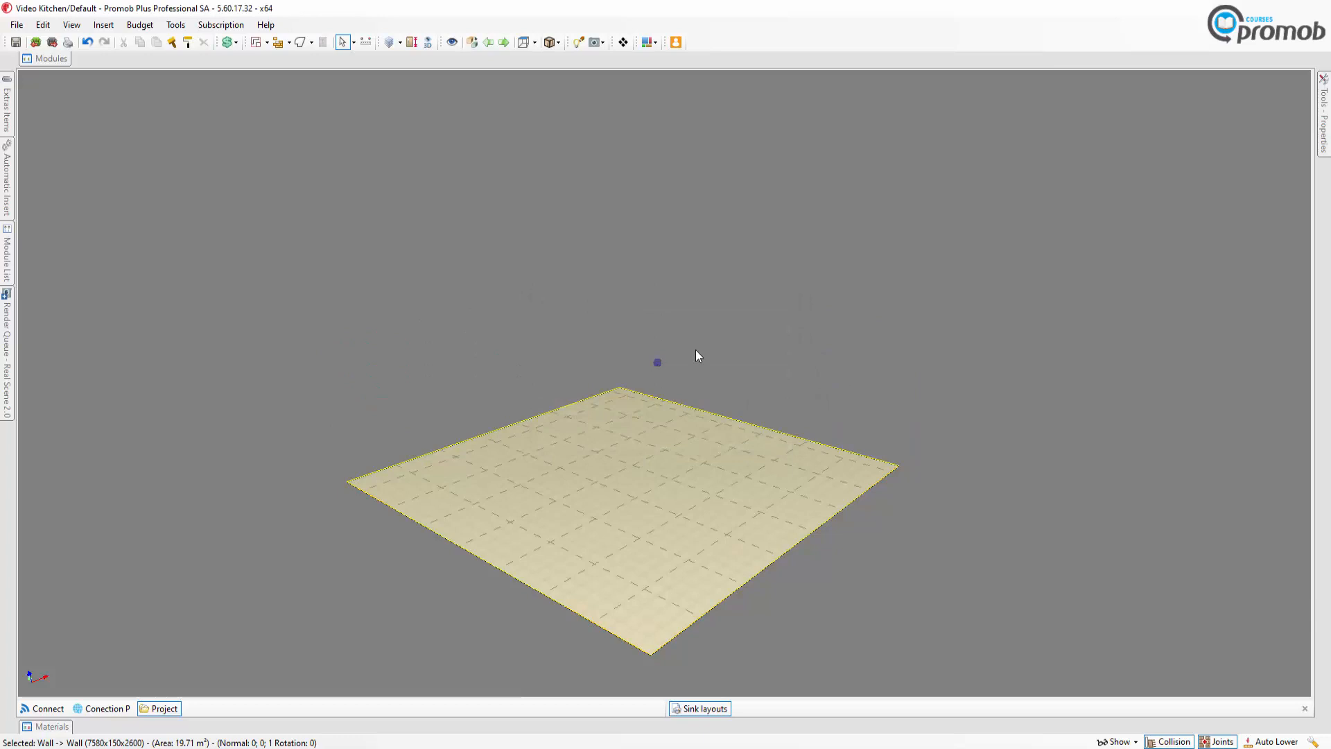
# Step: Show the floor from above and open a maximized Wall Editor for it
pyautogui.doubleClick(629, 484)
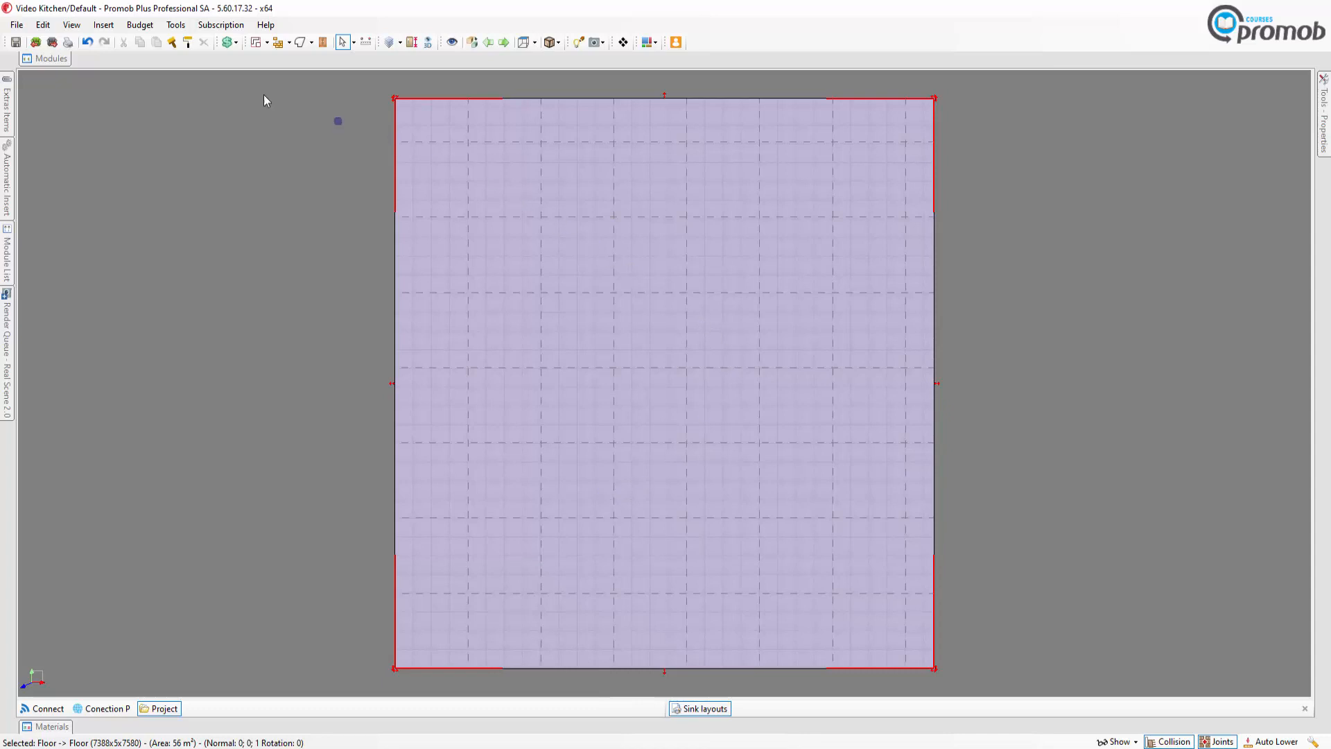
pyautogui.click(290, 43)
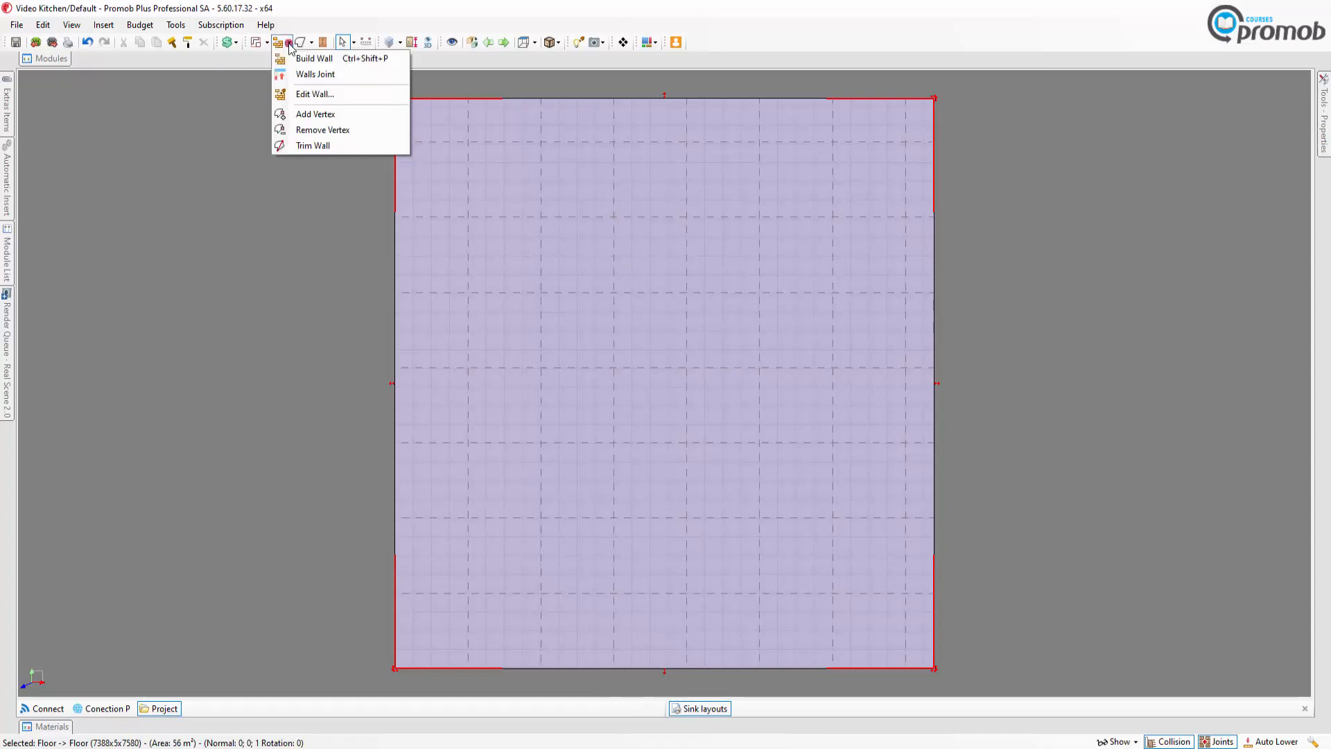
pyautogui.click(335, 94)
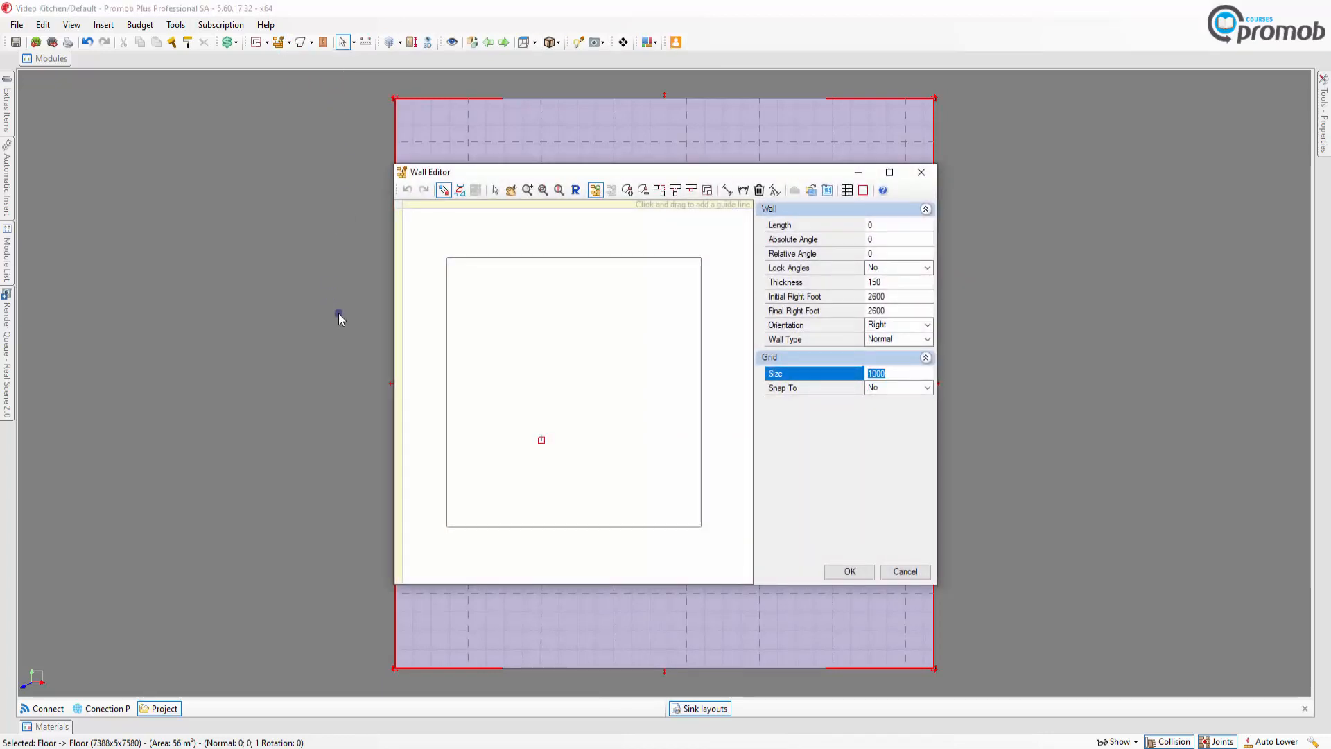
pyautogui.click(891, 172)
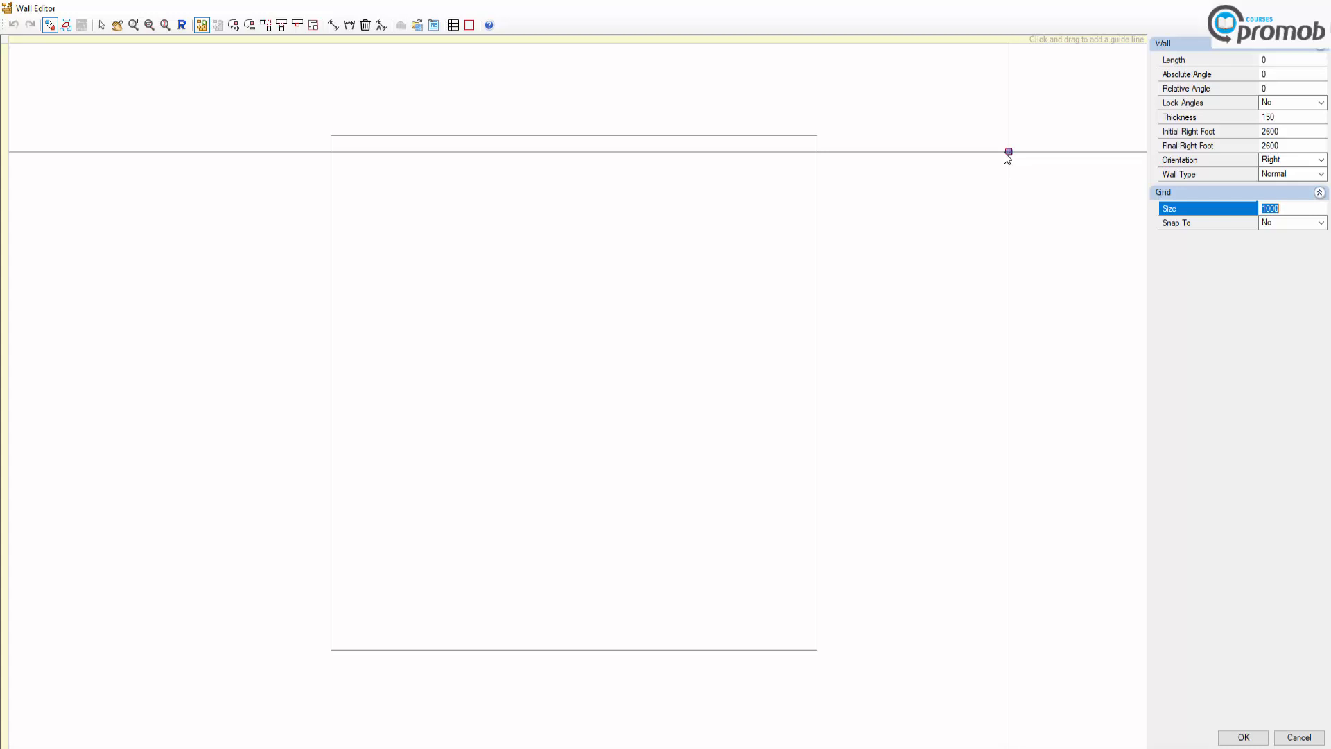
# Step: Draw a 3600 mm horizontal wall from the floor's upper-left corner and a 6225 mm wall straight down from its end
pyautogui.click(336, 138)
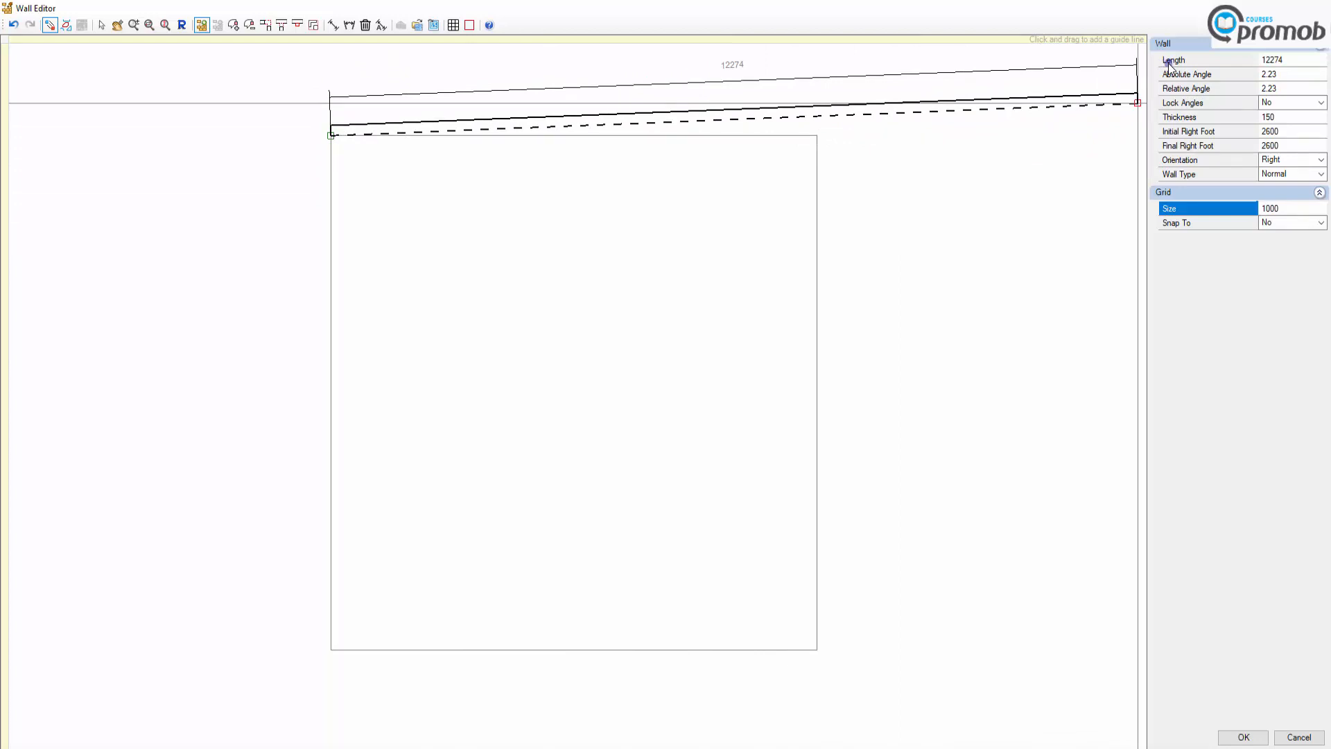
pyautogui.click(1296, 61)
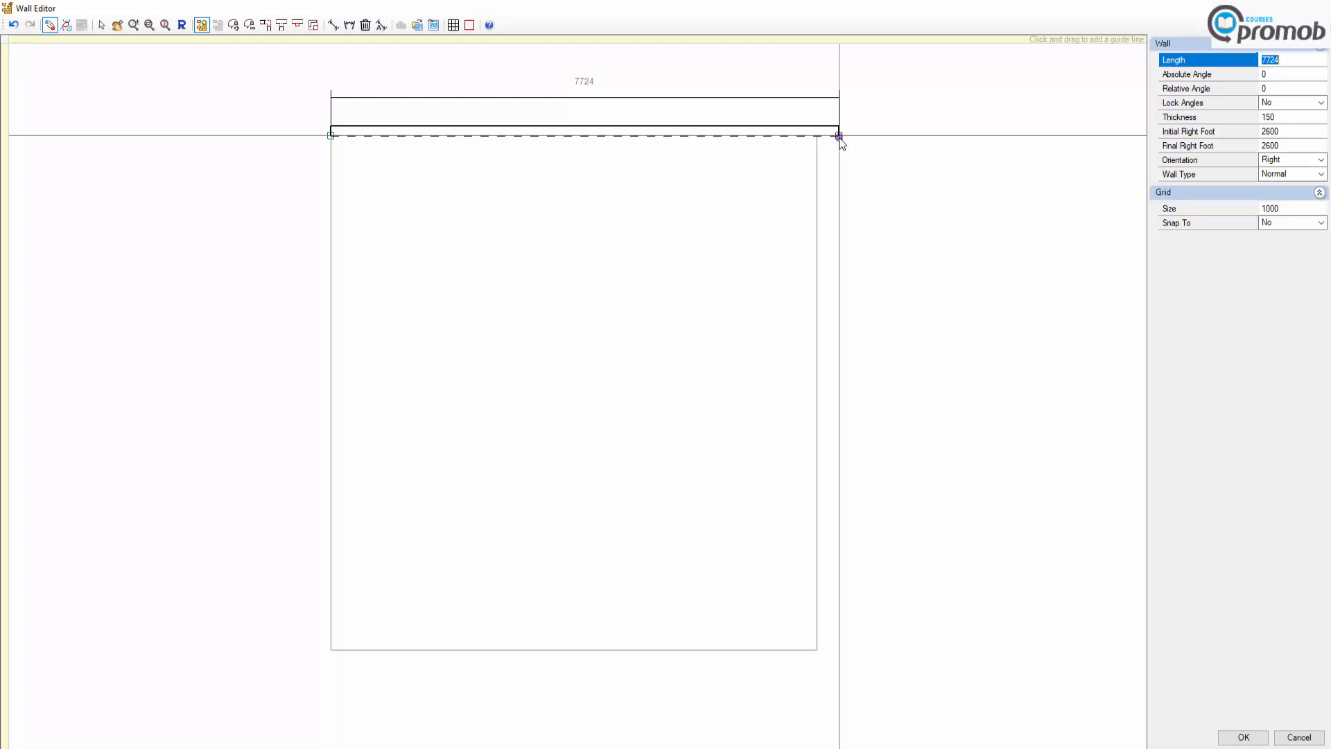
pyautogui.write('3600')
pyautogui.press('Return')
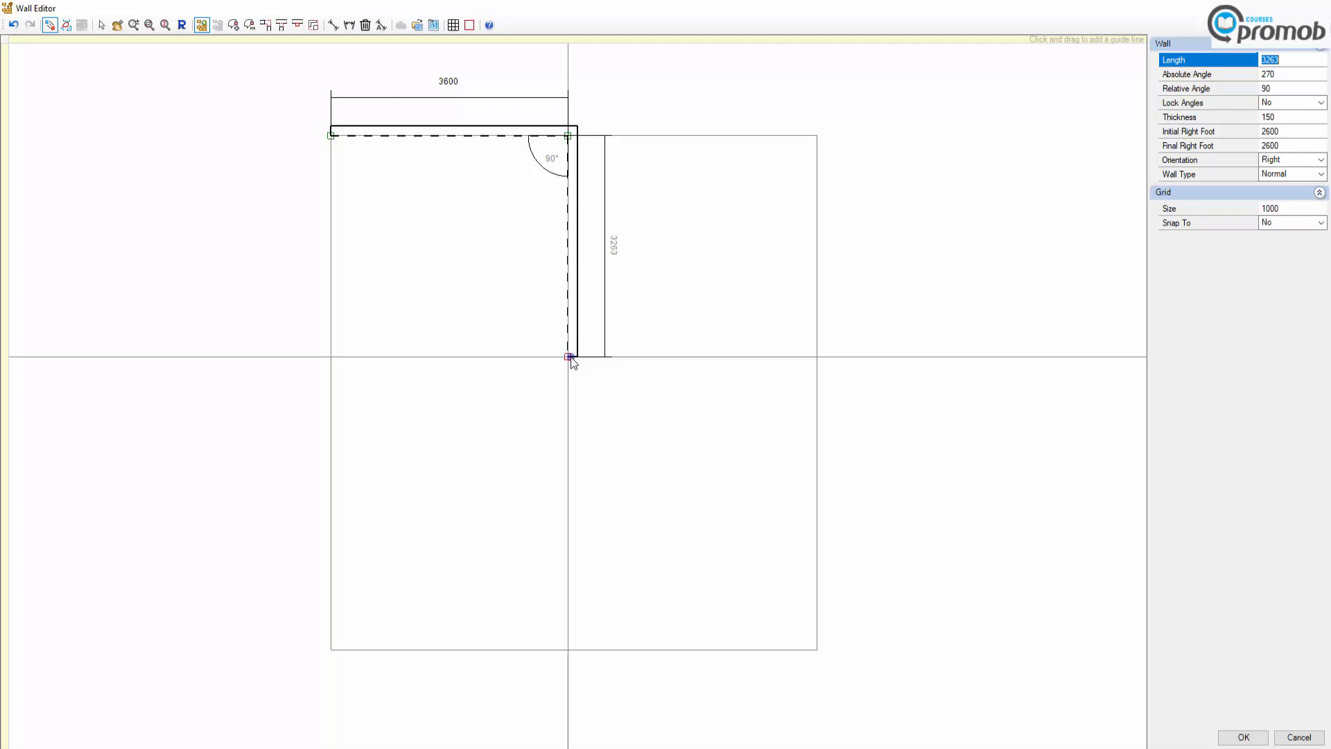
pyautogui.write('6225')
pyautogui.press('Return')
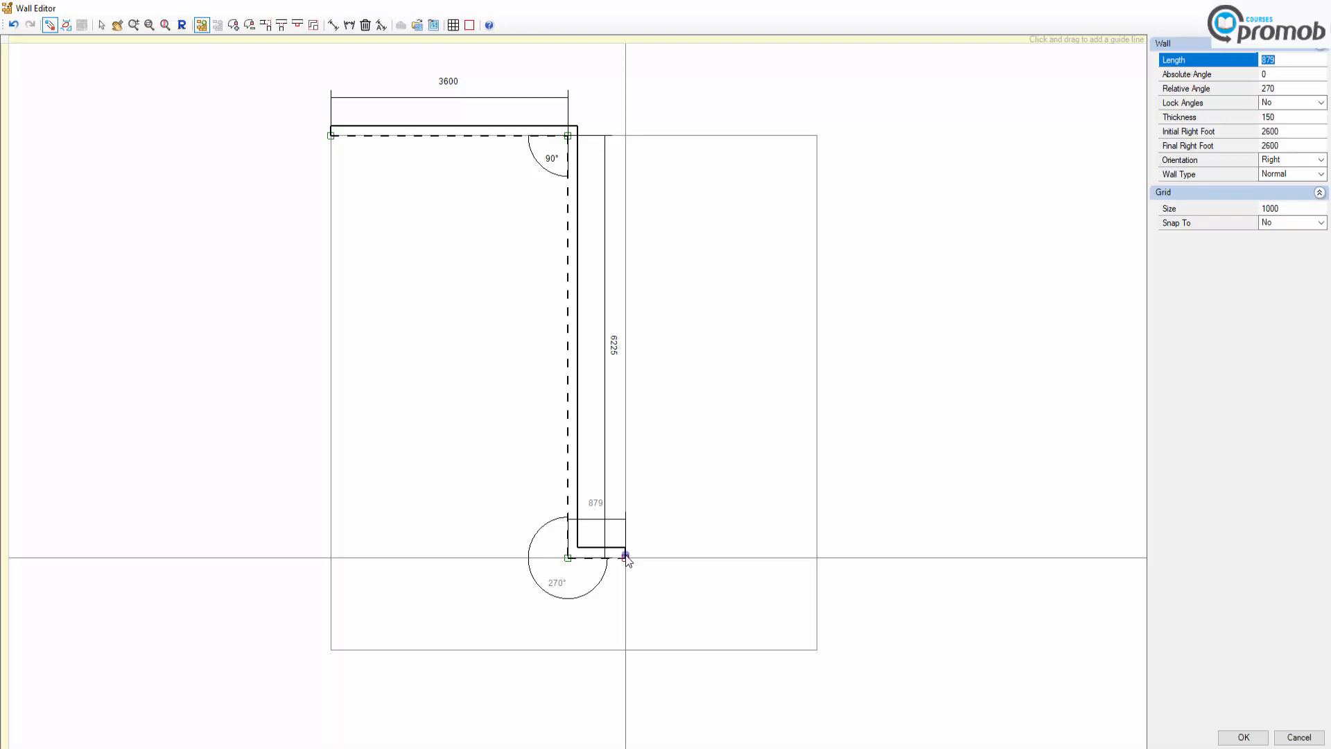
# Step: Continue the wall with a recess: 700 mm to the right, 2100 mm down and 700 mm back to the left
pyautogui.write('700')
pyautogui.press('Return')
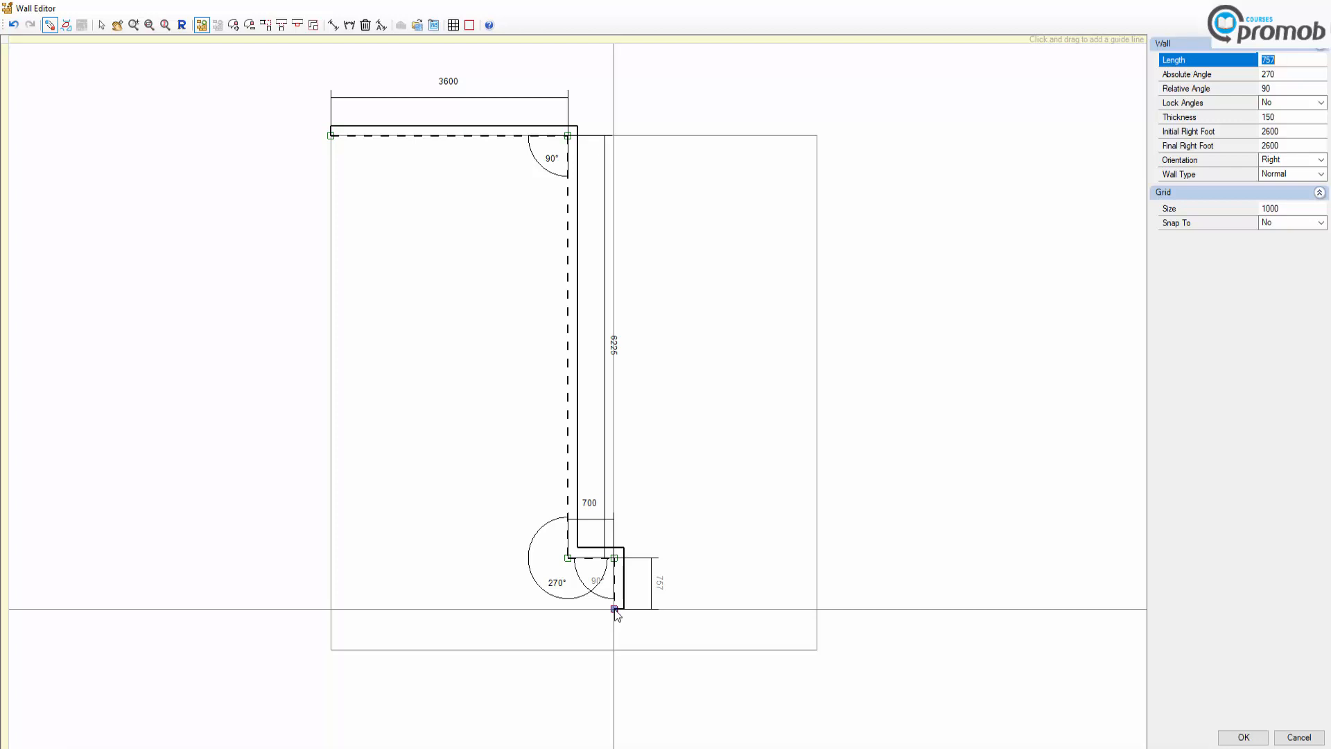
pyautogui.write('2100')
pyautogui.press('Return')
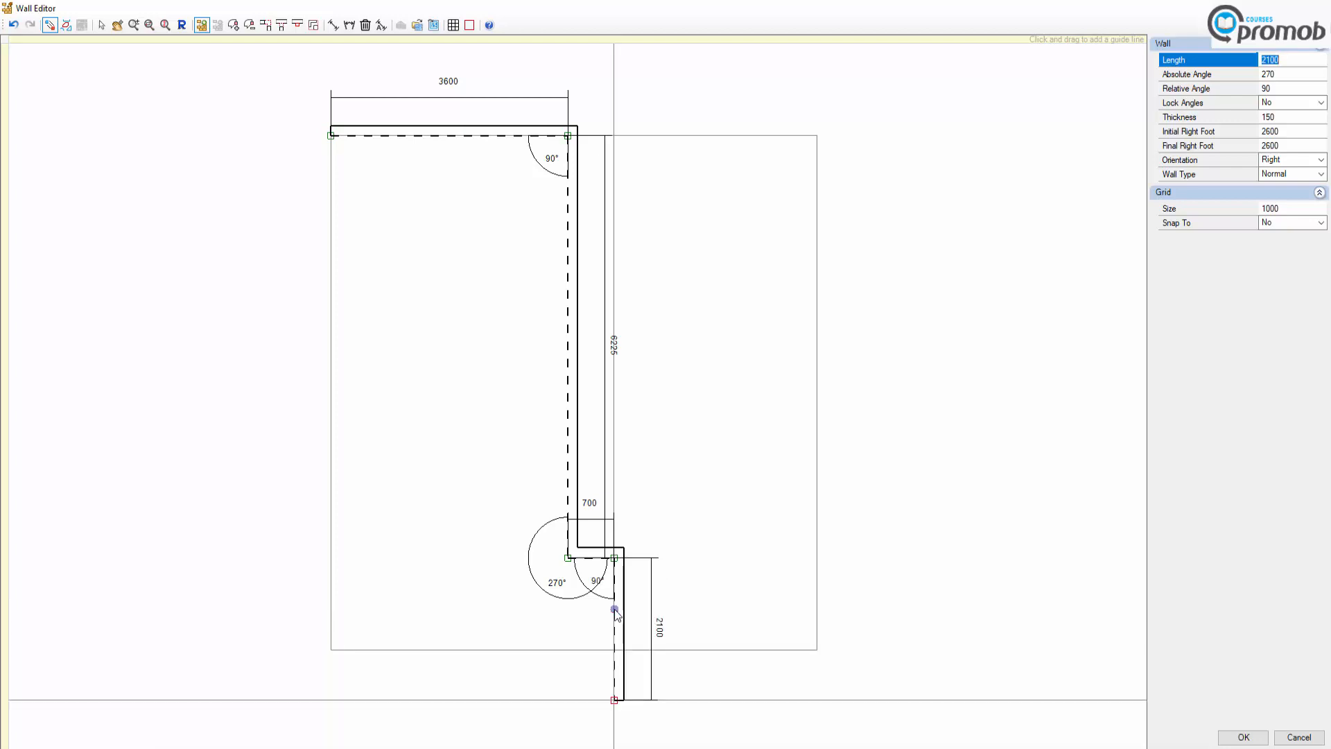
pyautogui.click(616, 612)
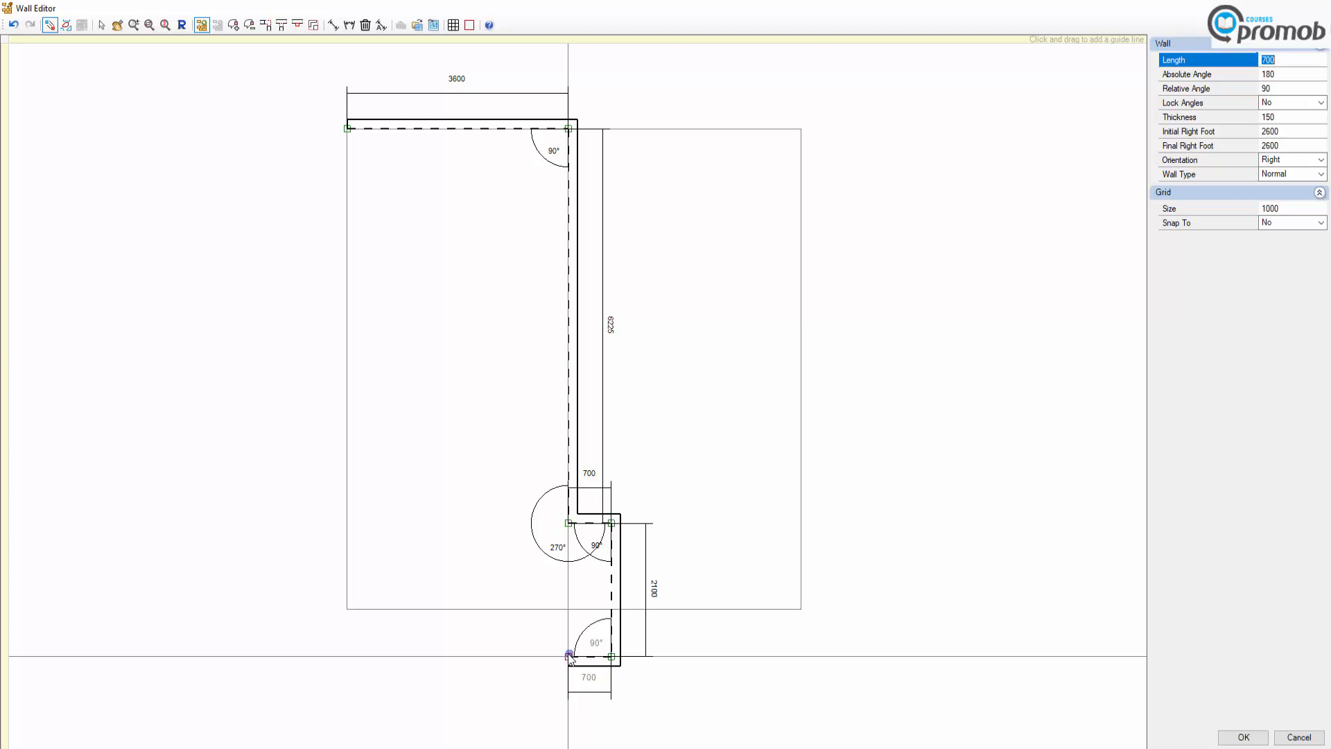
pyautogui.click(568, 655)
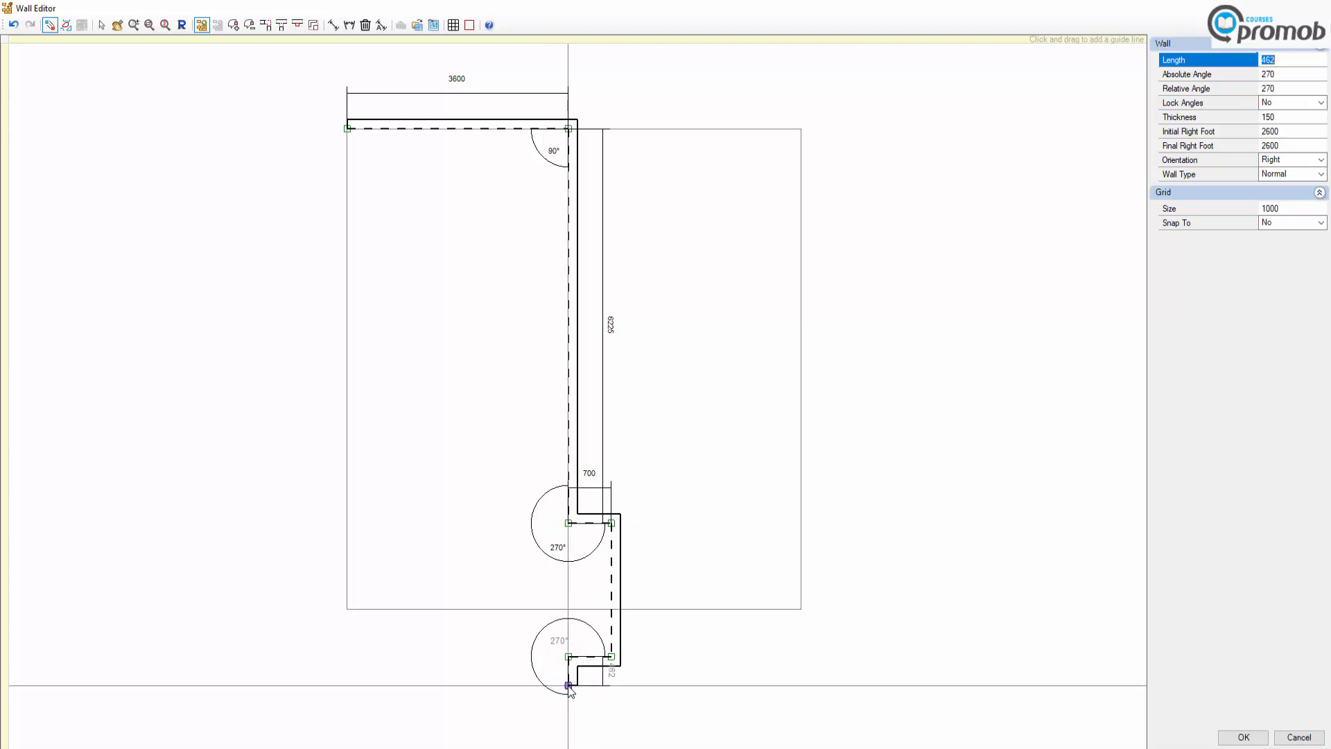
# Step: Continue the wall 400 mm down from the recess and 5050 mm to the left along the lower edge
pyautogui.write('400')
pyautogui.press('Return')
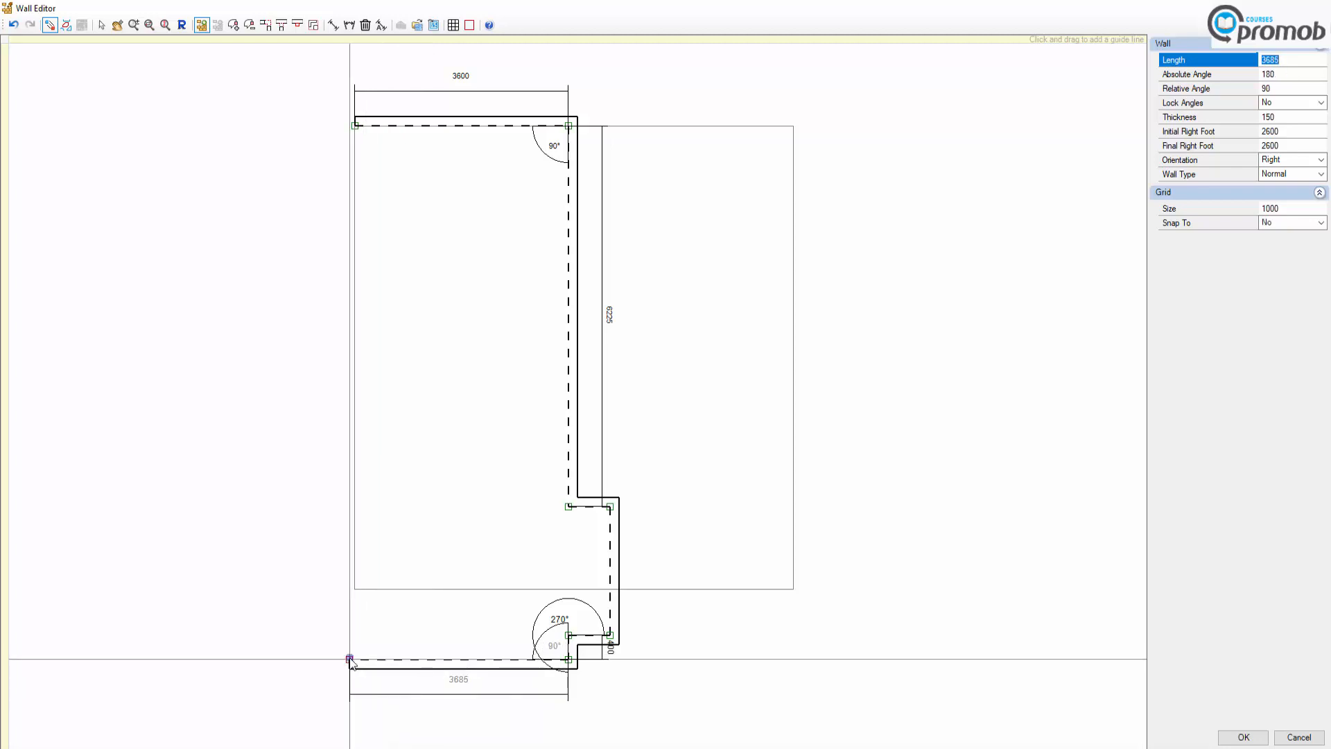
pyautogui.write('5050')
pyautogui.press('Return')
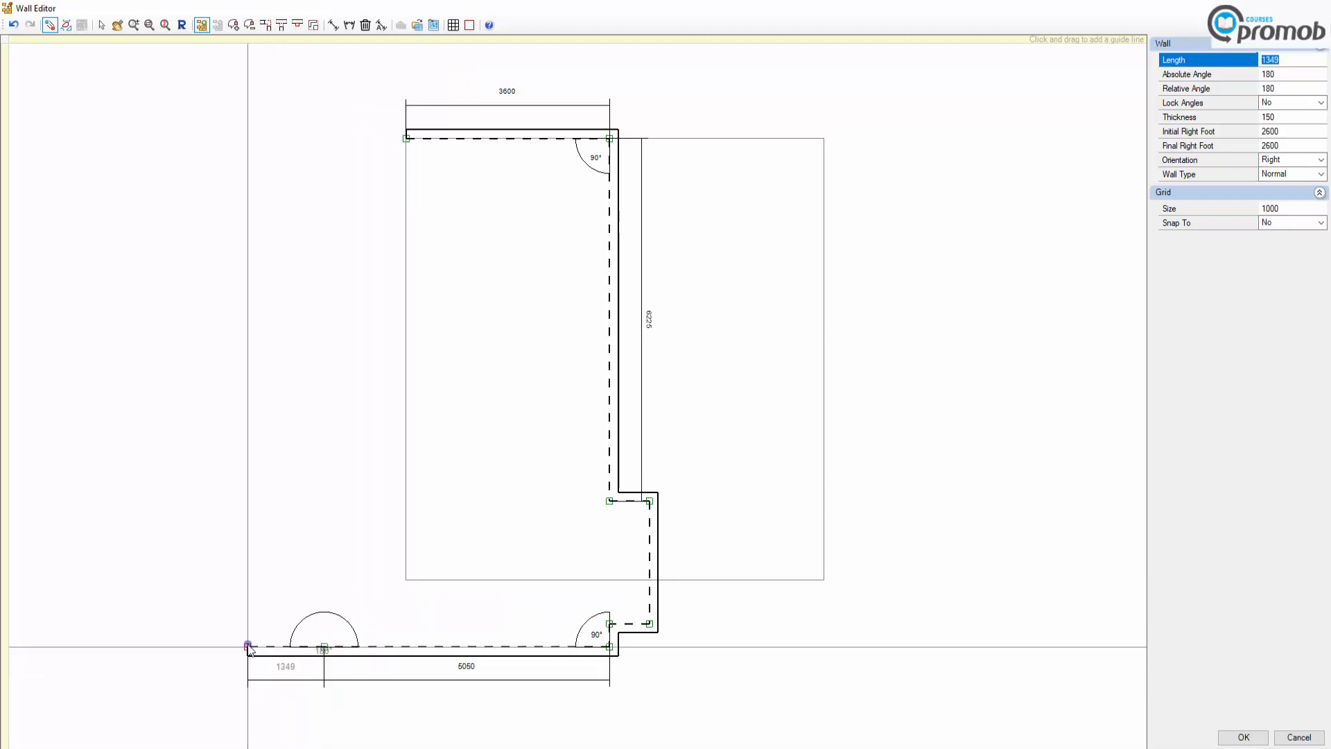
# Step: Extend the lower wall to the left with a straight 1000 mm segment
pyautogui.write('1')
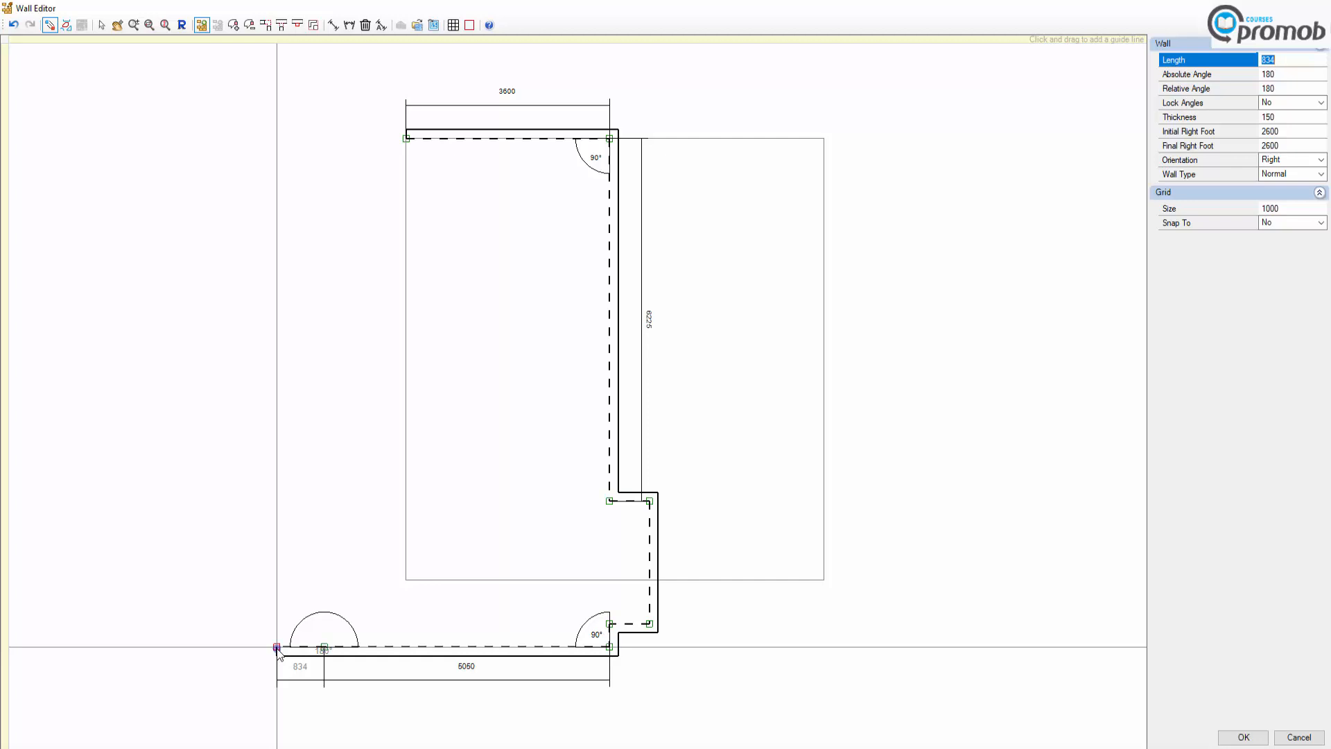
pyautogui.write('1000')
pyautogui.press('Return')
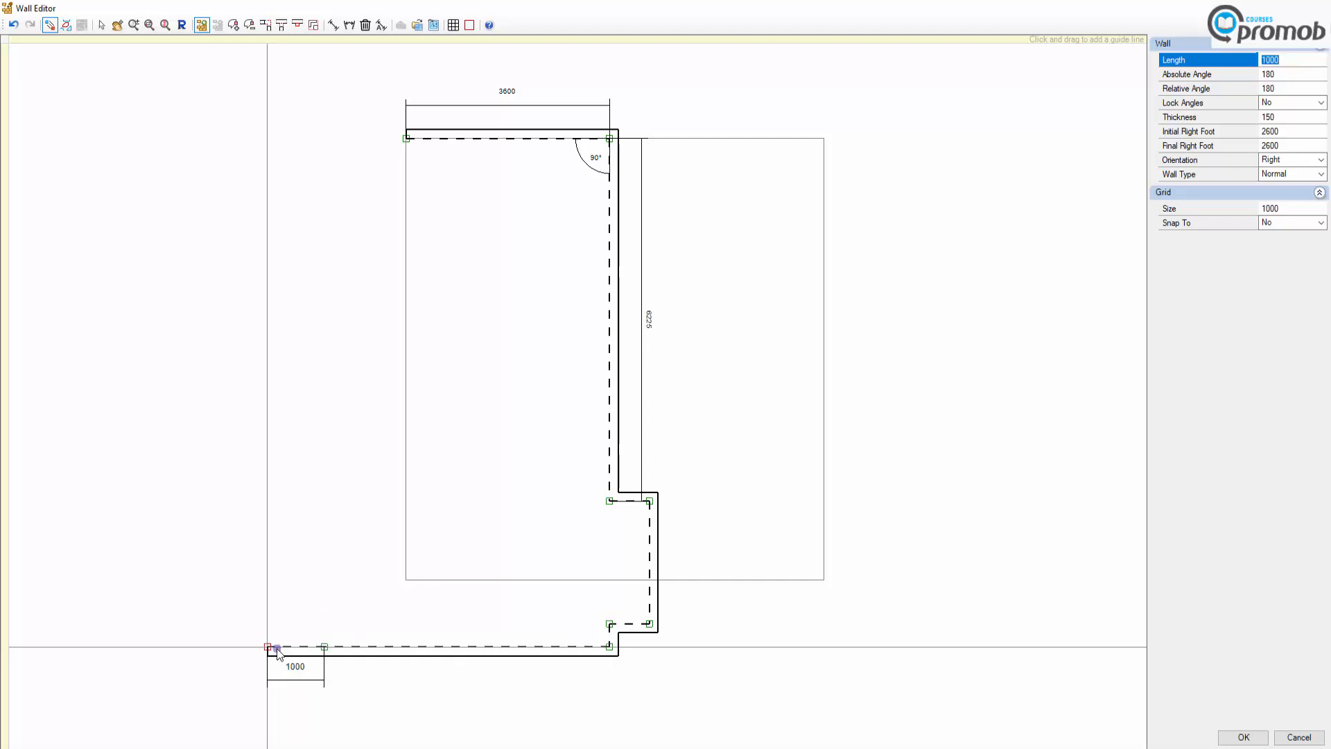
pyautogui.click(276, 648)
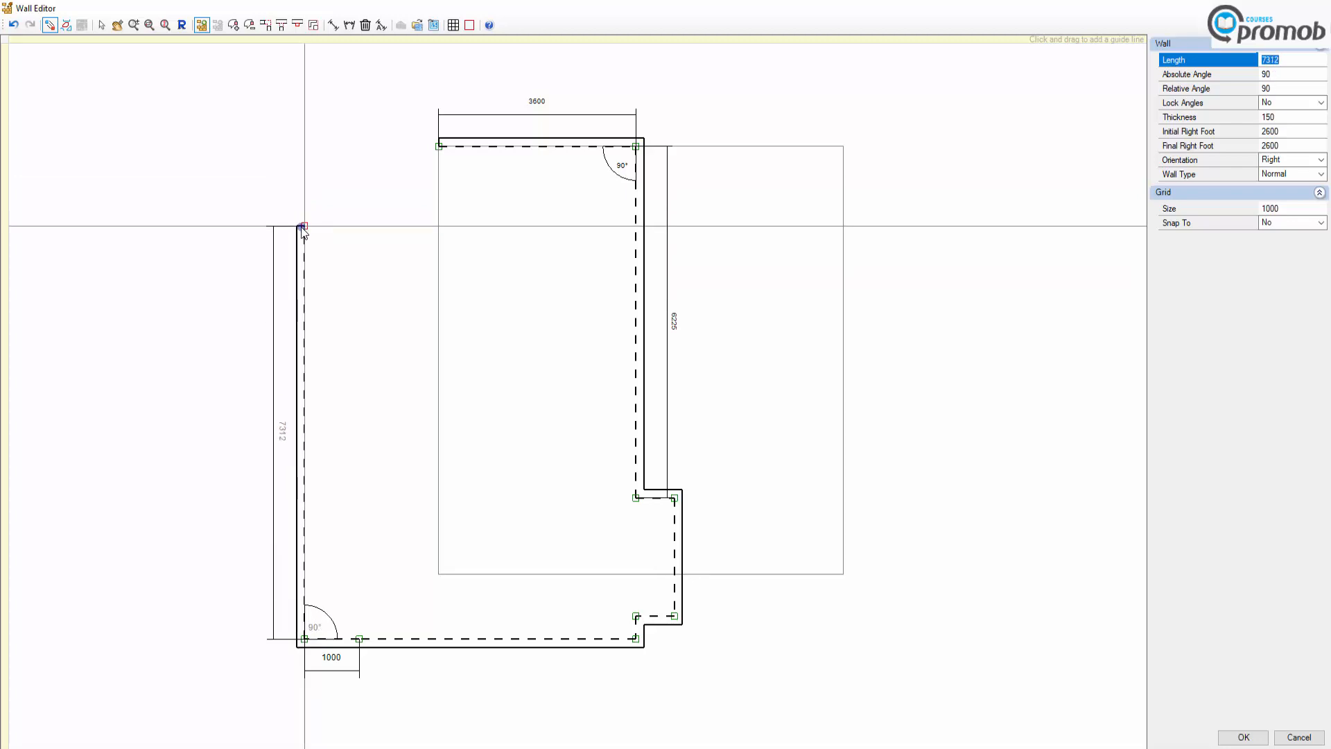
# Step: Continue the wall 7800 mm up the left side and 2000 mm to the right at a right angle
pyautogui.write('7800')
pyautogui.press('Return')
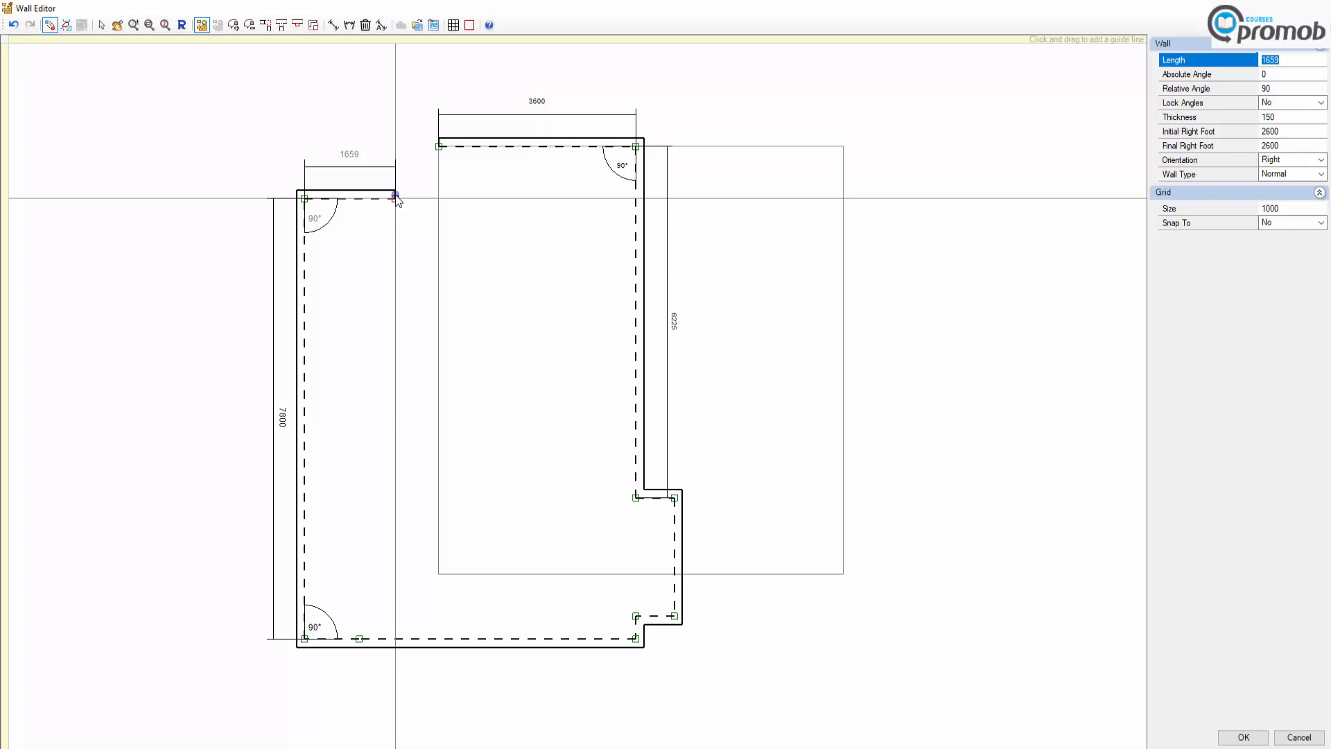
pyautogui.write('2000')
pyautogui.press('Return')
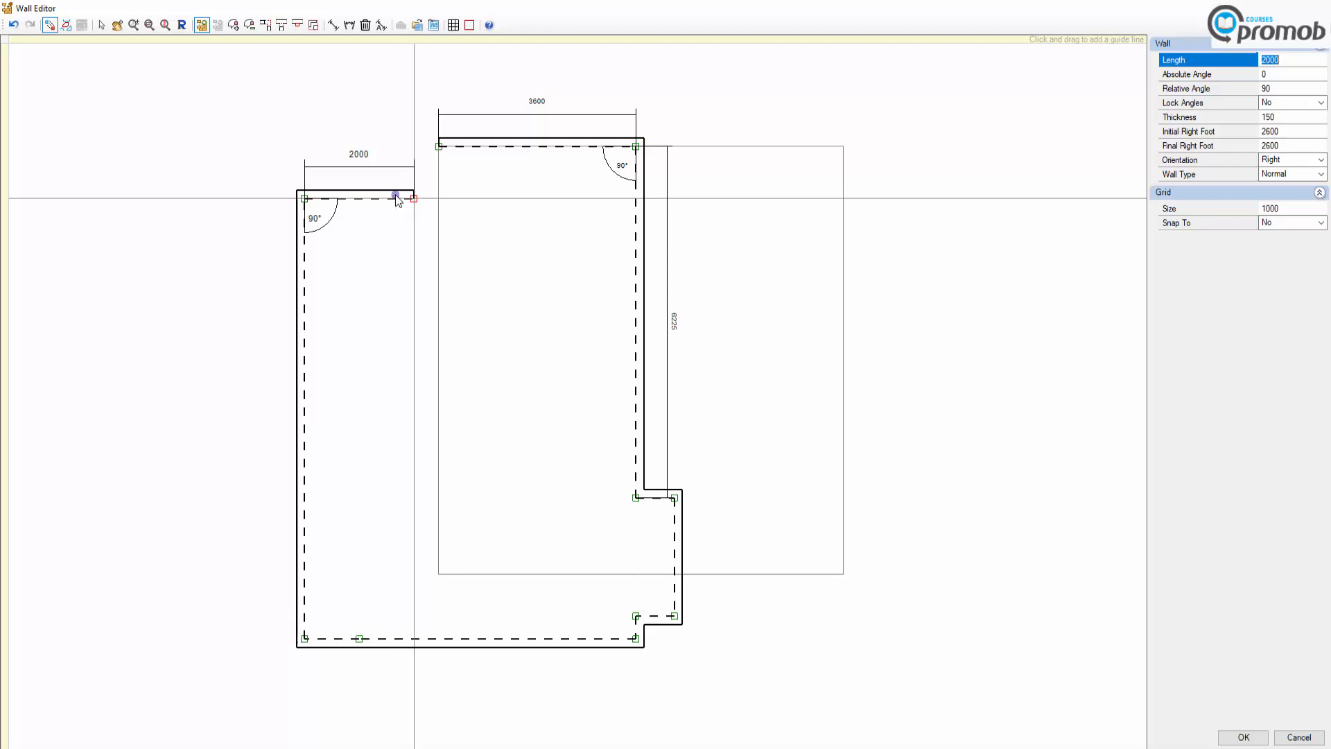
# Step: Close the wall outline with a diagonal about 569 mm long and a vertical segment about 577 mm long to the starting point
pyautogui.click(437, 179)
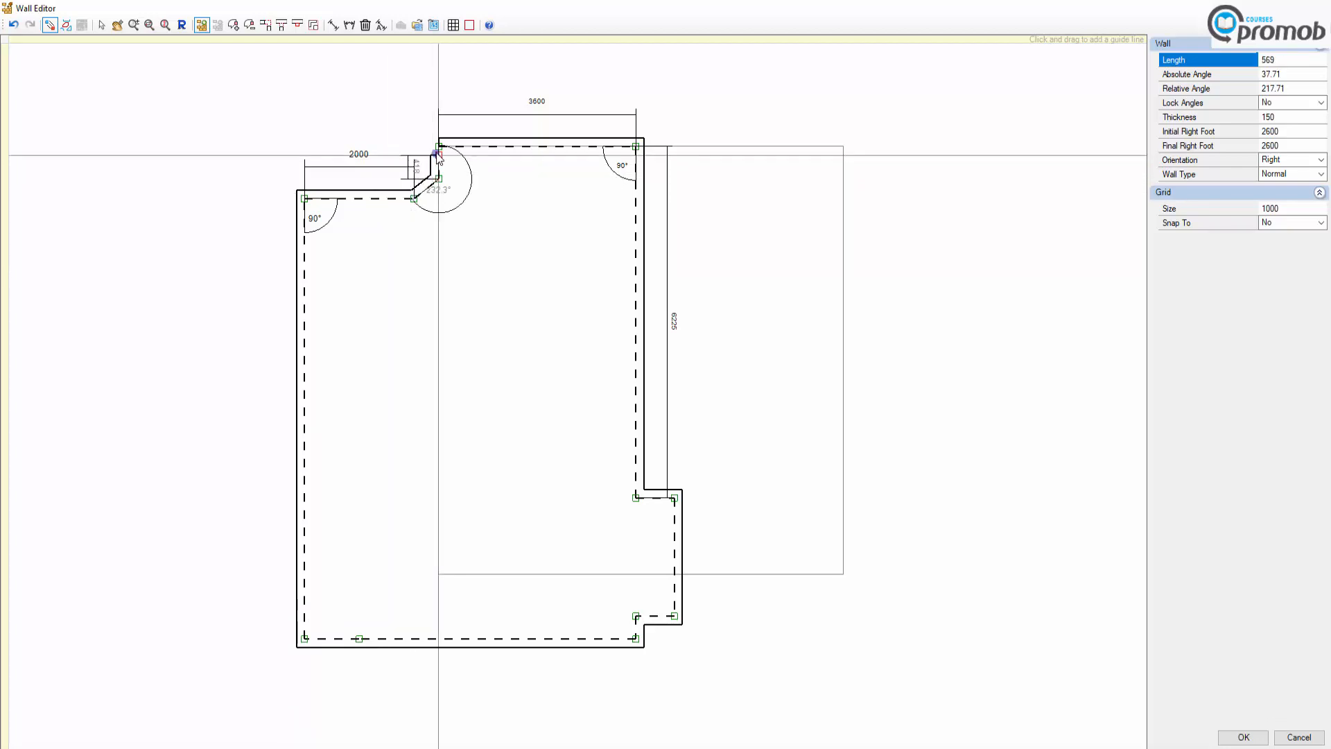
pyautogui.click(439, 147)
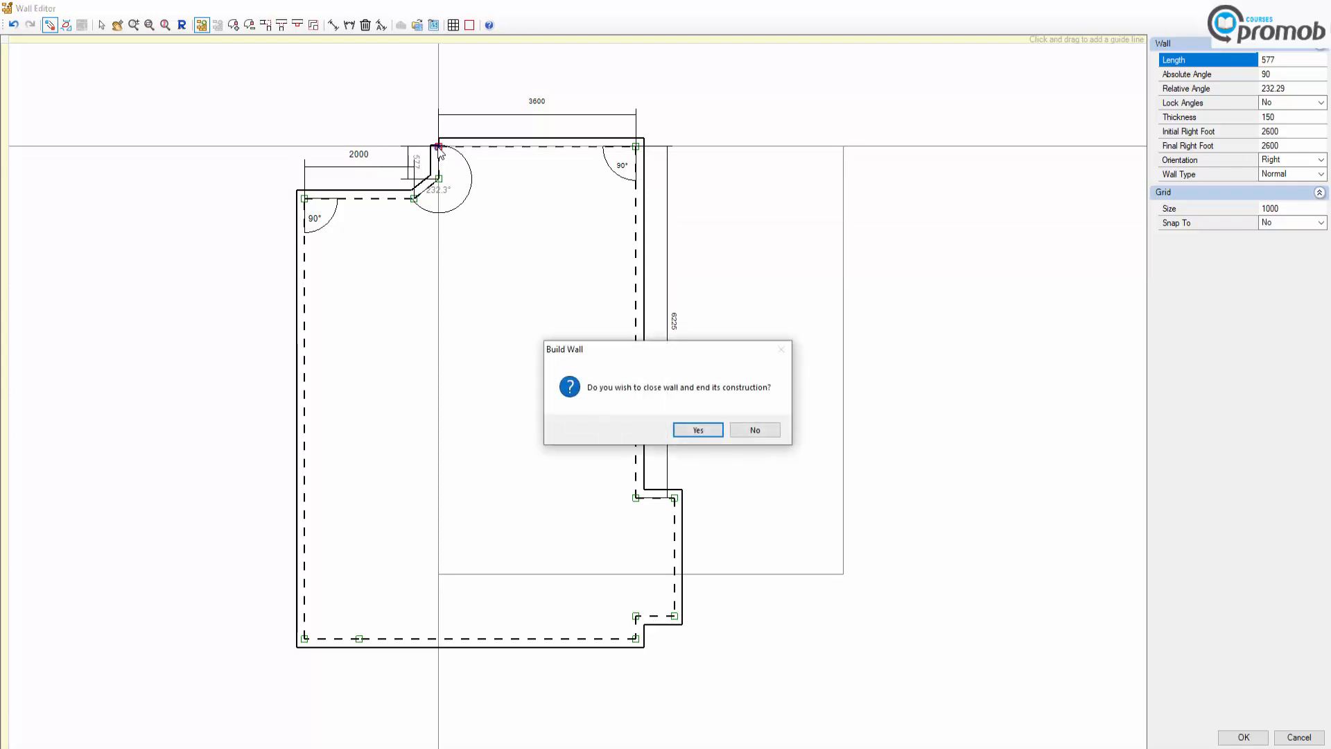
pyautogui.click(684, 433)
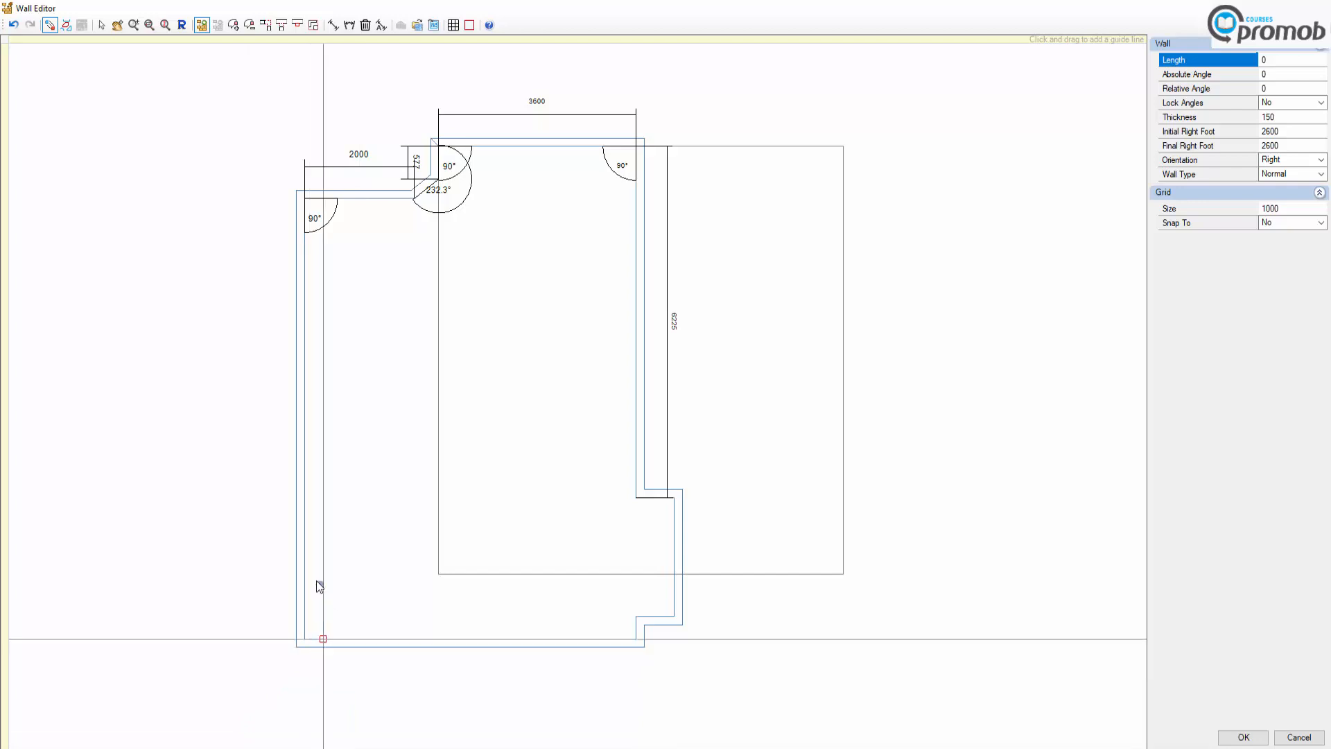
# Step: Draw a separate 1000 mm horizontal wall to the right from the room's inner lower-left corner
pyautogui.click(306, 638)
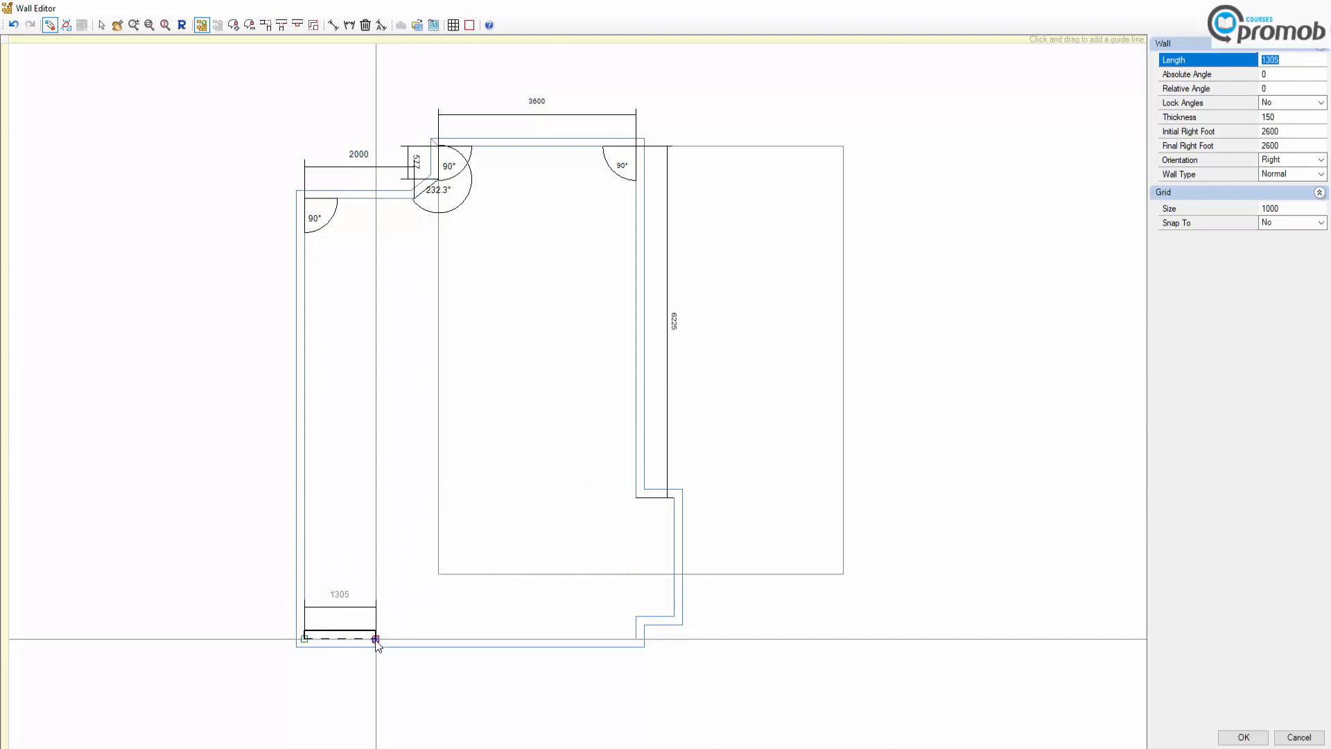
pyautogui.write('1')
pyautogui.press('Return')
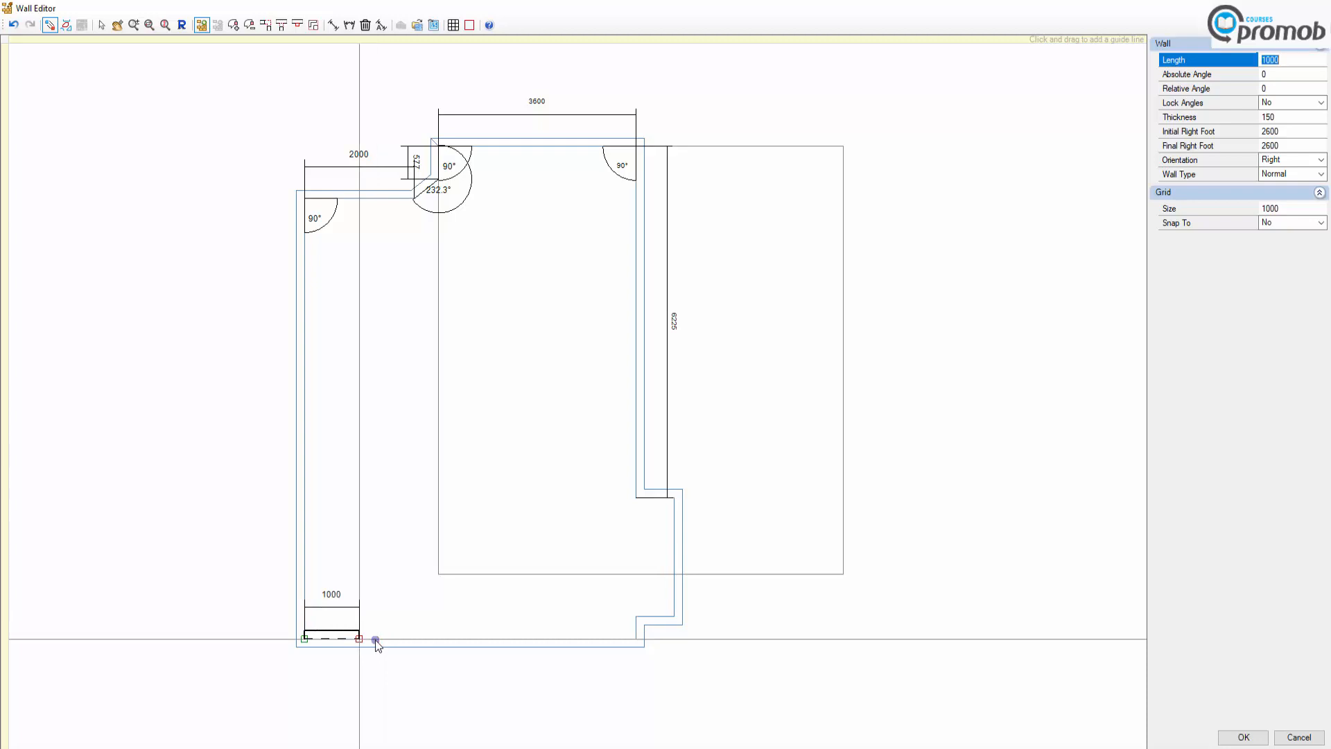
pyautogui.click(375, 640)
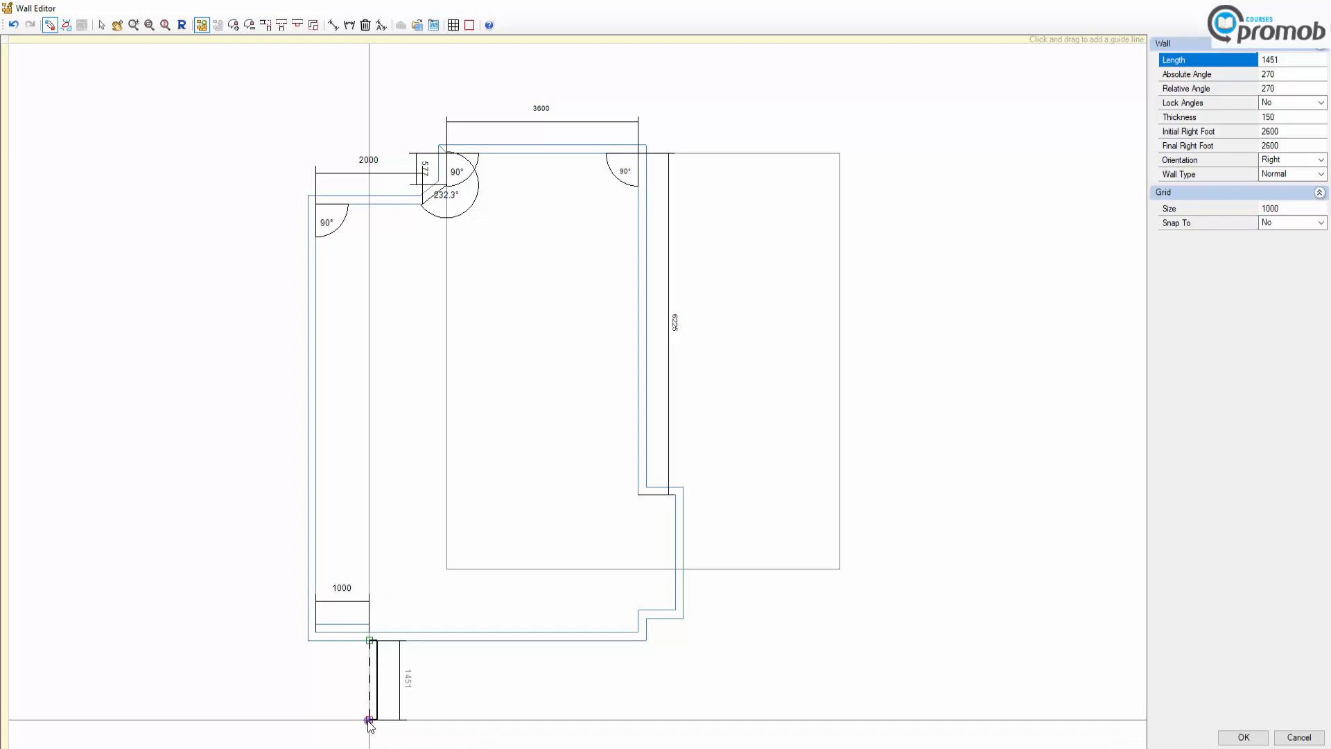
# Step: Draw a 1500 mm wall straight down from the outside of the lower wall, in line with the short 1000 mm wall's right end
pyautogui.write('1500')
pyautogui.press('Return')
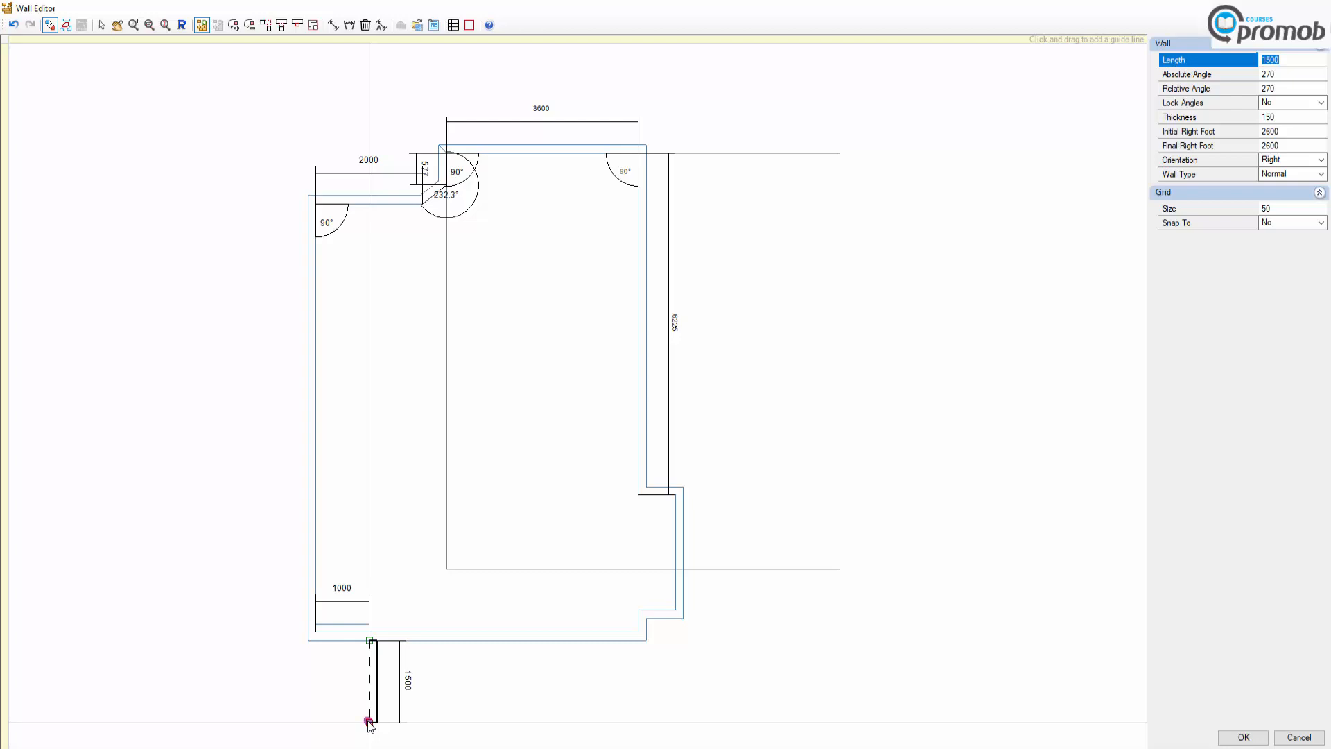
pyautogui.click(368, 722)
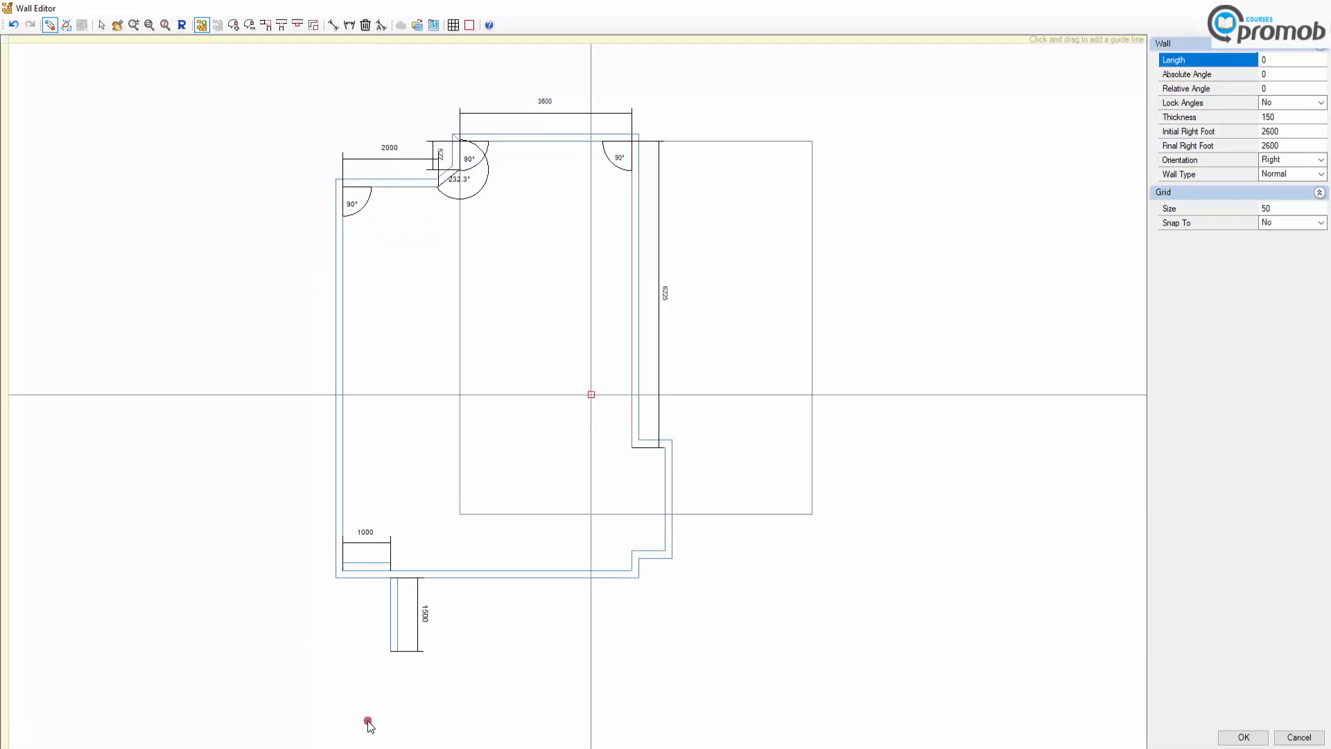
# Step: Draw a parallel 1500 mm wall down from below the room's lower-left corner with its orientation set to Left
pyautogui.click(343, 578)
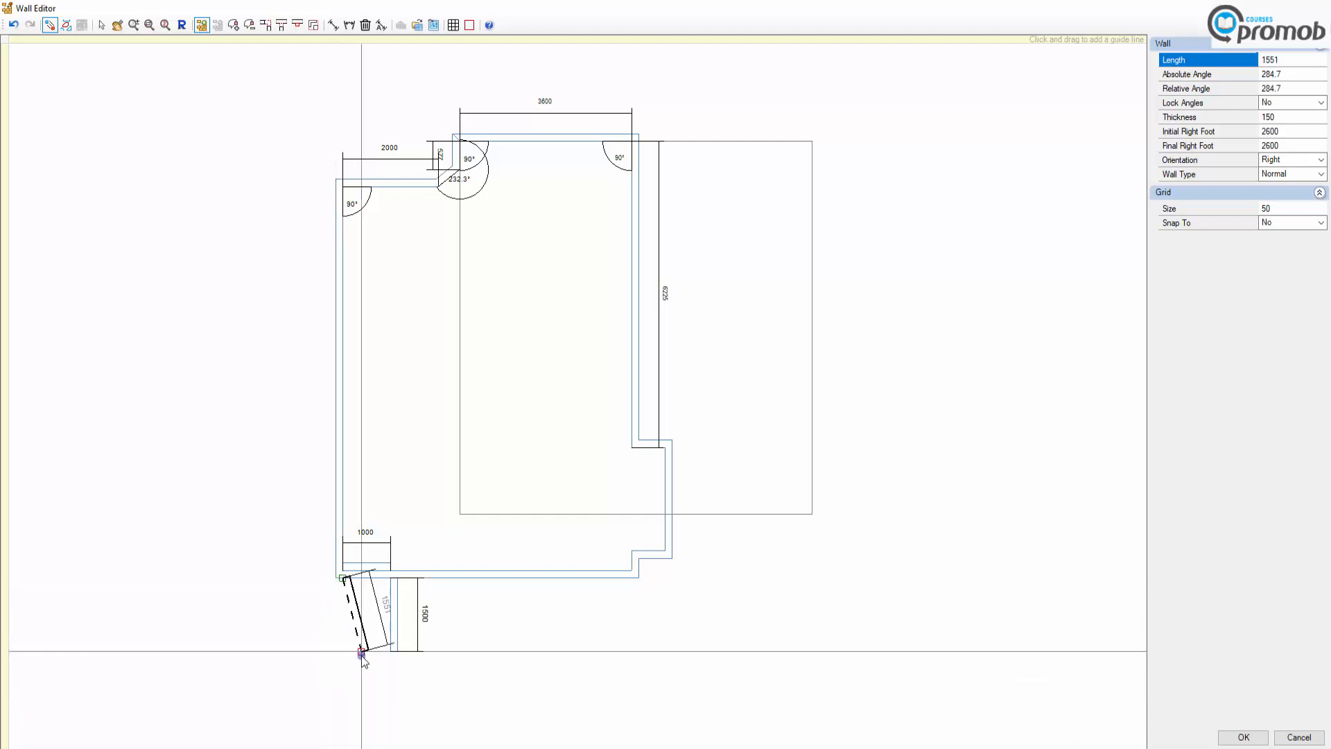
pyautogui.click(1321, 160)
pyautogui.click(1281, 177)
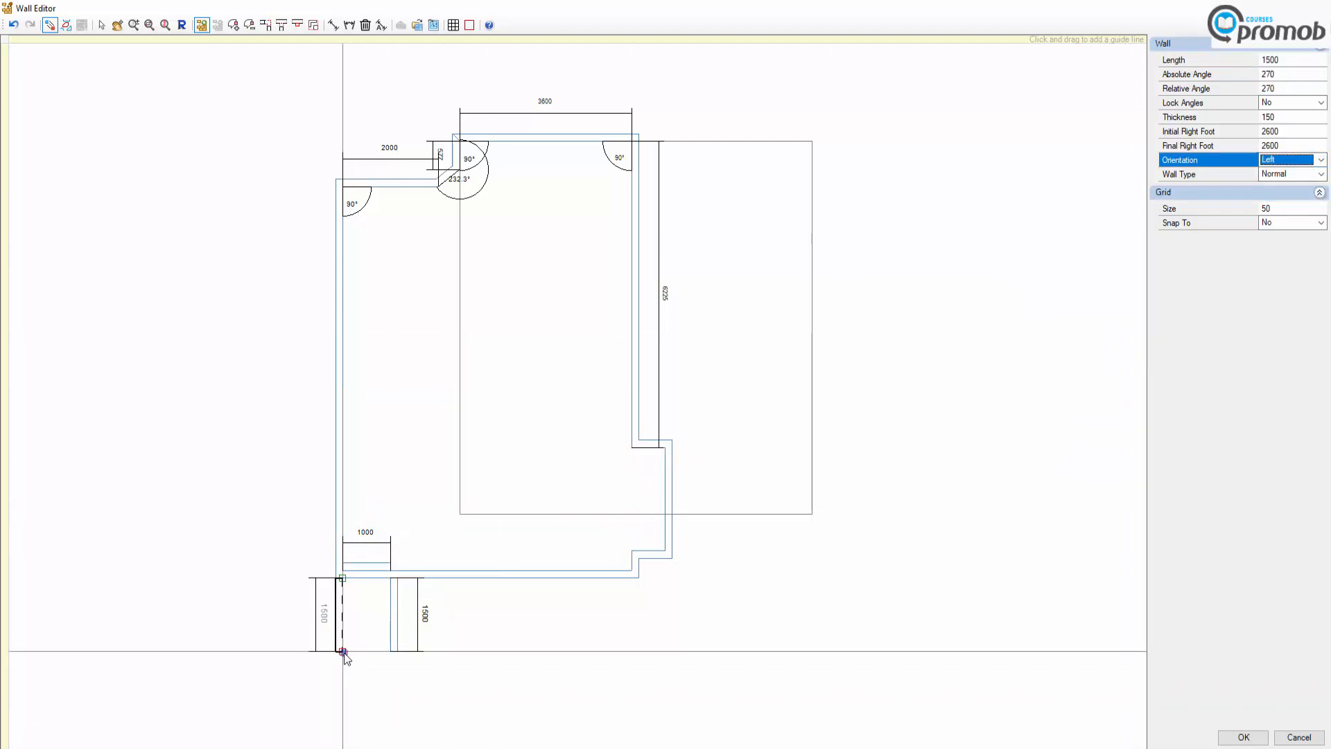
pyautogui.click(343, 652)
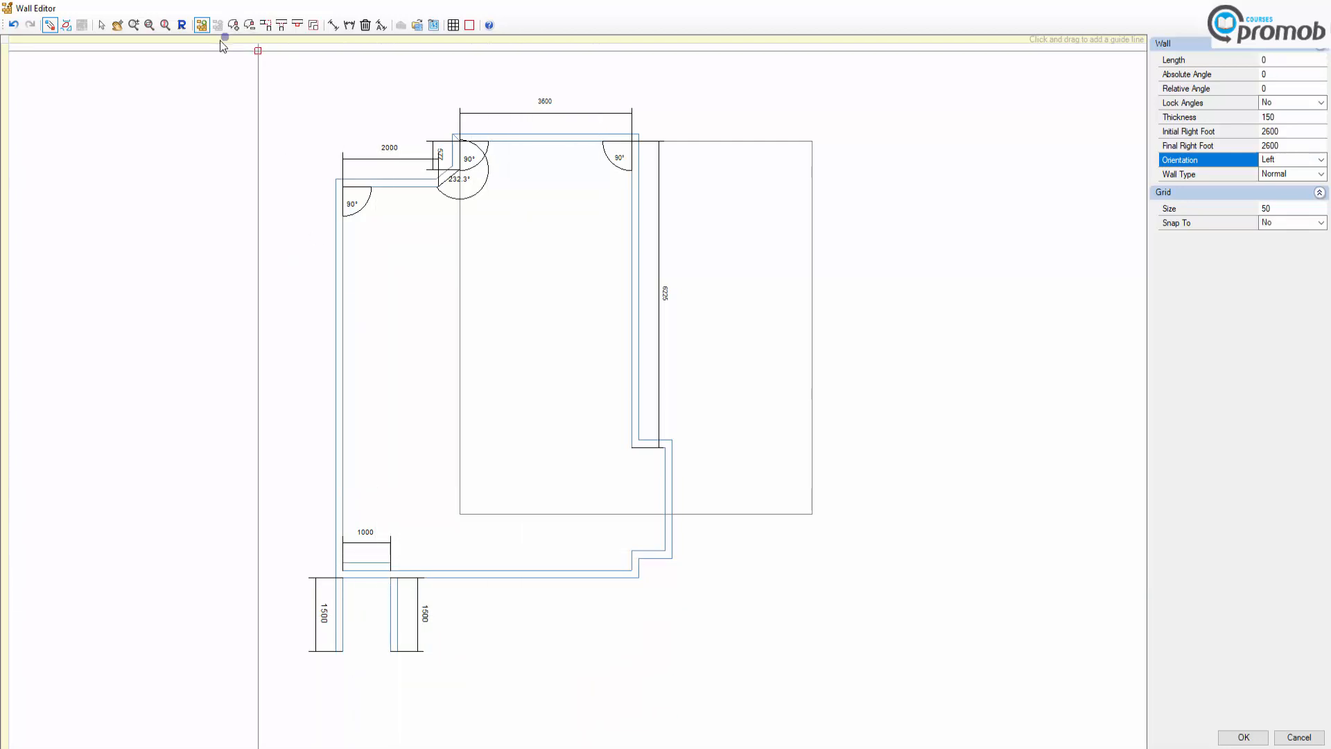
# Step: Delete the short 1000 mm horizontal wall inside the room's lower-left corner, including any modules on it
pyautogui.click(101, 25)
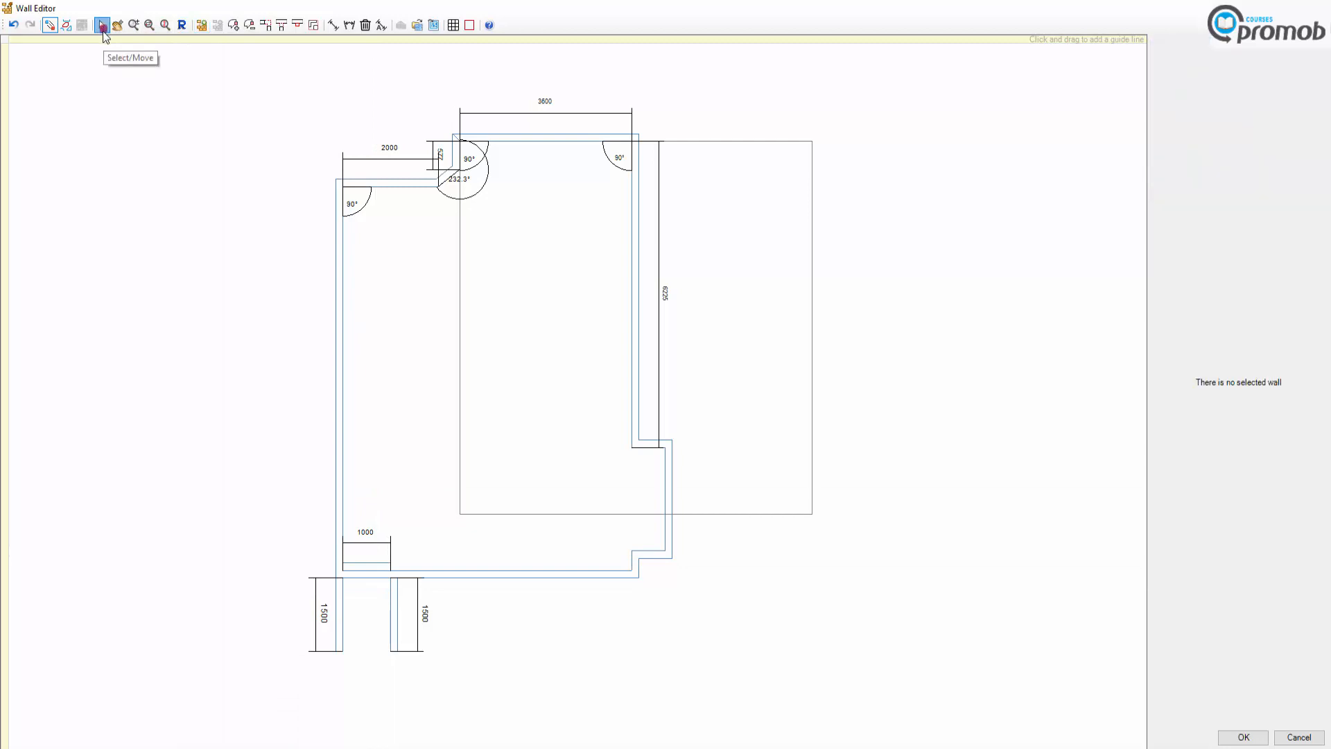
pyautogui.click(369, 562)
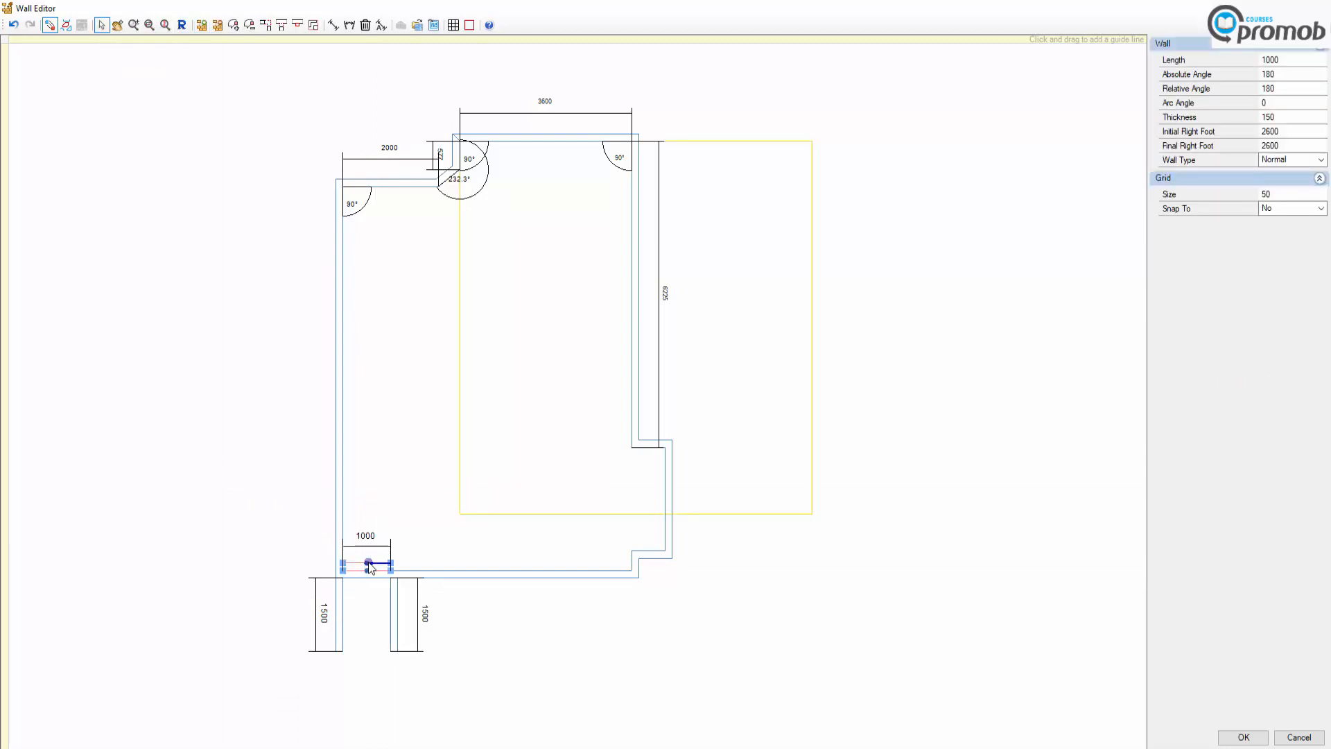
pyautogui.press('Delete')
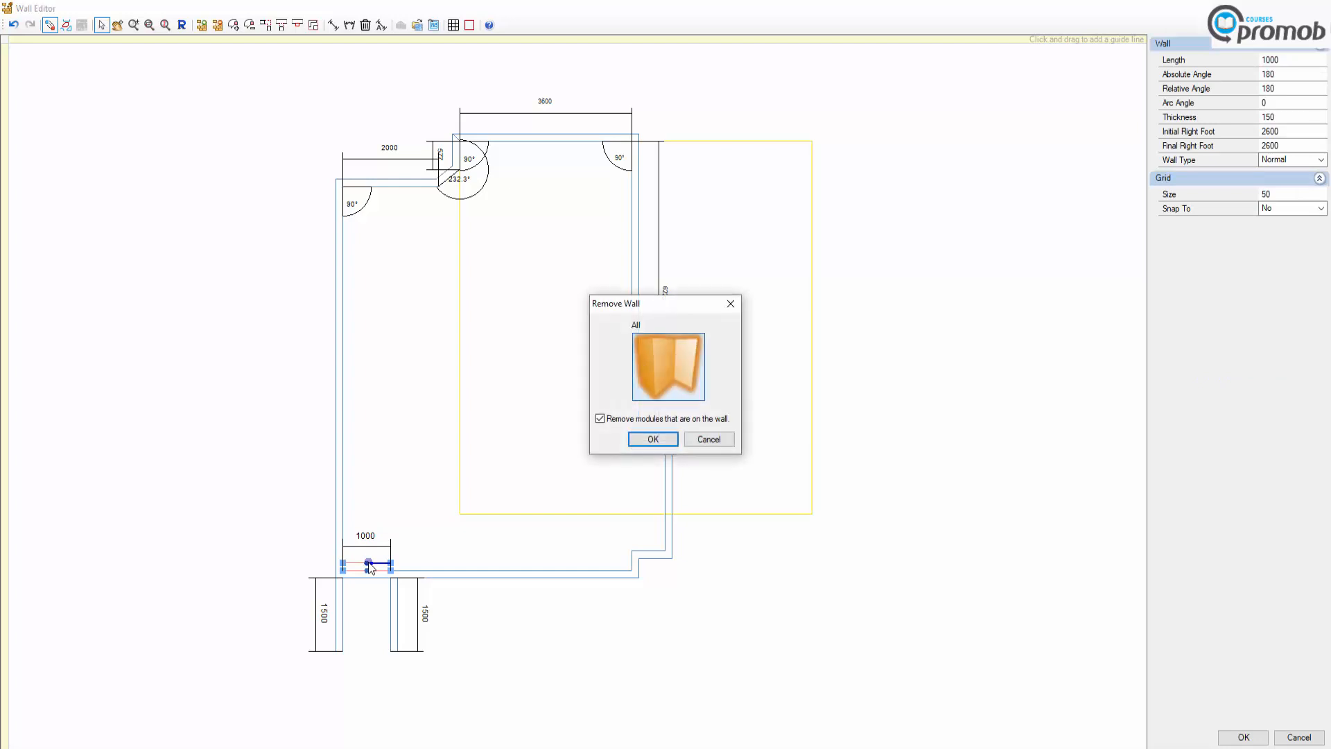
pyautogui.doubleClick(666, 378)
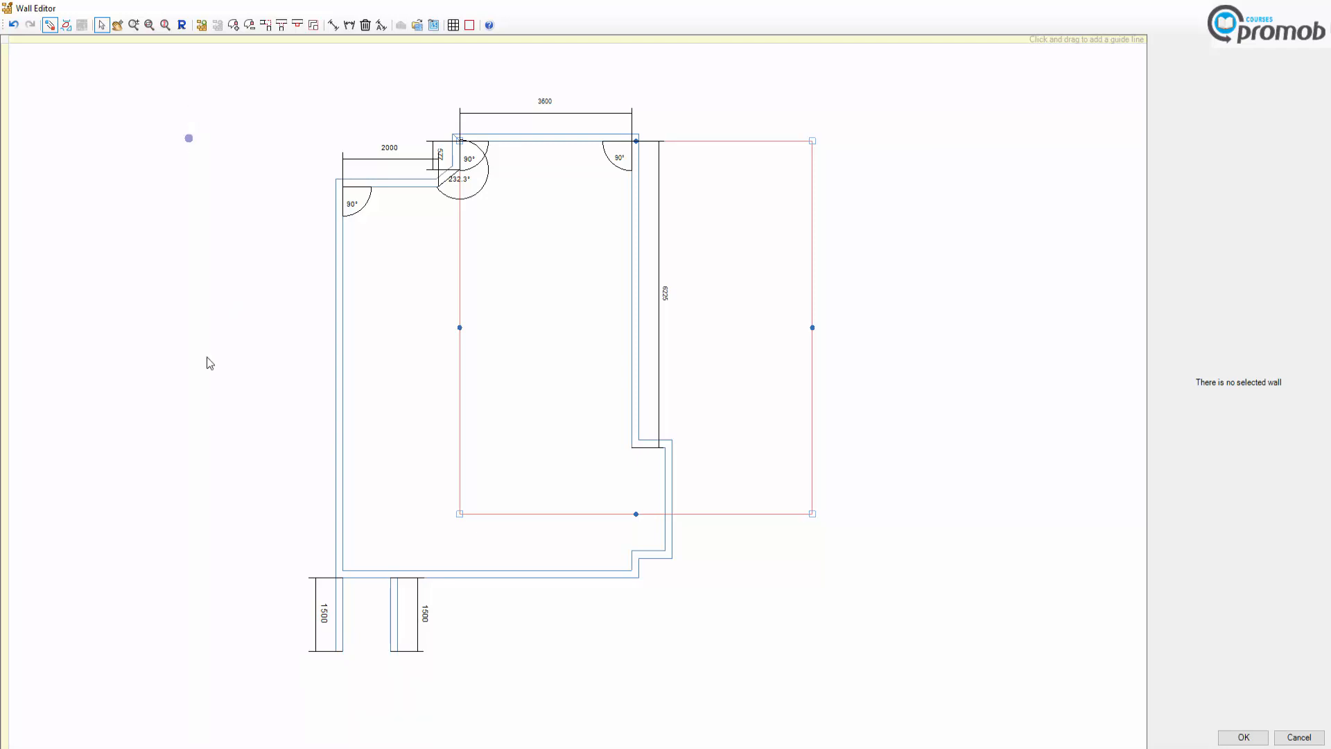
# Step: Draw a 1000 mm horizontal wall joining the lower ends of the two 1500 mm walls and apply the wall layout
pyautogui.click(201, 25)
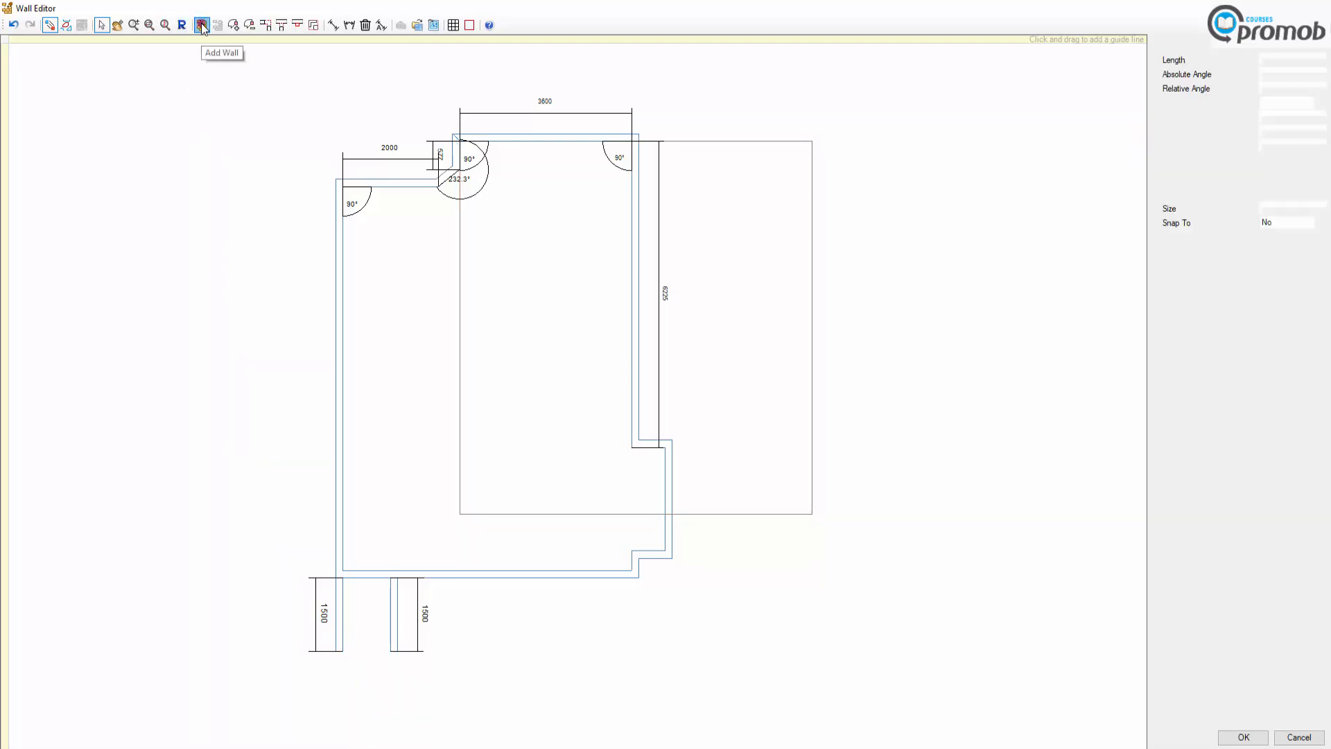
pyautogui.click(341, 651)
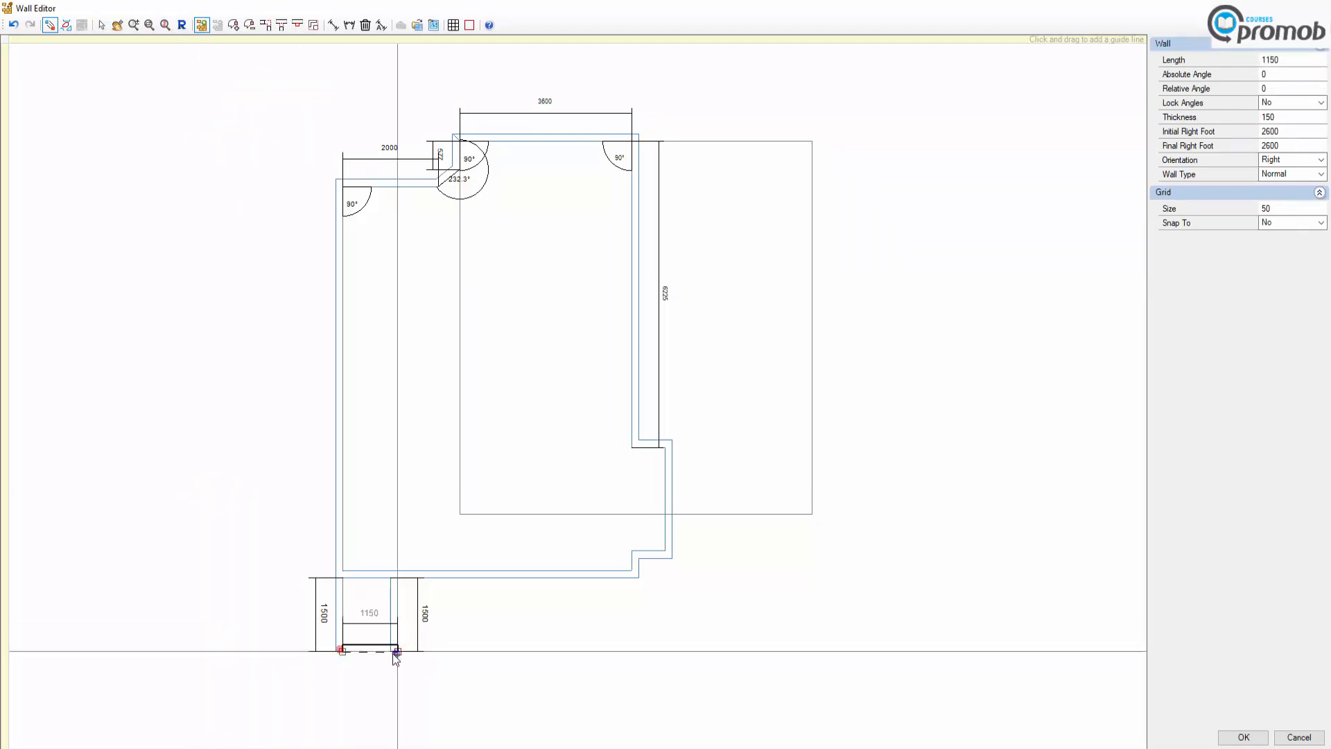
pyautogui.click(392, 652)
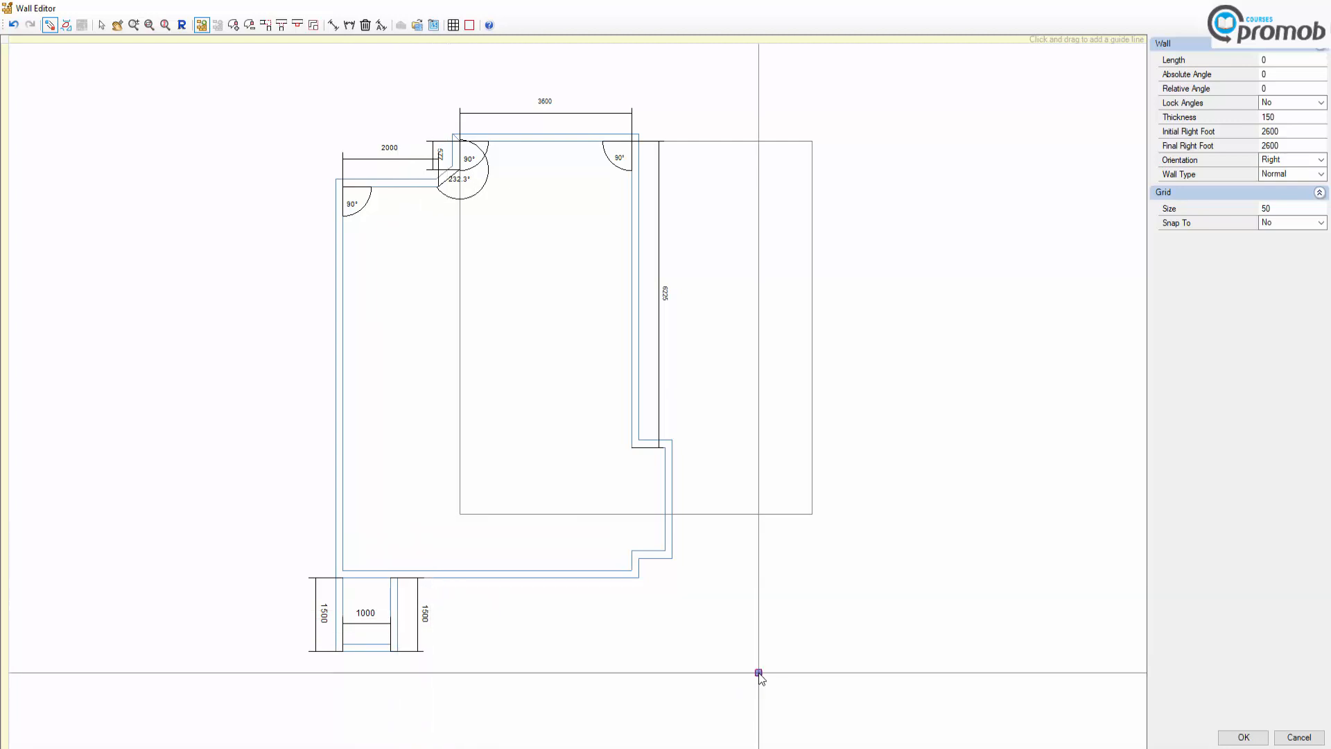
pyautogui.click(1244, 737)
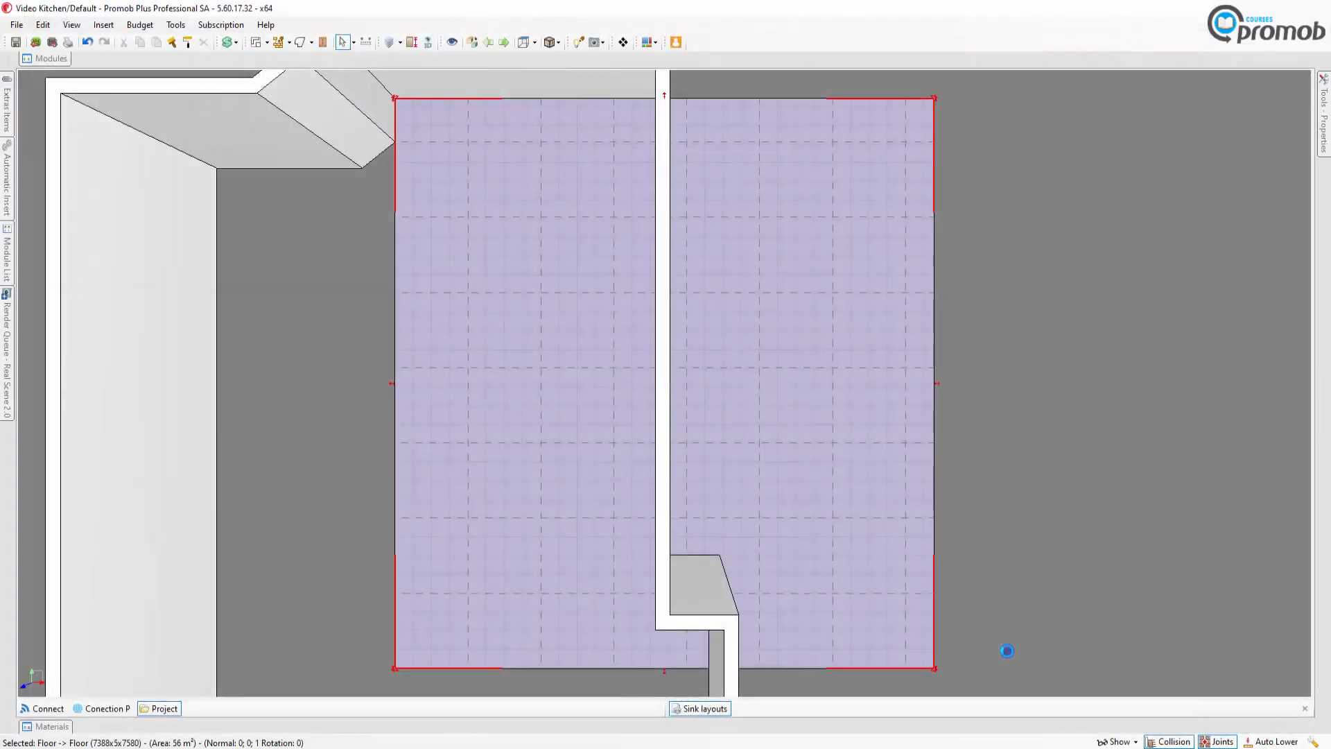
# Step: Open the existing floor in the Geometry Editor, maximized, with the complete wall outline in view
pyautogui.scroll(-4, 710, 454)
pyautogui.moveTo(704, 553); pyautogui.dragTo(690, 463, button='middle')
pyautogui.moveTo(812, 409); pyautogui.dragTo(708, 571, button='middle')
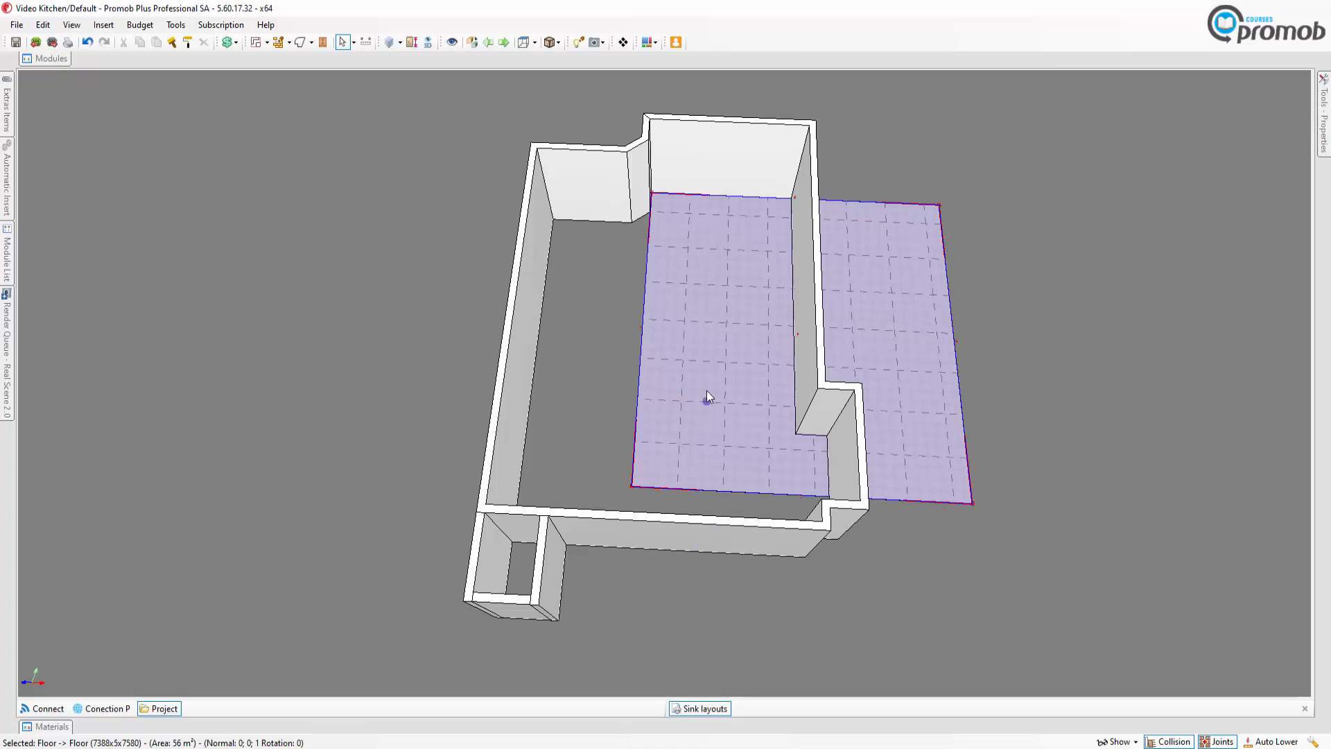
pyautogui.rightClick(718, 328)
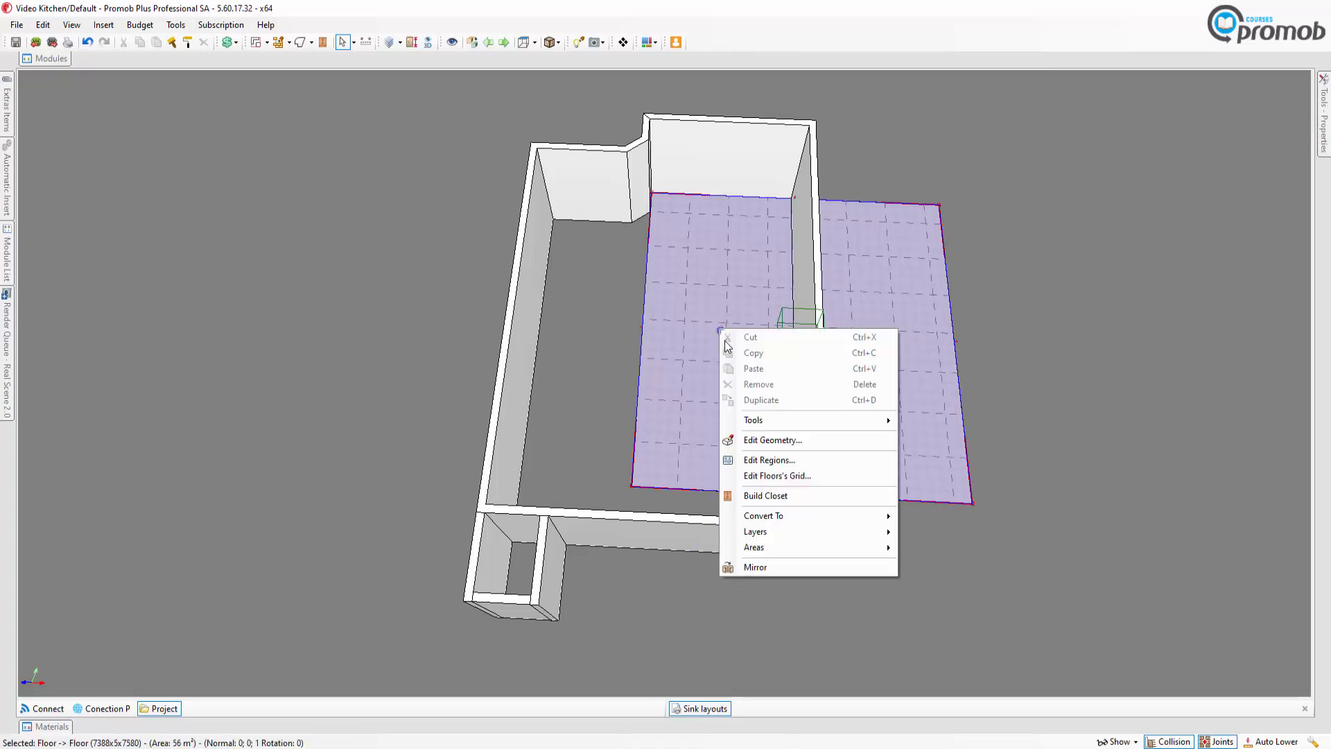
pyautogui.click(795, 442)
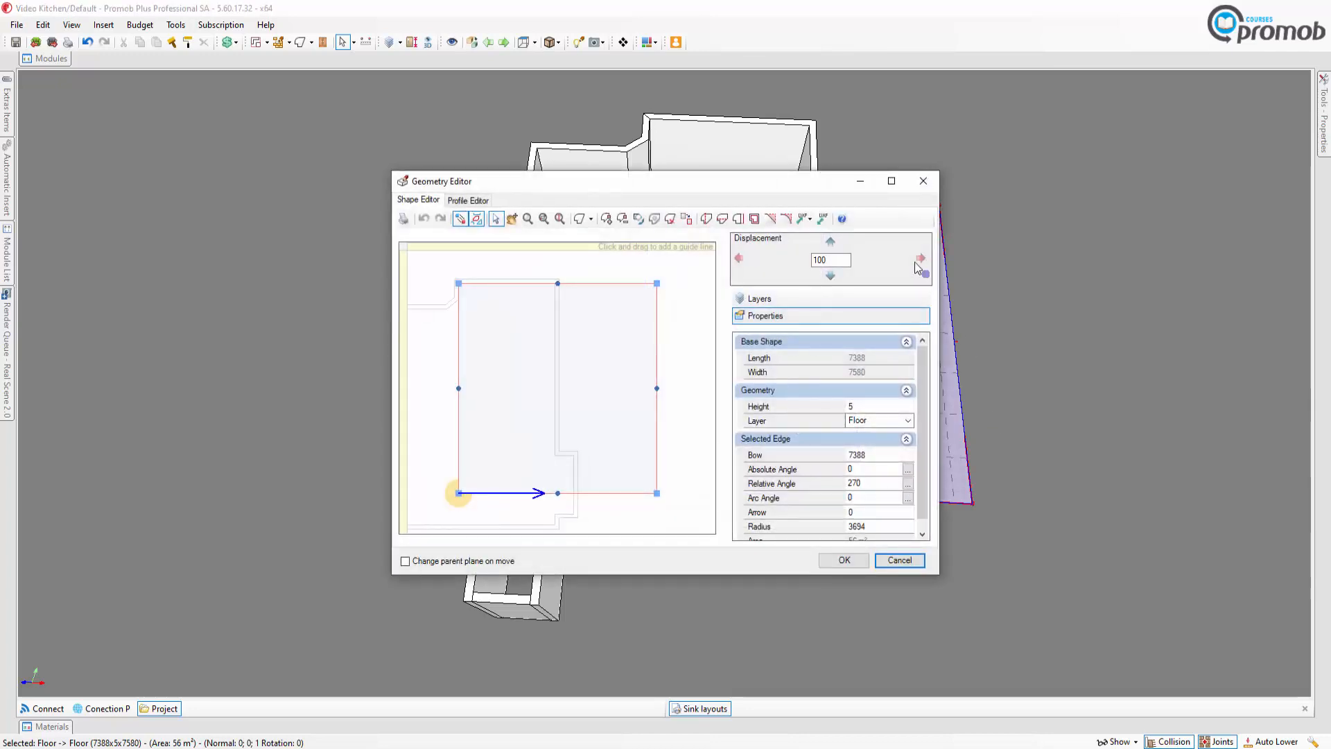
pyautogui.click(891, 182)
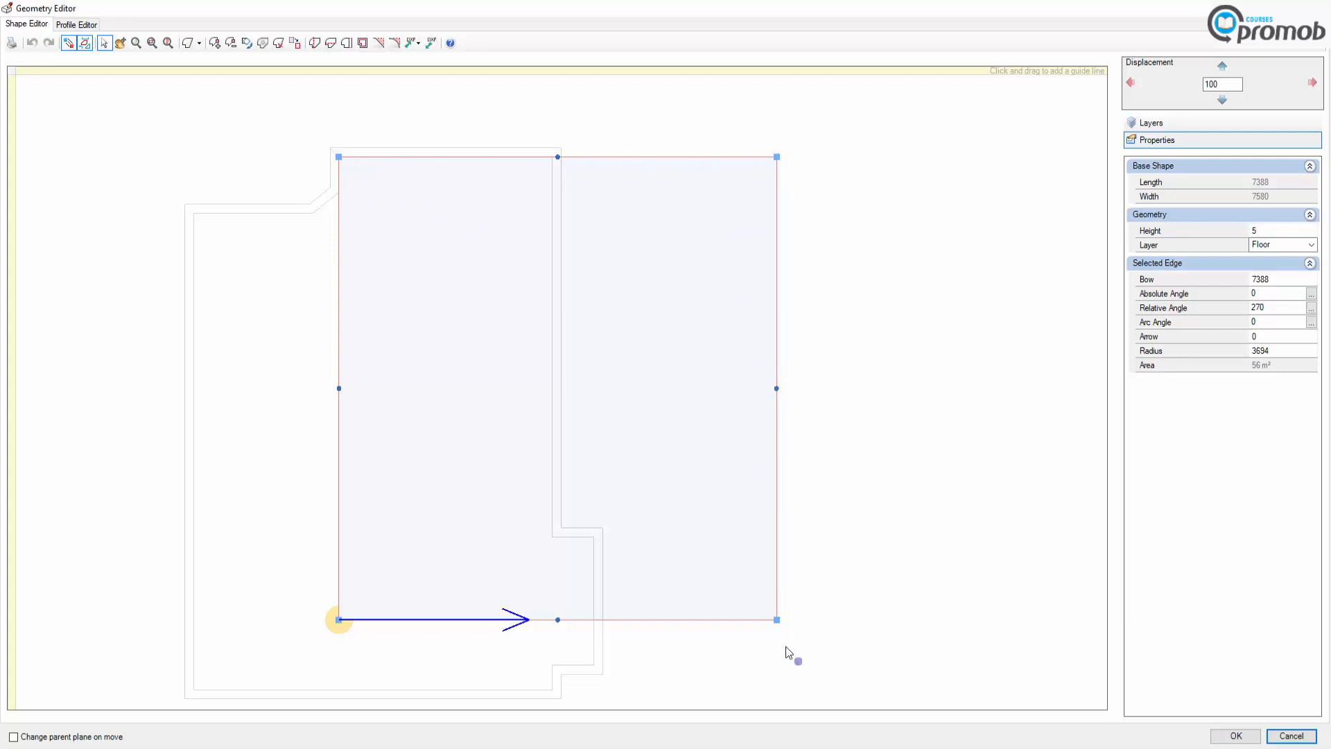
pyautogui.scroll(-2, 368, 558)
pyautogui.moveTo(288, 552); pyautogui.dragTo(325, 460, button='middle')
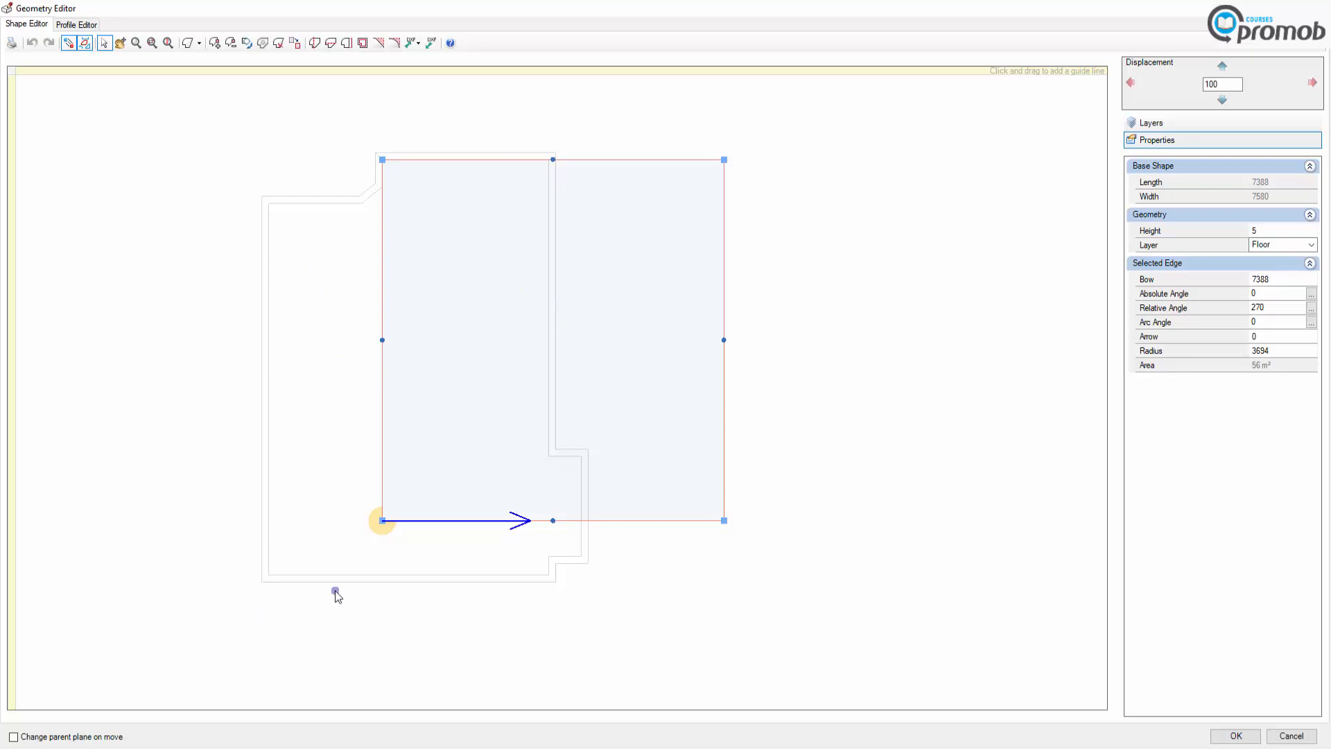
# Step: Move the floor's four corners to form a 6050 by 8725 mm rectangle aligned with the main room's inner wall faces
pyautogui.click(105, 44)
pyautogui.moveTo(382, 521); pyautogui.dragTo(269, 576)
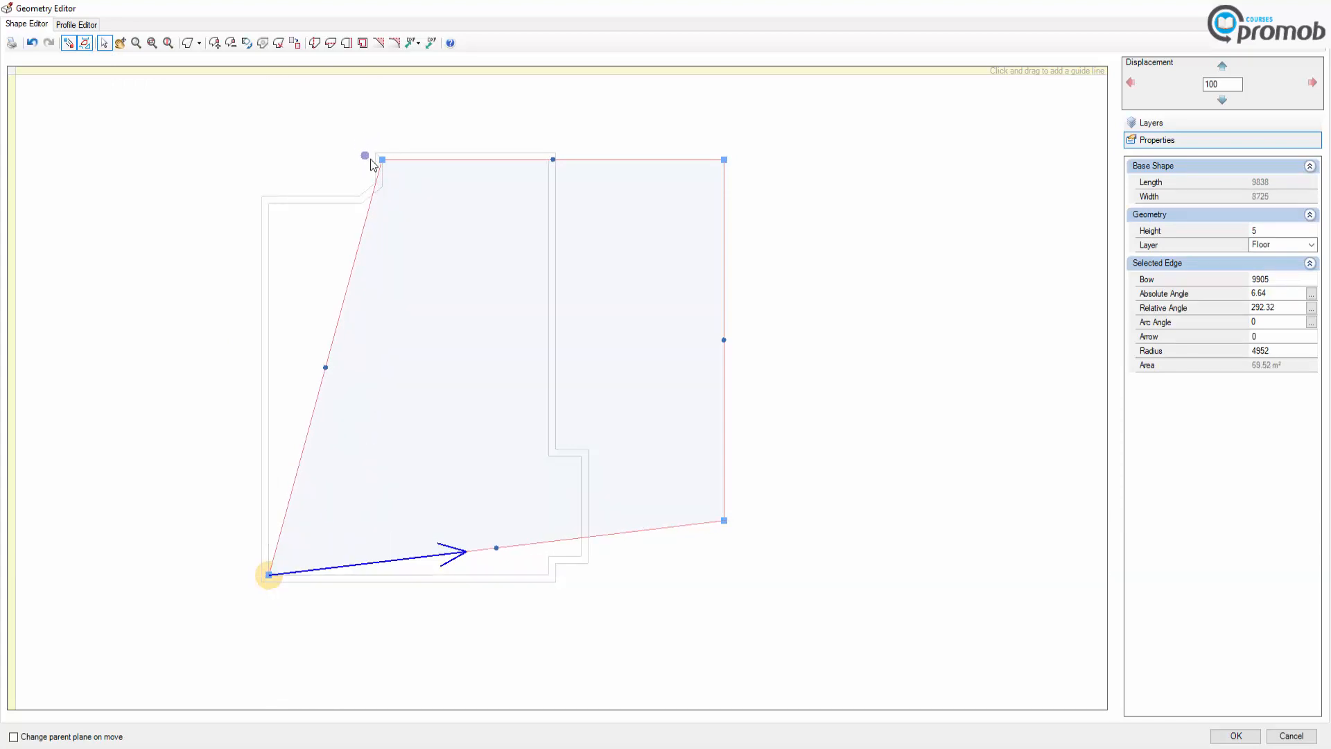
pyautogui.moveTo(382, 161); pyautogui.dragTo(270, 159)
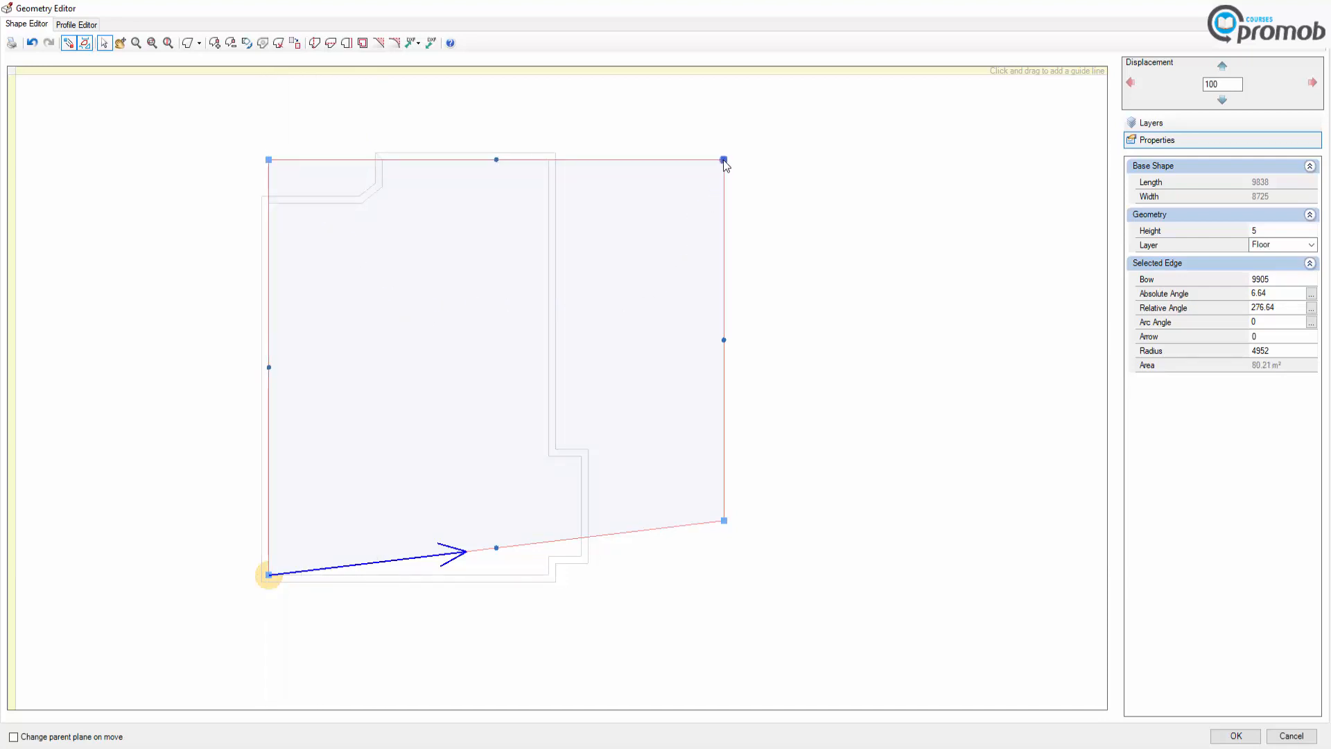
pyautogui.moveTo(725, 160); pyautogui.dragTo(549, 163)
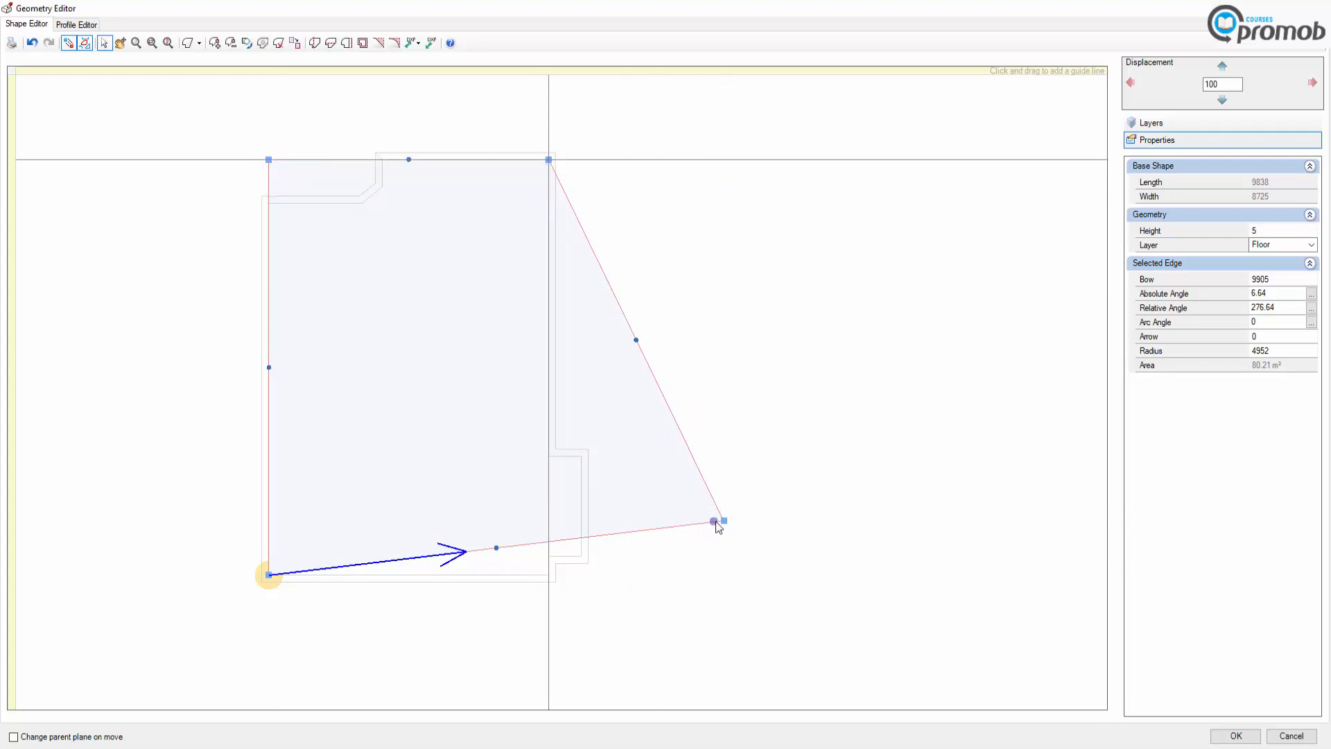
pyautogui.moveTo(726, 521); pyautogui.dragTo(545, 579)
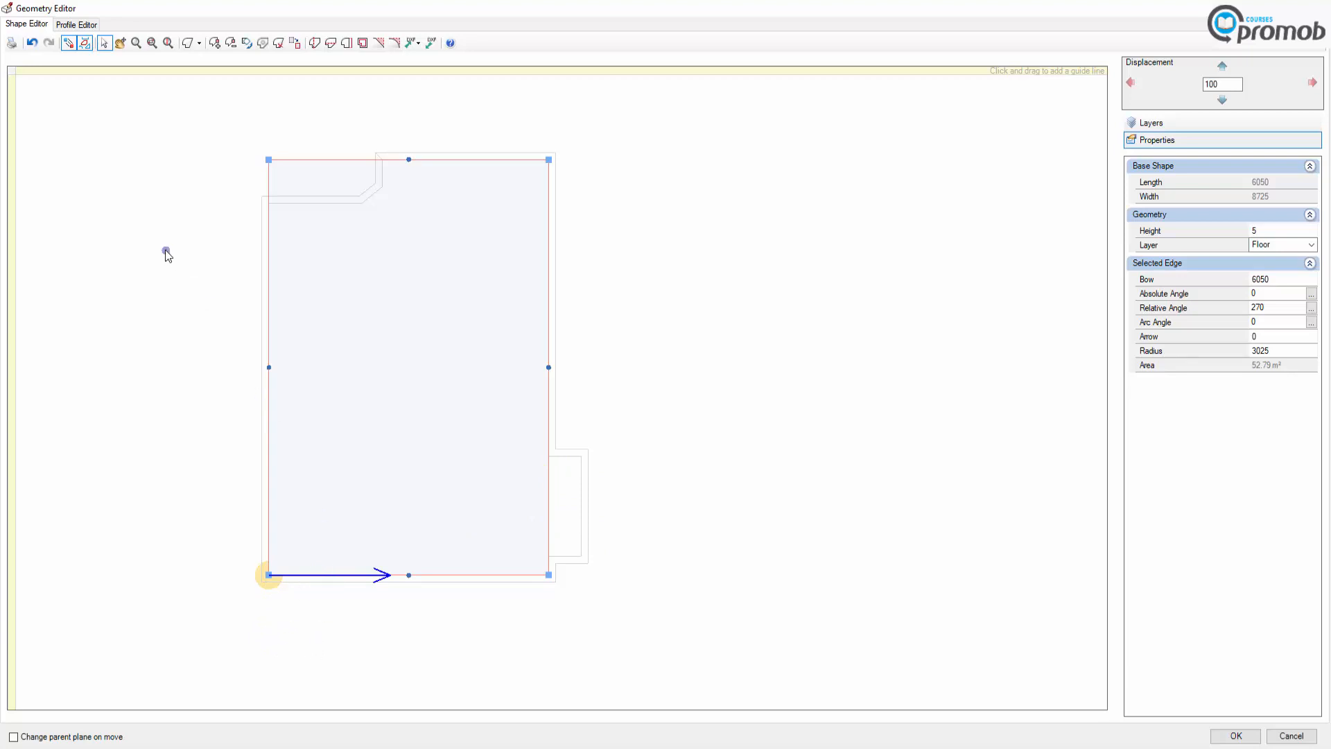
# Step: Add three vertices on the floor's upper edge near the notch and four on its right edge beside the recess
pyautogui.click(215, 43)
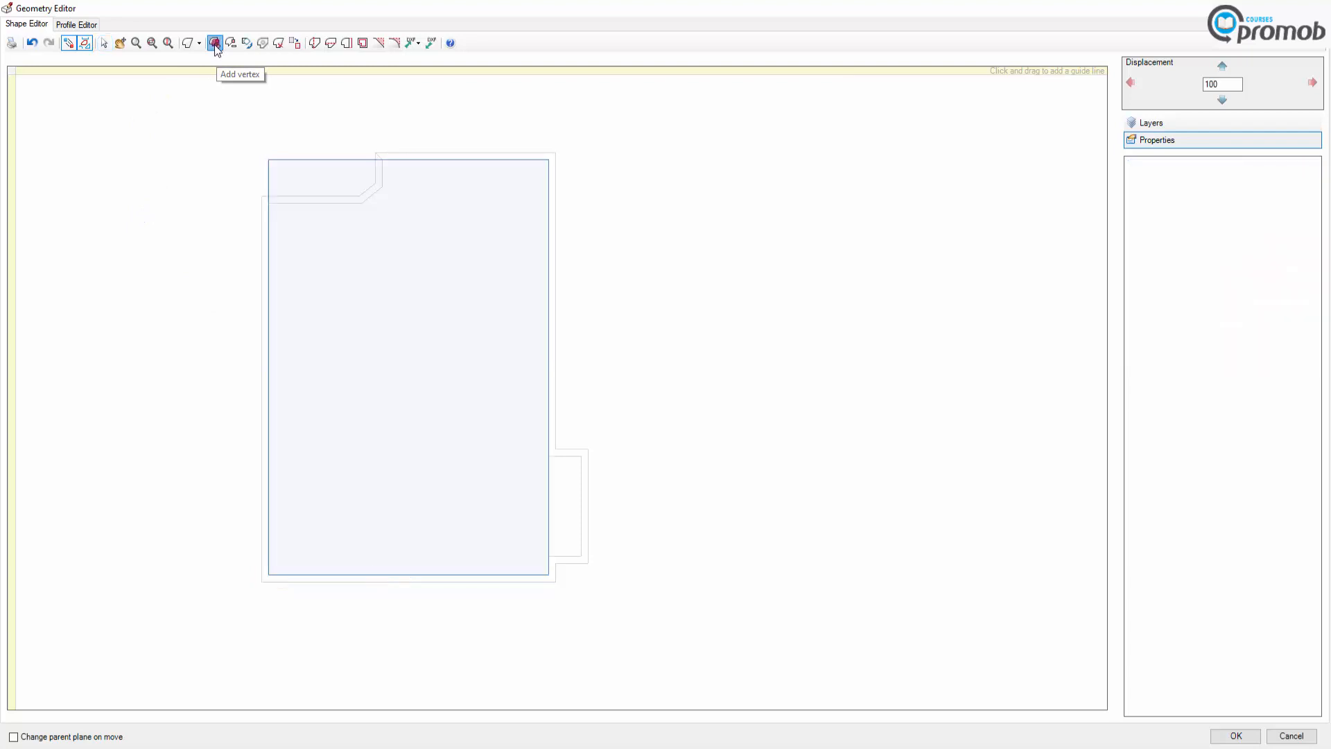
pyautogui.click(312, 160)
pyautogui.moveTo(360, 205)
pyautogui.mouseDown()
pyautogui.moveTo(377, 187)
pyautogui.moveTo(355, 159)
pyautogui.mouseUp()
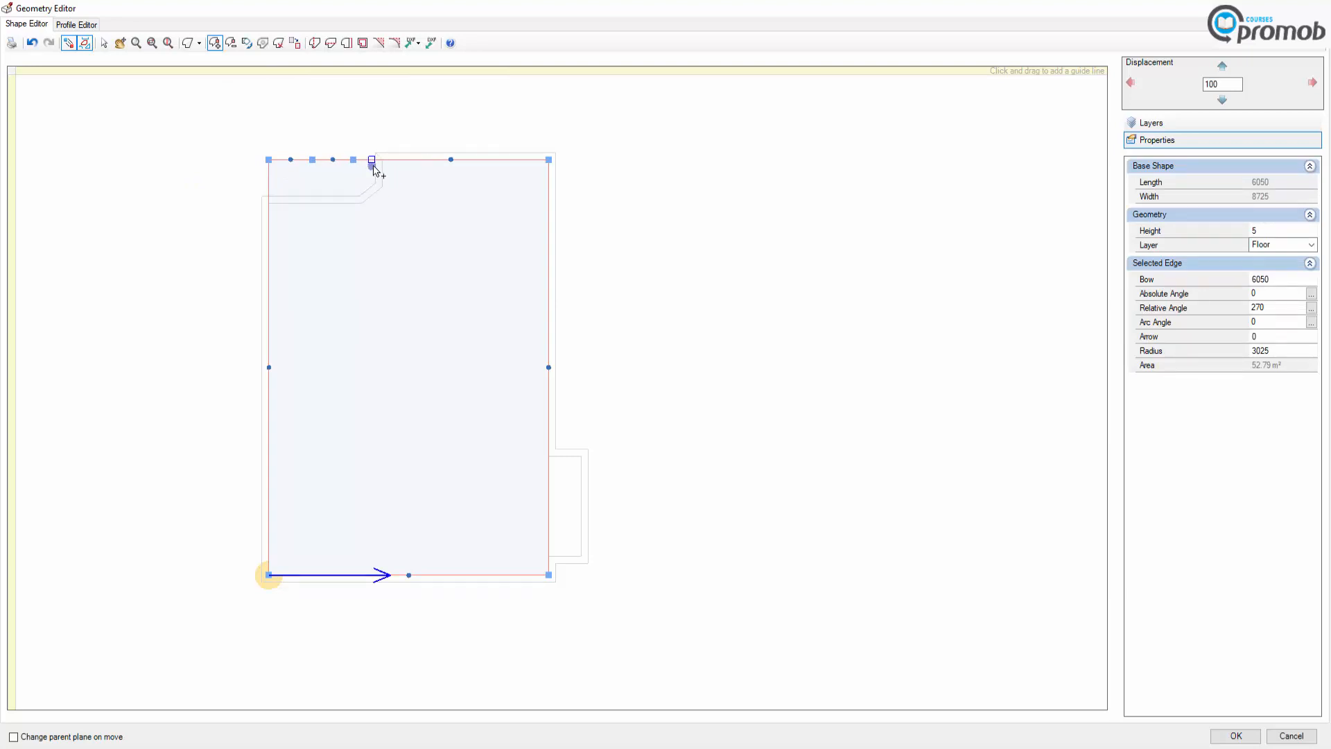
pyautogui.click(374, 161)
pyautogui.click(549, 457)
pyautogui.click(549, 475)
pyautogui.click(549, 534)
pyautogui.click(550, 558)
pyautogui.click(104, 44)
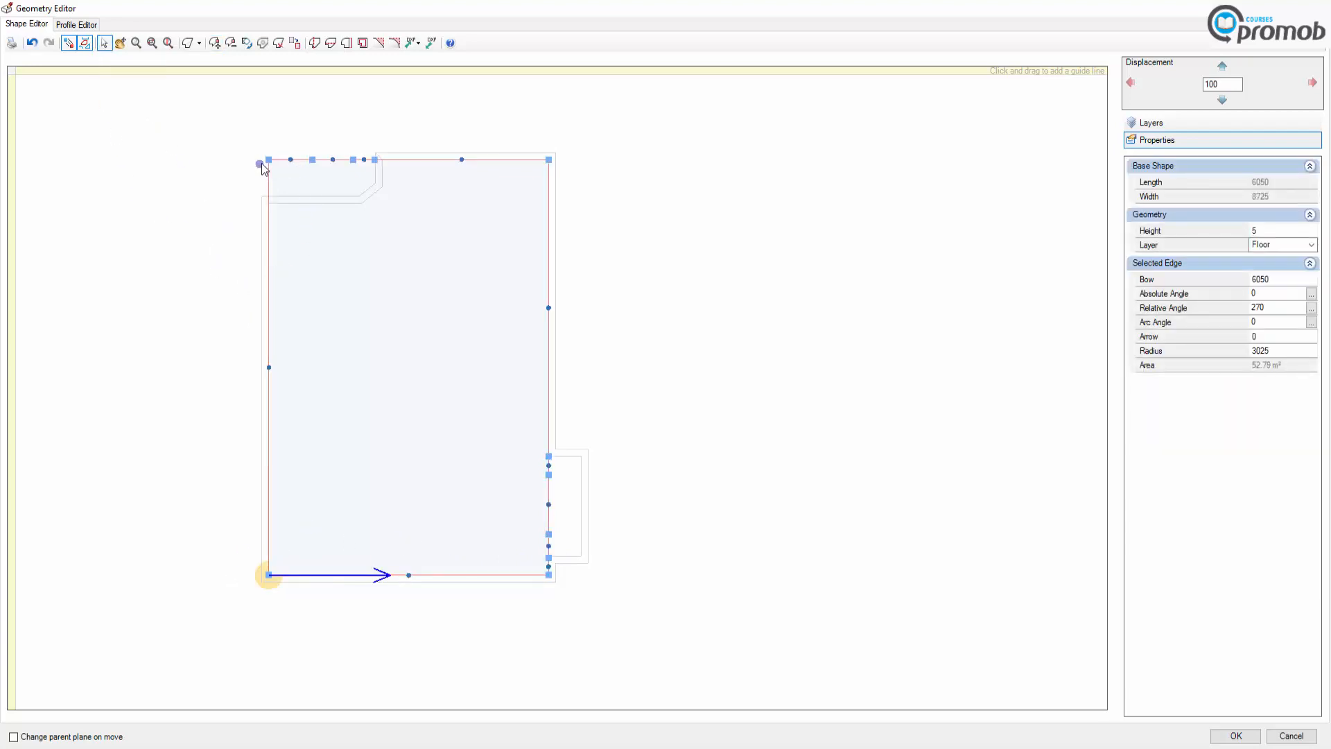
# Step: Move the floor's vertices onto the inner wall corners to follow the upper-left angled notch and the lower-right recess
pyautogui.moveTo(269, 160); pyautogui.dragTo(269, 205)
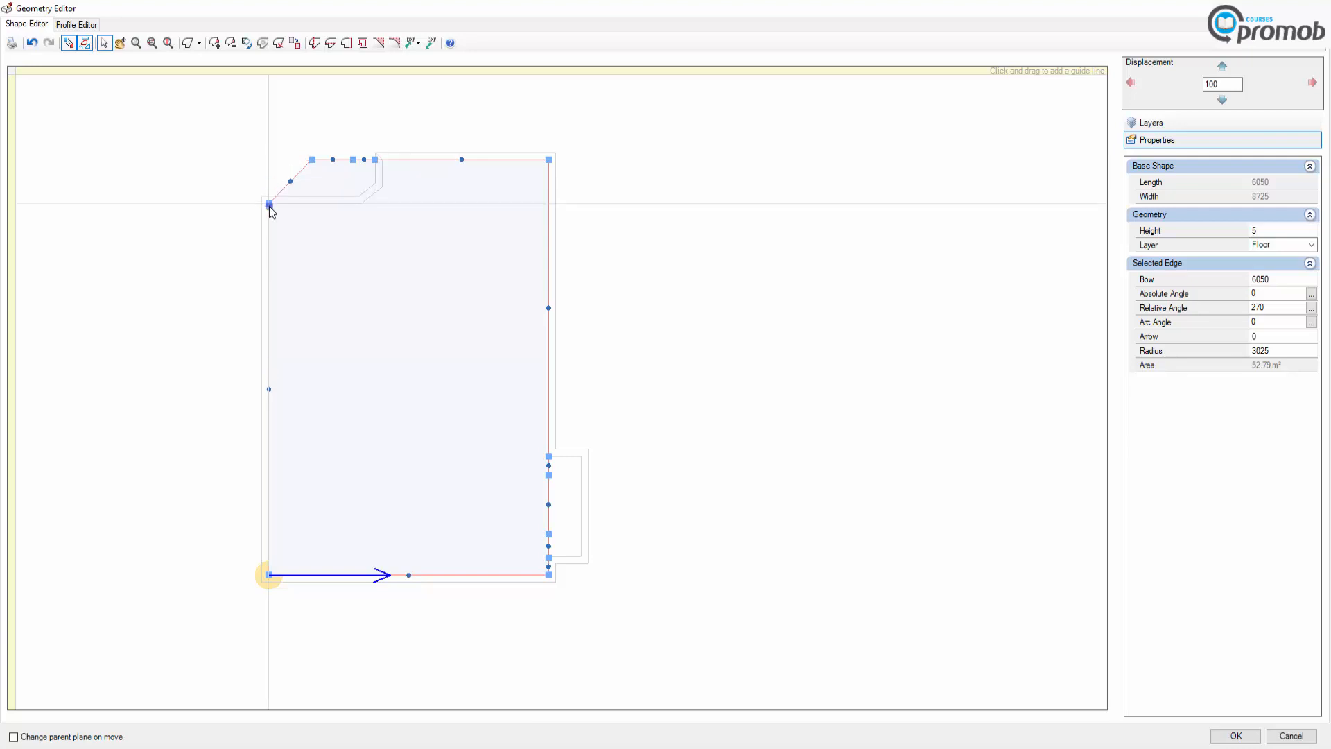
pyautogui.moveTo(311, 160); pyautogui.dragTo(363, 207)
pyautogui.moveTo(352, 162); pyautogui.dragTo(383, 161)
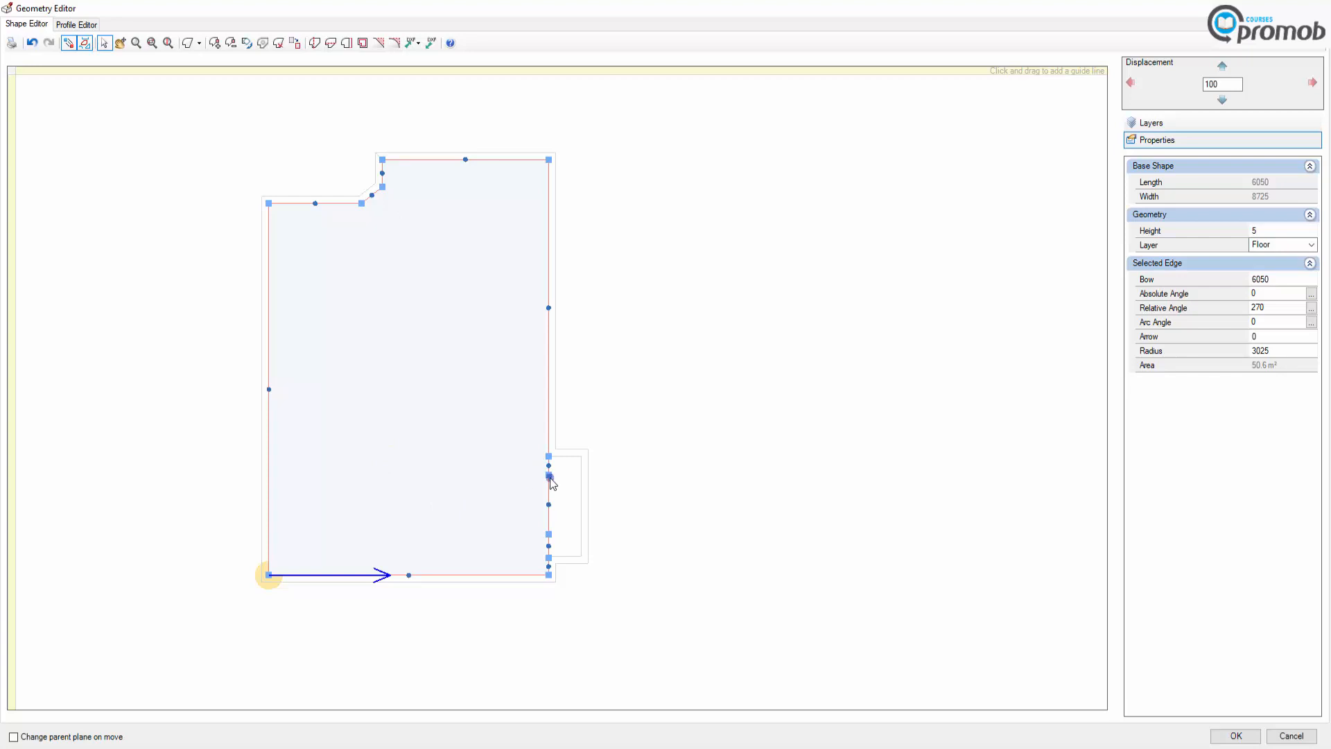
pyautogui.moveTo(550, 475); pyautogui.dragTo(581, 457)
pyautogui.moveTo(551, 536)
pyautogui.mouseDown()
pyautogui.moveTo(581, 556)
pyautogui.moveTo(550, 556)
pyautogui.mouseUp()
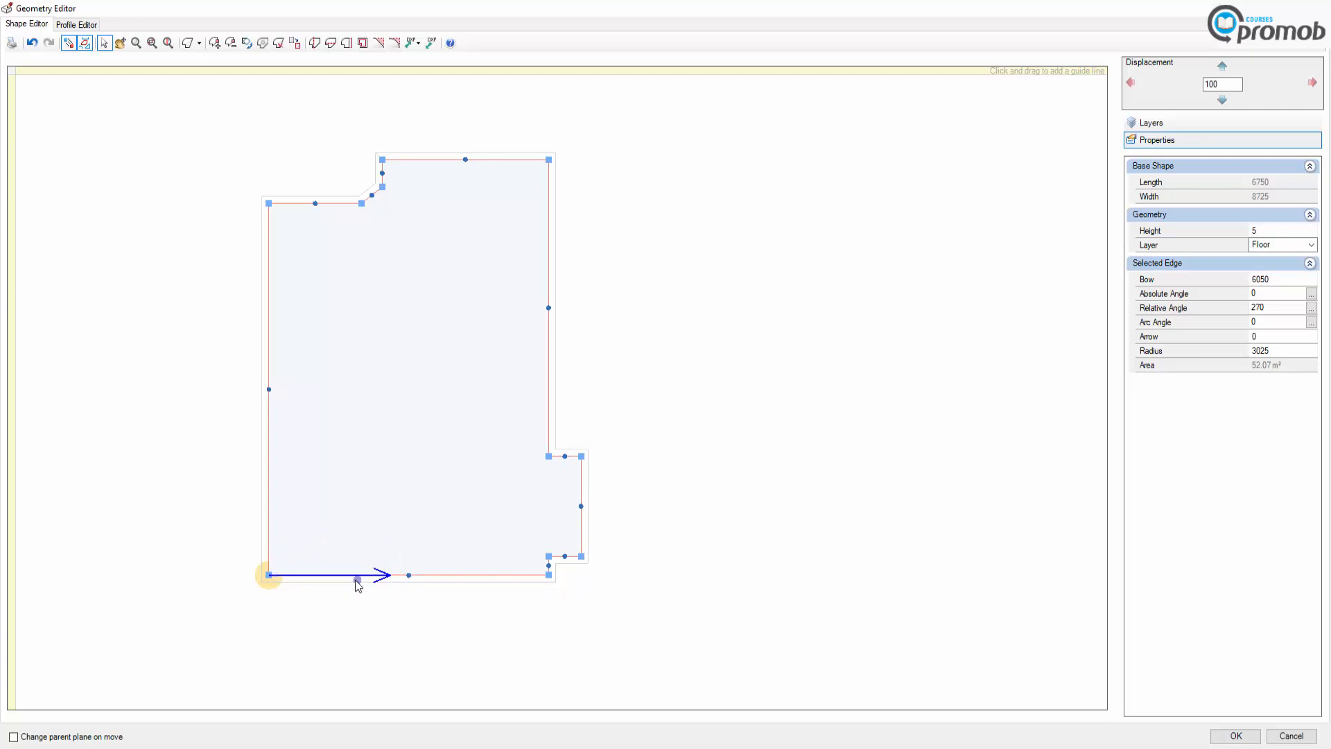
# Step: Add a vertex on the floor's lower edge and set the segment from the lower-left corner to 1000 mm
pyautogui.click(215, 43)
pyautogui.click(331, 575)
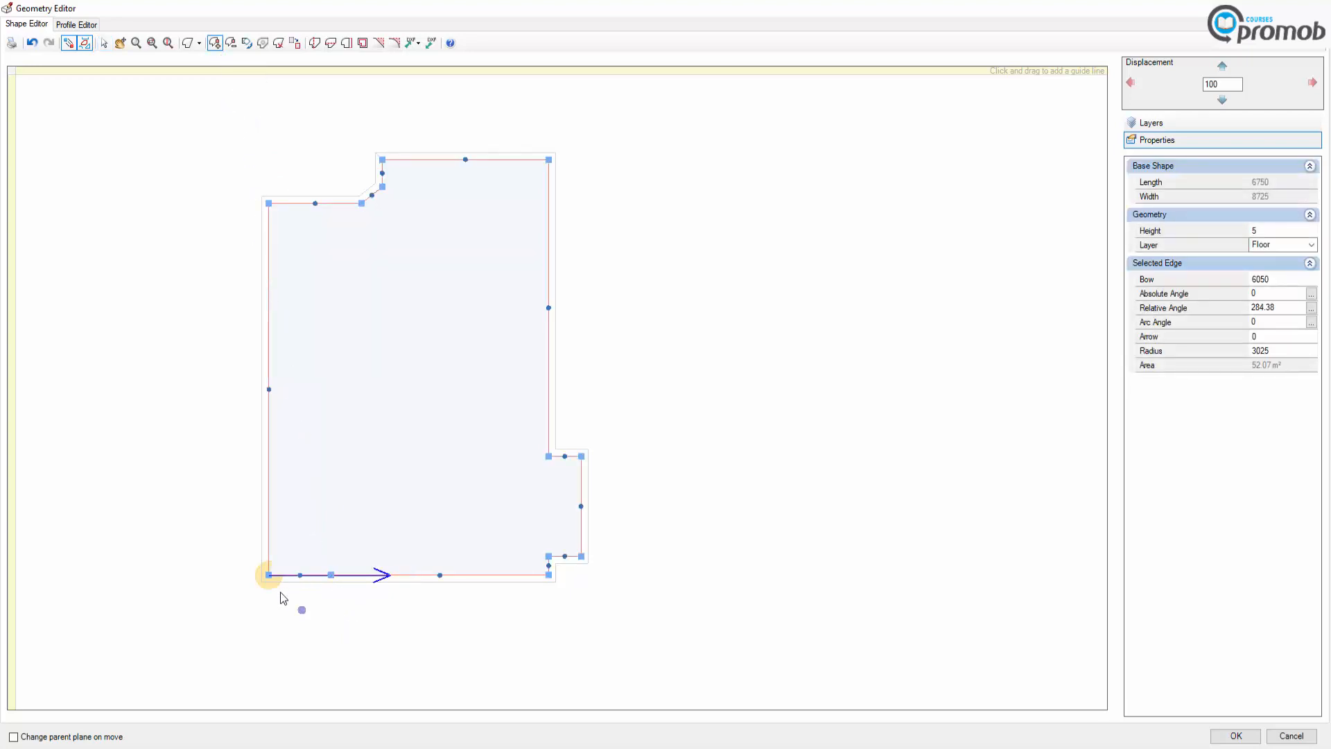
pyautogui.click(104, 43)
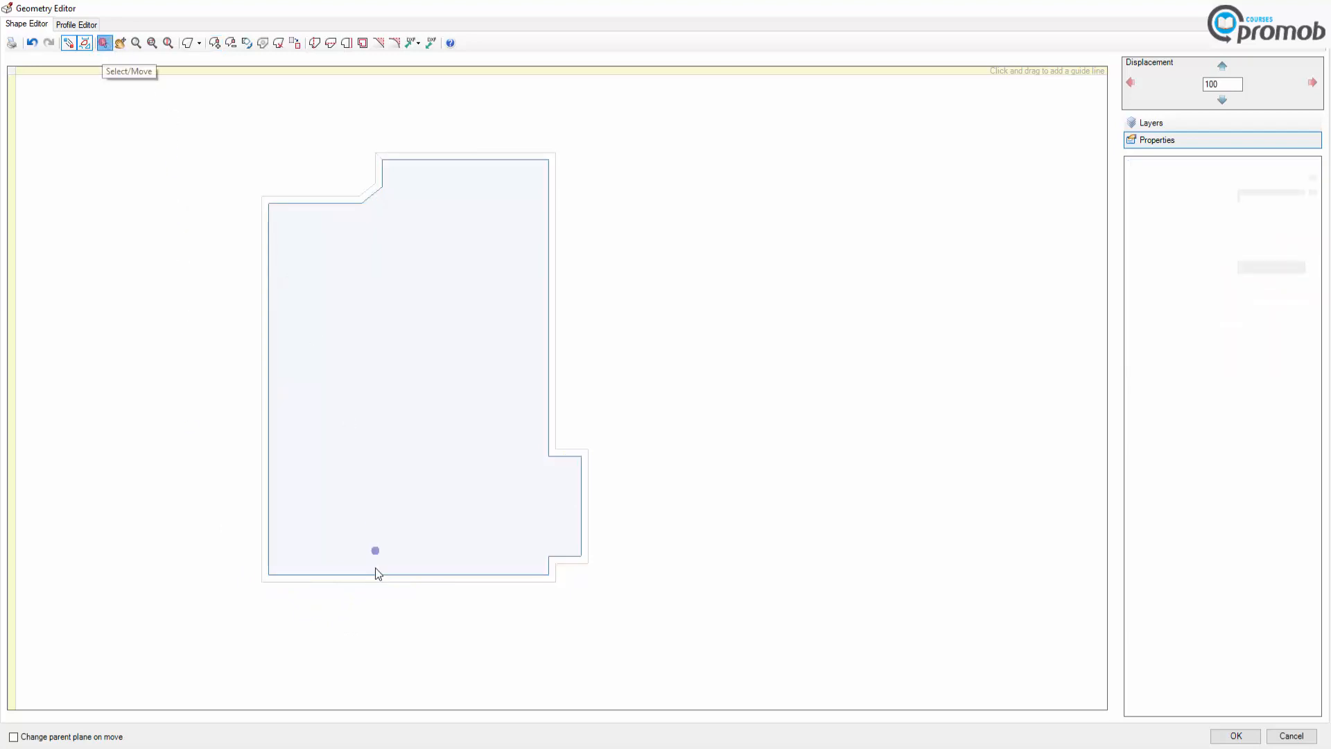
pyautogui.click(299, 584)
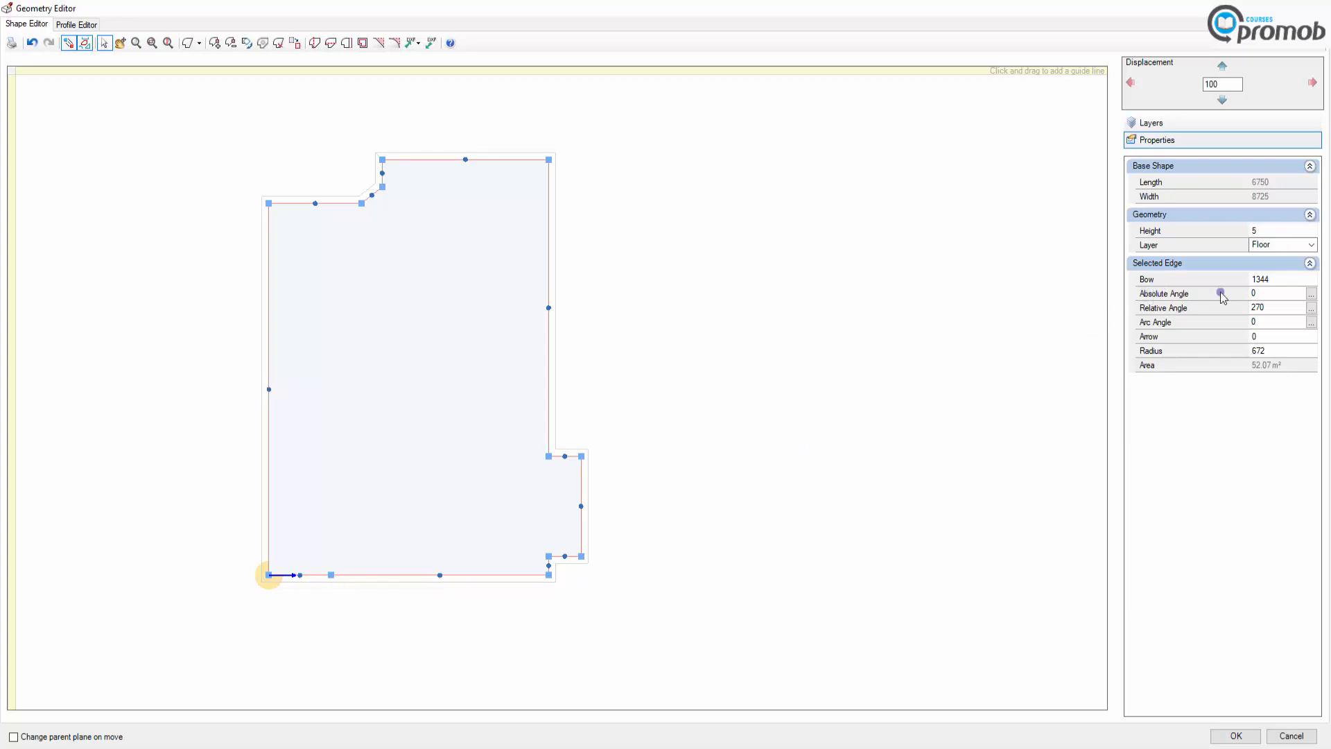
pyautogui.click(1280, 279)
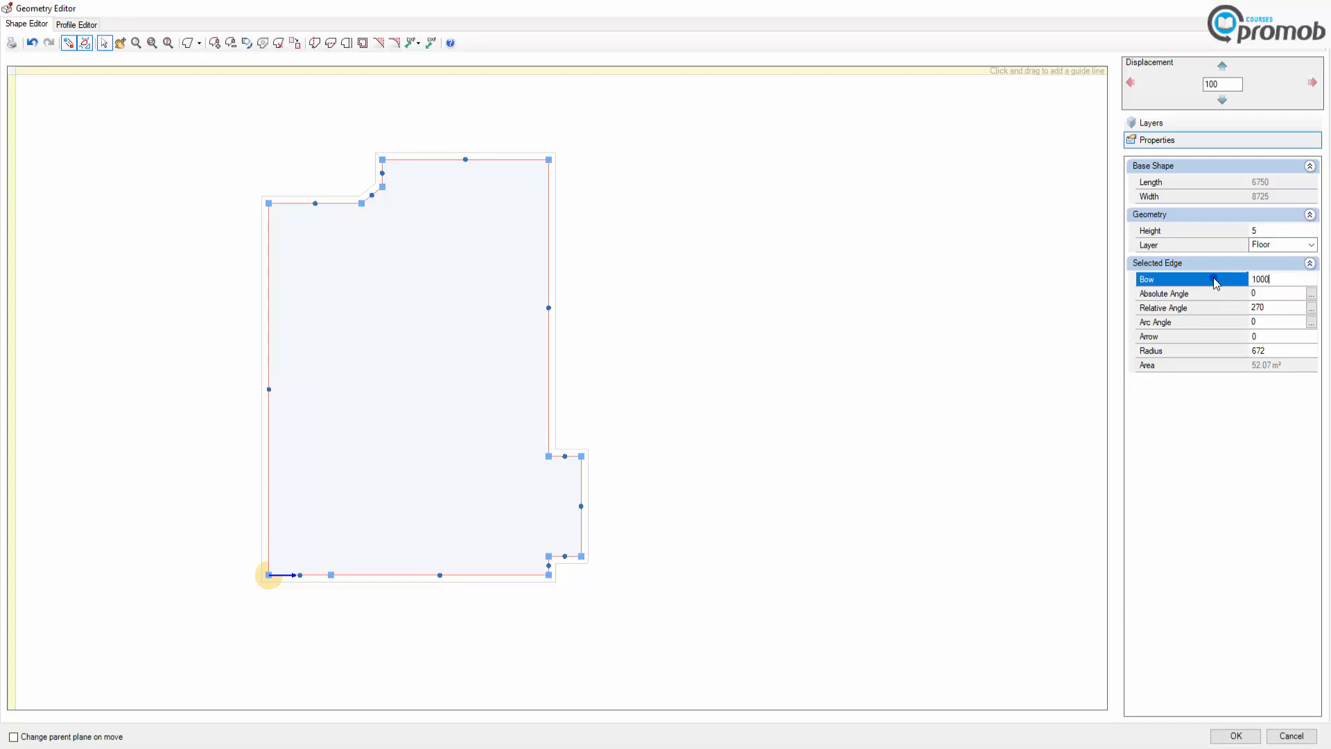
pyautogui.press('Return')
# Step: Add two vertices within the 1000 mm lower segment and pull them down to form a rectangular extension about 1402 mm deep
pyautogui.click(214, 43)
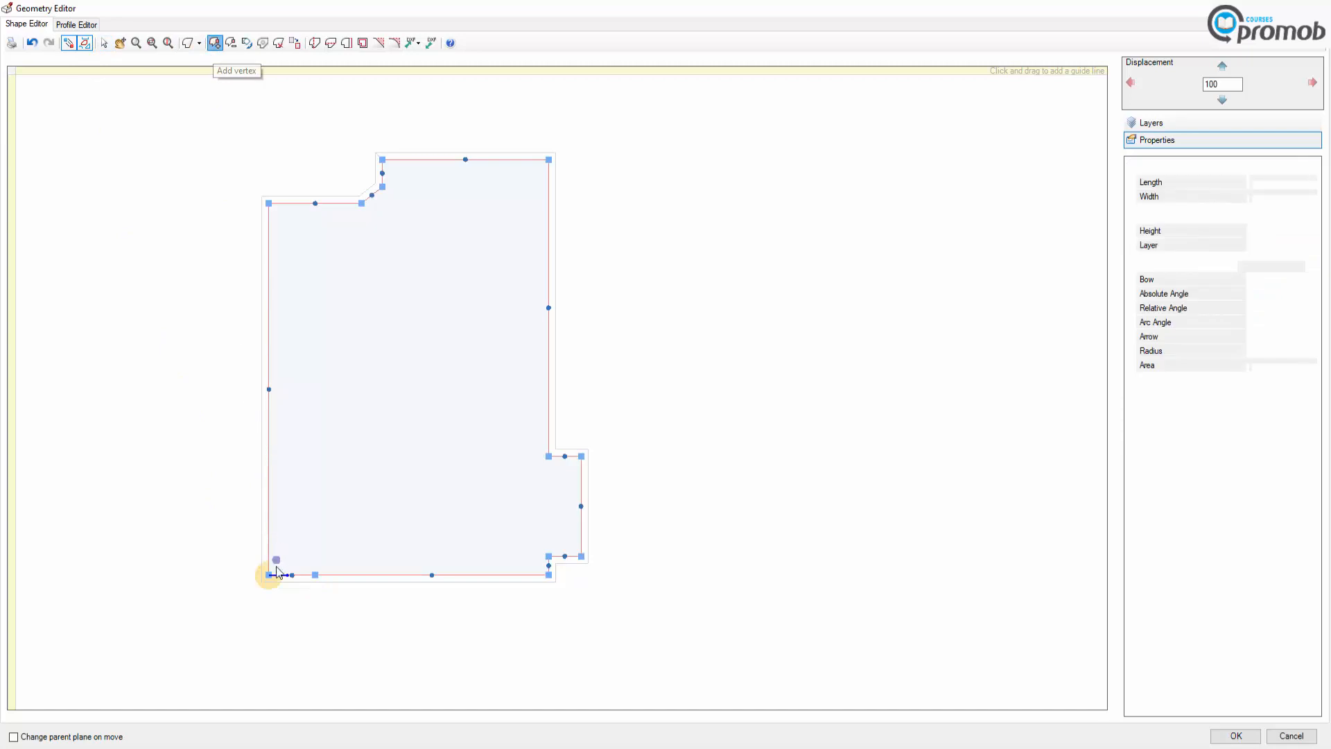
pyautogui.click(280, 575)
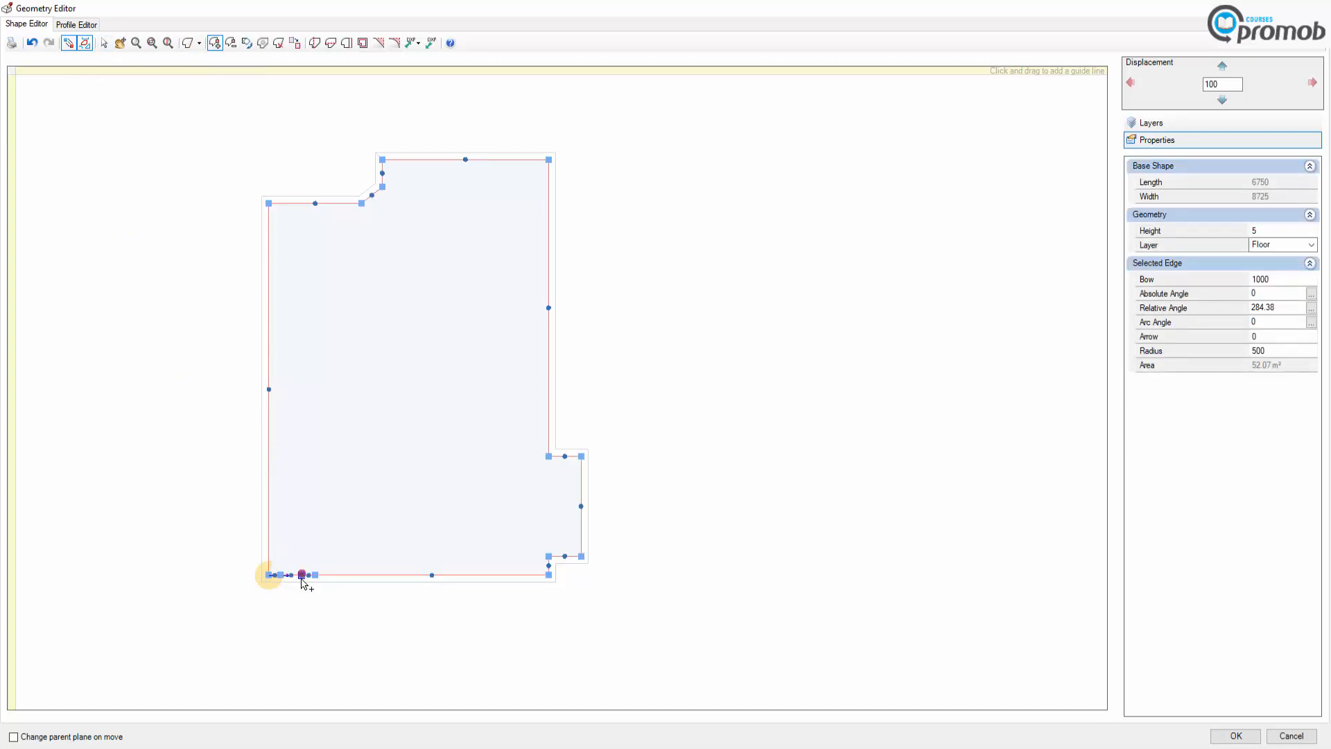
pyautogui.click(301, 577)
pyautogui.click(105, 42)
pyautogui.click(269, 575)
pyautogui.moveTo(302, 576); pyautogui.dragTo(316, 642)
pyautogui.moveTo(281, 575); pyautogui.dragTo(269, 642)
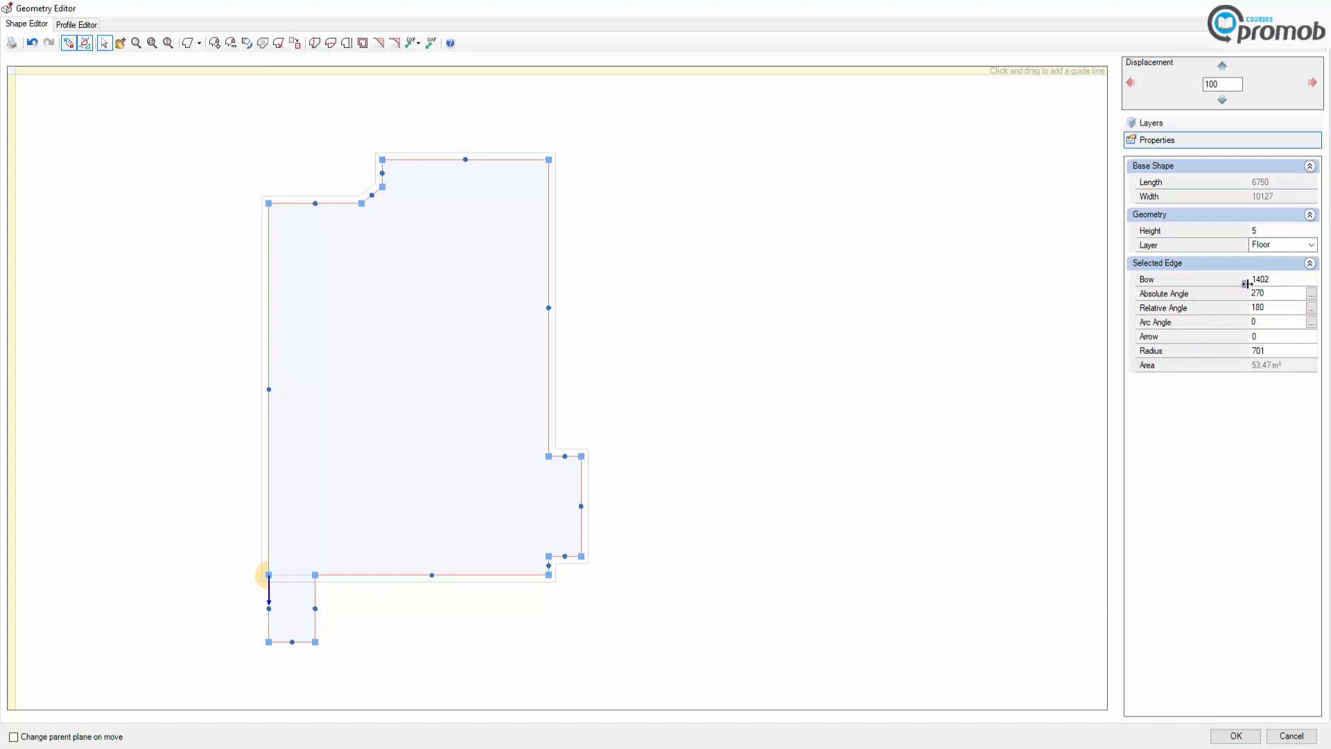
# Step: Set the extension's left edge to 1500 mm, align its lower-right corner to match, and apply the floor shape
pyautogui.click(1190, 281)
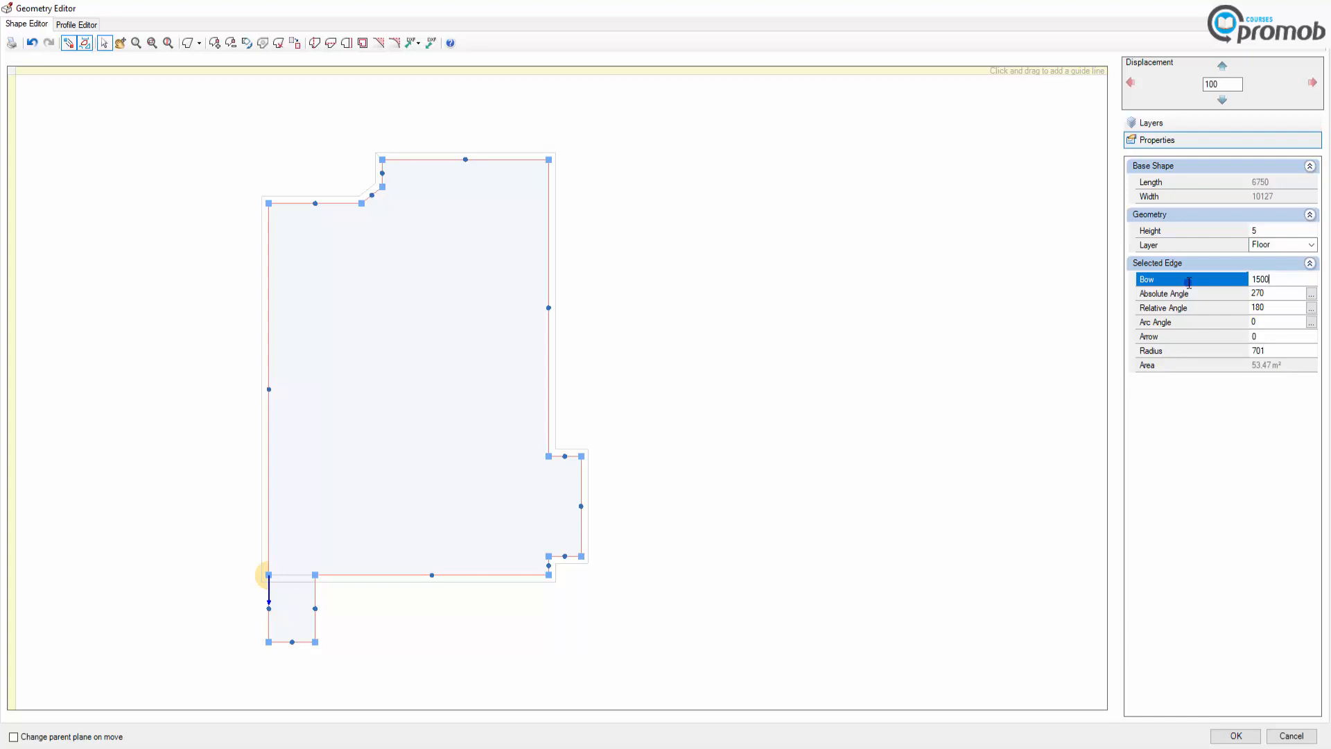
pyautogui.press('Return')
pyautogui.moveTo(316, 645); pyautogui.dragTo(315, 647)
pyautogui.click(1249, 738)
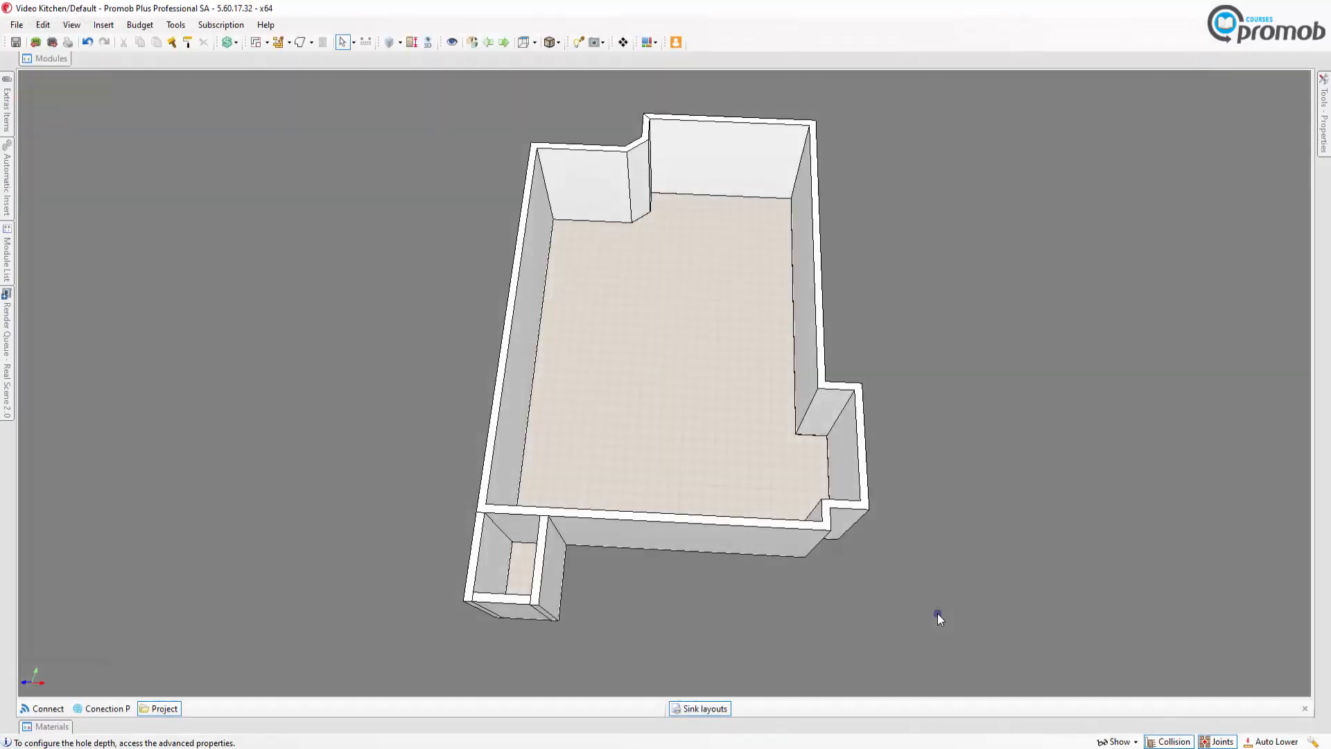
# Step: Open the Modules library and pin it so it stays displayed alongside the 3D view
pyautogui.moveTo(659, 474); pyautogui.dragTo(502, 497, button='right')
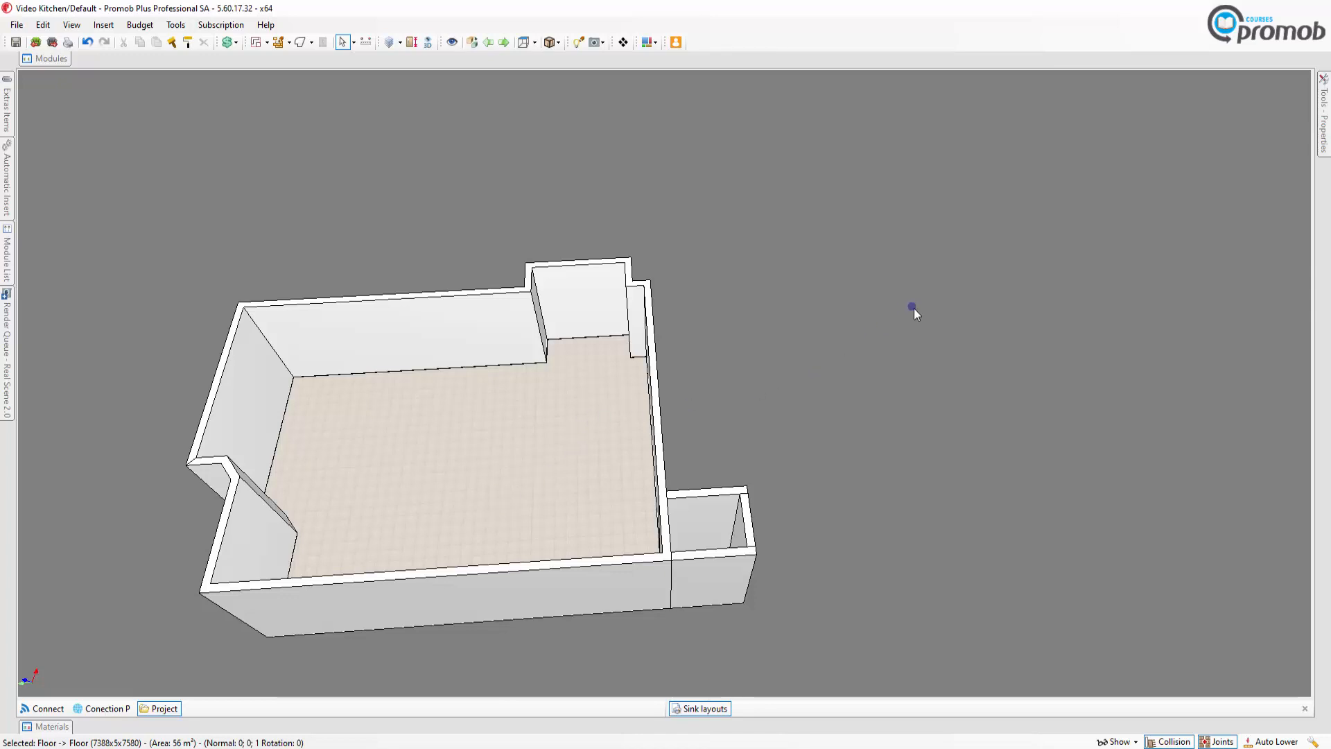
pyautogui.click(61, 61)
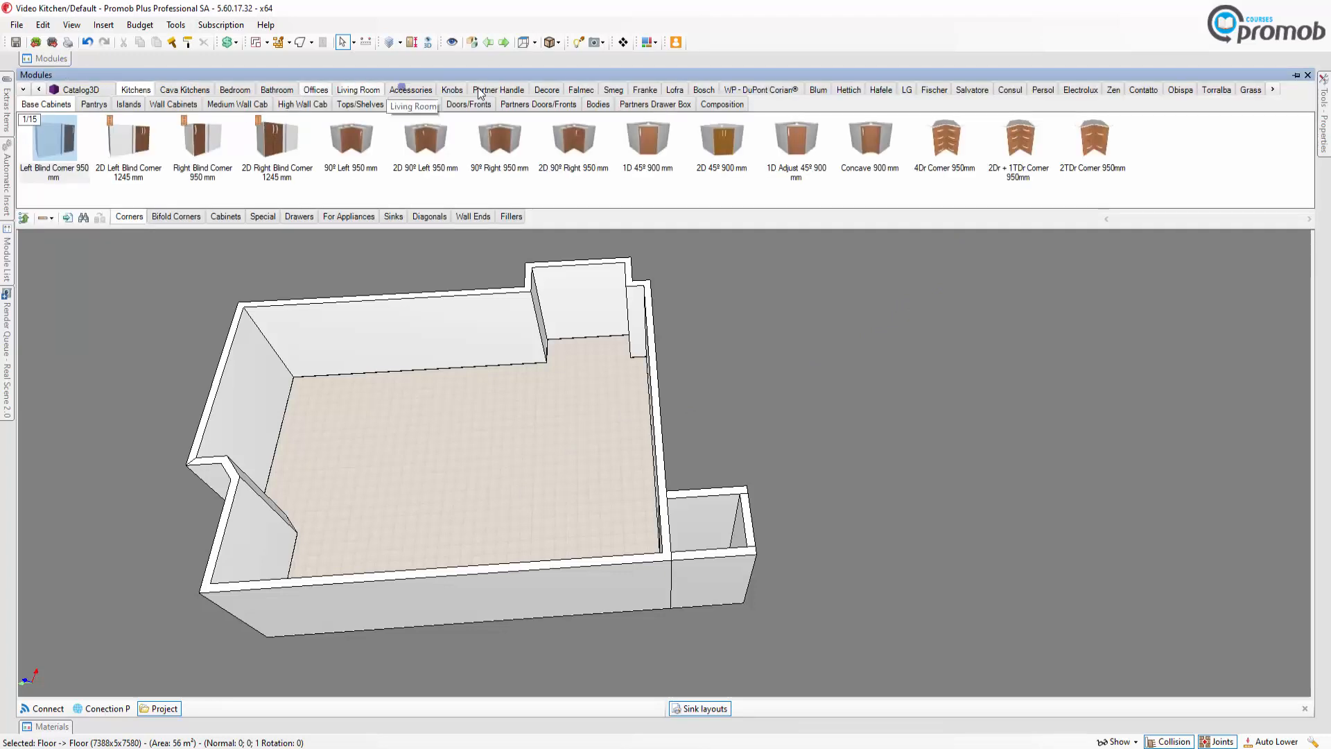
pyautogui.click(1294, 75)
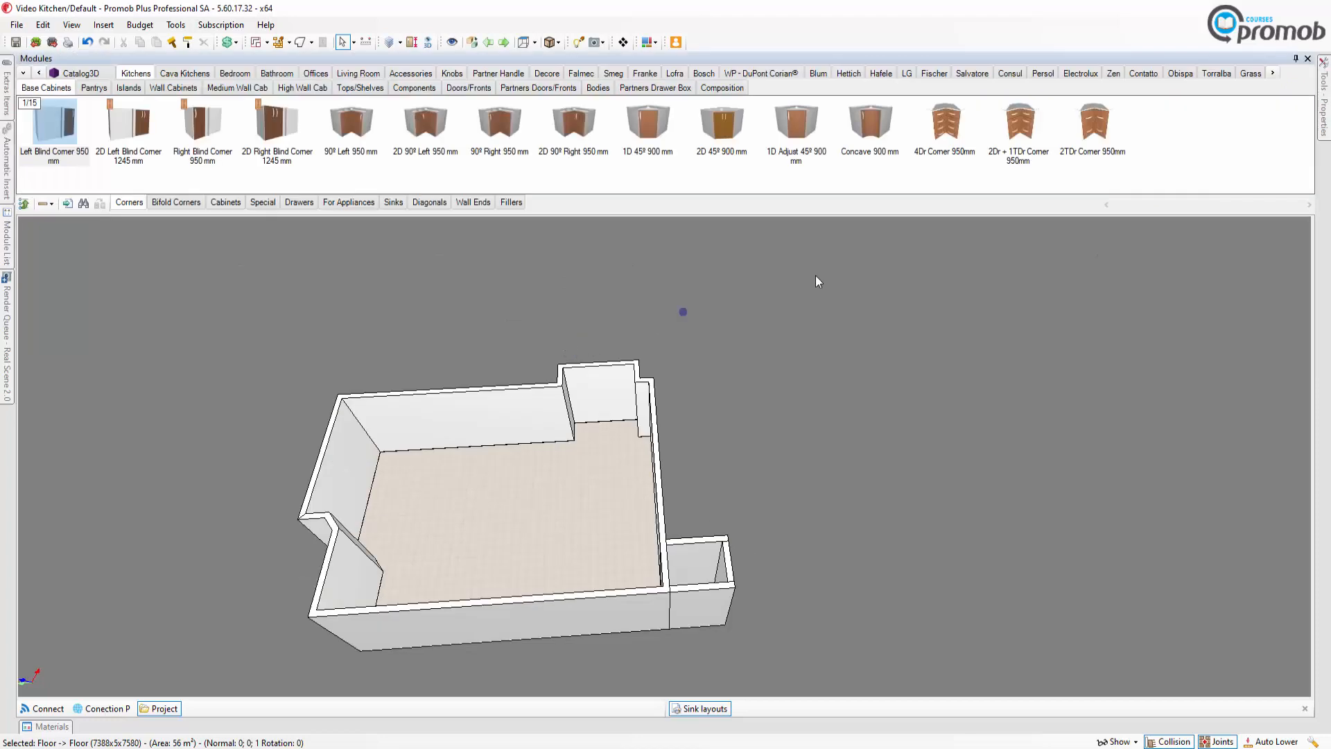
# Step: Open the Tools - Properties pane and pin it so it stays displayed beside the 3D view
pyautogui.click(1325, 81)
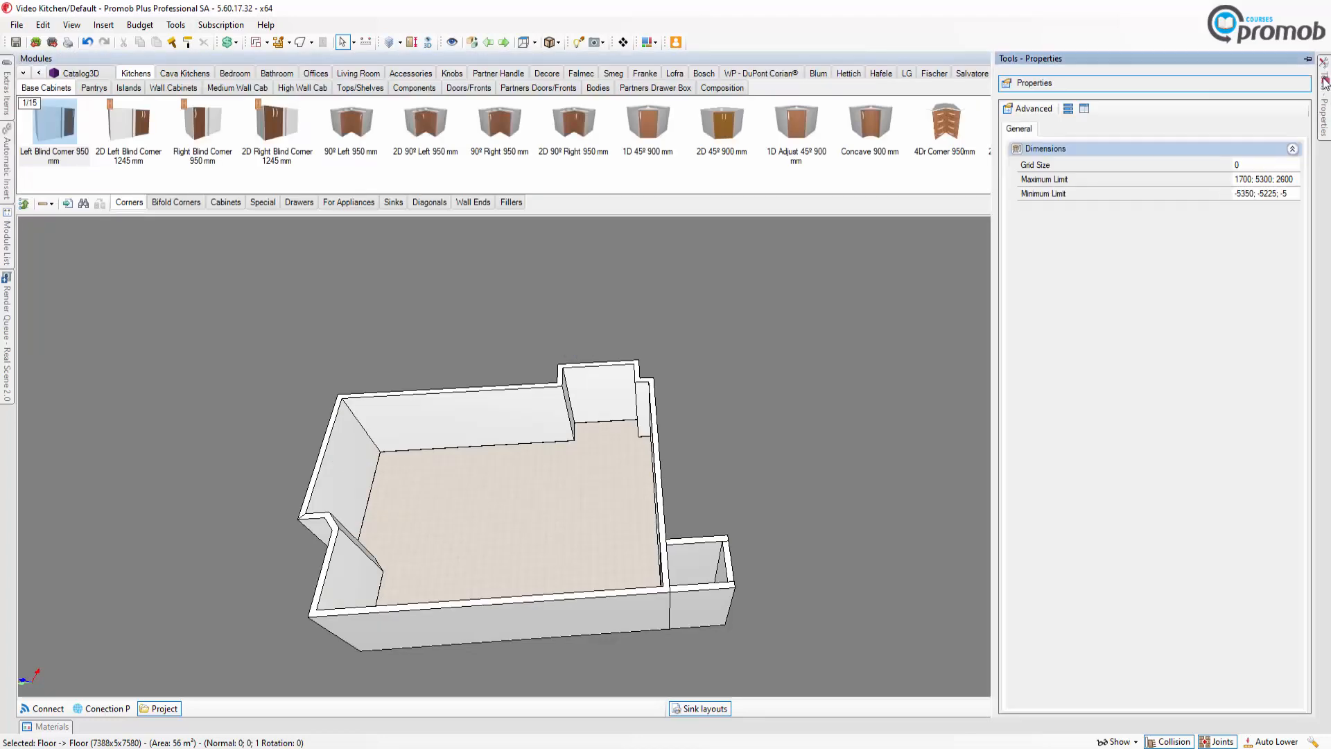
pyautogui.click(1309, 59)
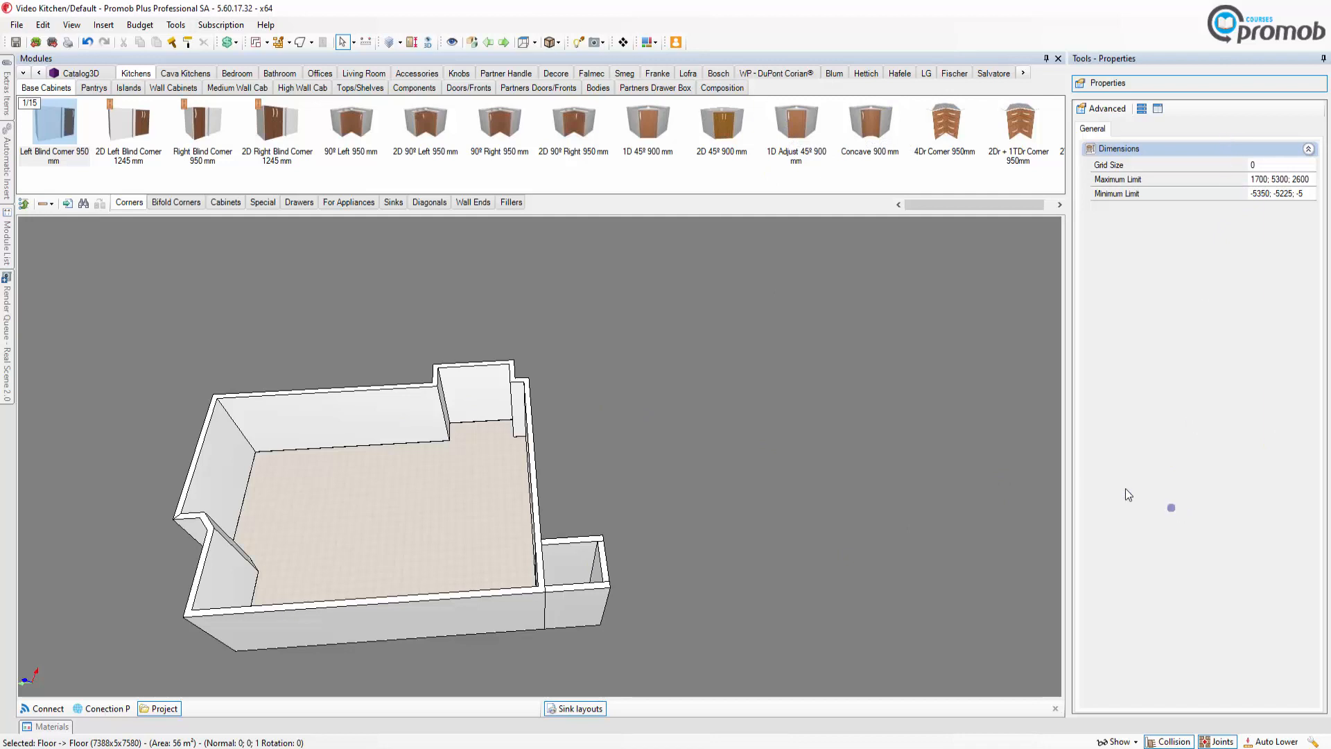
pyautogui.moveTo(398, 516); pyautogui.dragTo(508, 503, button='middle')
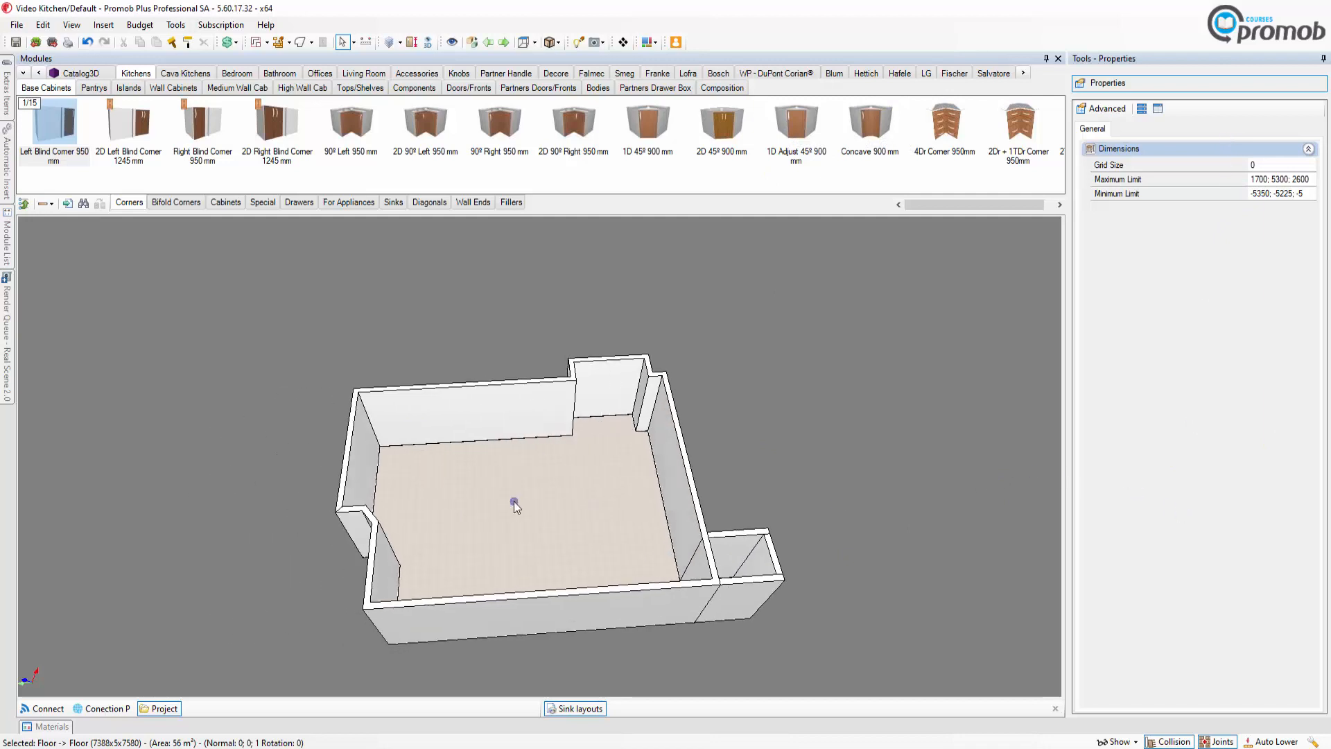
pyautogui.scroll(5, 514, 502)
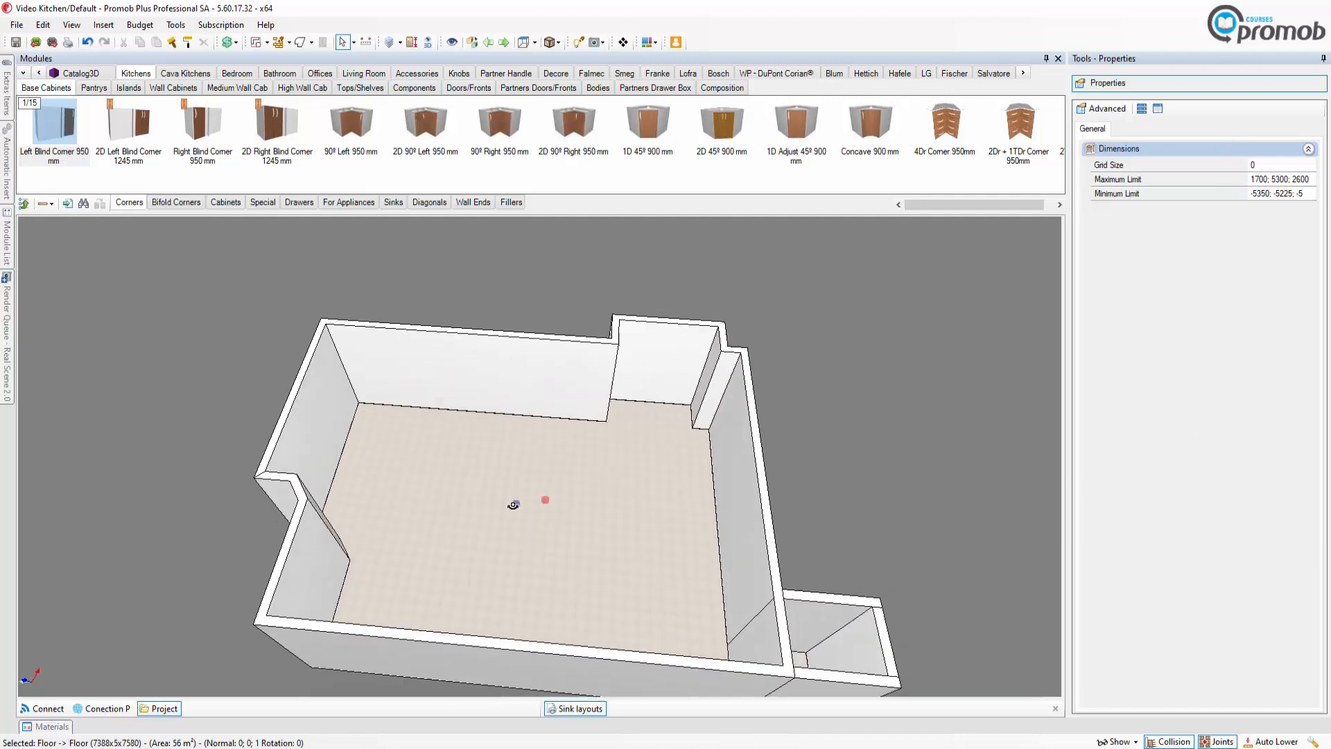
pyautogui.moveTo(514, 506); pyautogui.dragTo(260, 531, button='right')
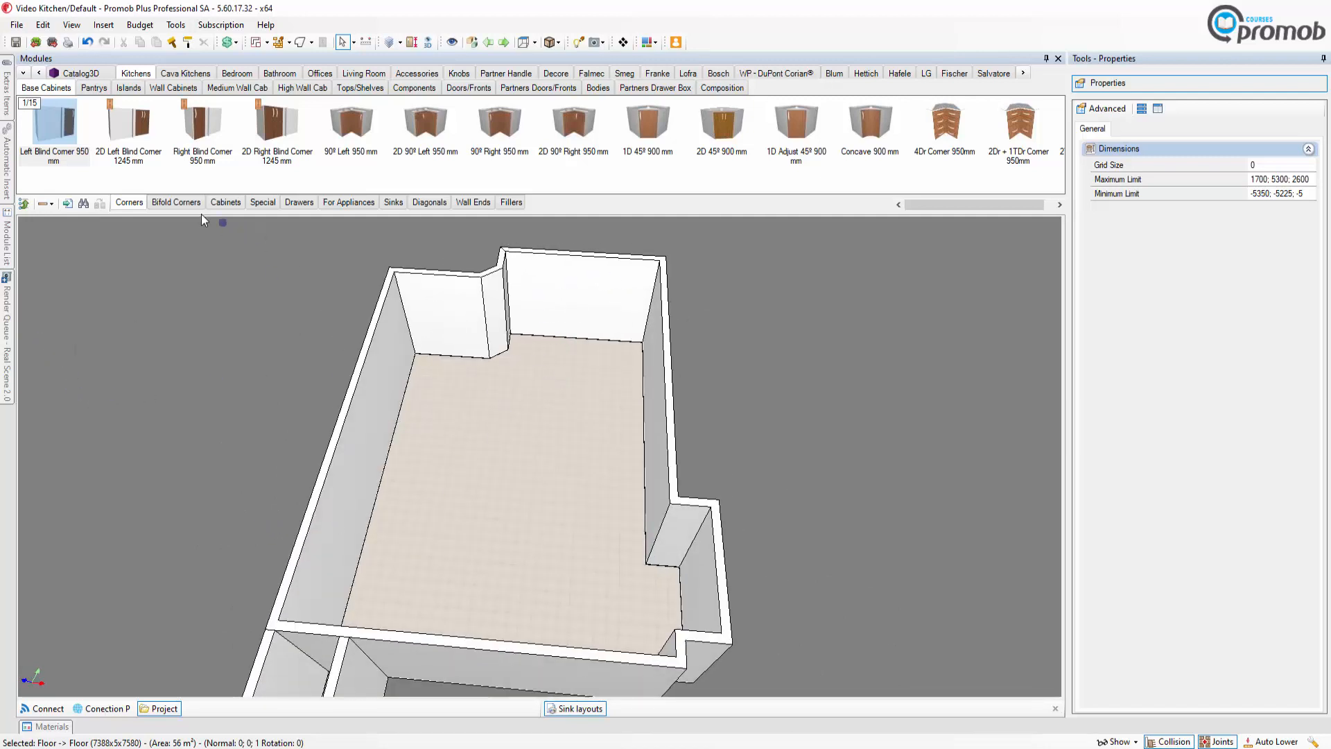
# Step: Find Sliding Window 09 among the Decore windows and insert it on the room's short end wall
pyautogui.click(555, 73)
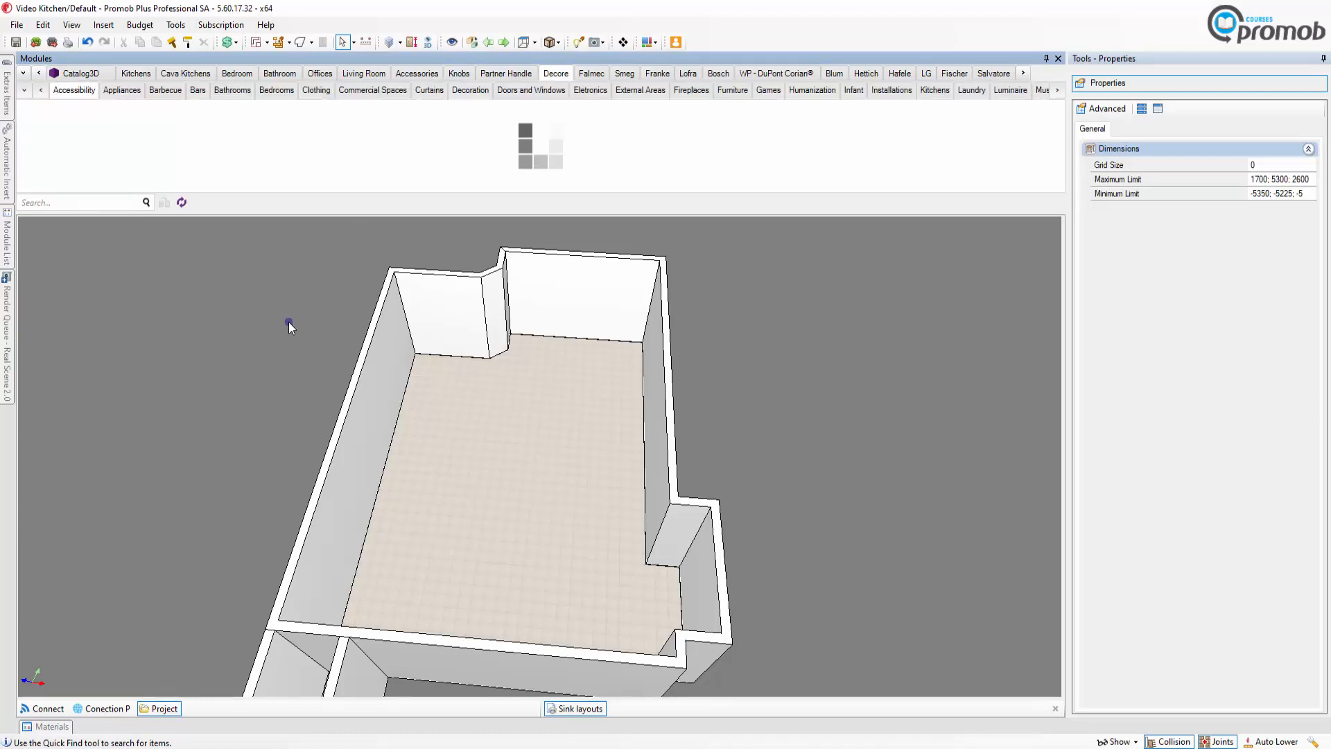
pyautogui.click(289, 322)
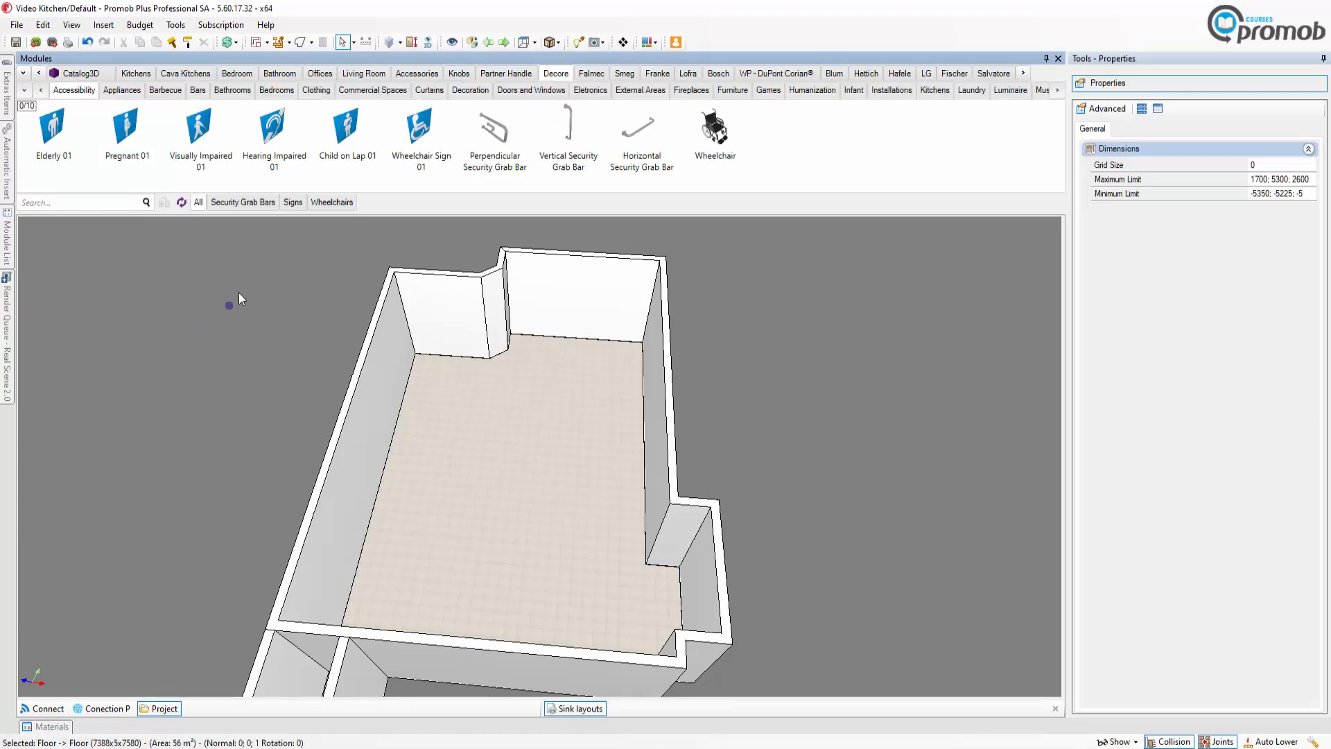
pyautogui.click(539, 98)
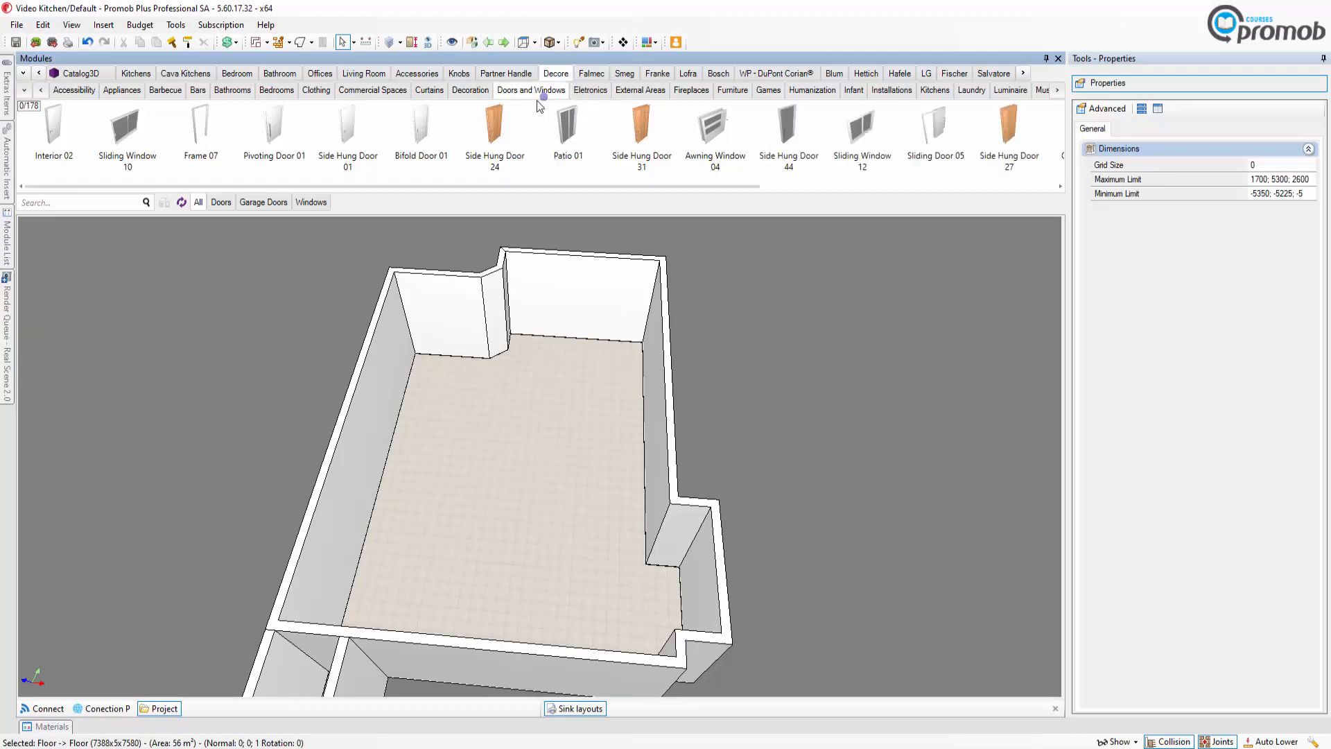
pyautogui.click(324, 165)
pyautogui.click(305, 201)
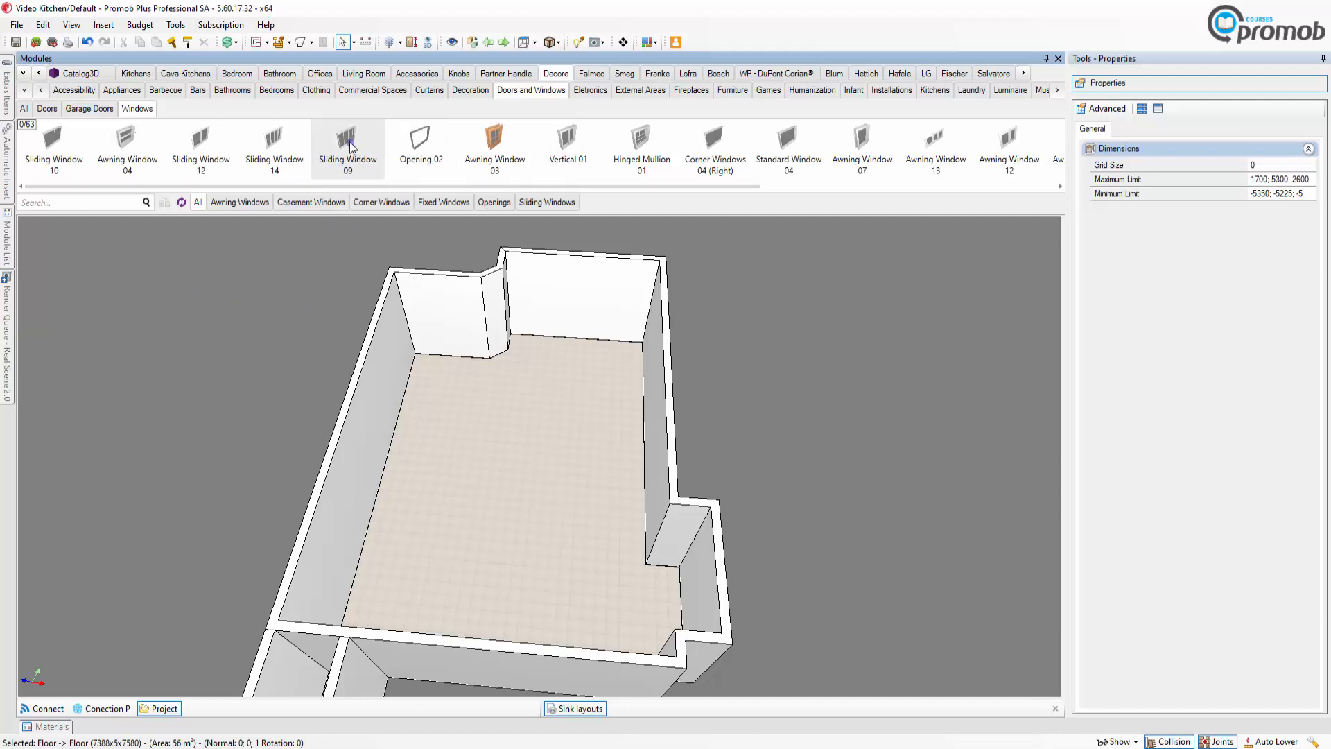
pyautogui.moveTo(346, 142); pyautogui.dragTo(541, 318)
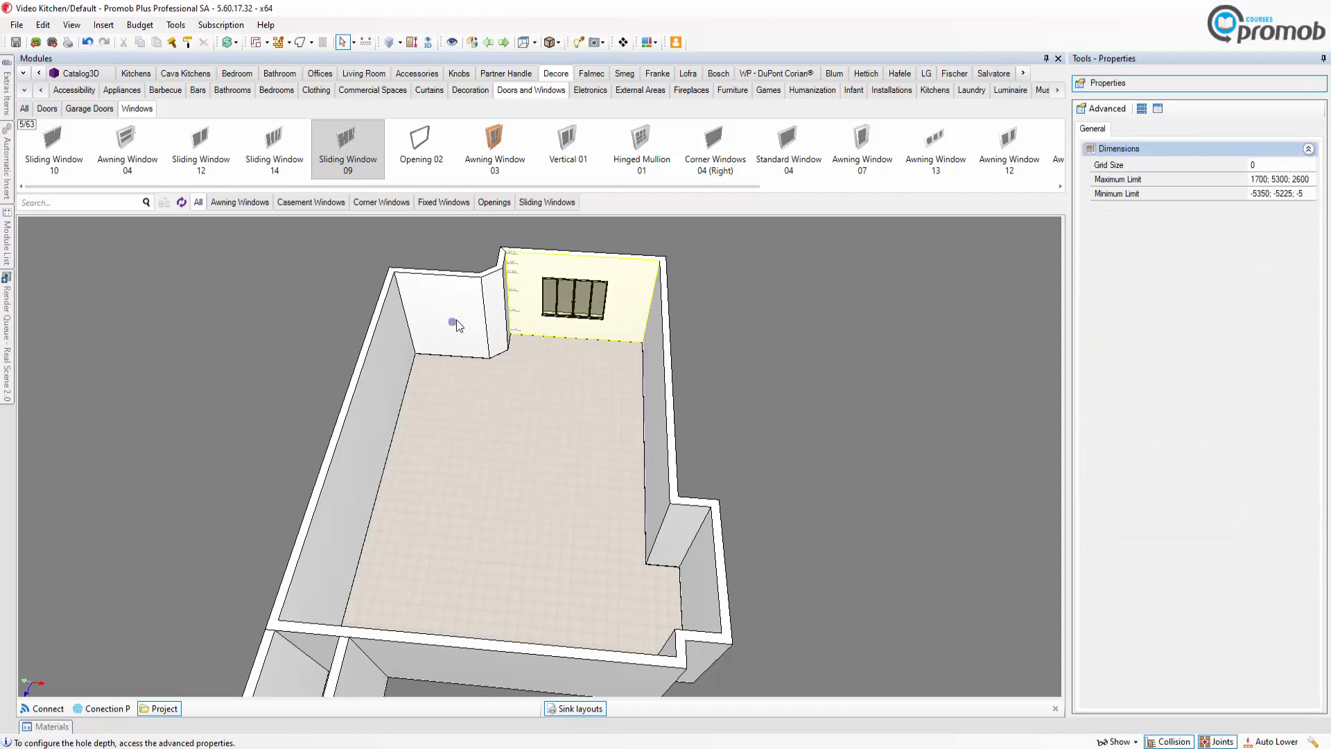
# Step: Set the end-wall window's absolute Z position to 800 and centre it horizontally on its wall
pyautogui.click(563, 305)
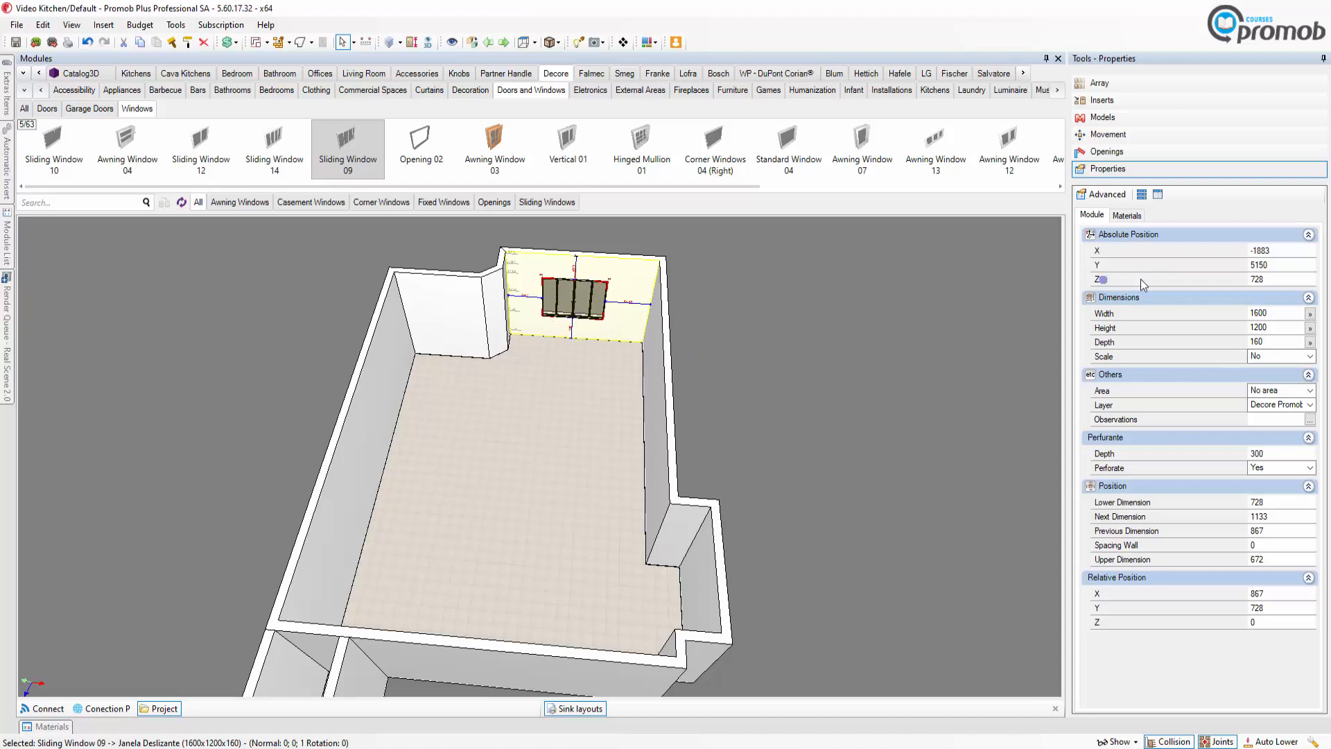
pyautogui.click(1270, 278)
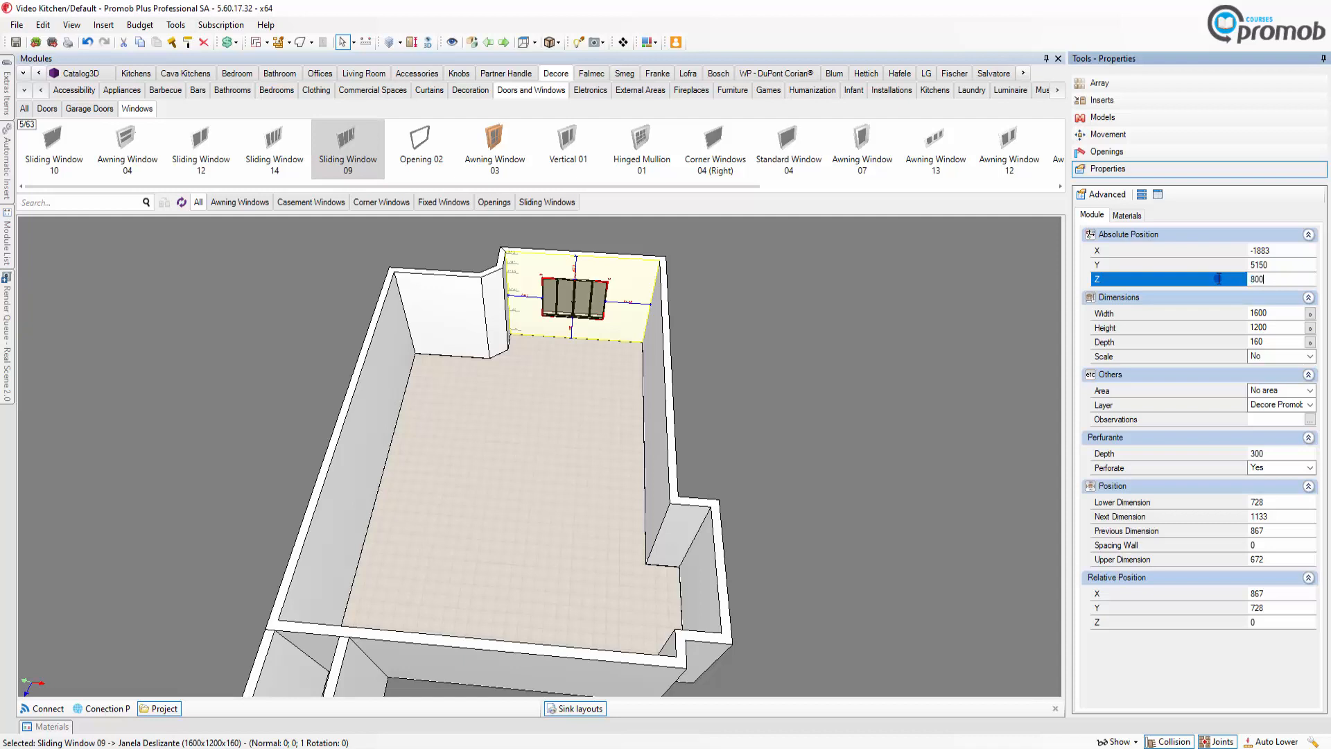
pyautogui.write('800')
pyautogui.press('Return')
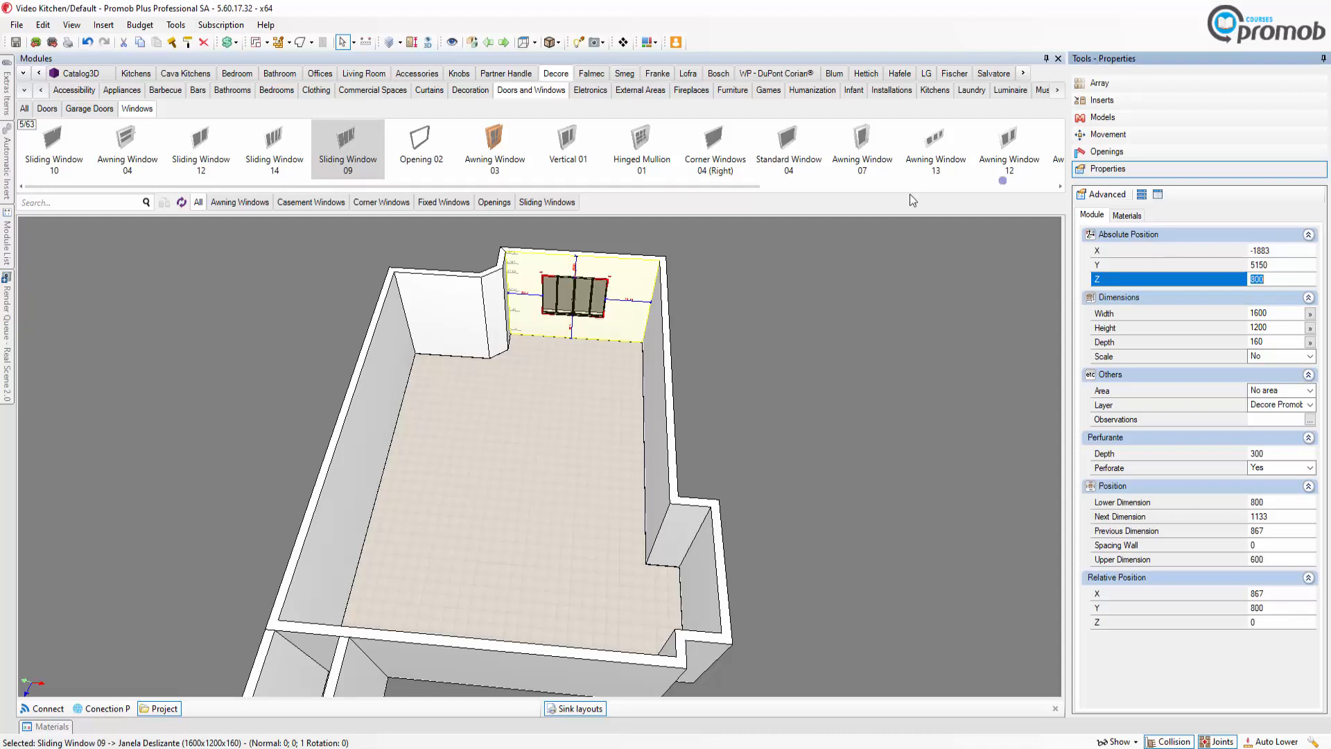
pyautogui.rightClick(575, 299)
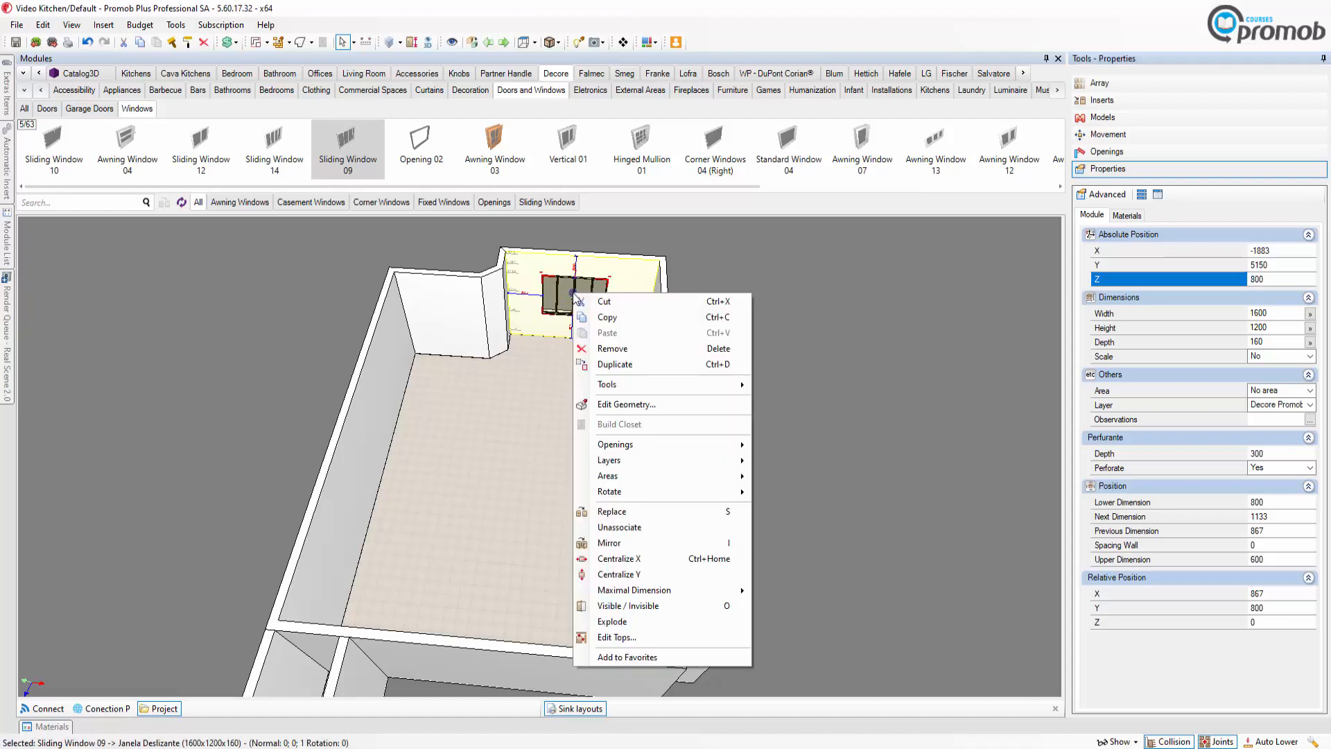
pyautogui.click(638, 559)
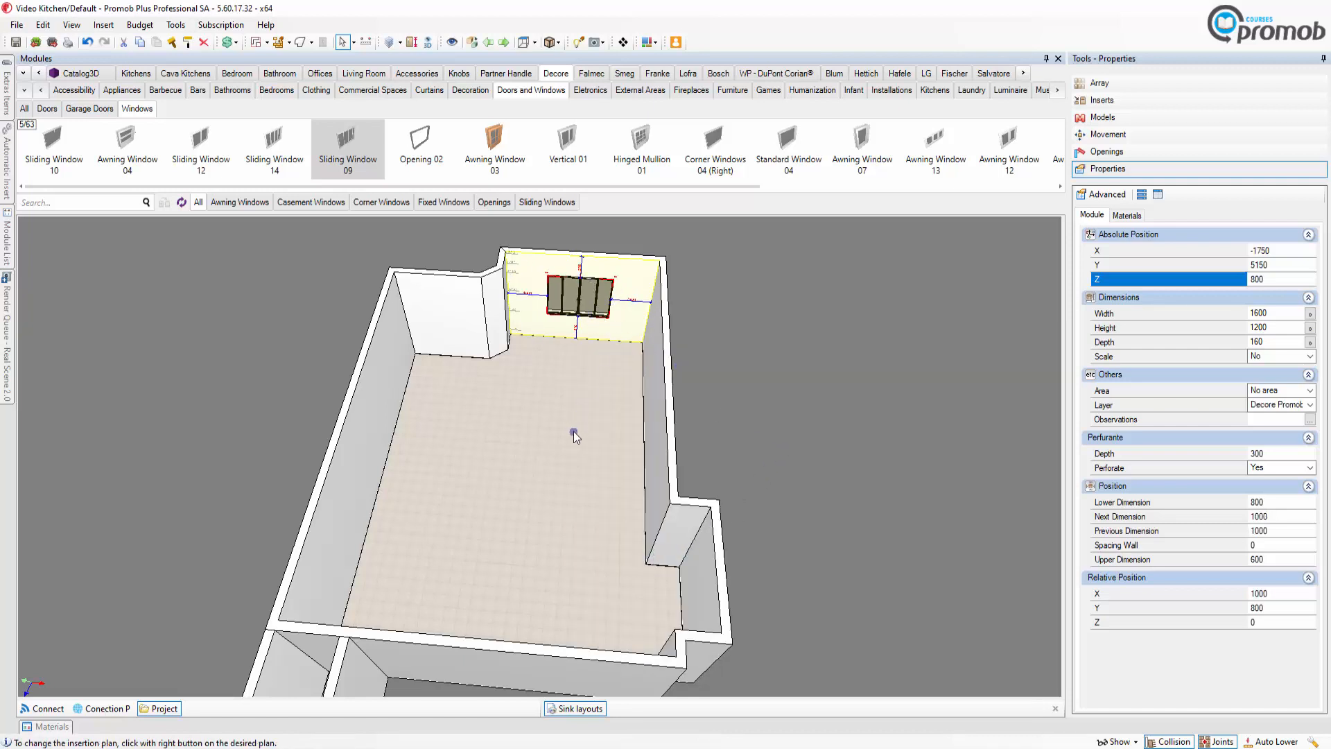
# Step: Try to insert a second Sliding Window 09 on the long wall adjoining the first window's wall
pyautogui.moveTo(515, 409); pyautogui.dragTo(588, 386, button='middle')
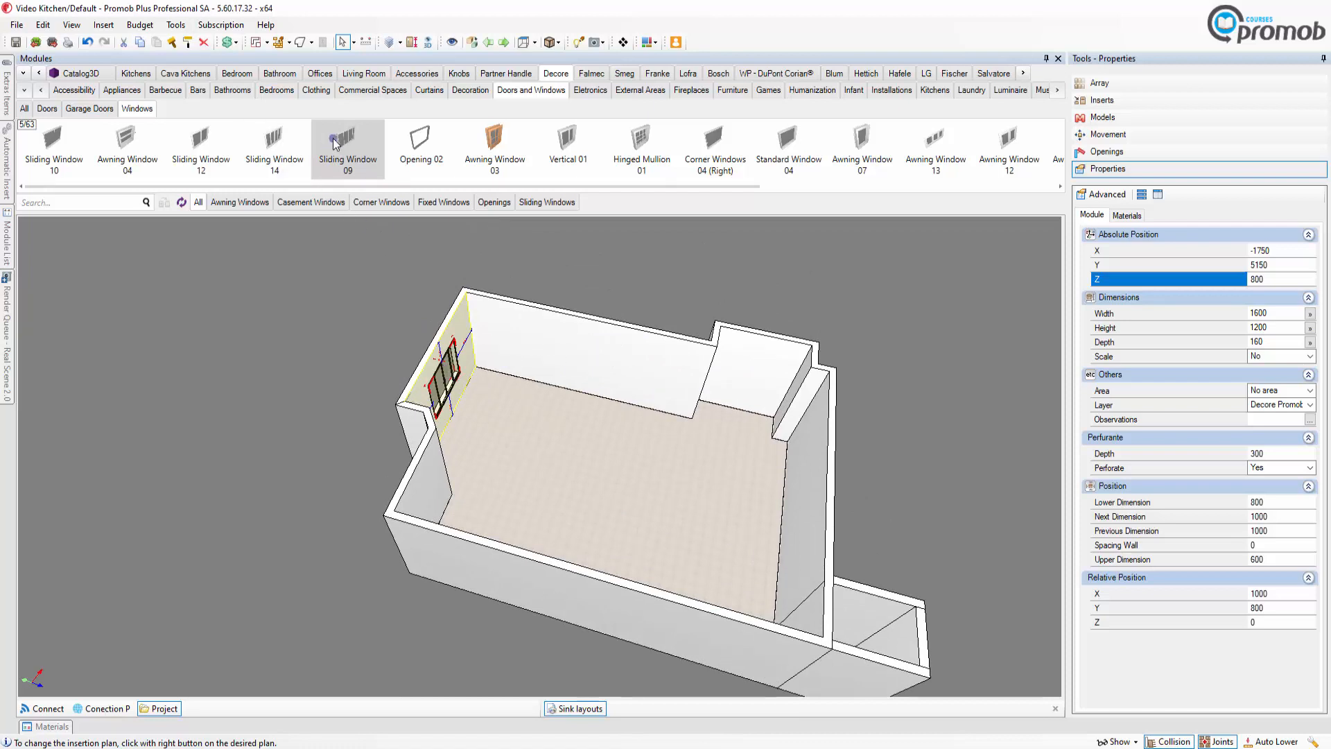
pyautogui.moveTo(343, 137); pyautogui.dragTo(475, 327)
pyautogui.click(600, 365)
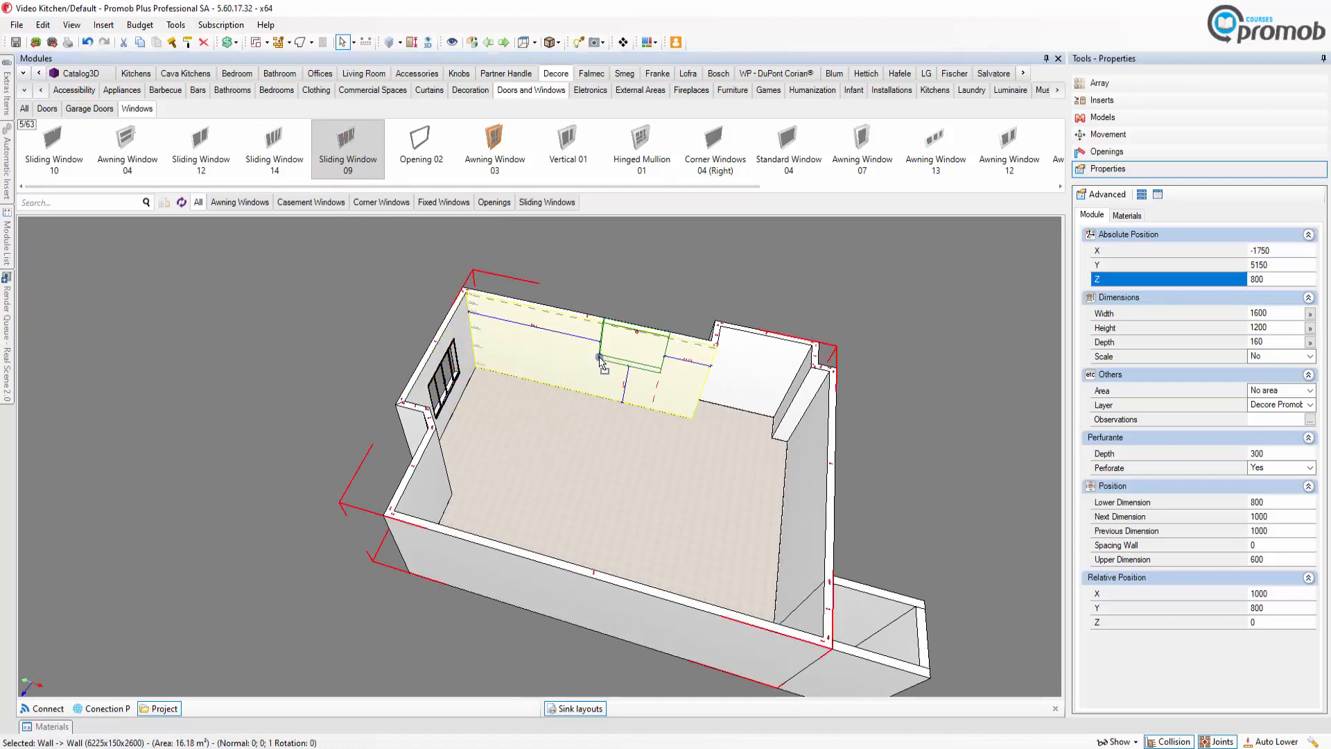
pyautogui.click(563, 373)
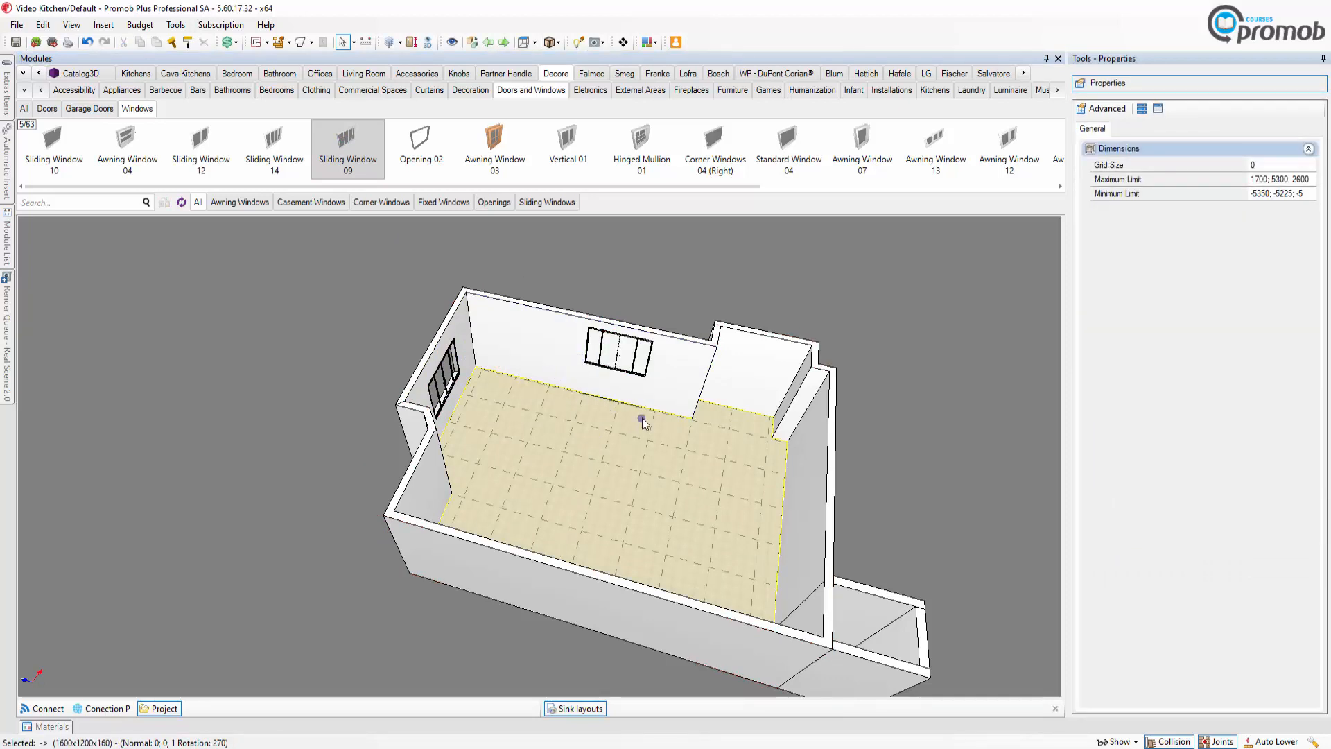
# Step: Try to select the second window on the long wall rather than the wall itself
pyautogui.click(610, 353)
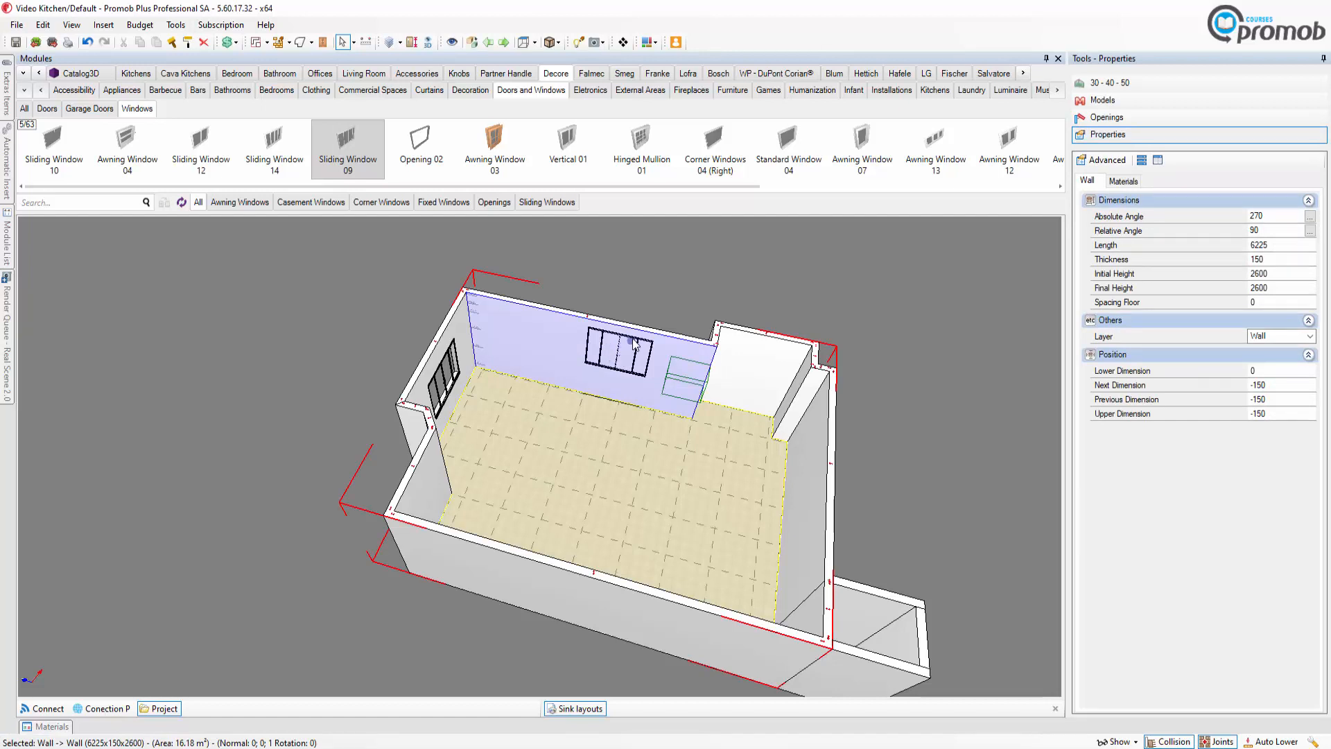
pyautogui.click(635, 342)
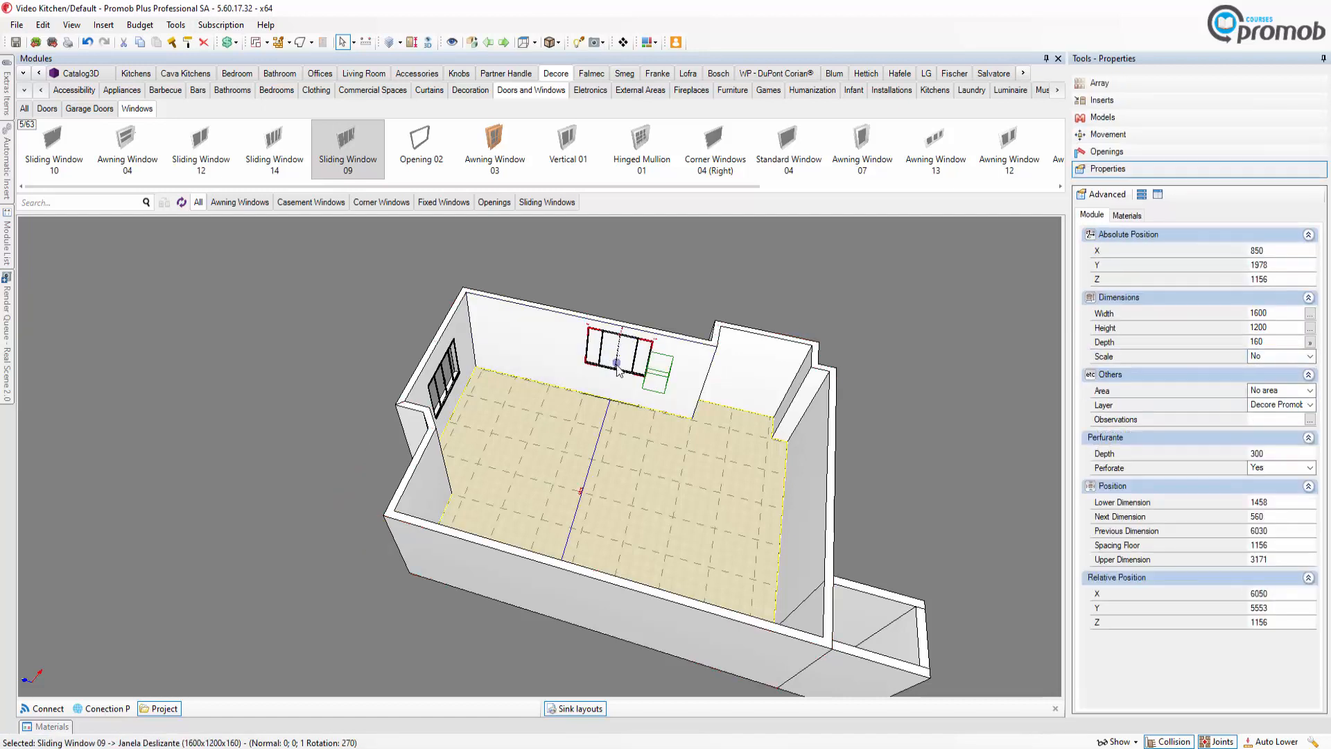
pyautogui.click(579, 371)
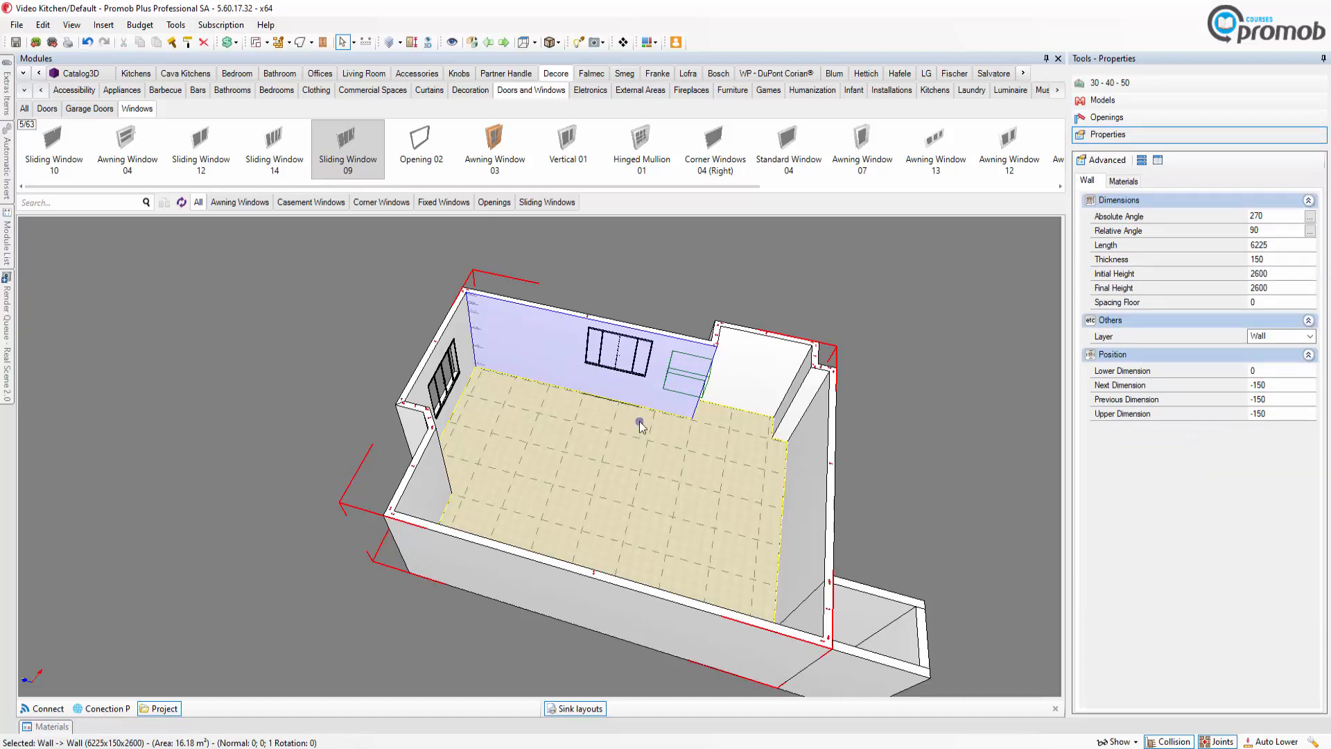
pyautogui.scroll(2, 619, 380)
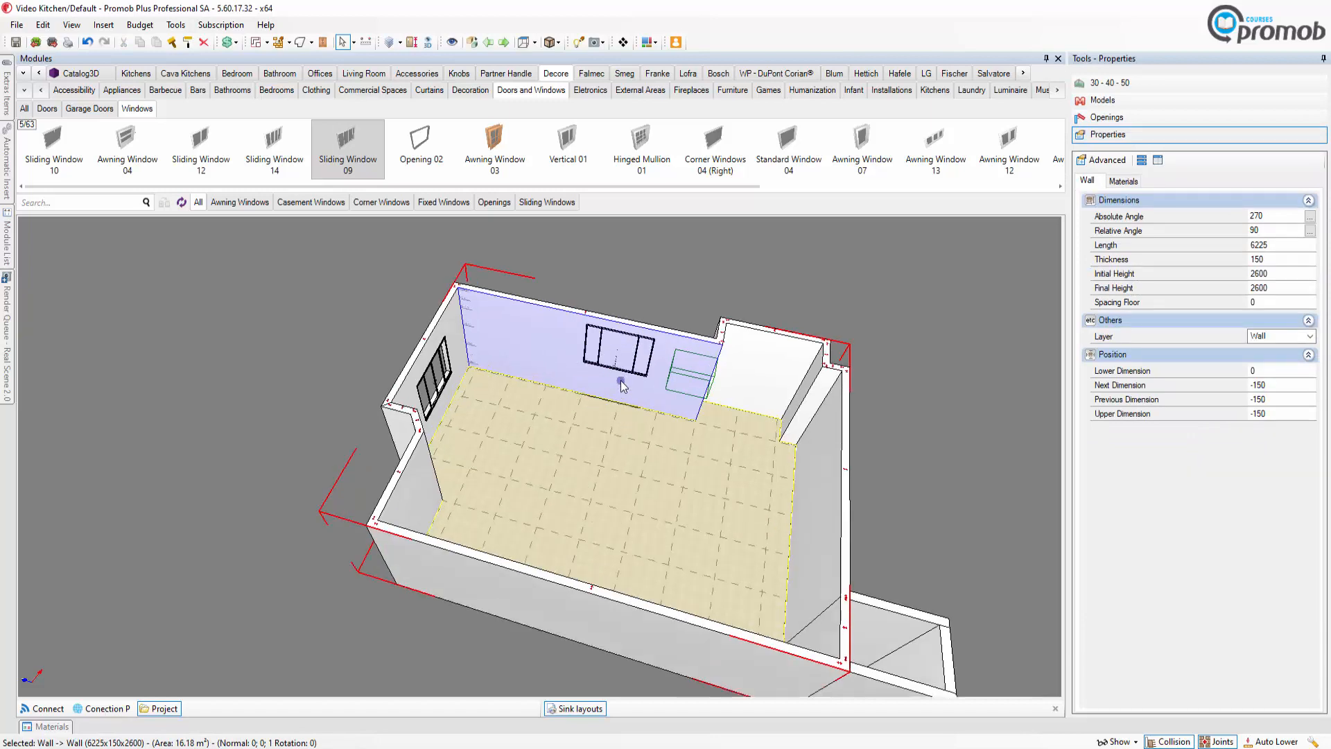
pyautogui.moveTo(619, 372)
pyautogui.mouseDown(button='middle')
pyautogui.moveTo(784, 434)
pyautogui.moveTo(971, 365)
pyautogui.moveTo(672, 449)
pyautogui.moveTo(622, 394)
pyautogui.mouseUp(button='middle')
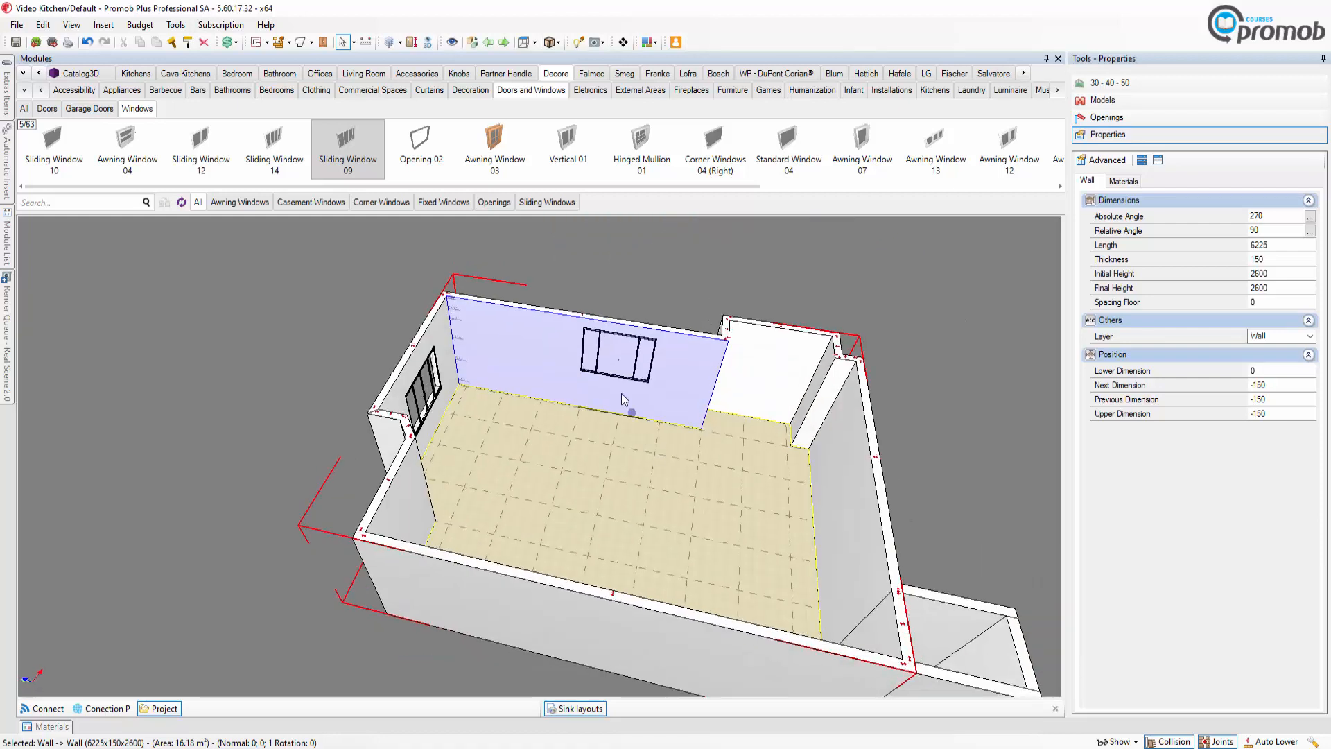
pyautogui.doubleClick(600, 341)
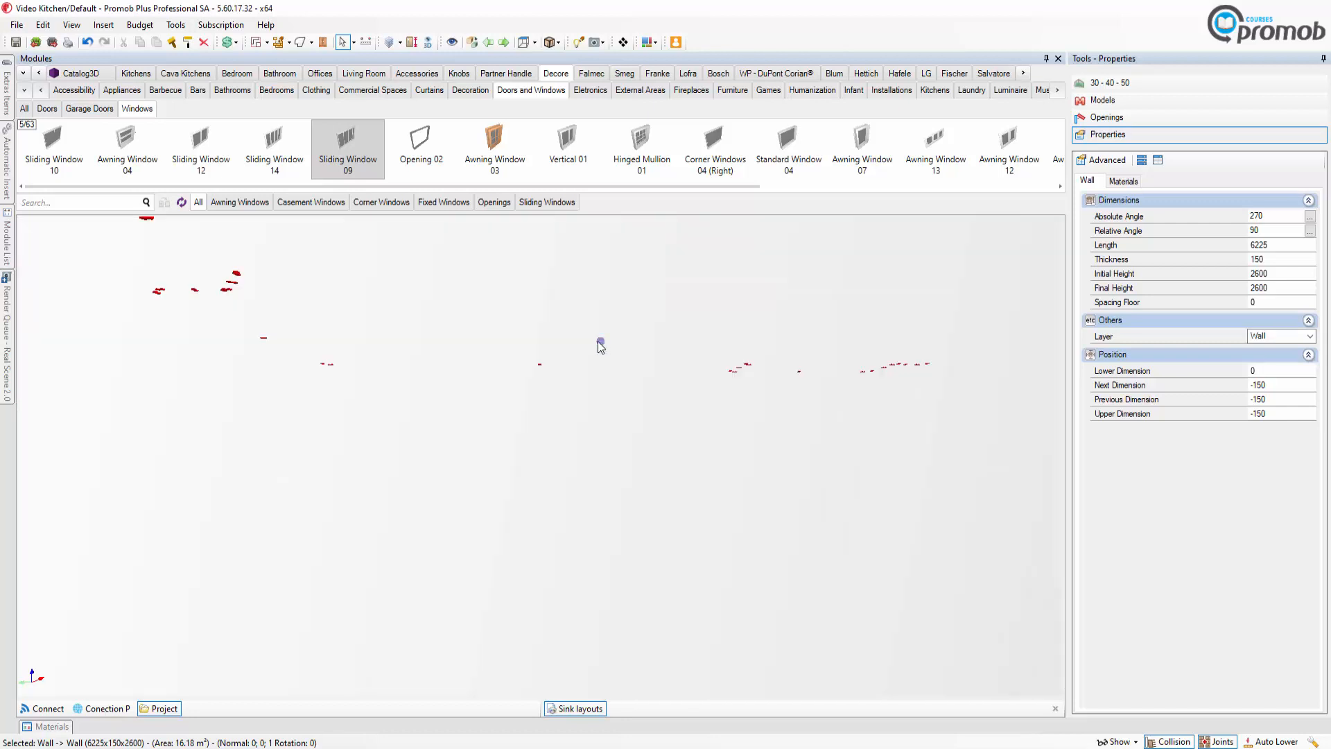
# Step: Select the second window by its frame, move it clear of the long wall, and delete it
pyautogui.click(532, 43)
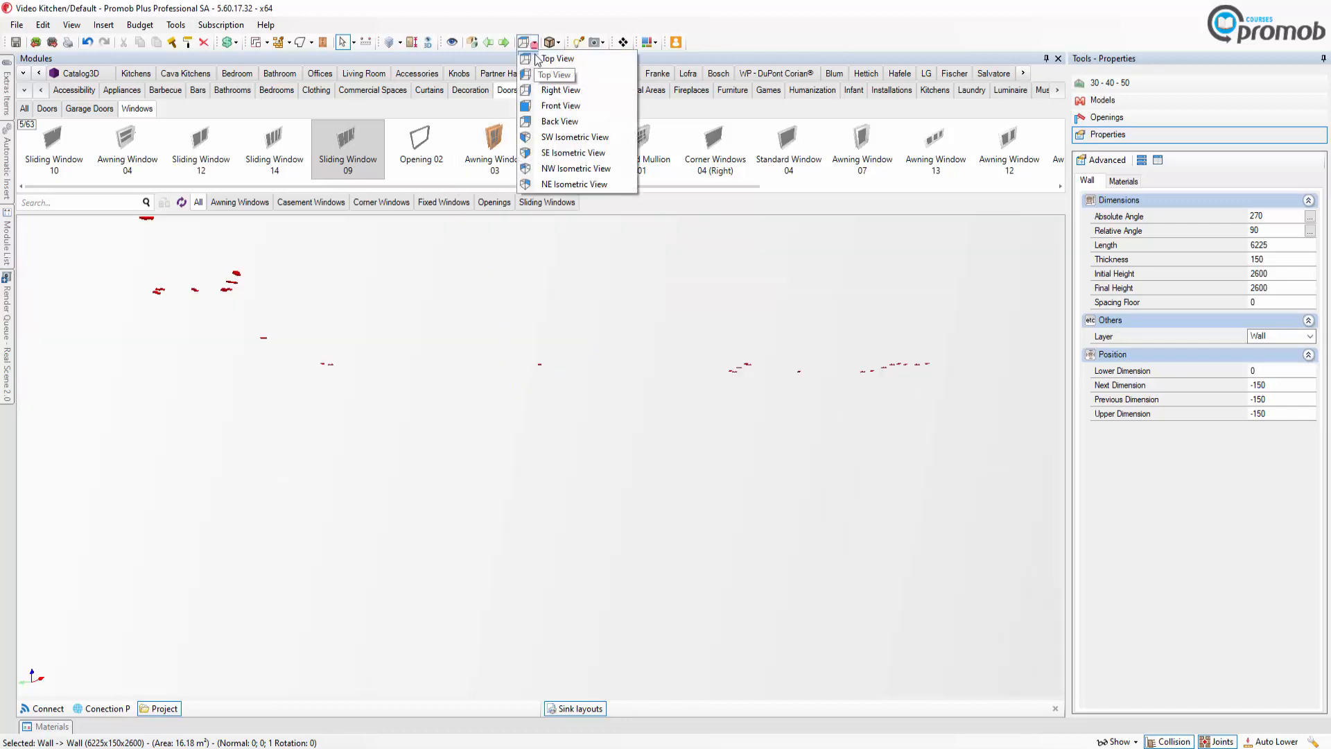
pyautogui.click(560, 106)
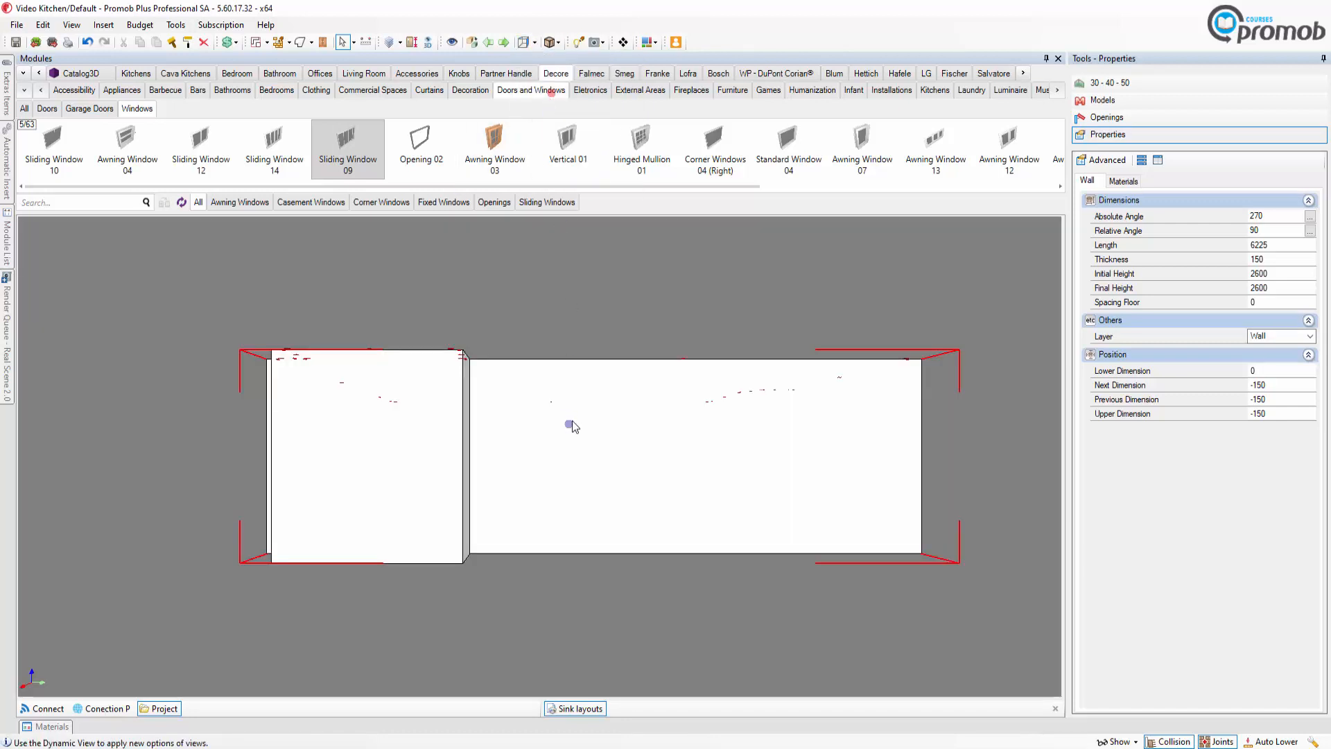
pyautogui.moveTo(575, 441); pyautogui.dragTo(962, 596, button='middle')
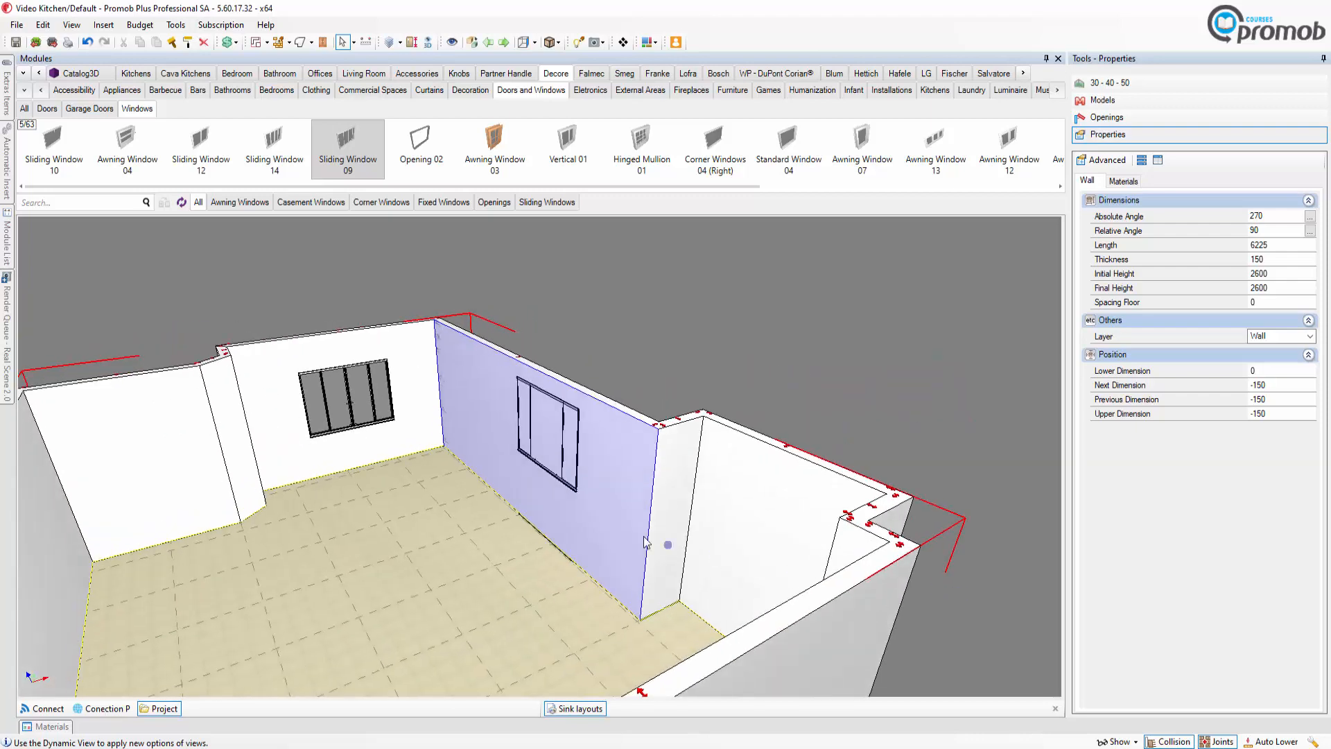
pyautogui.scroll(3, 645, 542)
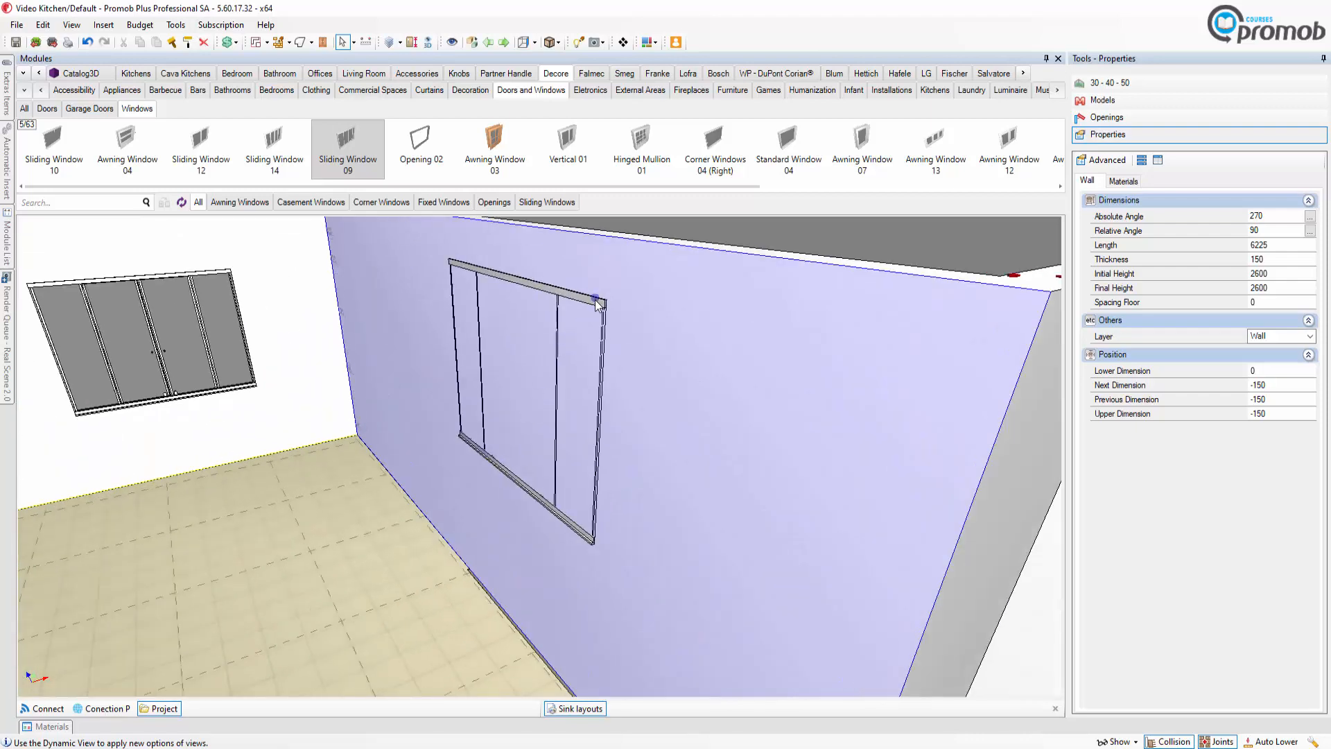
pyautogui.click(597, 303)
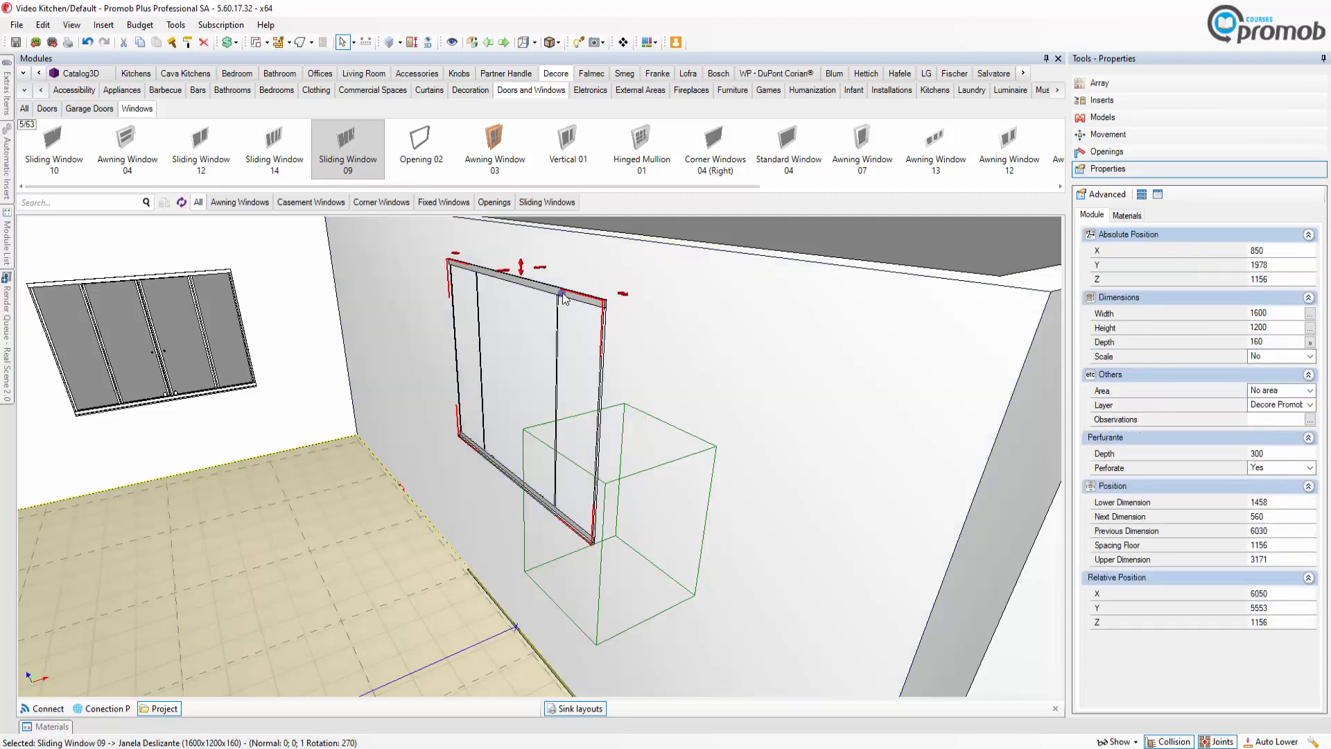
pyautogui.moveTo(565, 295); pyautogui.dragTo(510, 287)
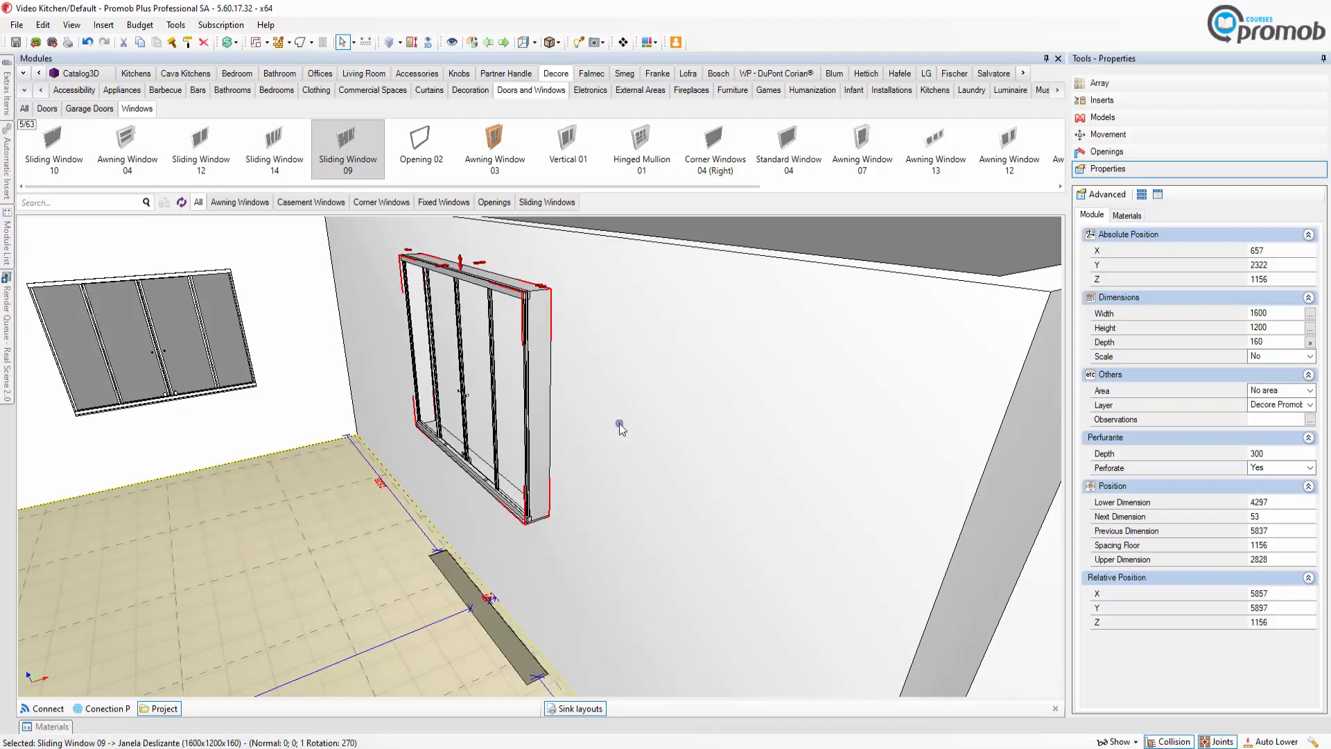
pyautogui.press('Delete')
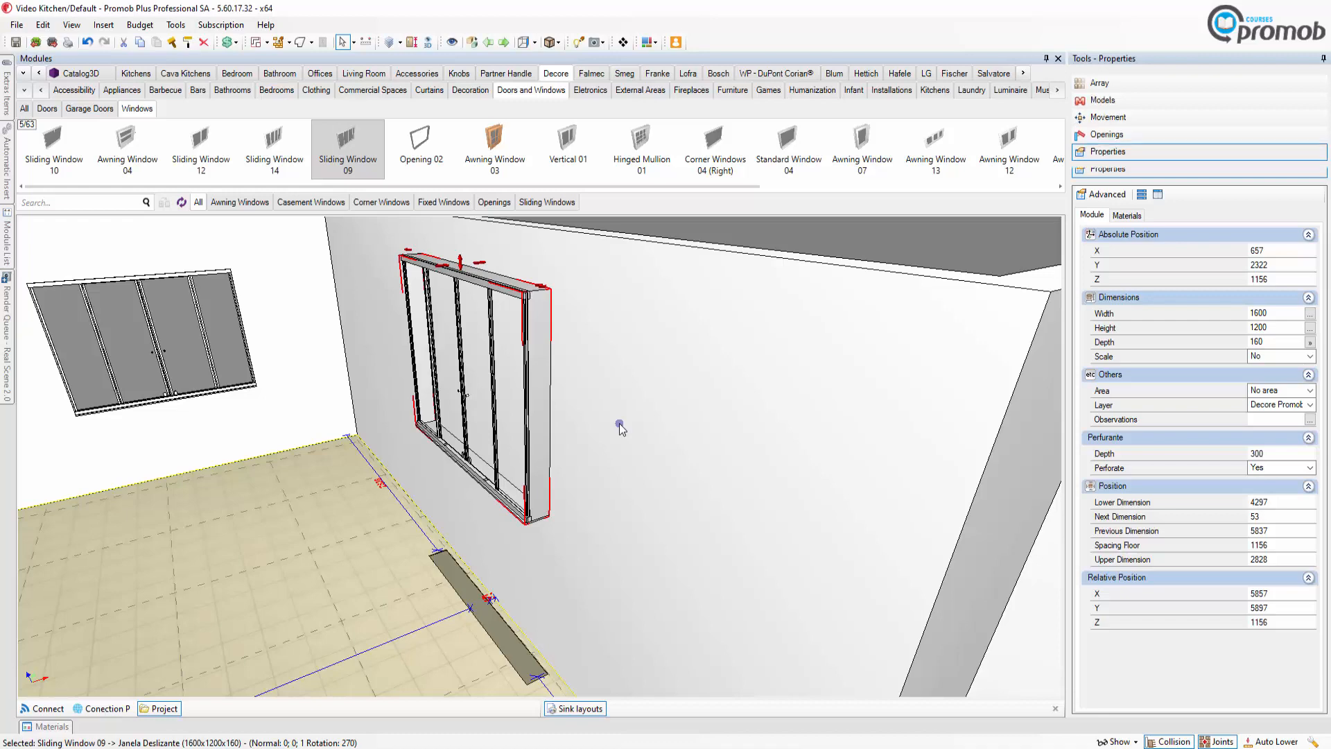
# Step: Insert Sliding Window 09 on the selected long wall, about 1451 mm from the corner near the first window and 810 mm above the floor
pyautogui.moveTo(463, 433); pyautogui.dragTo(600, 444, button='middle')
pyautogui.scroll(-2, 485, 435)
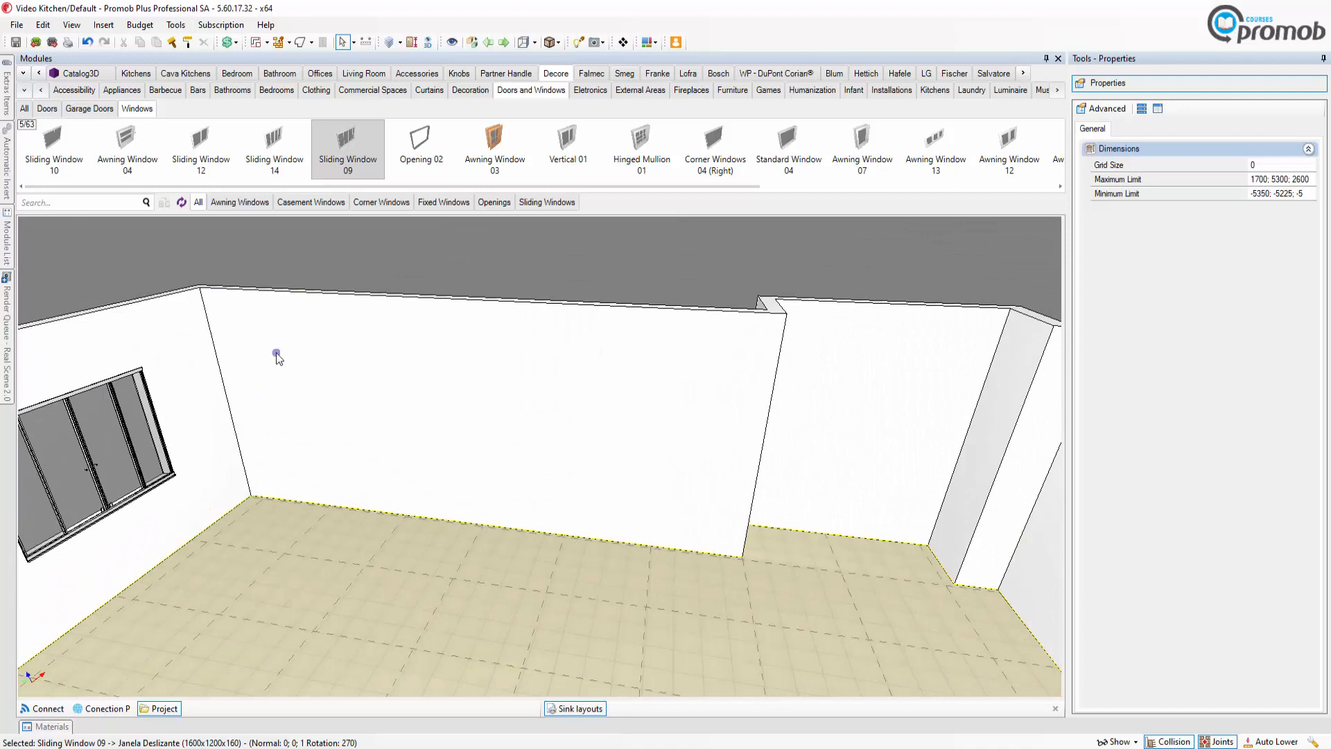
pyautogui.click(477, 356)
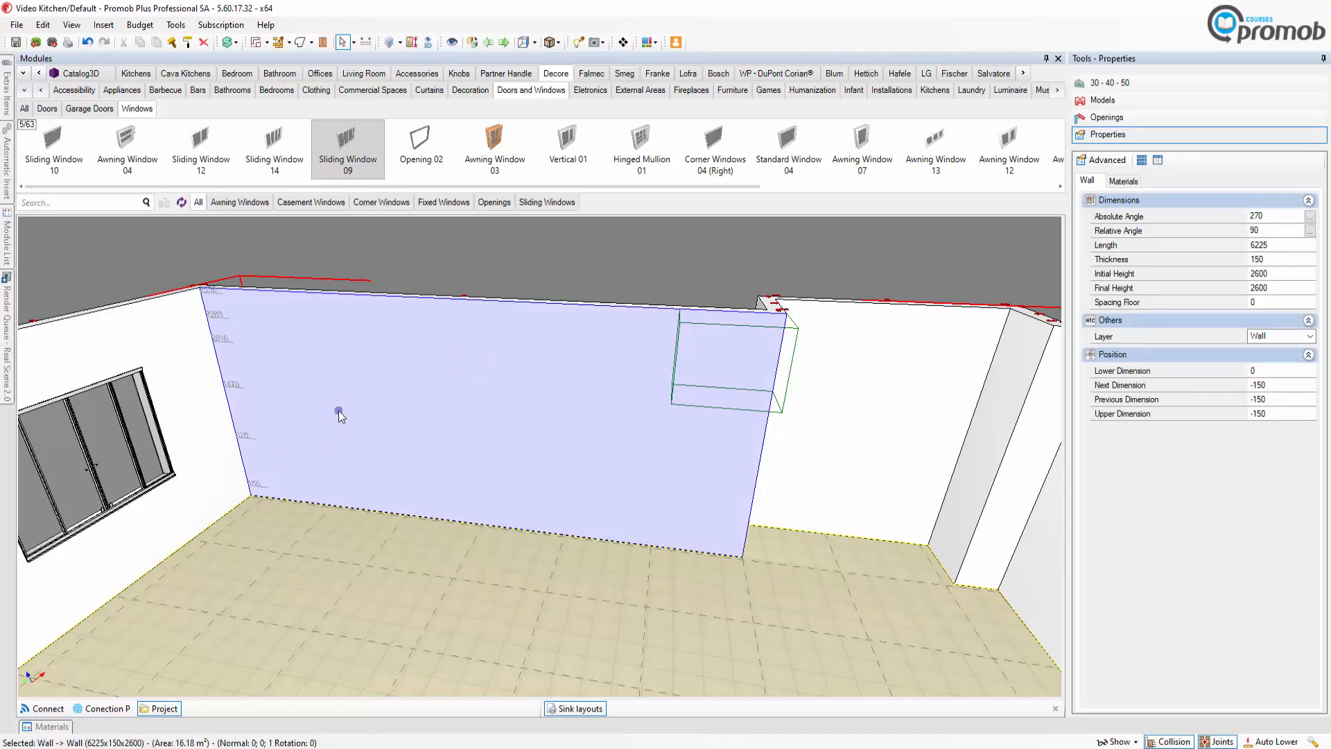
pyautogui.moveTo(346, 139); pyautogui.dragTo(418, 451)
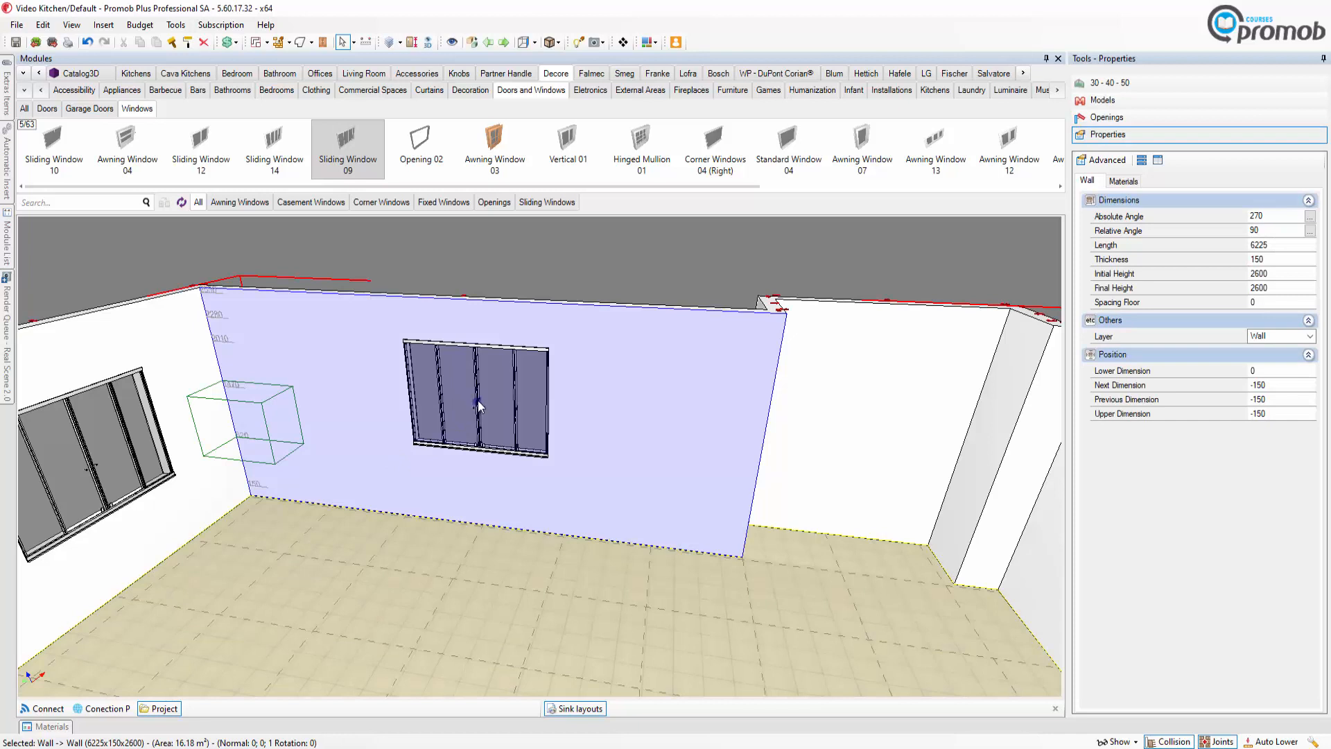
pyautogui.moveTo(477, 397); pyautogui.dragTo(399, 411)
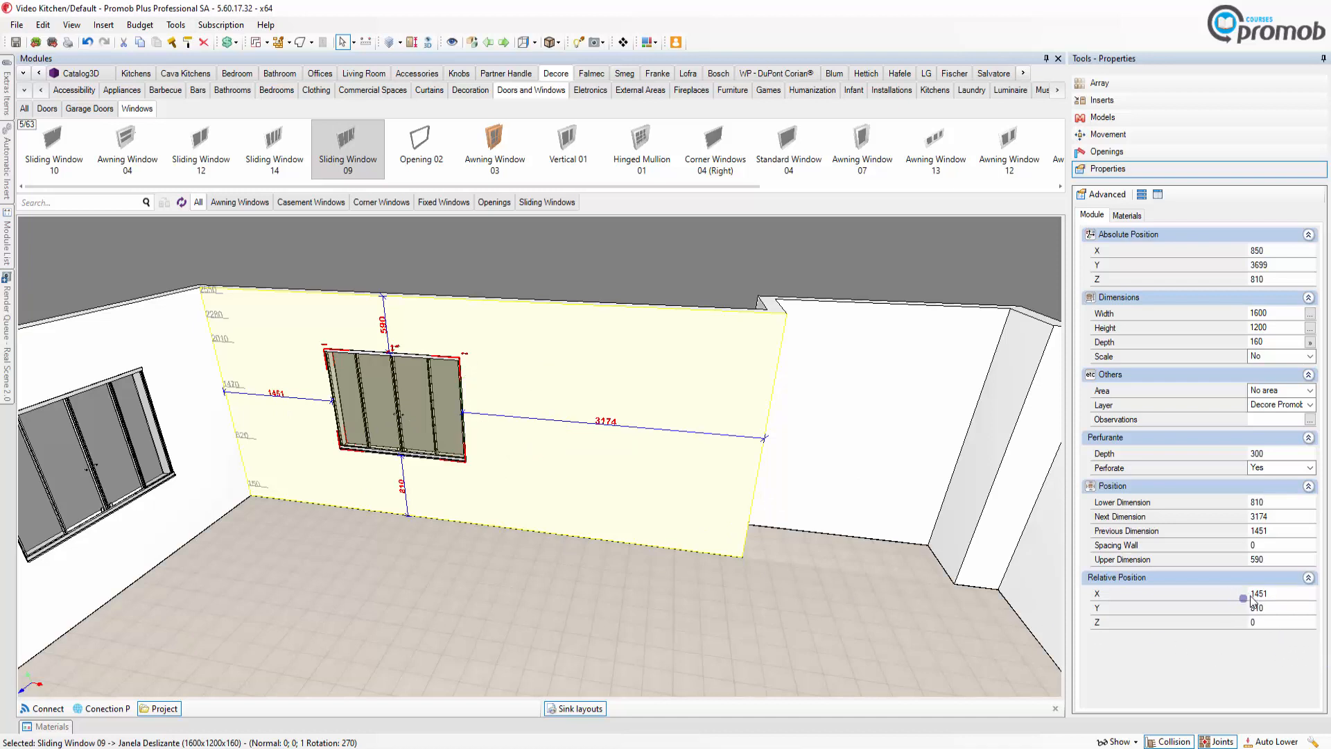
# Step: Position the second sliding window with a previous dimension of 1400 mm and an absolute Z of 800 mm
pyautogui.click(1272, 593)
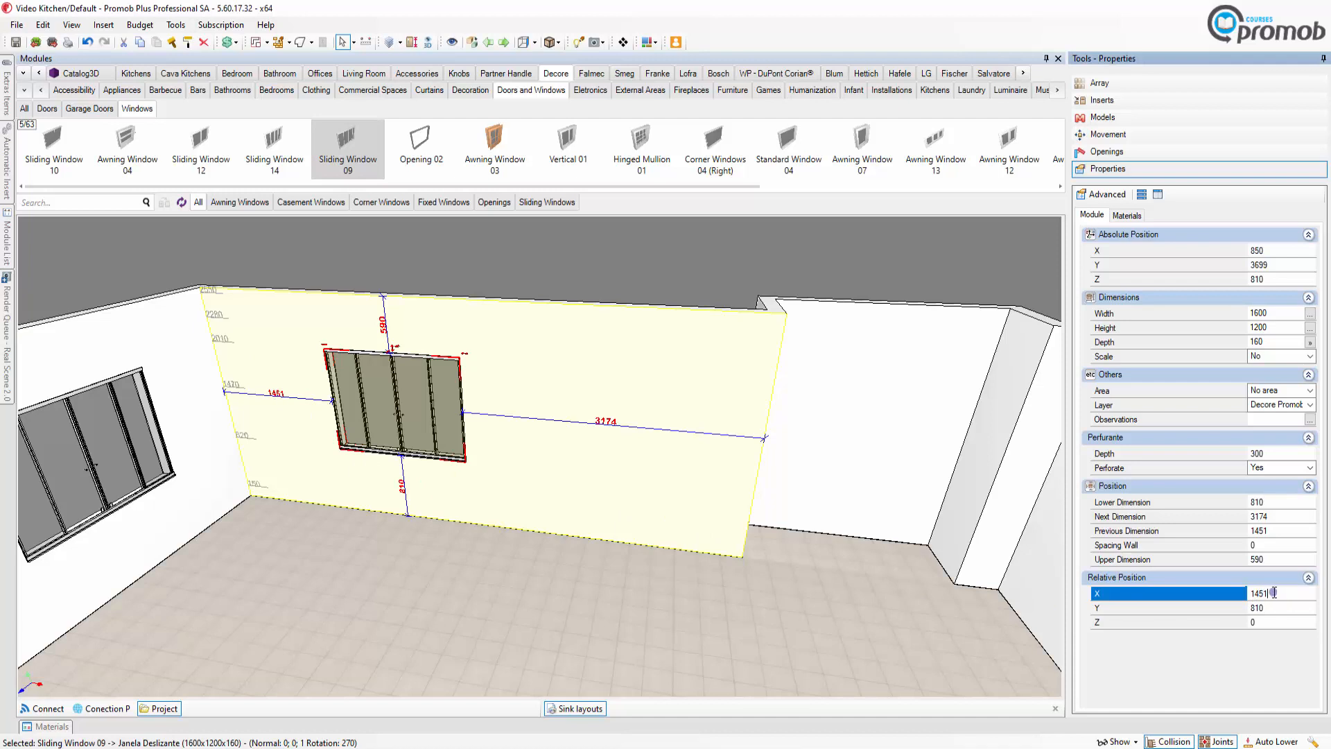
pyautogui.click(1263, 531)
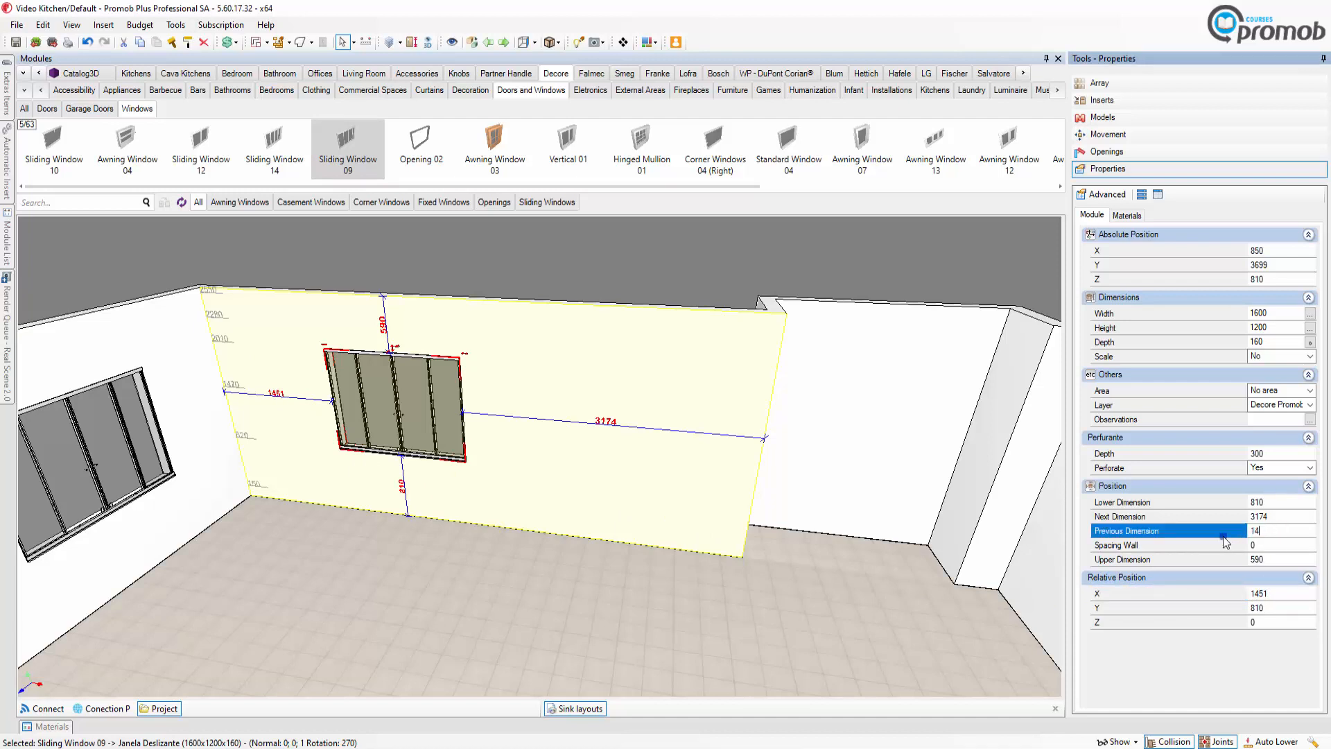
pyautogui.write('1400')
pyautogui.press('Return')
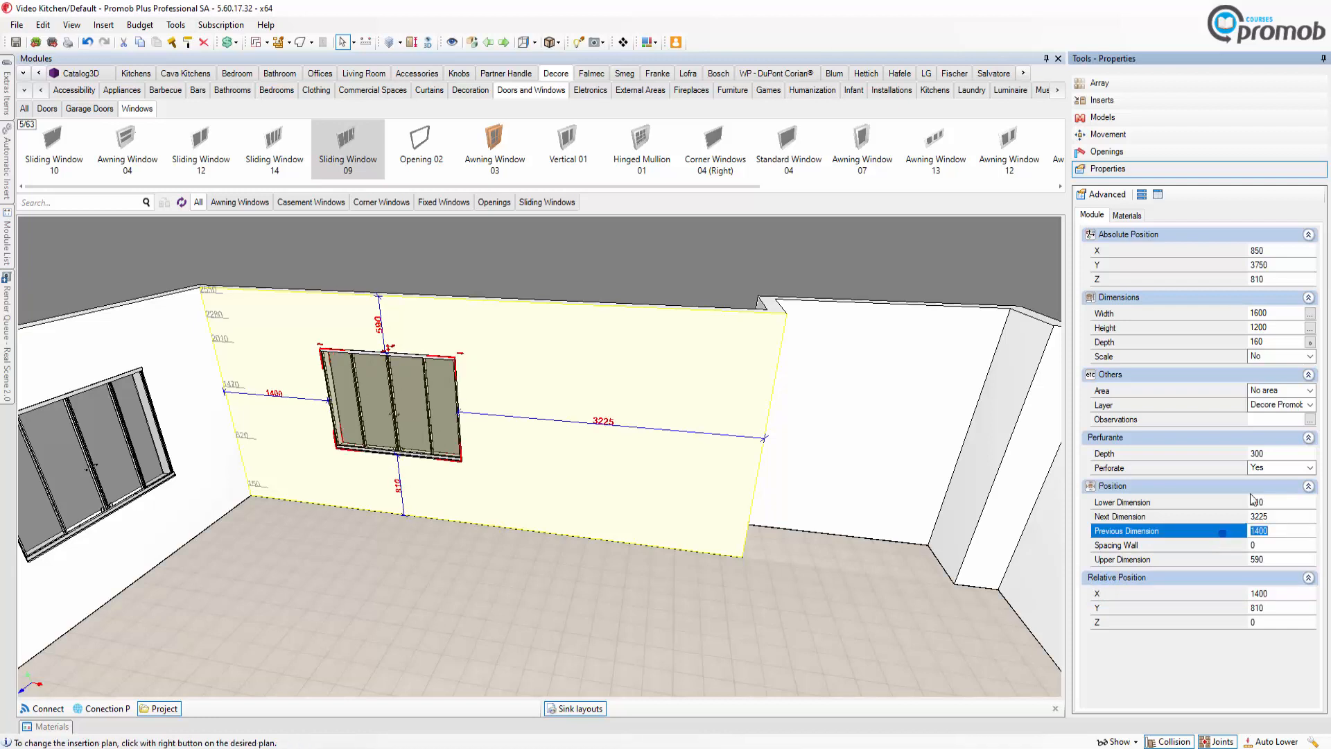
pyautogui.click(1240, 281)
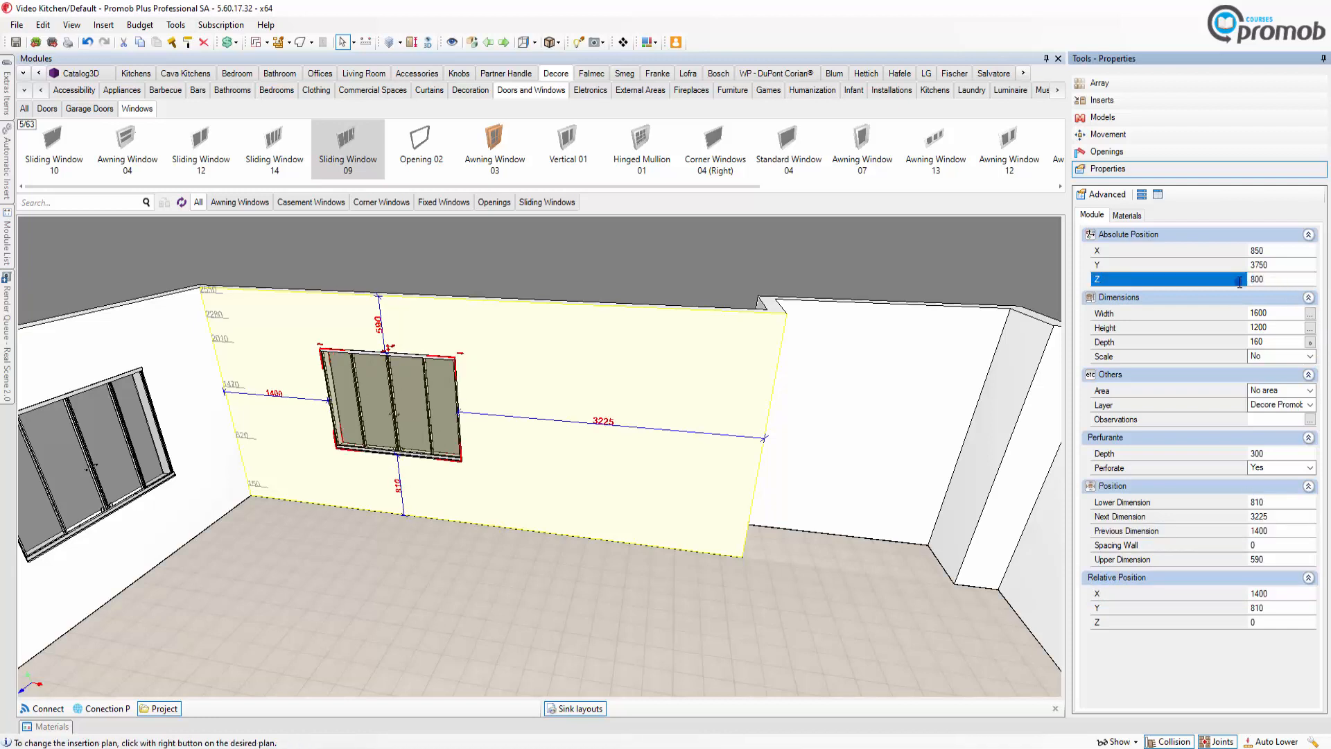
pyautogui.write('800')
pyautogui.press('Return')
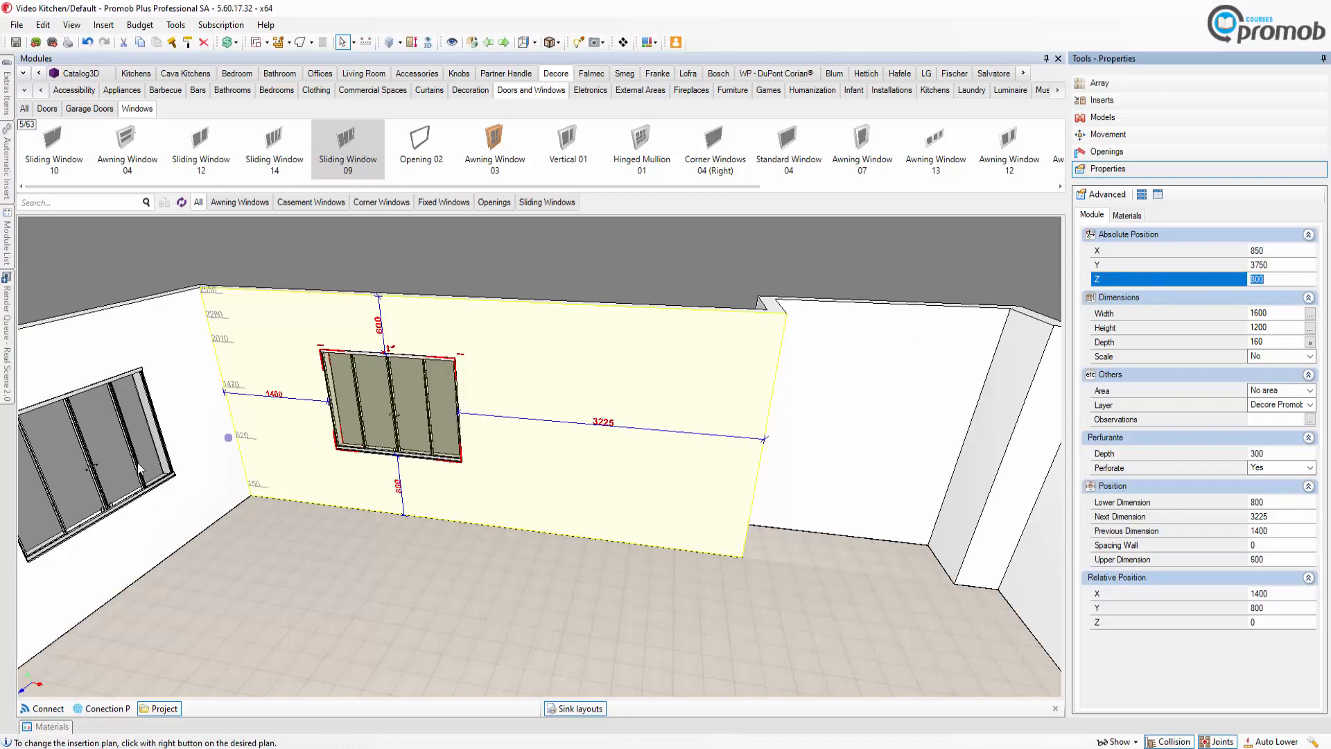
# Step: Insert Corner Windows 04 (Right) on the short return wall at the far end of the long wall
pyautogui.scroll(-3, 359, 584)
pyautogui.moveTo(374, 619); pyautogui.dragTo(498, 634)
pyautogui.moveTo(555, 542); pyautogui.dragTo(345, 671, button='middle')
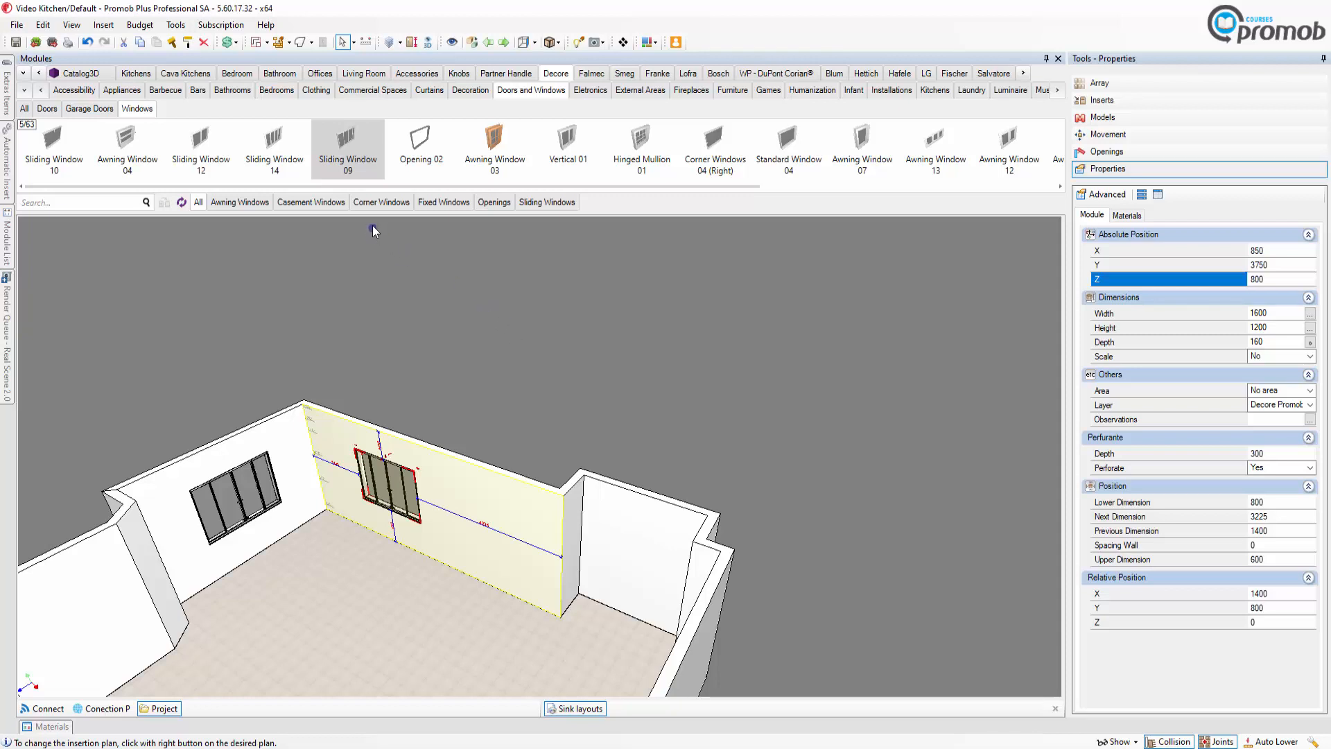
pyautogui.click(380, 202)
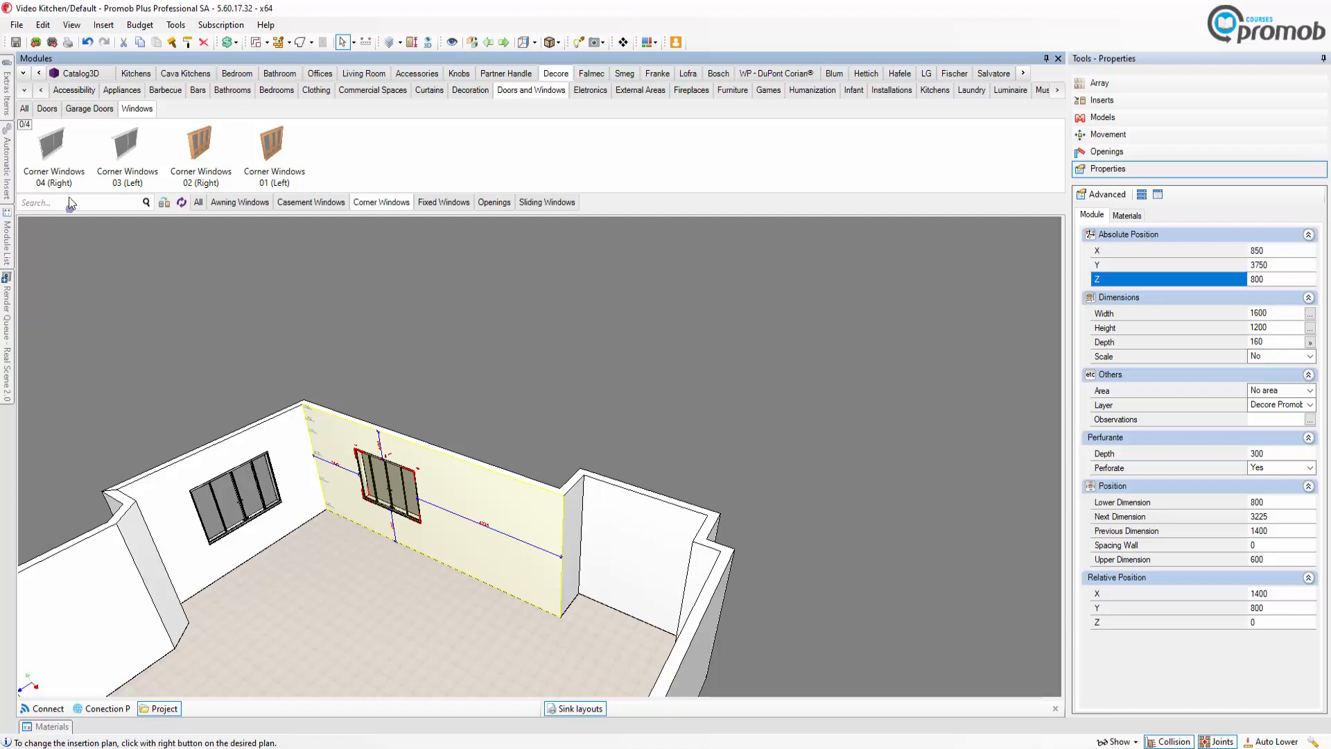
pyautogui.click(55, 150)
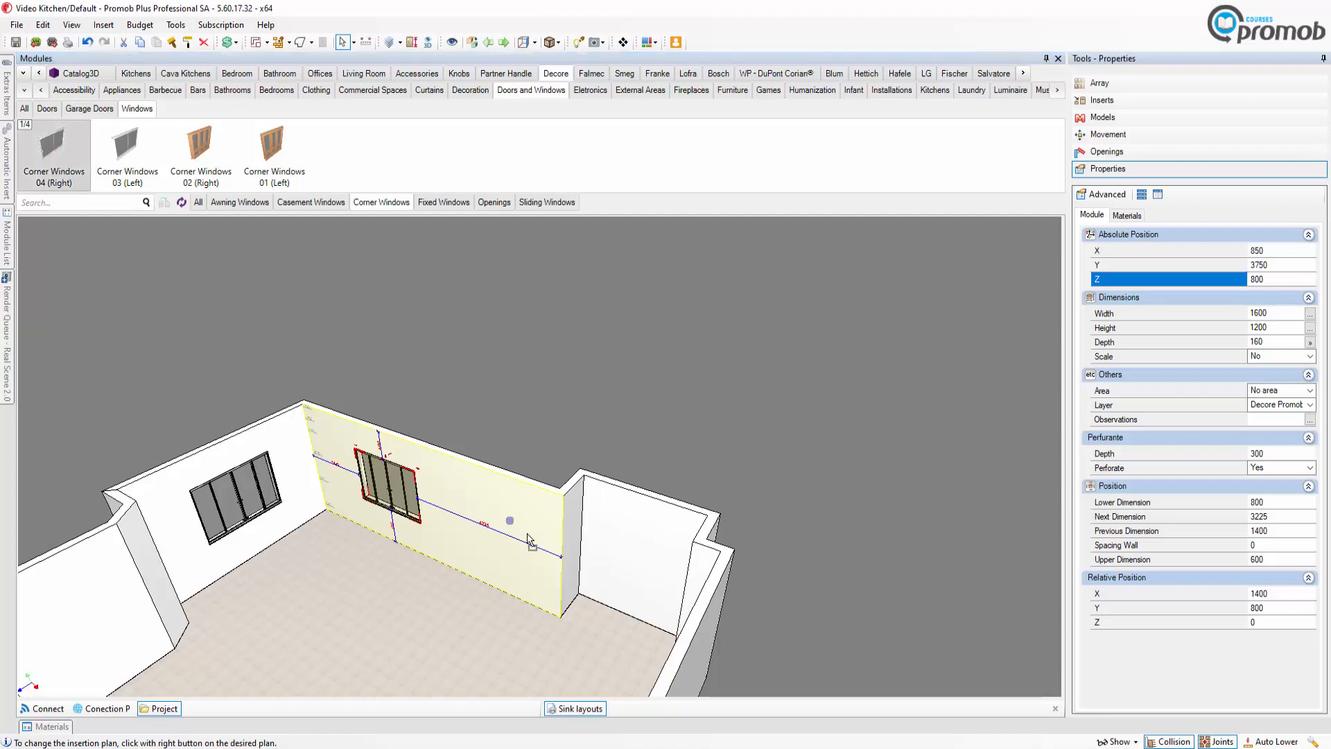
pyautogui.rightClick(573, 545)
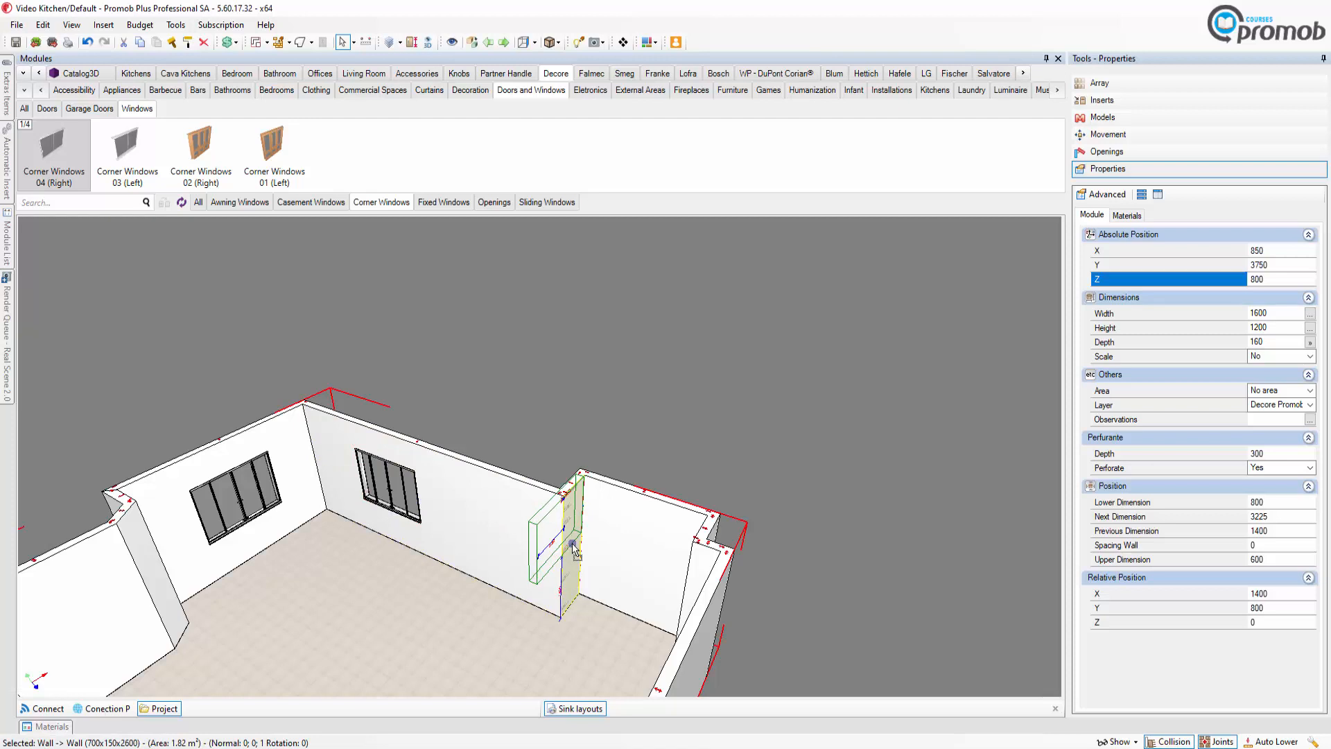
pyautogui.click(573, 545)
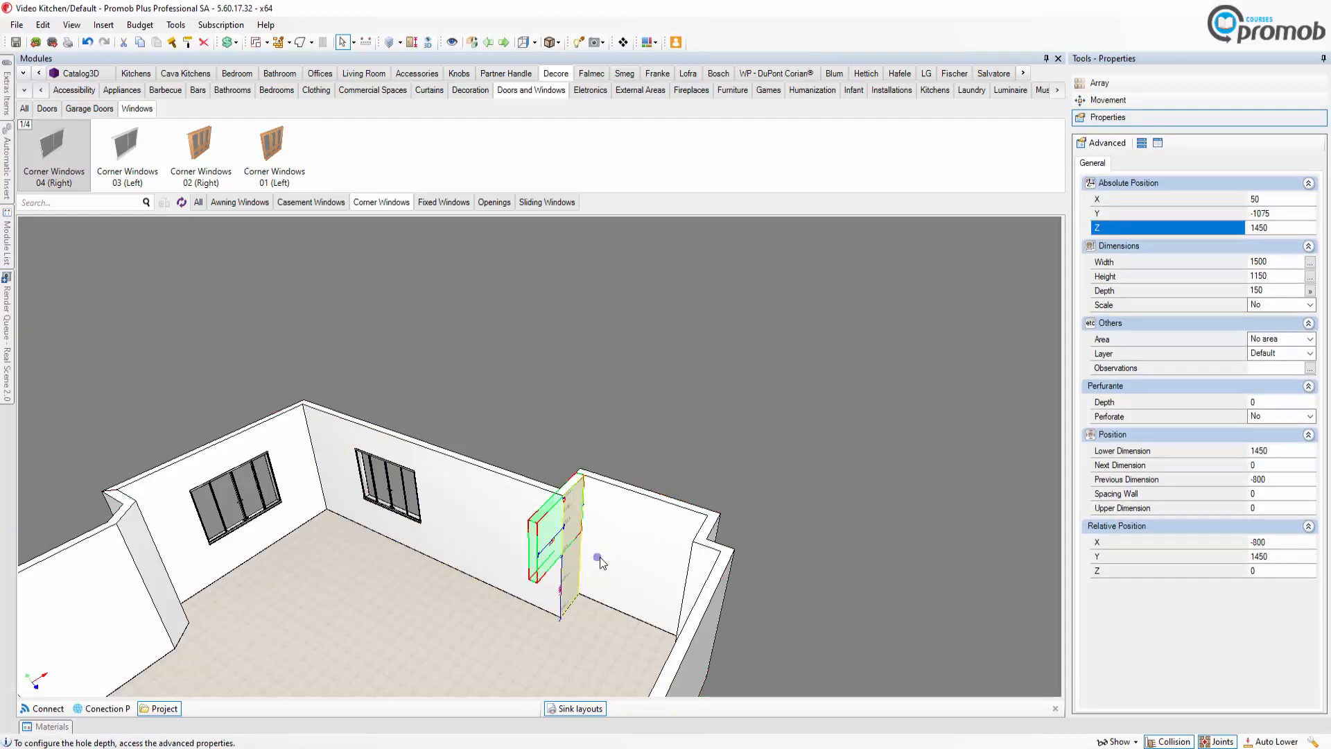
pyautogui.scroll(5, 598, 560)
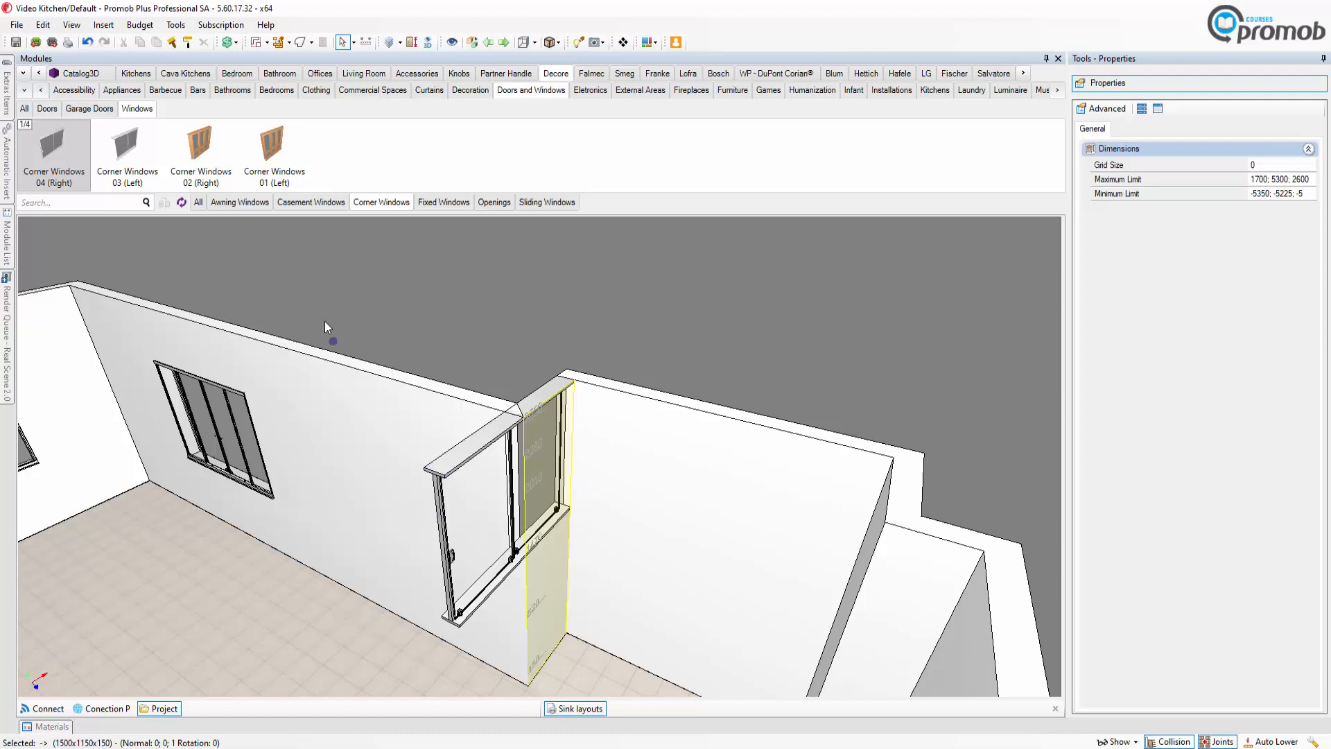
# Step: Insert Corner Windows 03 (Left) on the opposite short wall and move it flush with that wall's top and inner edge
pyautogui.moveTo(369, 572); pyautogui.dragTo(518, 601, button='middle')
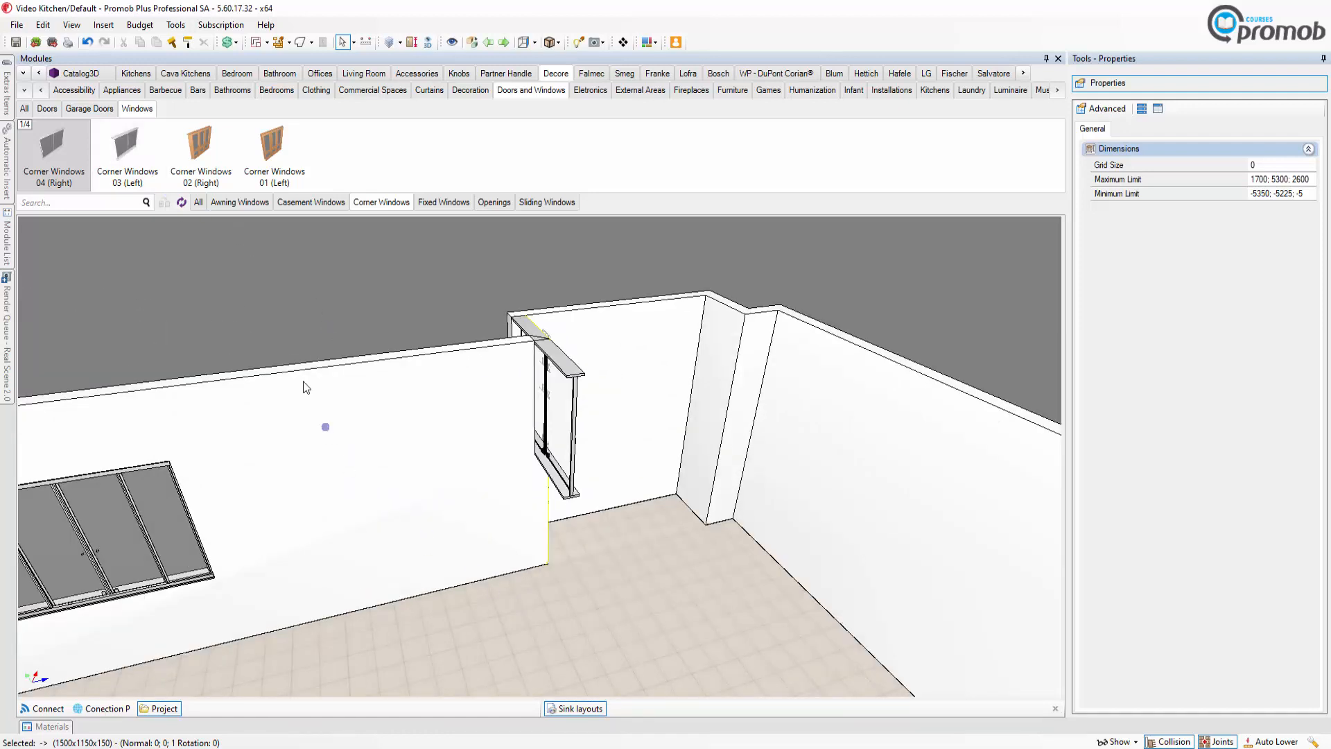
pyautogui.click(111, 146)
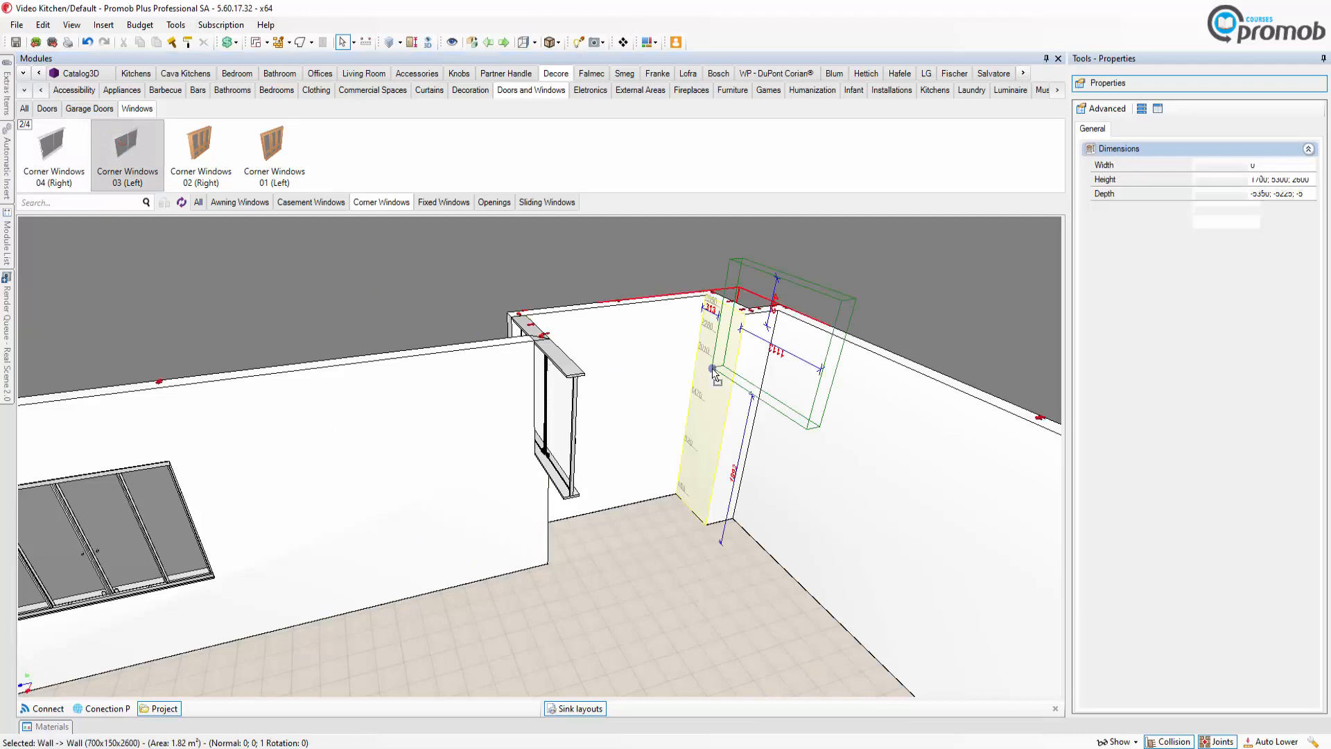
pyautogui.click(715, 375)
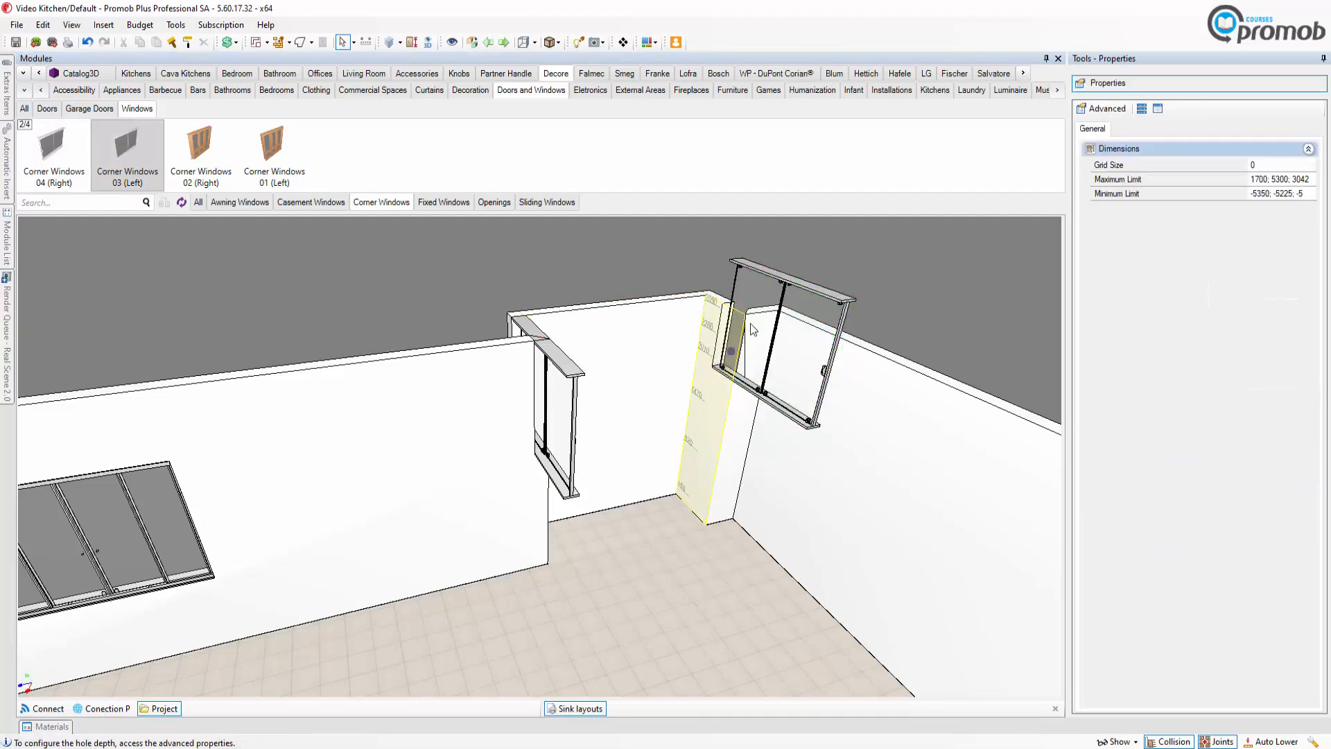
pyautogui.moveTo(794, 285); pyautogui.dragTo(694, 406)
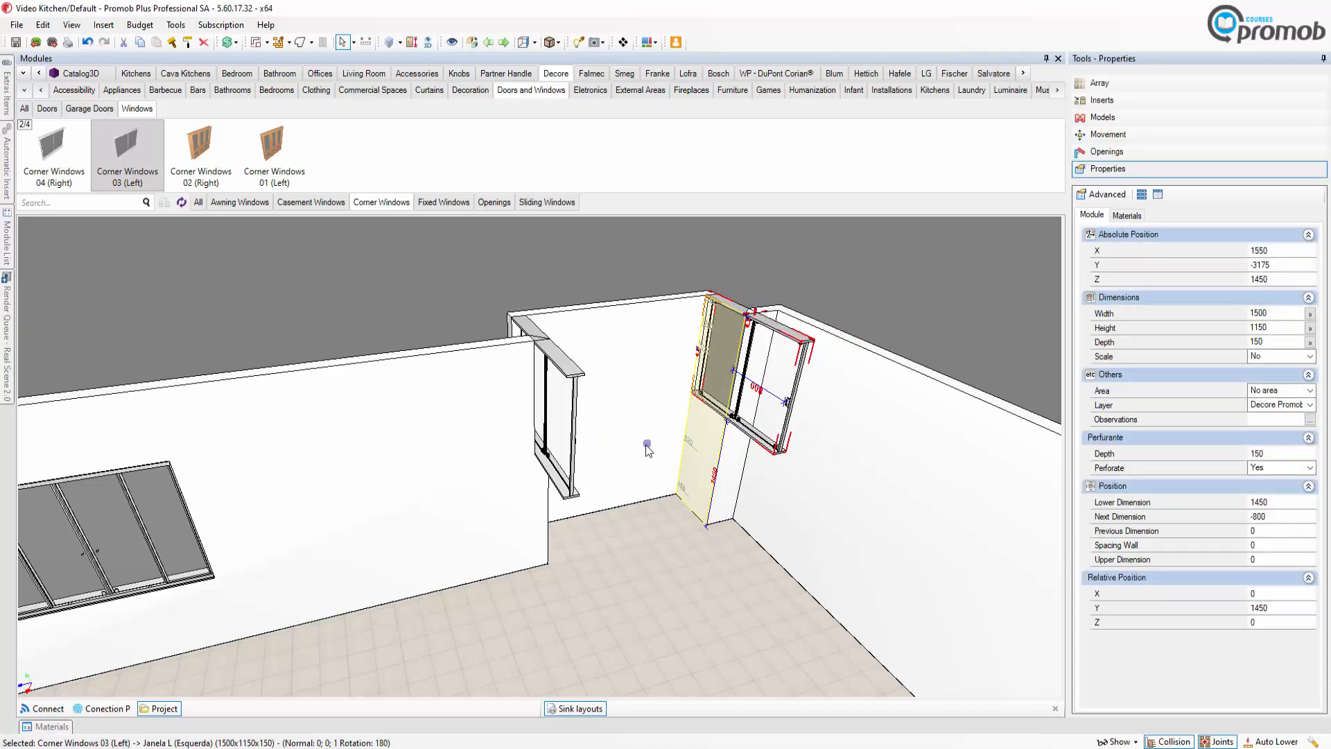
# Step: Set the width of the Corner Windows 03 (Left) module to 700 mm
pyautogui.moveTo(605, 447); pyautogui.dragTo(464, 539, button='middle')
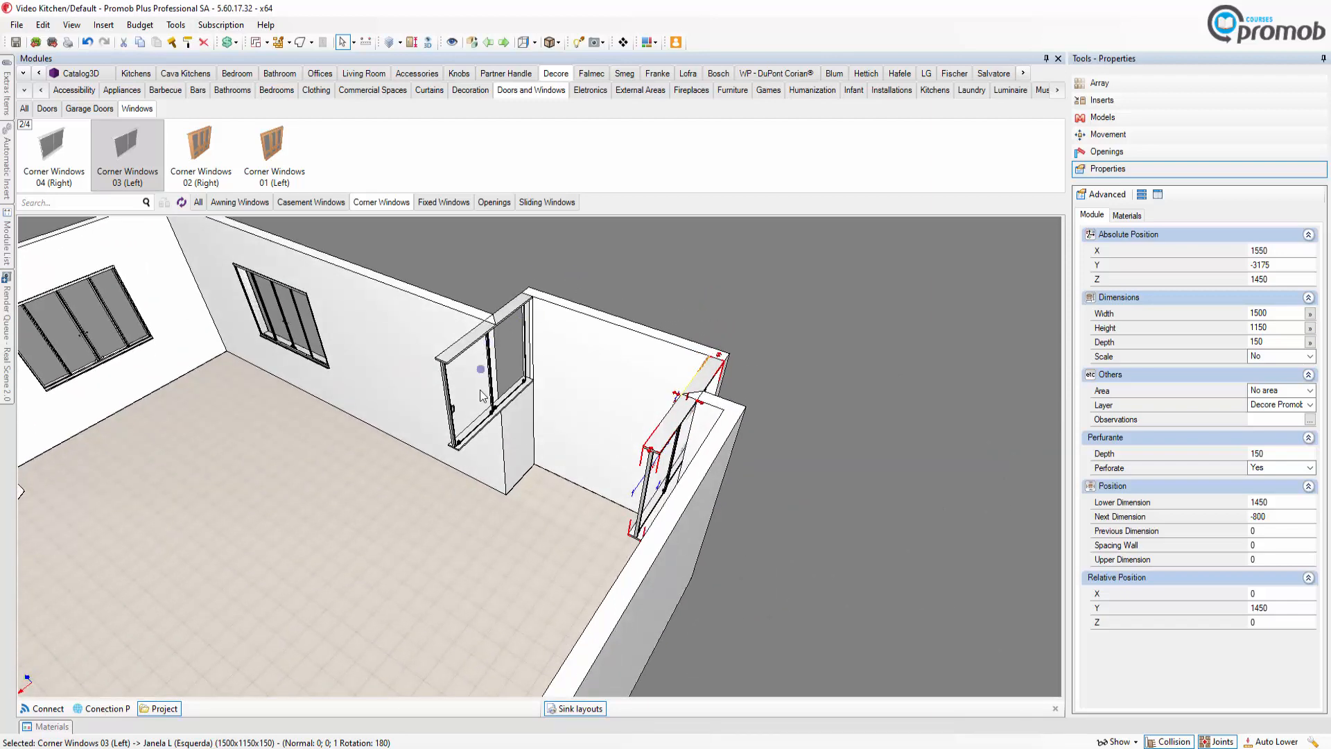
pyautogui.moveTo(609, 444); pyautogui.dragTo(803, 464, button='middle')
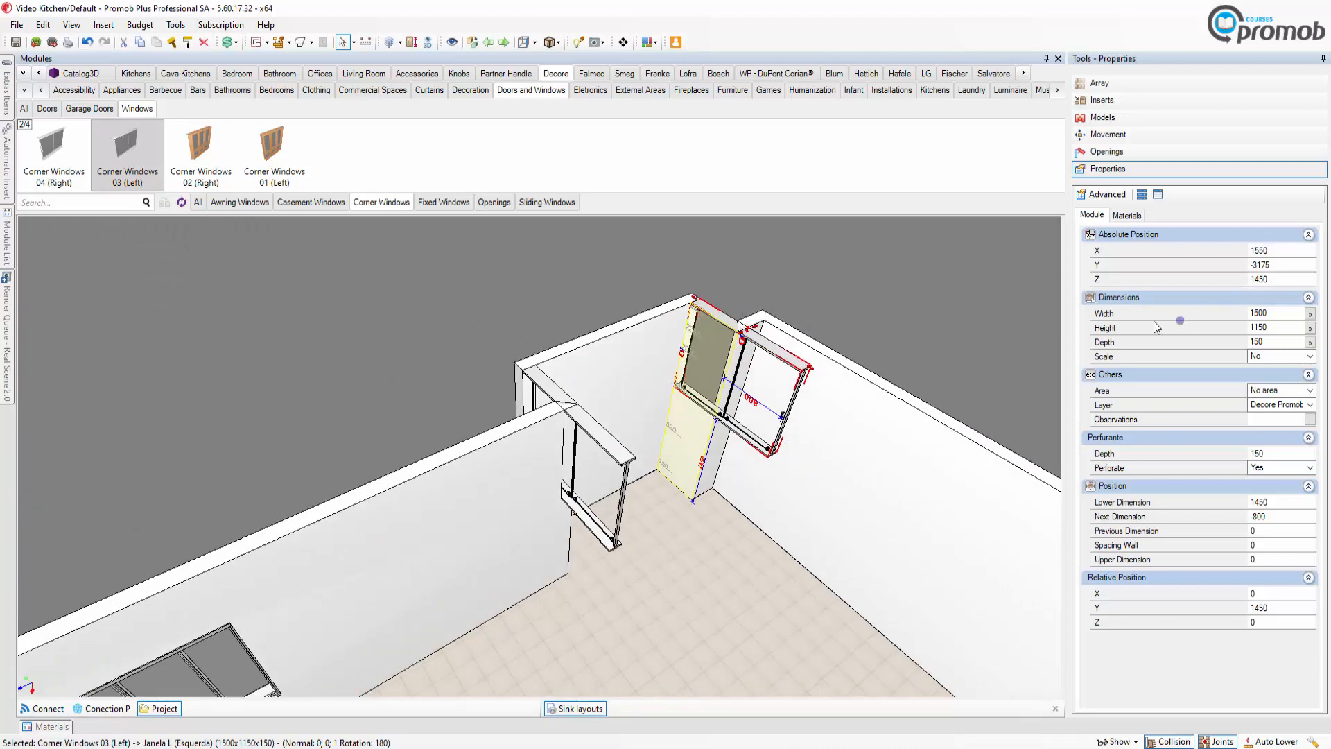
pyautogui.click(1281, 312)
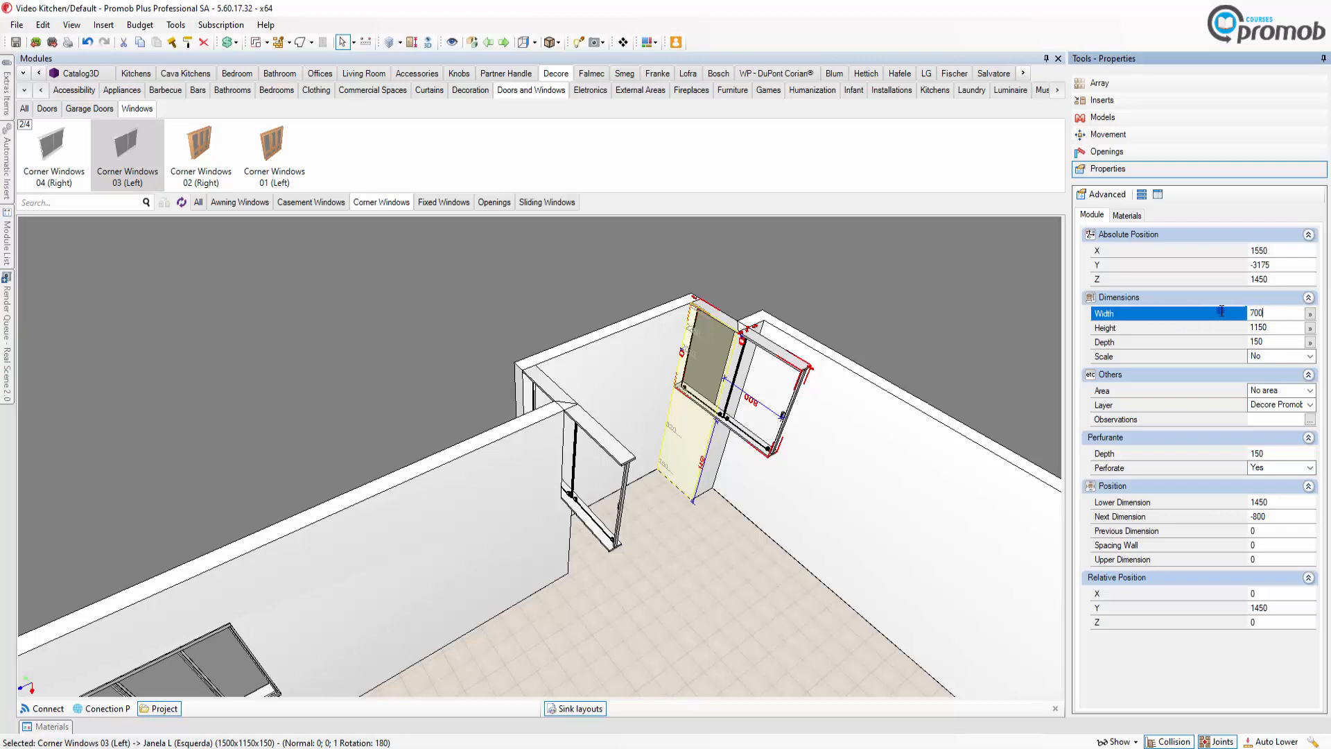
pyautogui.press('Return')
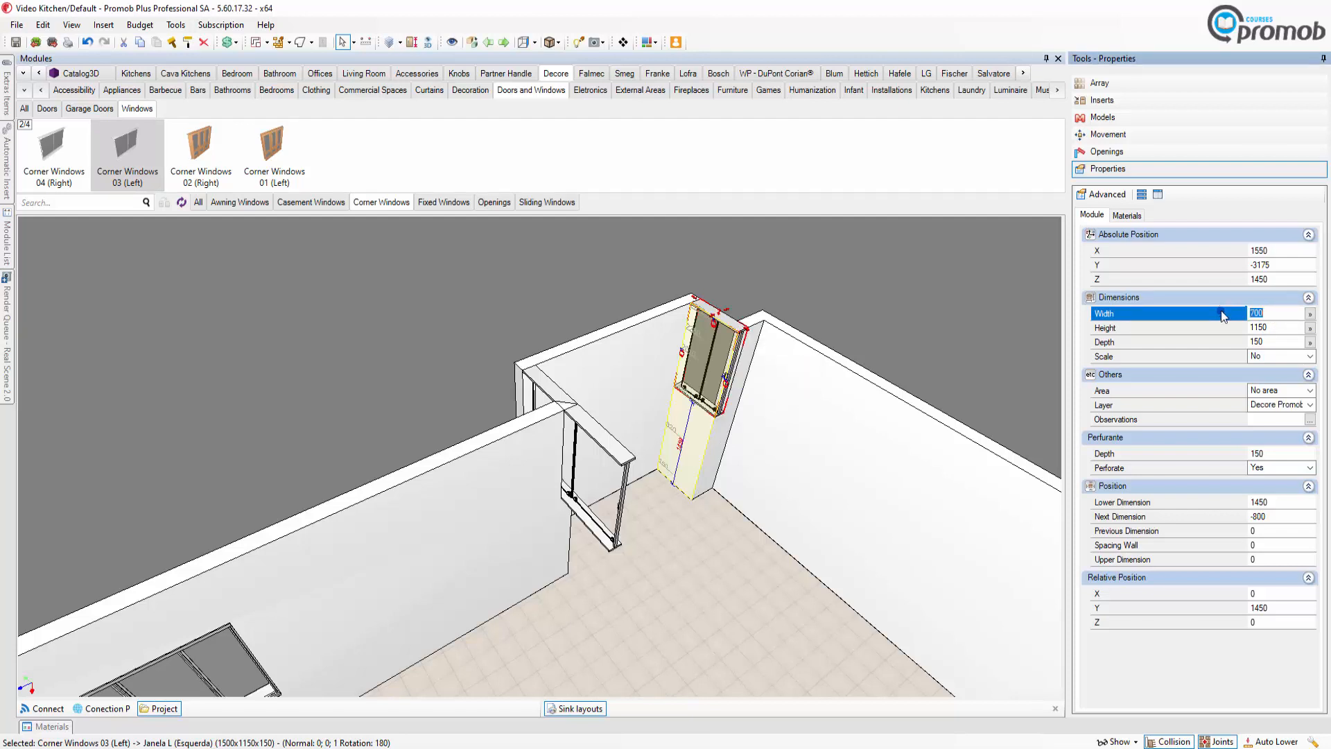
# Step: Select the Corner Windows 04 (Right) module on the other short wall and set its width to 700 mm
pyautogui.click(604, 437)
pyautogui.doubleClick(1275, 312)
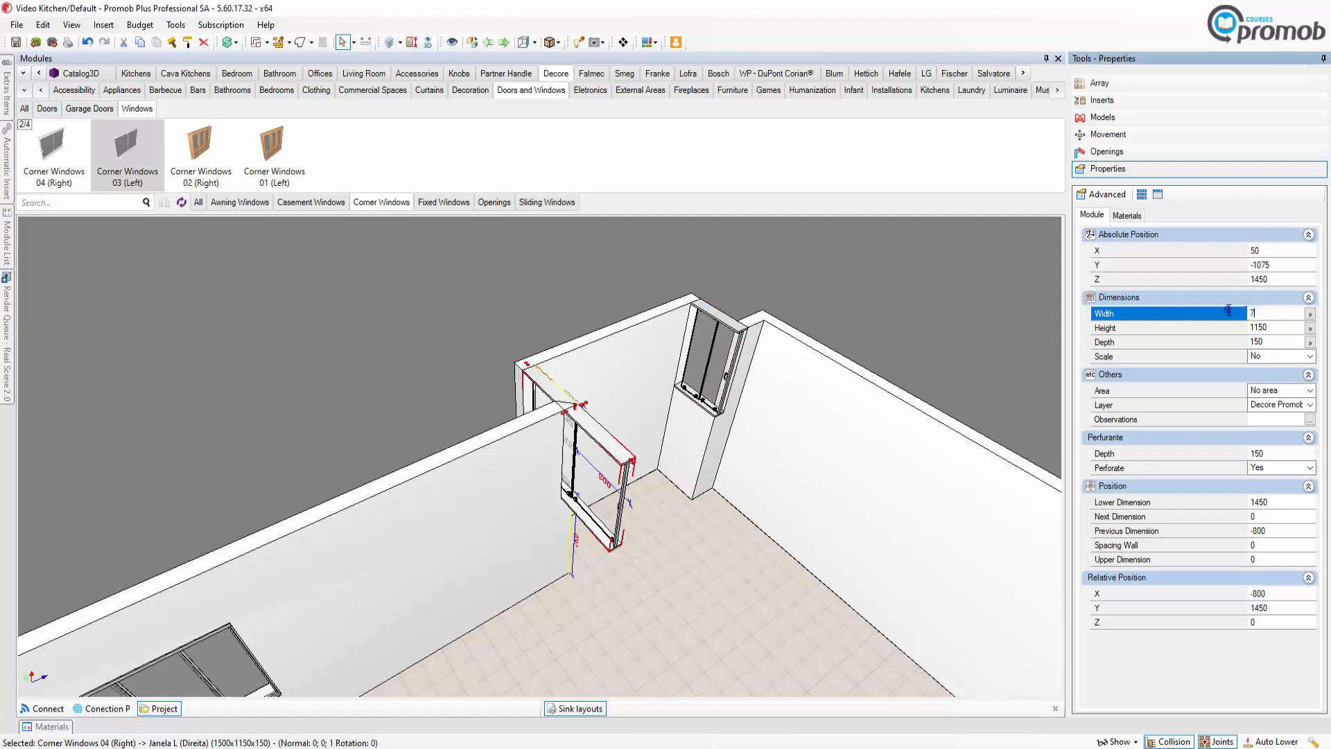
pyautogui.press('Return')
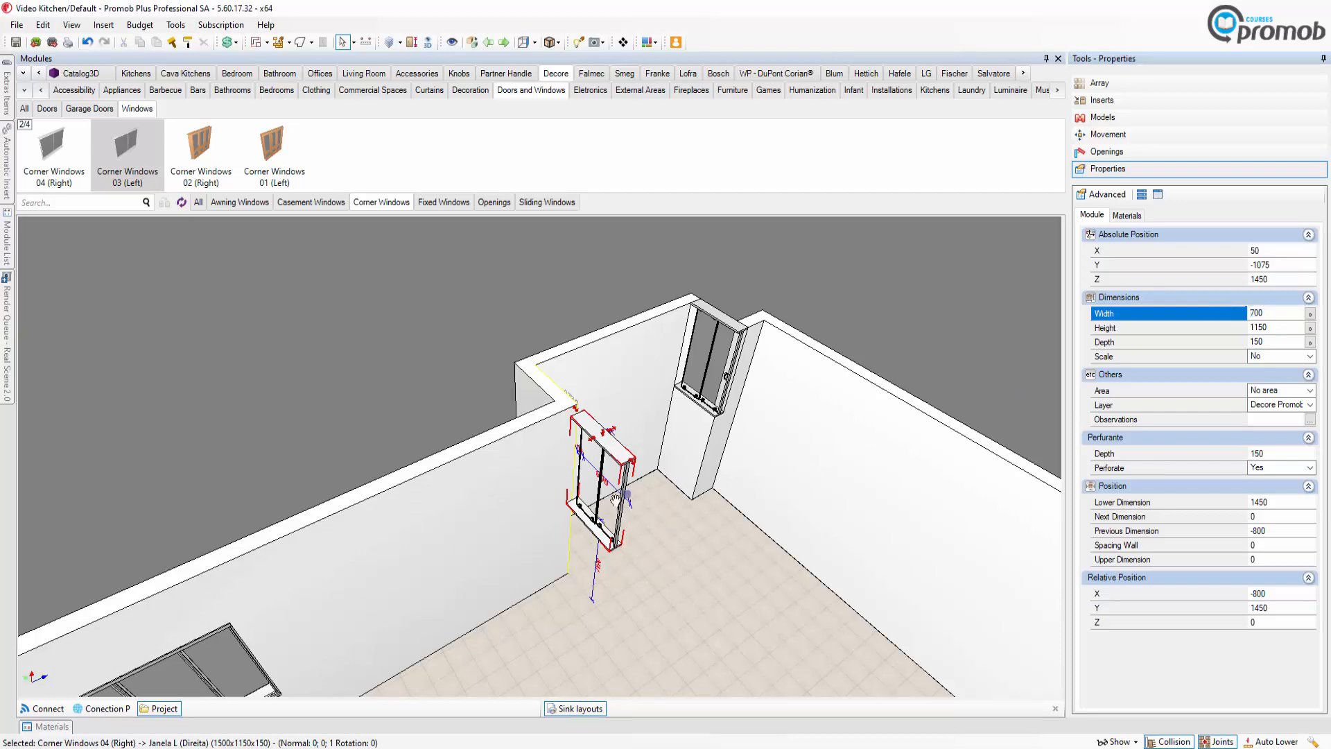
pyautogui.moveTo(633, 498); pyautogui.dragTo(443, 511, button='middle')
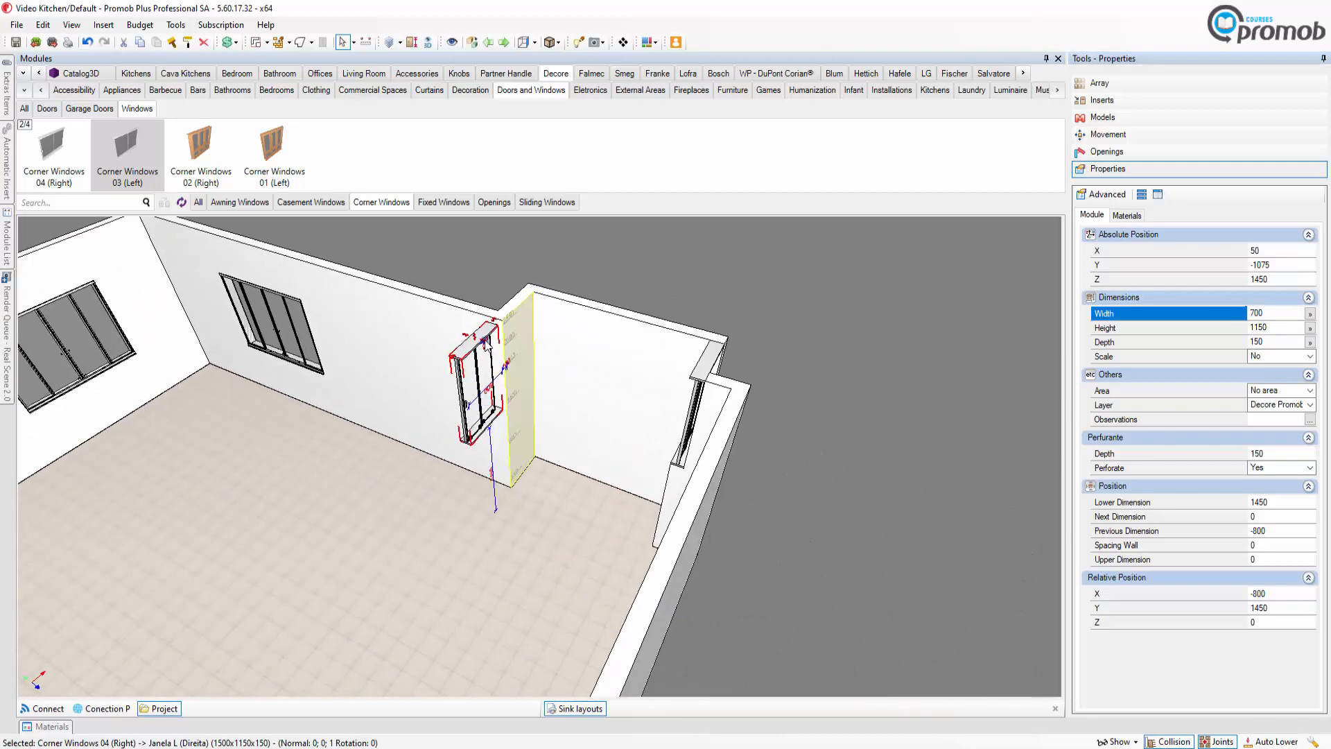
pyautogui.moveTo(484, 340)
pyautogui.mouseDown()
pyautogui.moveTo(529, 349)
pyautogui.moveTo(489, 342)
pyautogui.mouseUp()
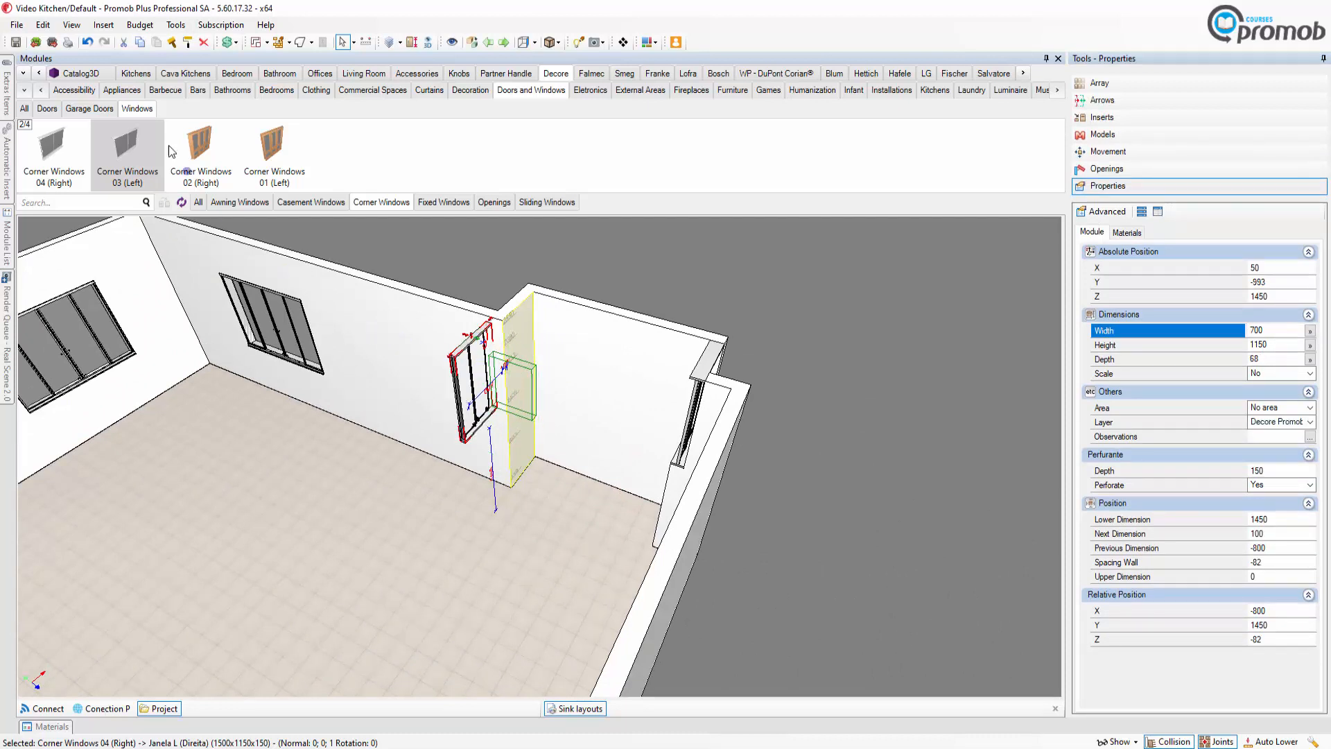
pyautogui.click(89, 42)
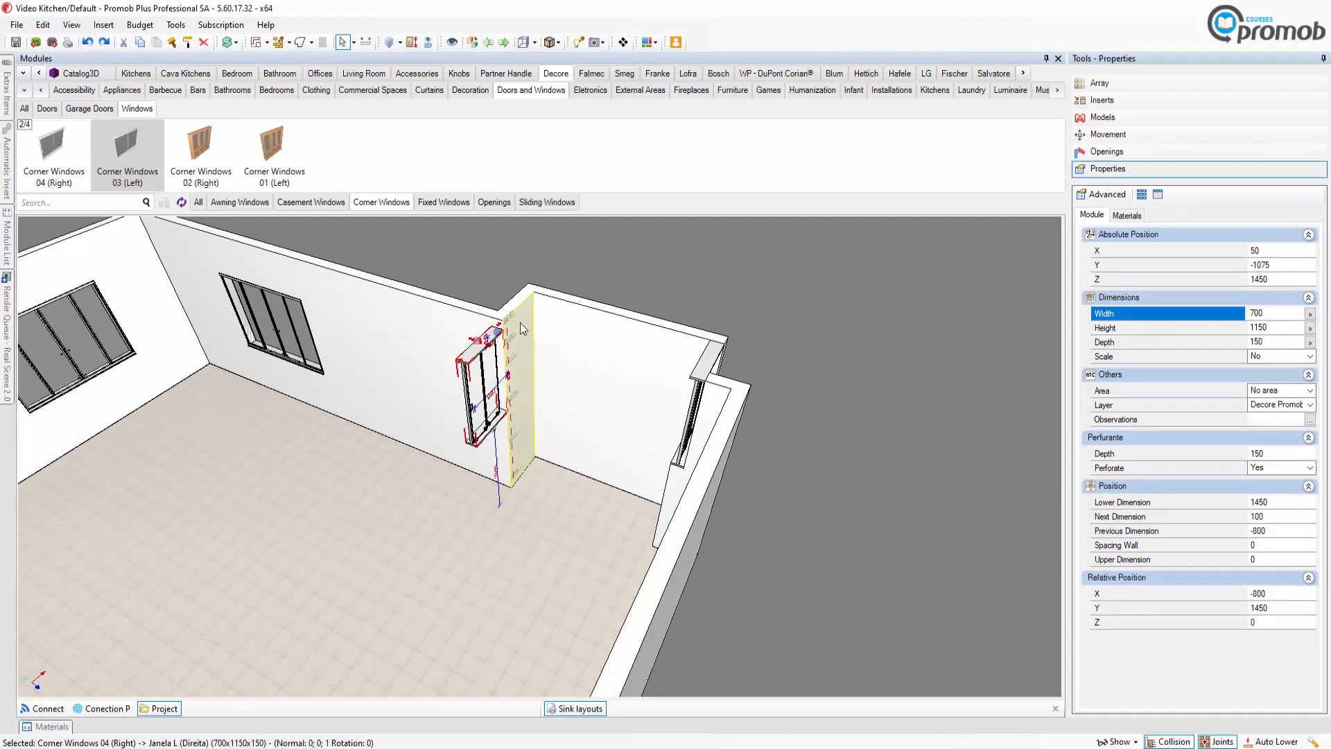
# Step: Lower Corner Windows 04 (Right) to about 1130 mm above the floor and displace it 700 mm in positive X onto its short wall
pyautogui.moveTo(520, 323); pyautogui.dragTo(664, 463)
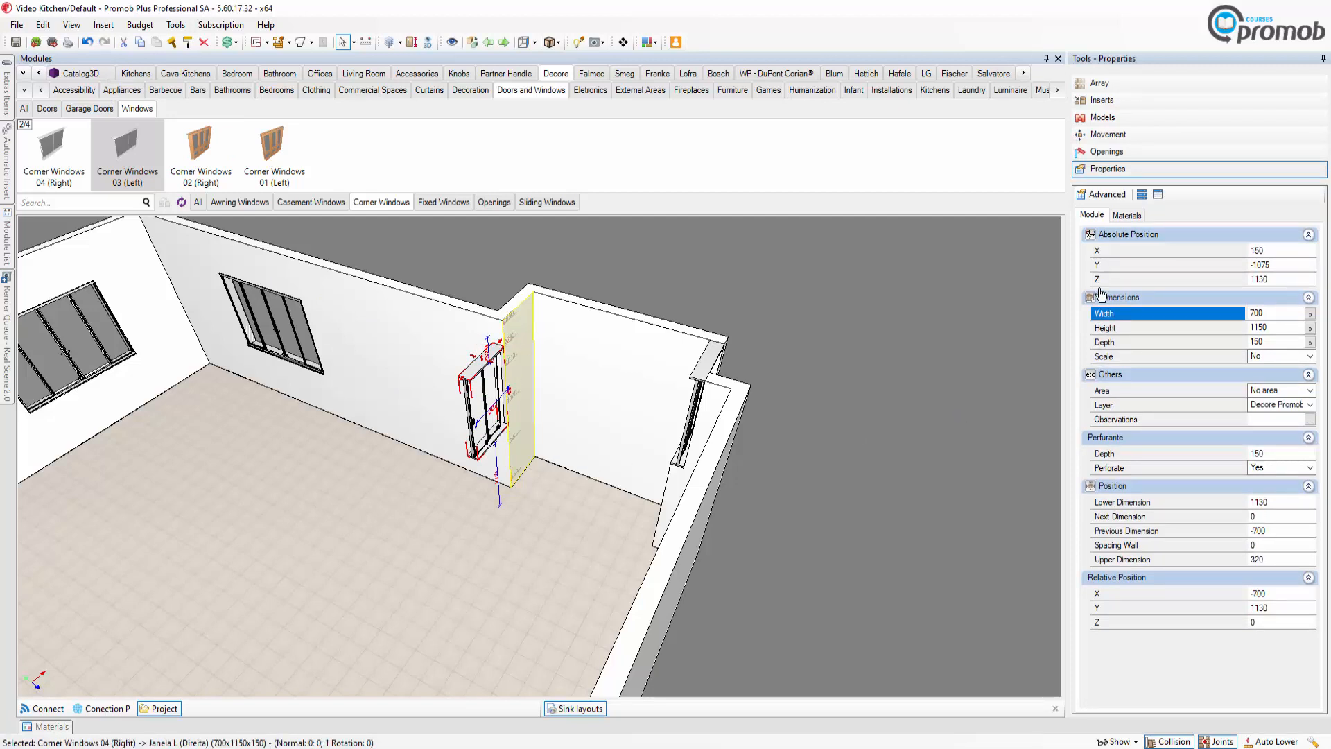
pyautogui.click(1107, 141)
pyautogui.moveTo(1203, 227); pyautogui.dragTo(1134, 223)
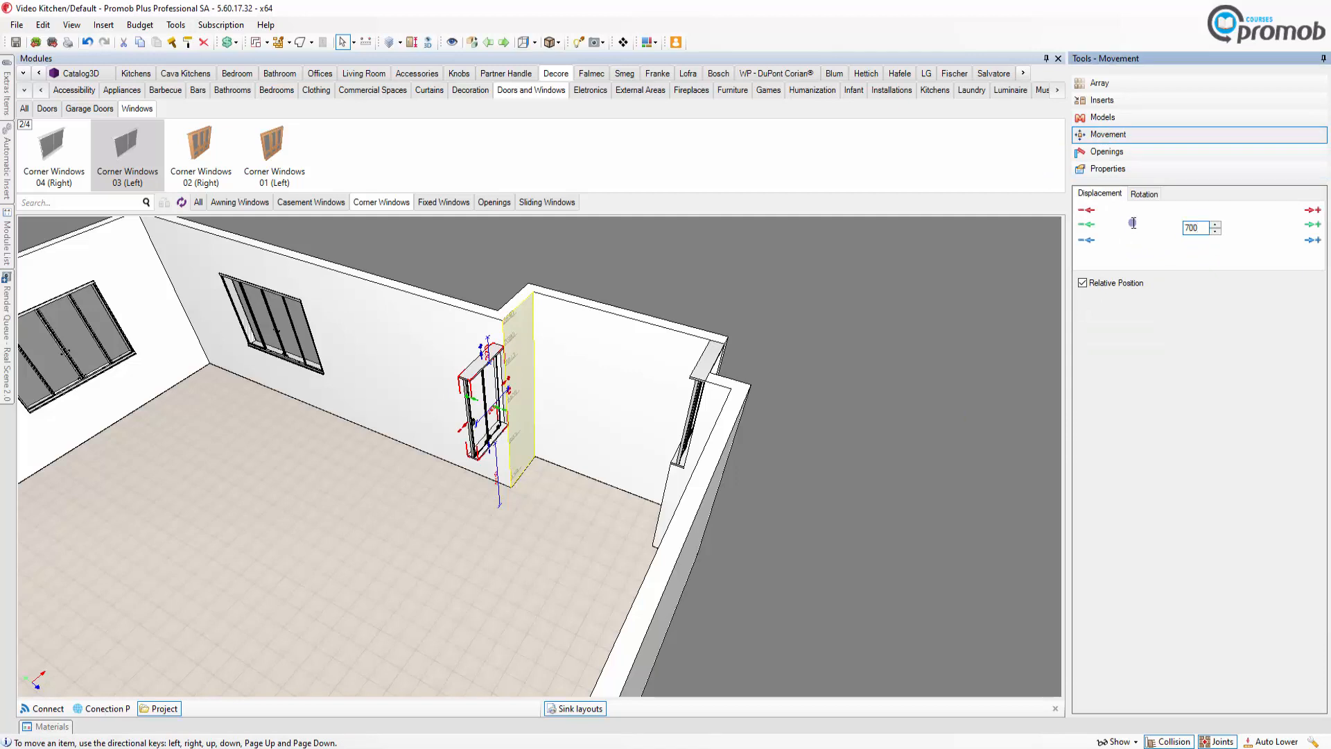
pyautogui.click(1314, 210)
pyautogui.scroll(2, 527, 448)
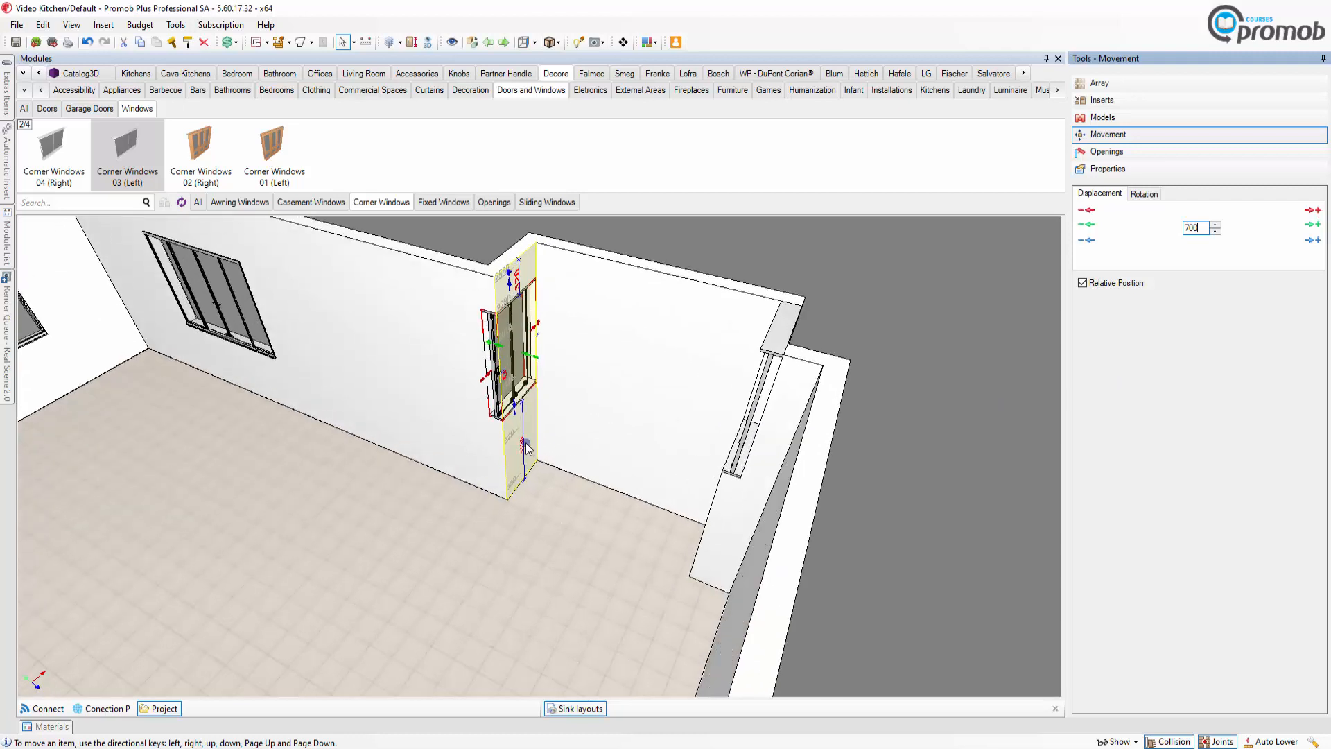
pyautogui.scroll(2, 527, 447)
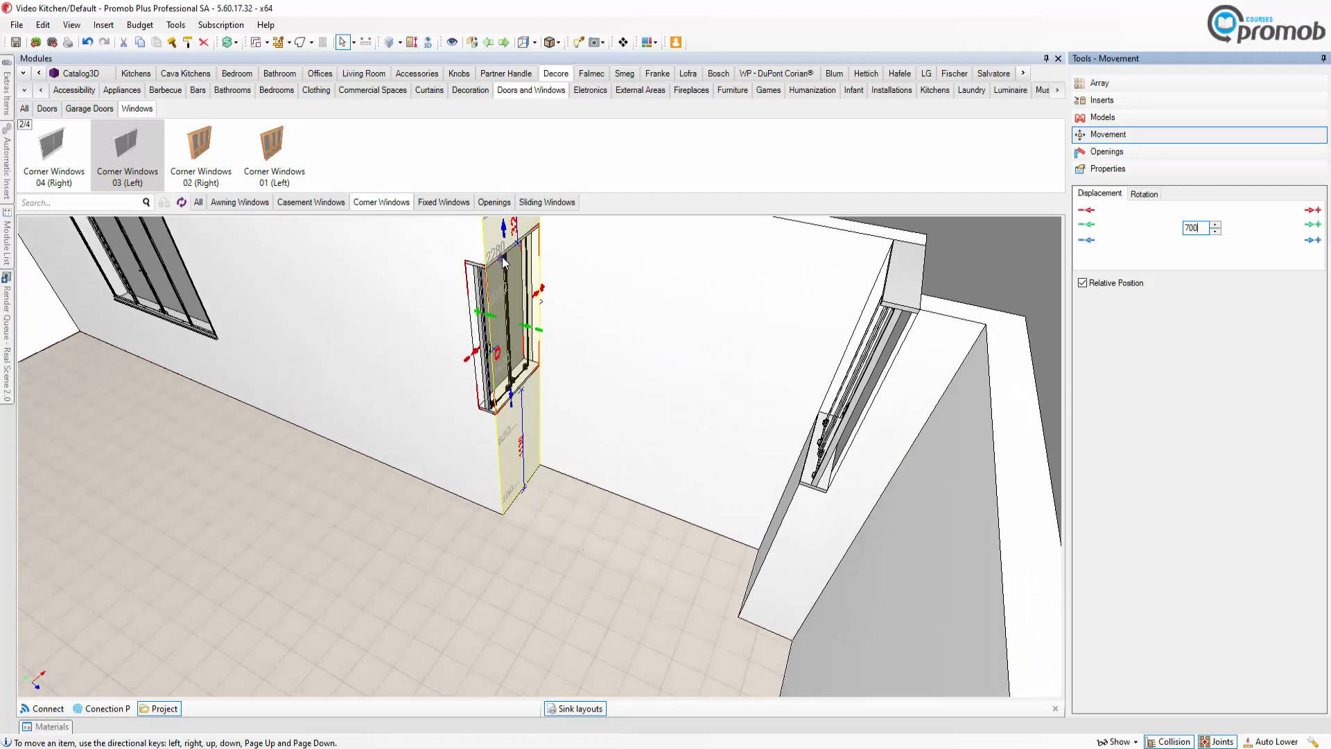
# Step: Set the absolute Z position of Corner Windows 04 (Right) to 900 mm
pyautogui.click(507, 363)
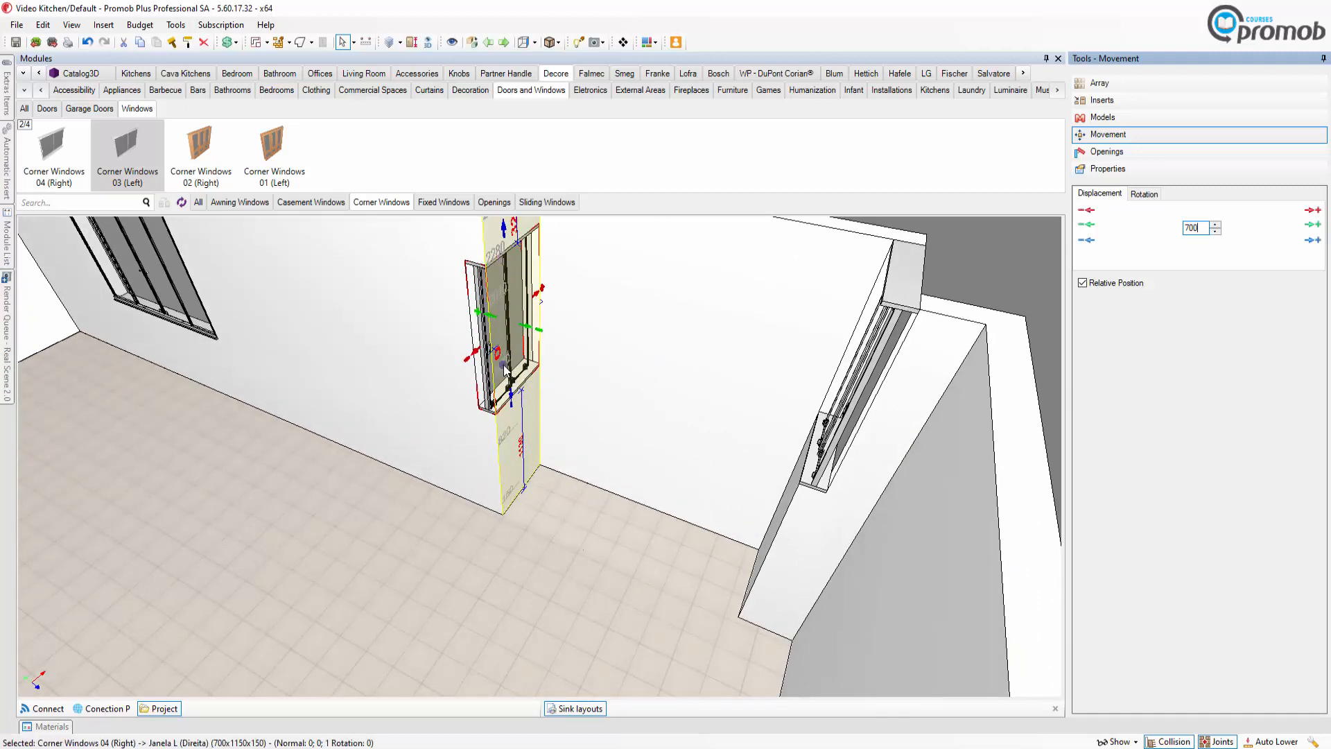
pyautogui.click(1123, 170)
pyautogui.click(1145, 314)
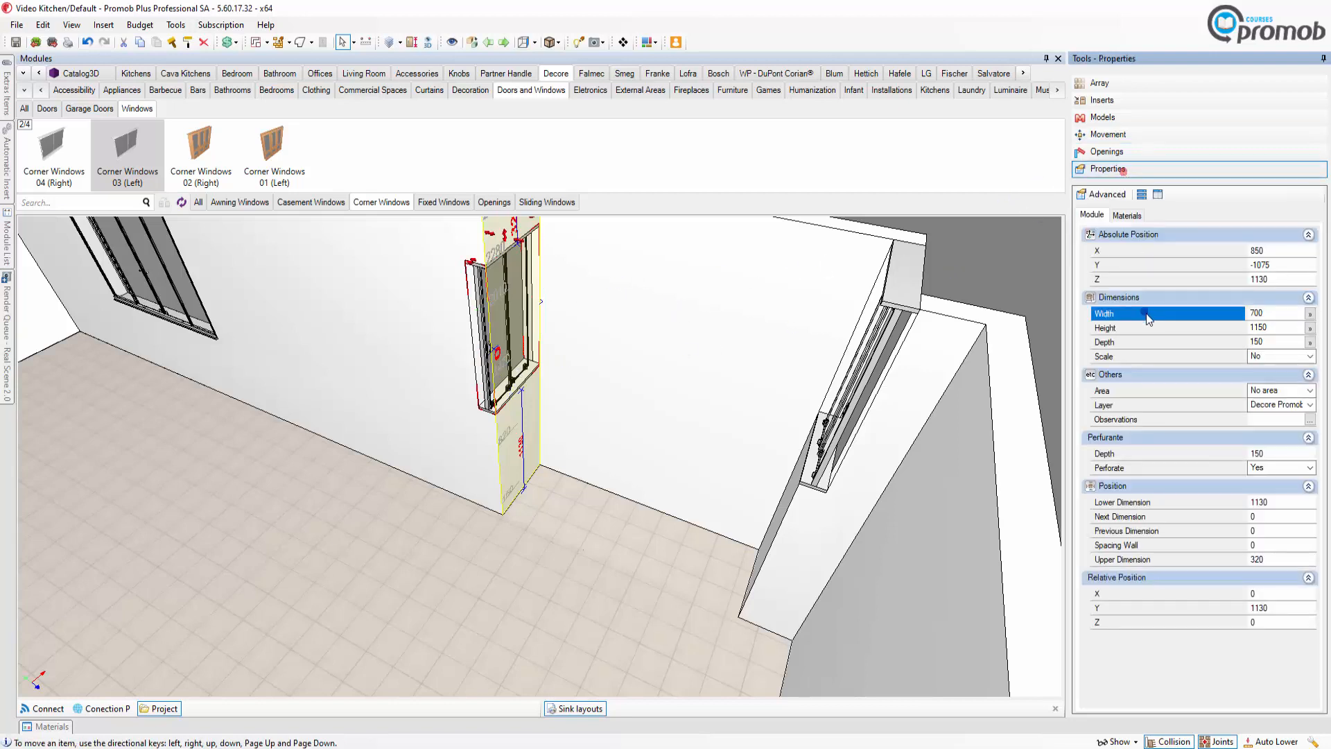
pyautogui.click(1276, 278)
pyautogui.write('900')
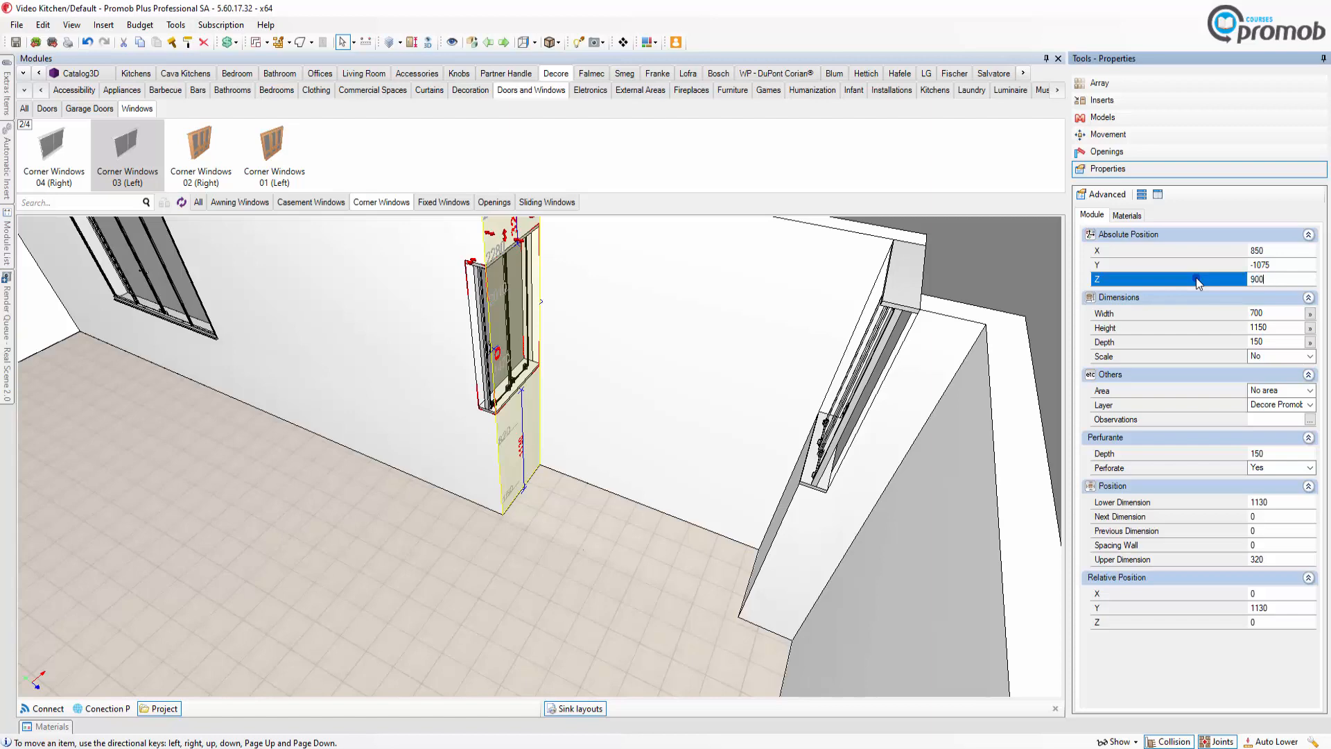
pyautogui.press('Return')
# Step: Select Corner Windows 03 (Left) on the opposite short wall and set its absolute Z position to 900 mm
pyautogui.moveTo(735, 499); pyautogui.dragTo(887, 479, button='middle')
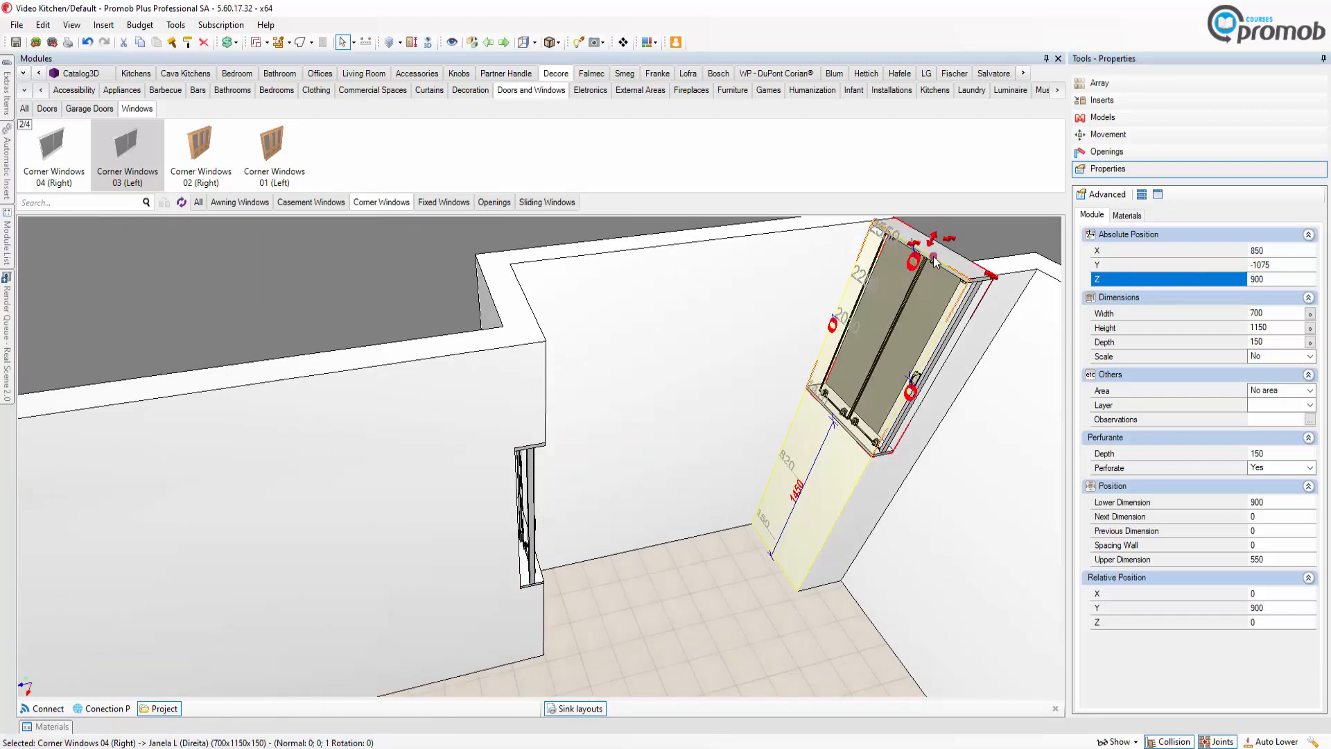
pyautogui.click(935, 263)
pyautogui.click(1196, 280)
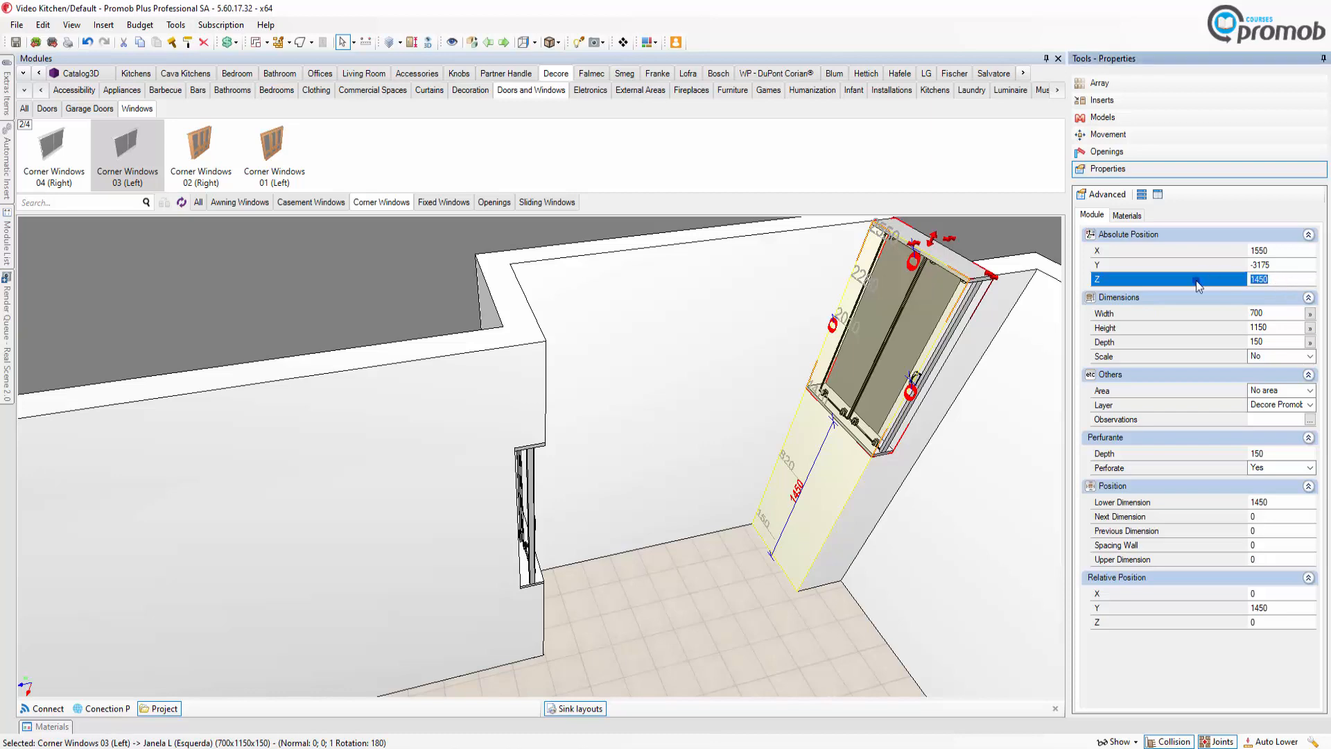
pyautogui.write('900')
pyautogui.press('Return')
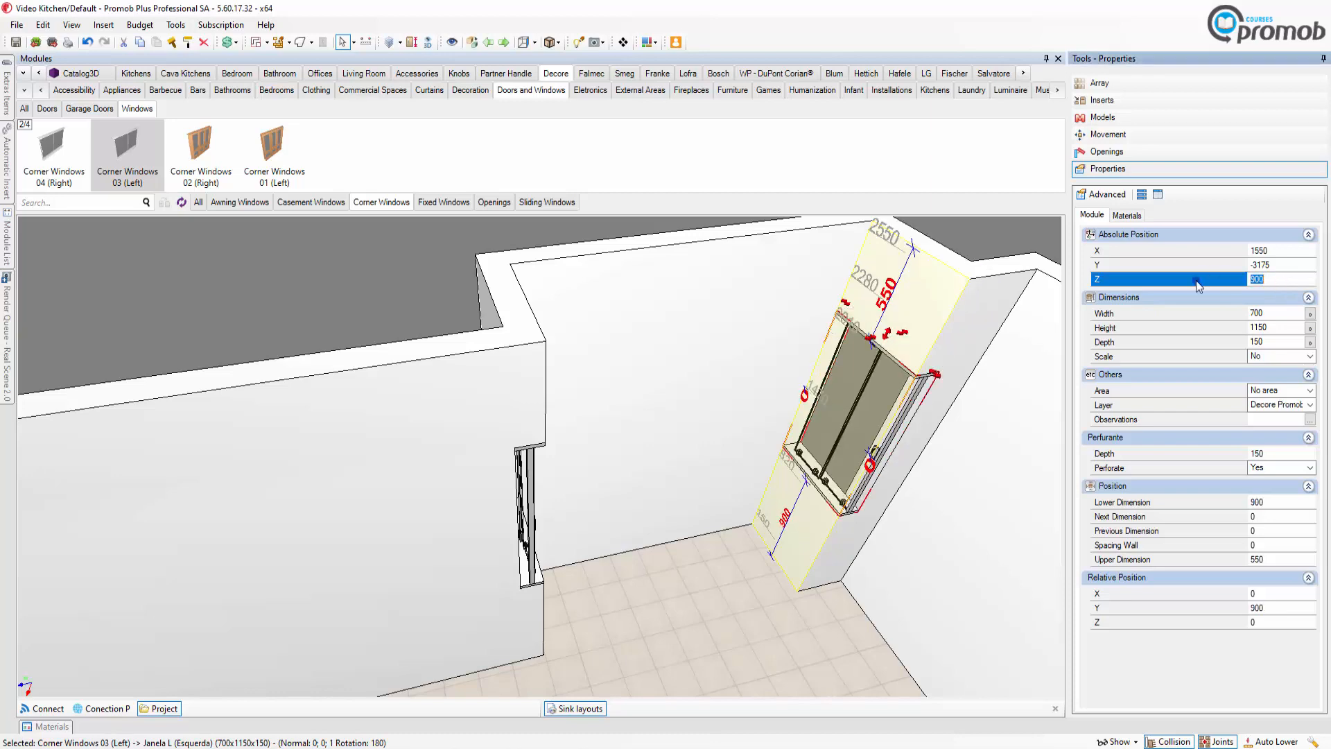
pyautogui.moveTo(798, 516); pyautogui.dragTo(691, 523, button='middle')
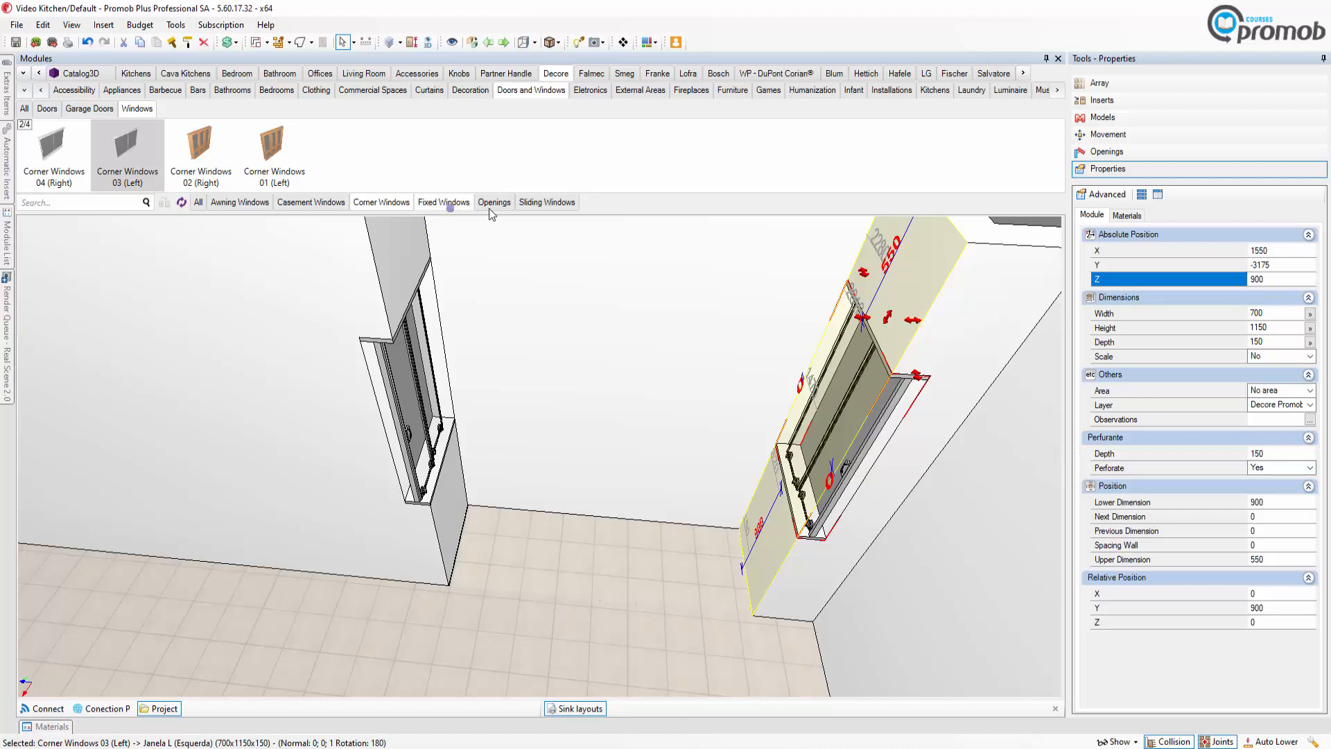
# Step: Insert Sliding Window 14 from all window models onto the wall between the corner windows, about 850 mm above the floor beside Corner Windows 04
pyautogui.click(241, 203)
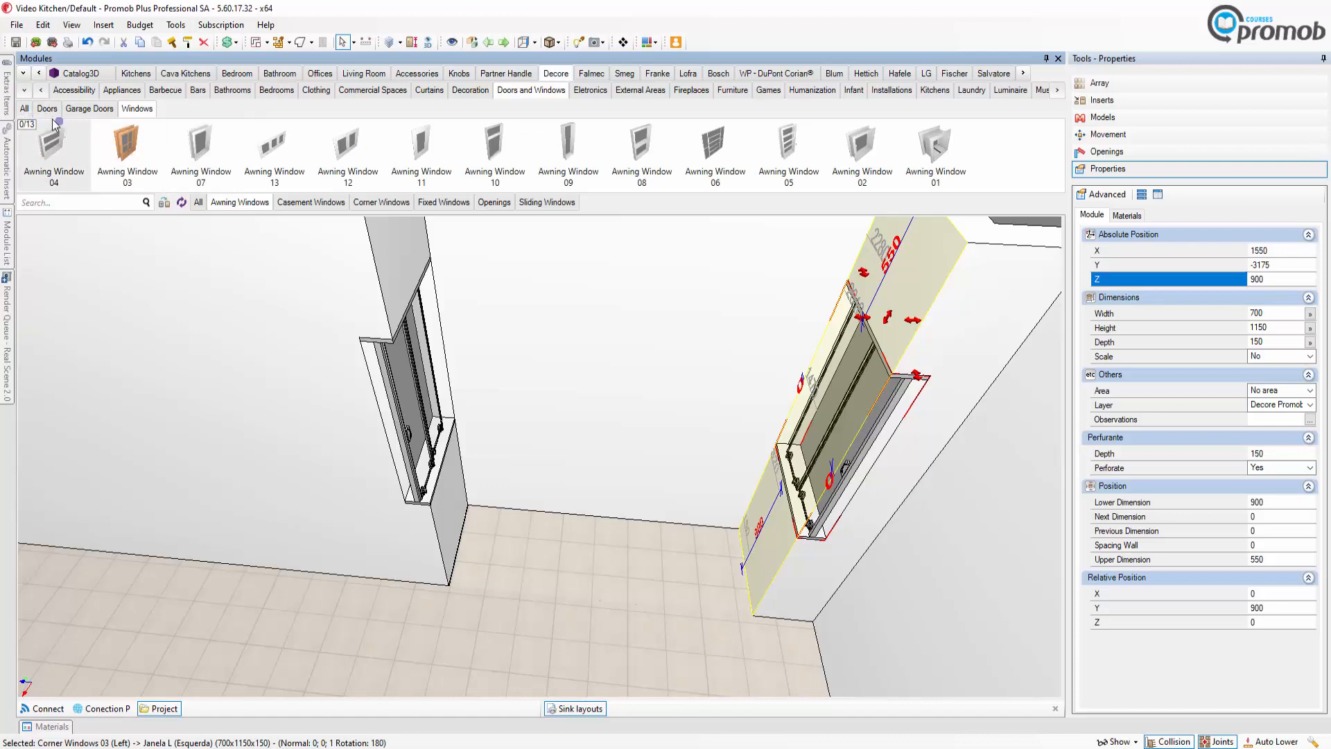
pyautogui.click(24, 108)
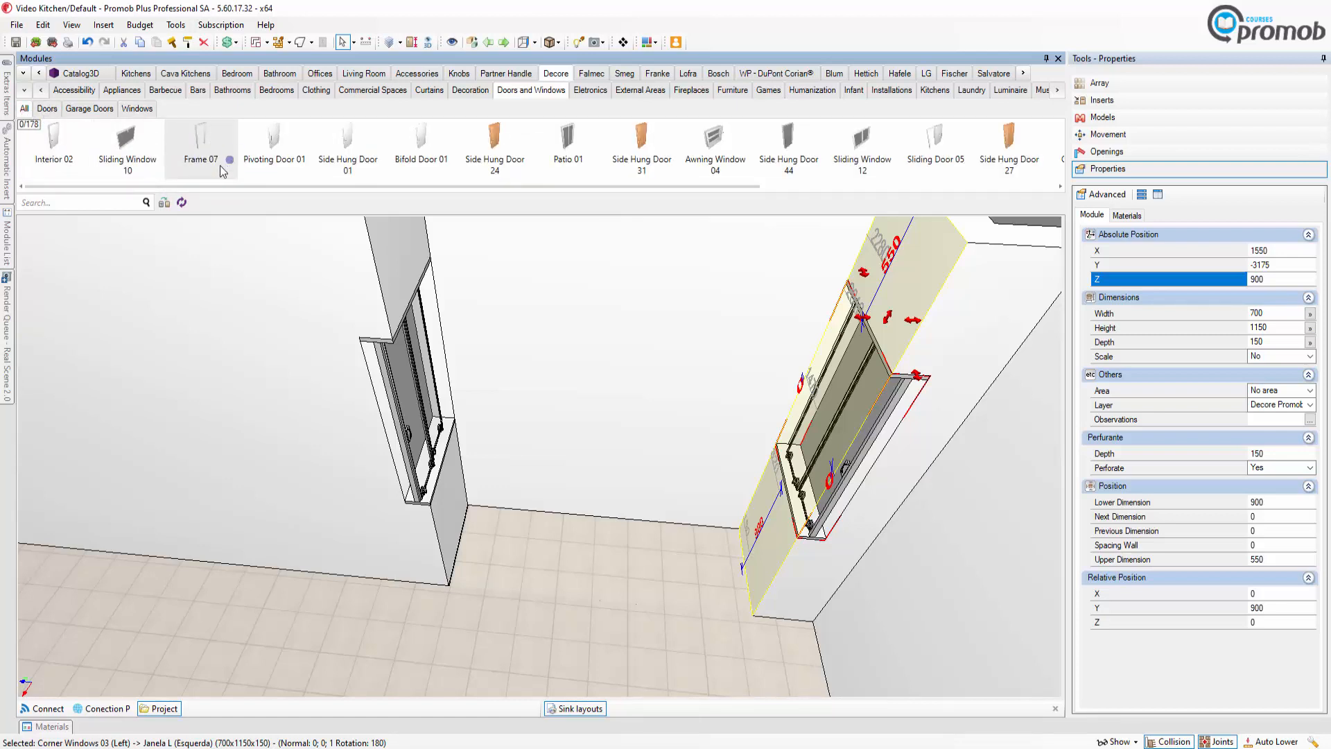
pyautogui.click(137, 108)
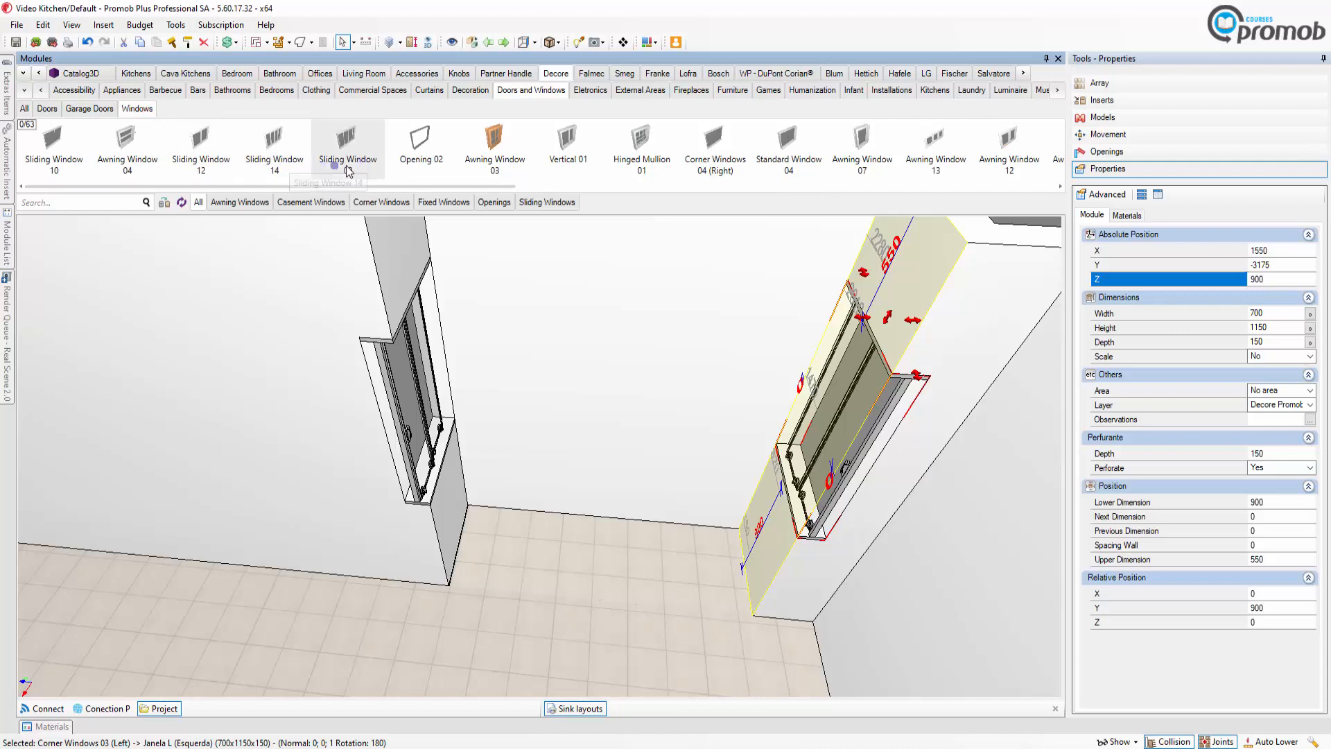
pyautogui.click(275, 147)
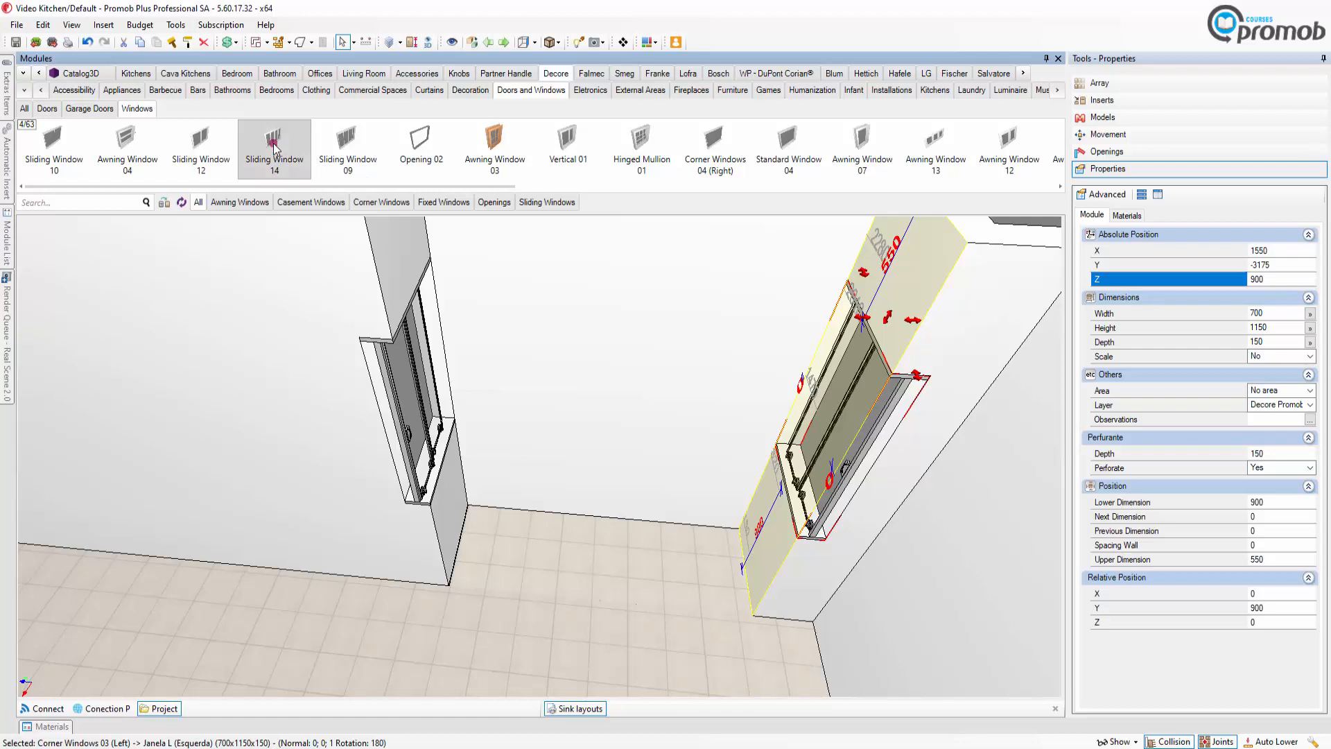
pyautogui.moveTo(275, 147); pyautogui.dragTo(561, 399)
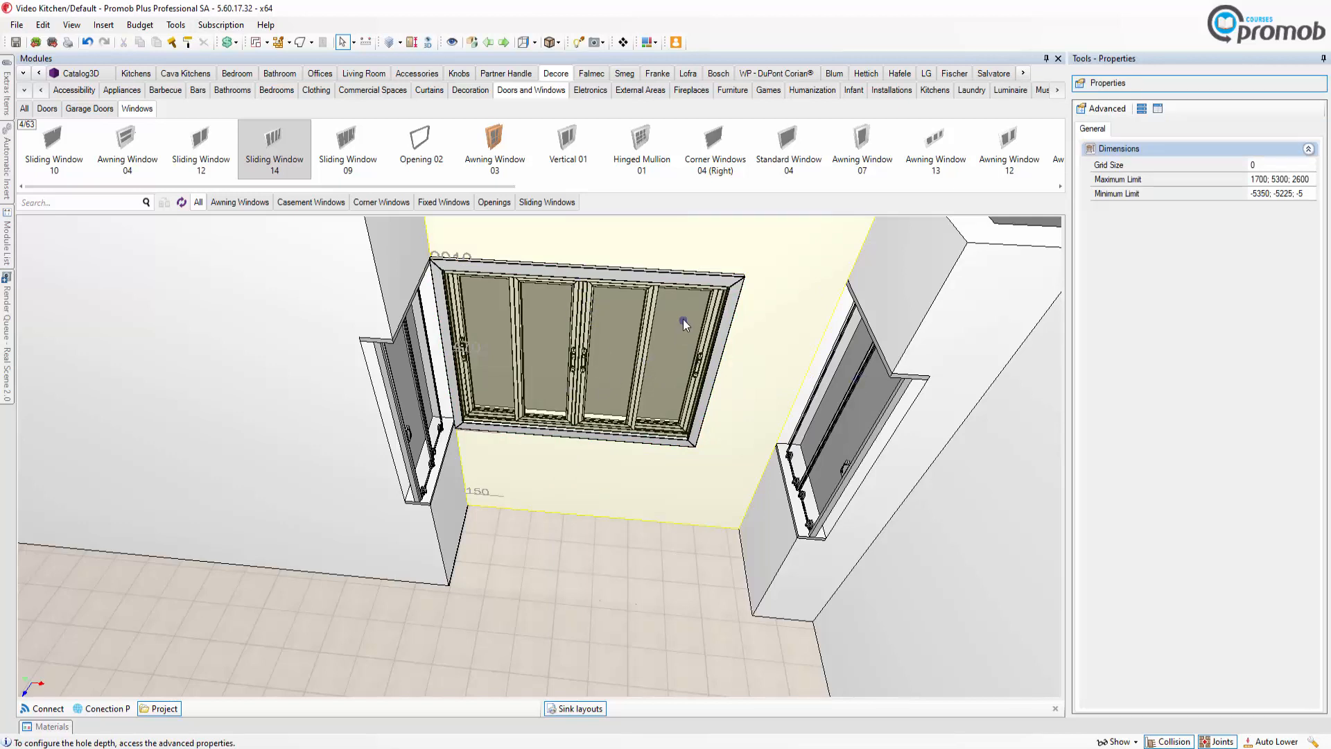
# Step: Widen Sliding Window 14 by 500 mm to a width of 2100 mm
pyautogui.click(681, 278)
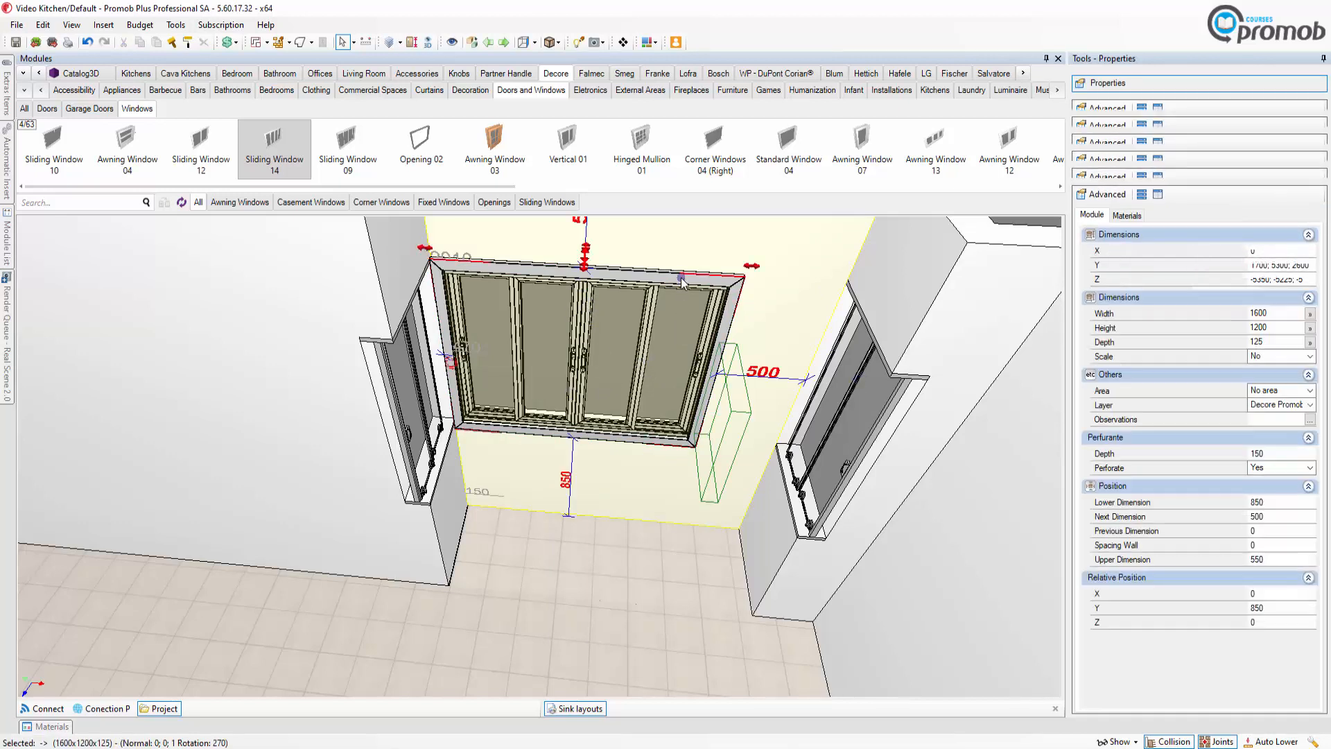
pyautogui.click(1275, 313)
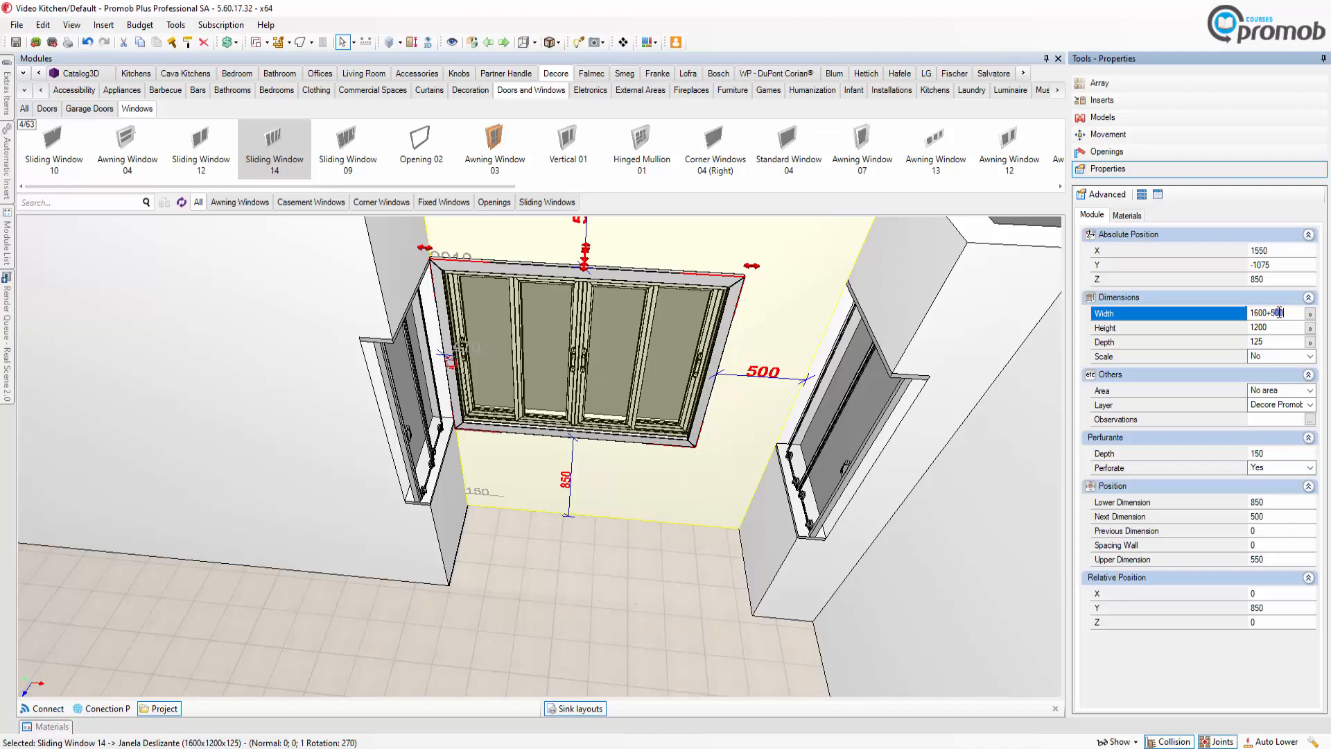
pyautogui.press('Return')
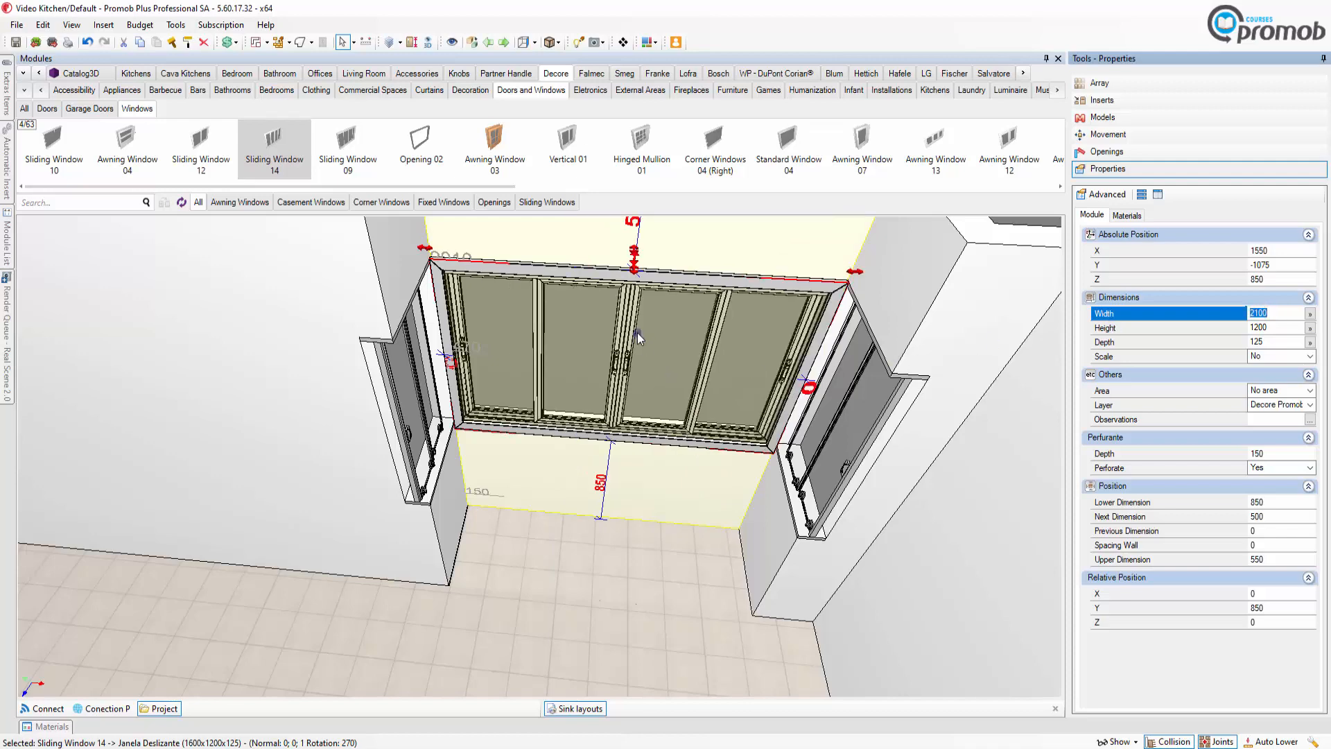
# Step: Set the absolute Z position of Sliding Window 14 to 900 mm
pyautogui.scroll(2, 598, 361)
pyautogui.moveTo(595, 383); pyautogui.dragTo(608, 321, button='middle')
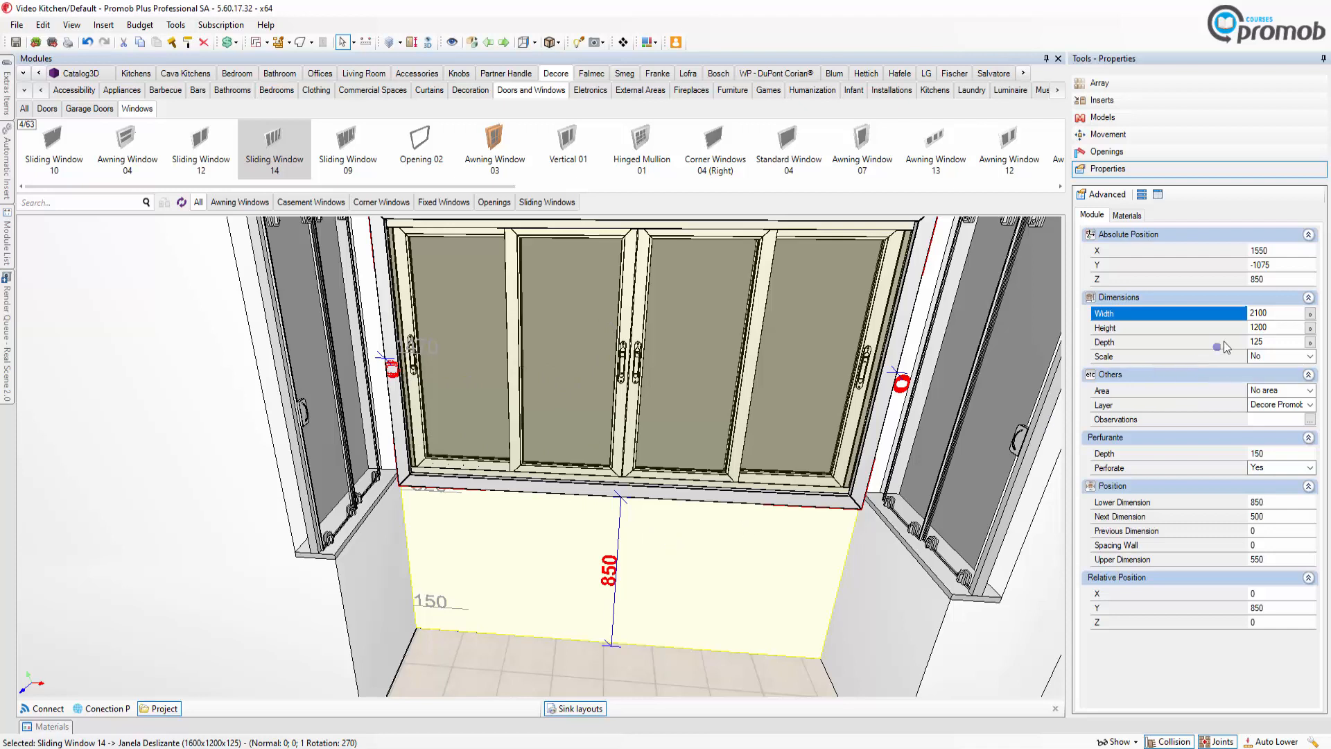
pyautogui.click(1205, 279)
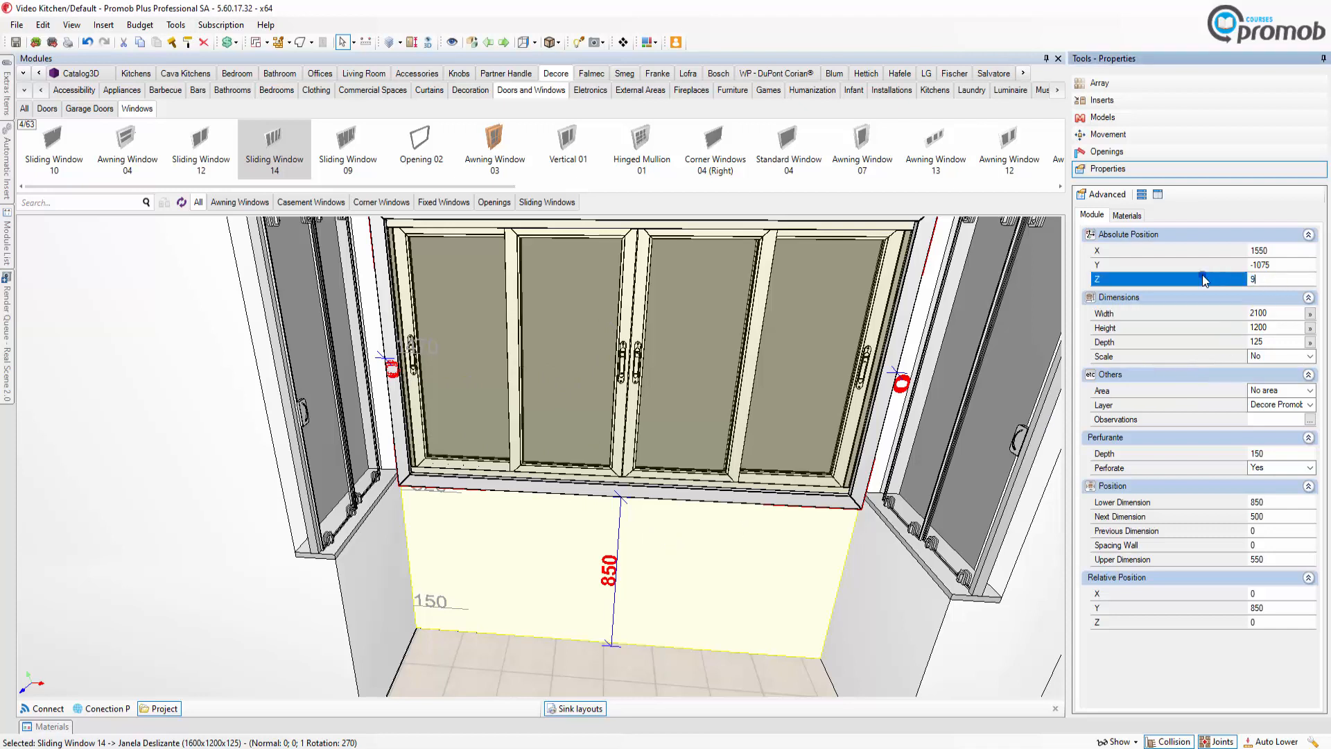
pyautogui.press('Return')
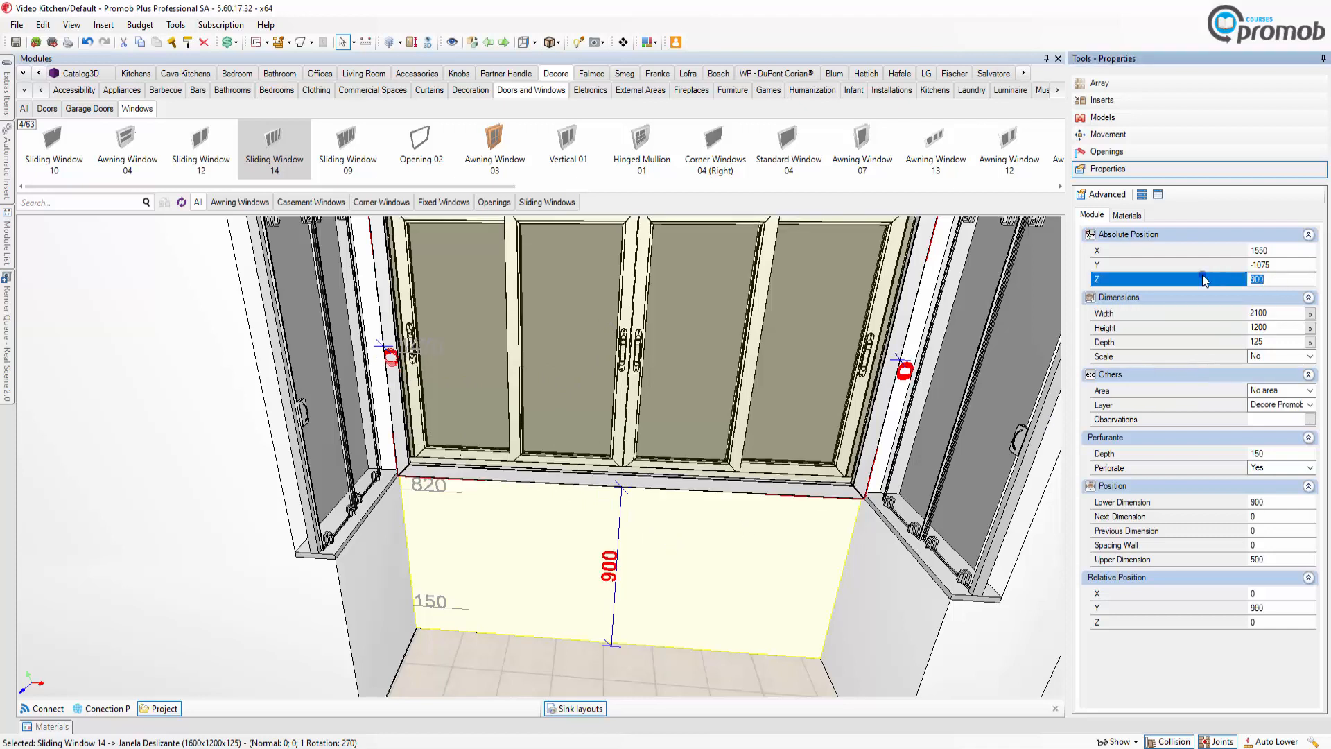
# Step: Check the height of Corner Windows 04 (Right) and set the height of Sliding Window 14 to 1150 mm
pyautogui.moveTo(810, 426); pyautogui.dragTo(797, 470, button='middle')
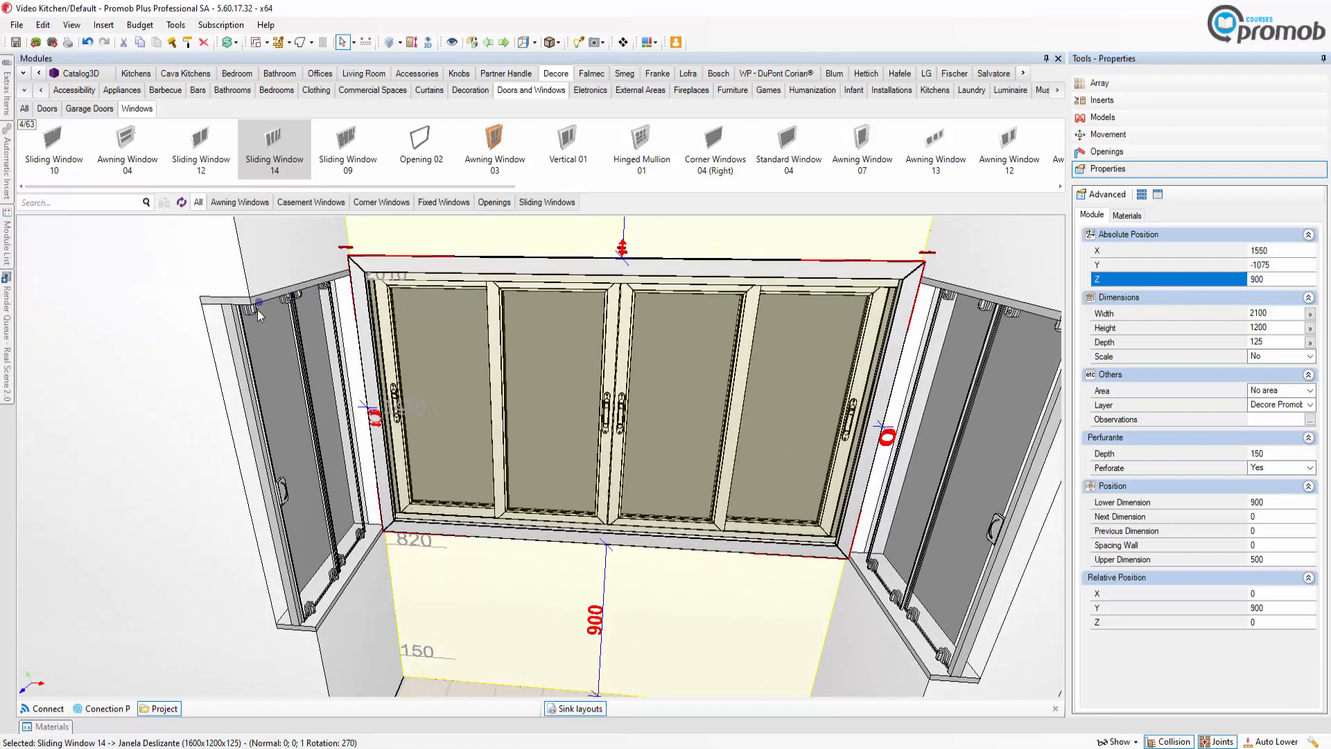
pyautogui.click(314, 449)
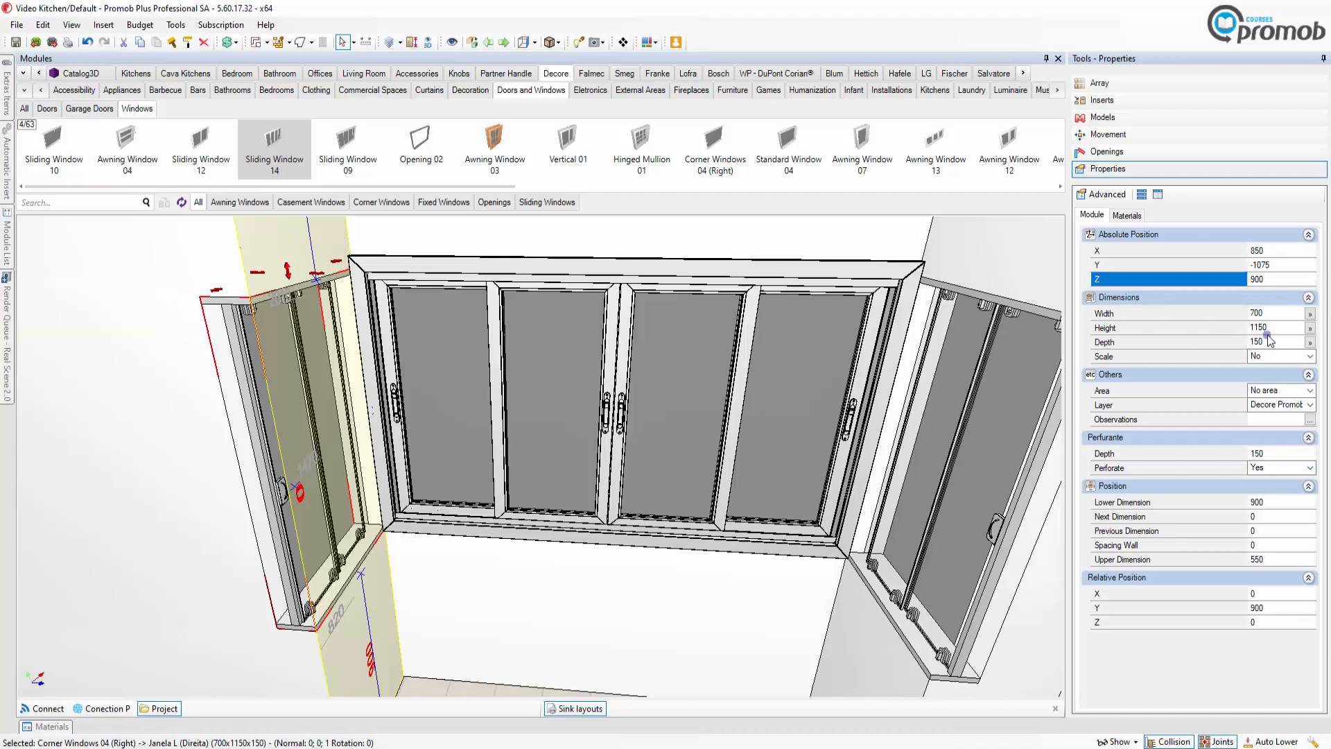
pyautogui.click(748, 272)
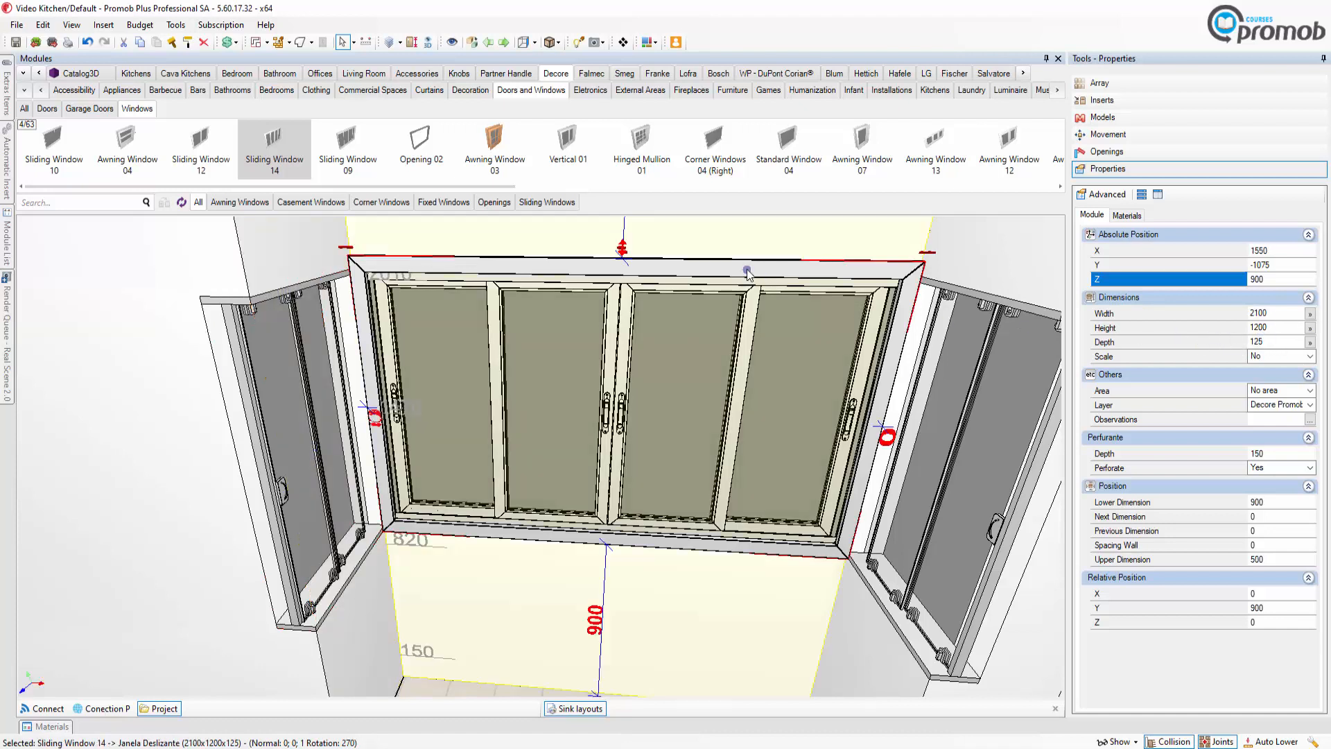
pyautogui.moveTo(1273, 326); pyautogui.dragTo(1216, 327)
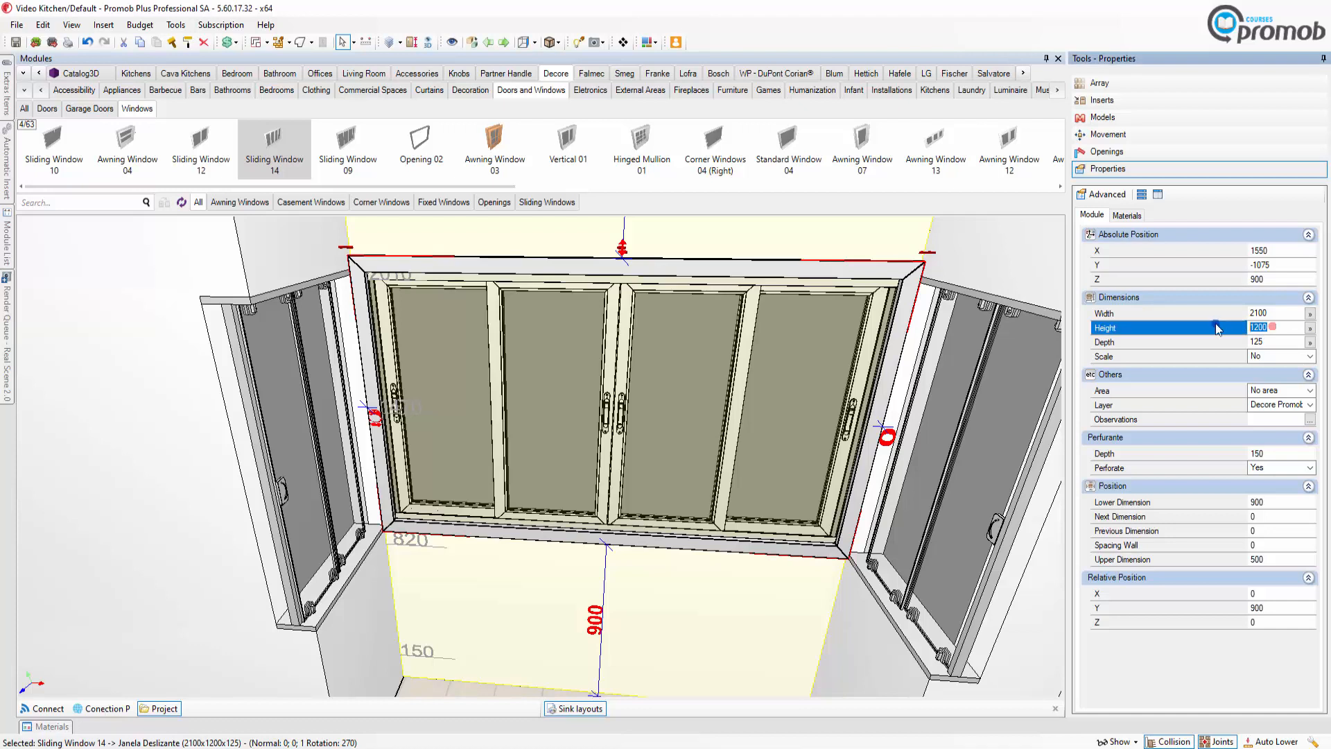
pyautogui.write('1150')
pyautogui.press('Return')
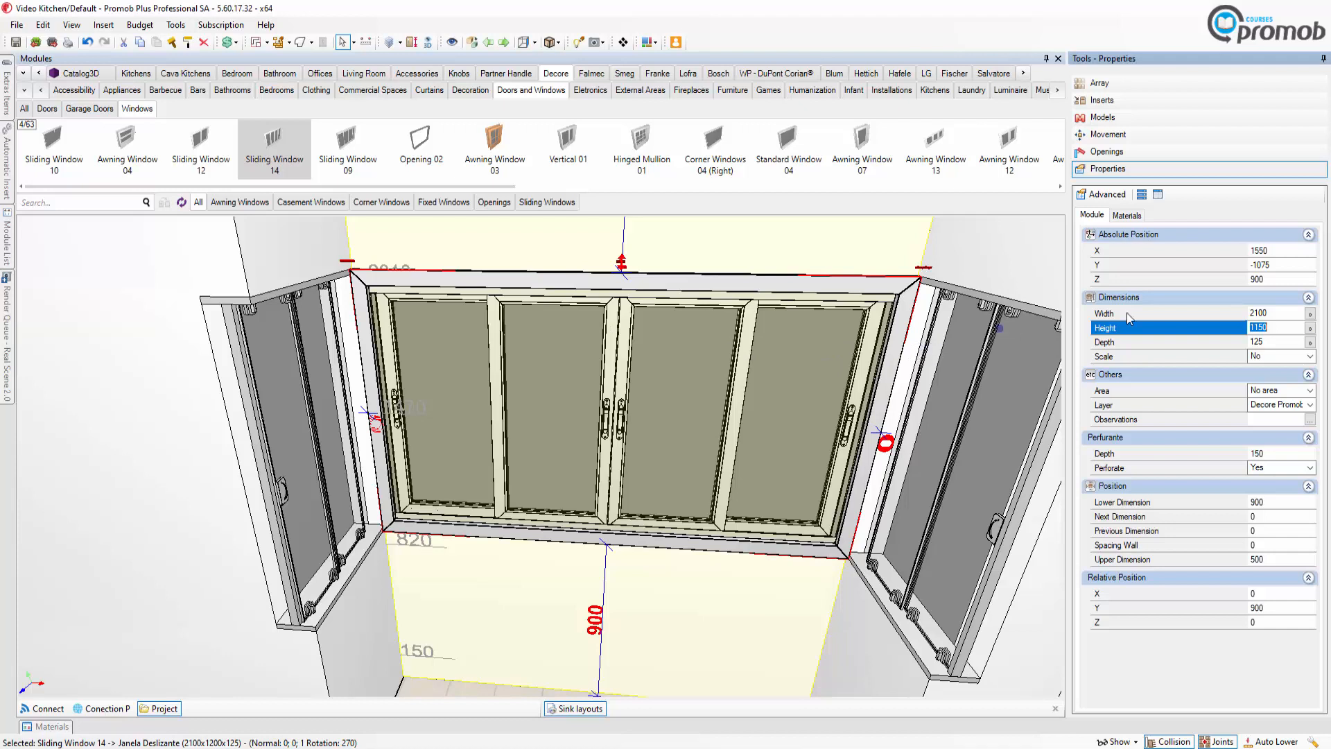
# Step: Widen Sliding Window 14 by 300 mm to 2400 mm, accepting the change beyond the available wall space
pyautogui.click(1286, 314)
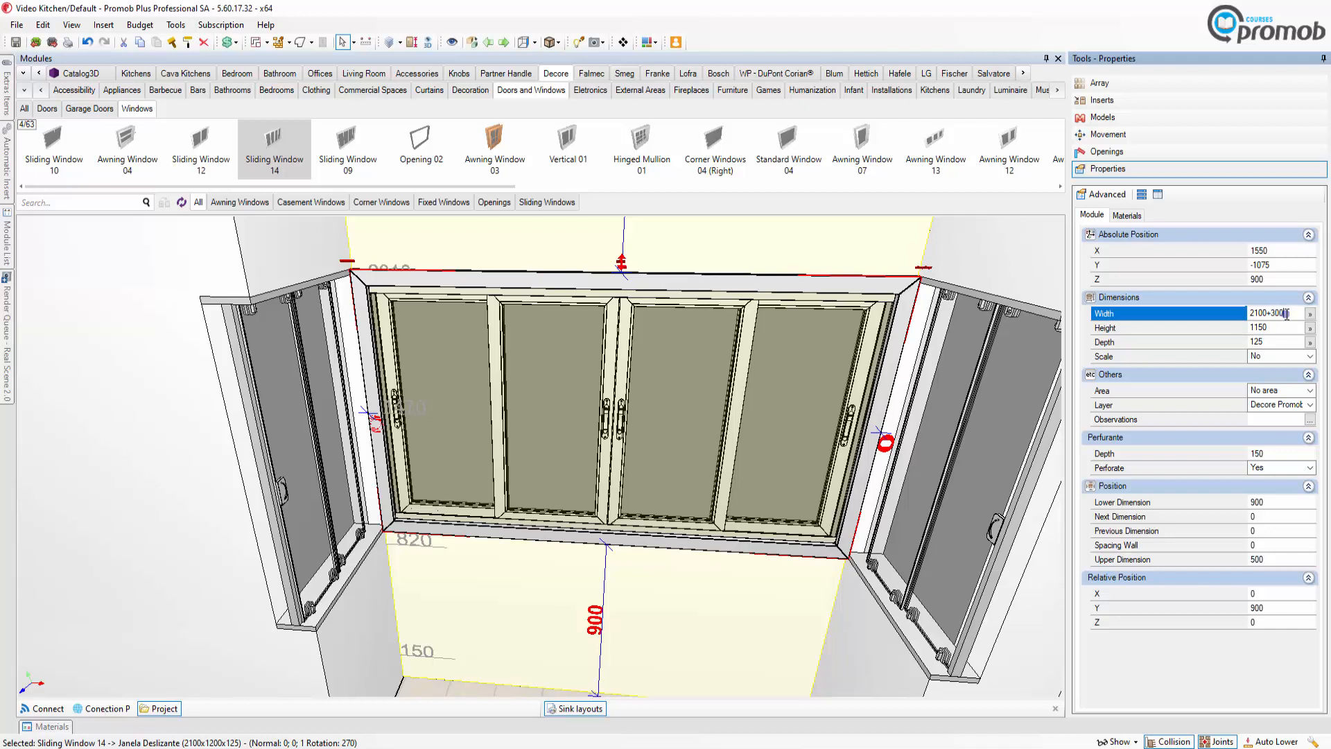
pyautogui.write('+300')
pyautogui.press('Return')
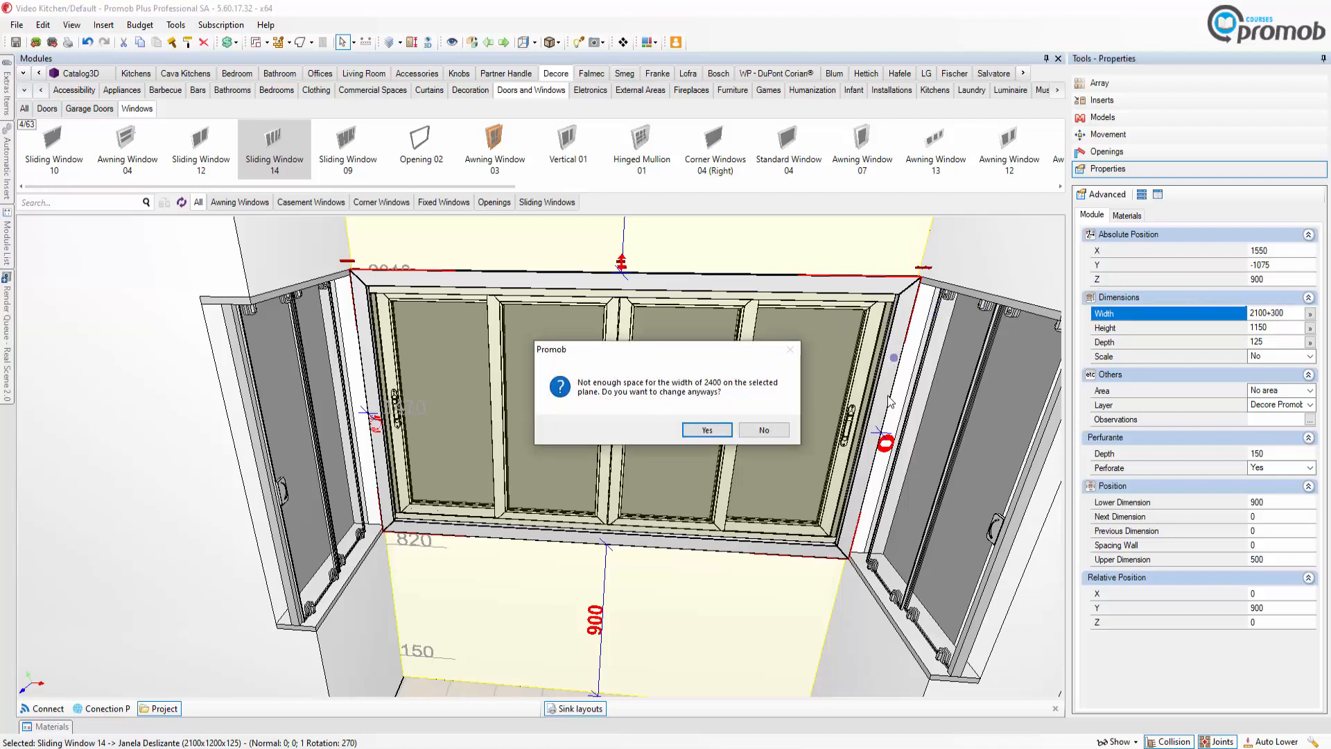
pyautogui.click(693, 430)
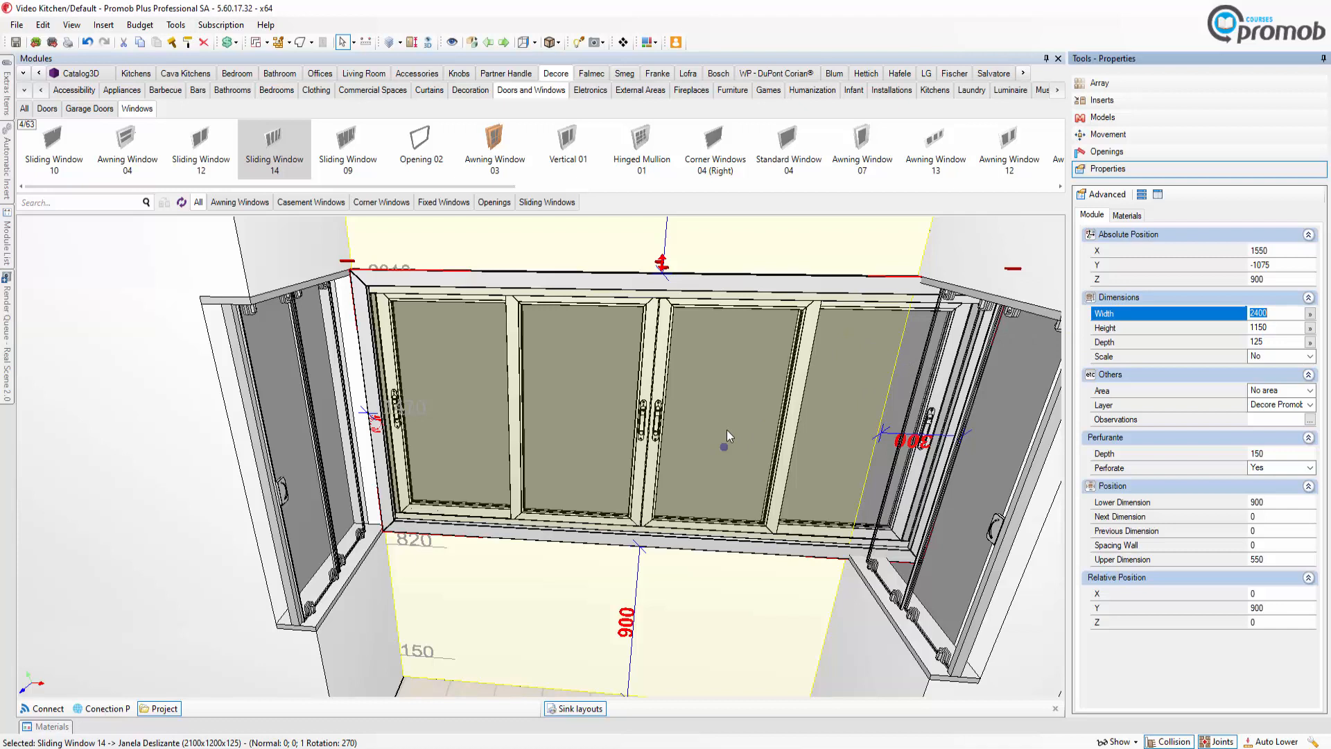
# Step: Displace Sliding Window 14 by 150 mm in negative X to centre it between the corner windows
pyautogui.click(1102, 133)
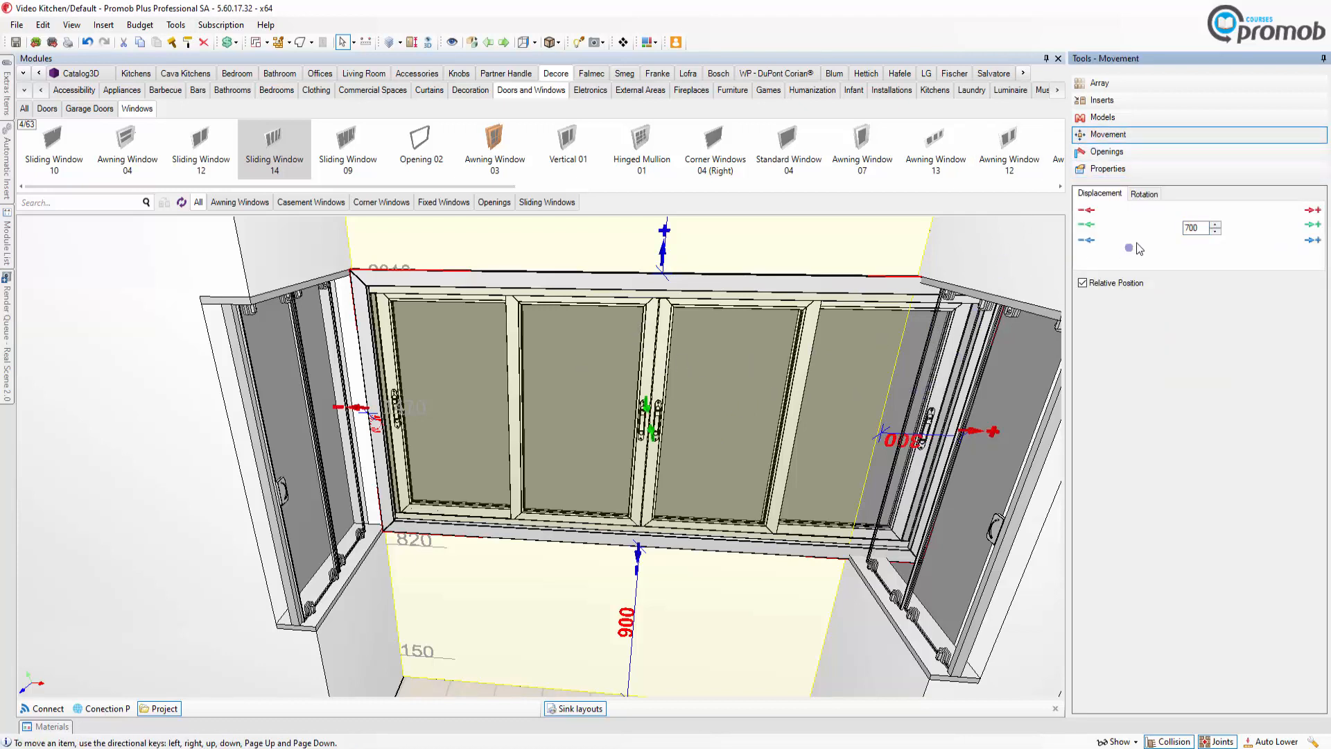
pyautogui.click(1197, 228)
pyautogui.moveTo(1199, 227); pyautogui.dragTo(1170, 231)
pyautogui.write('150')
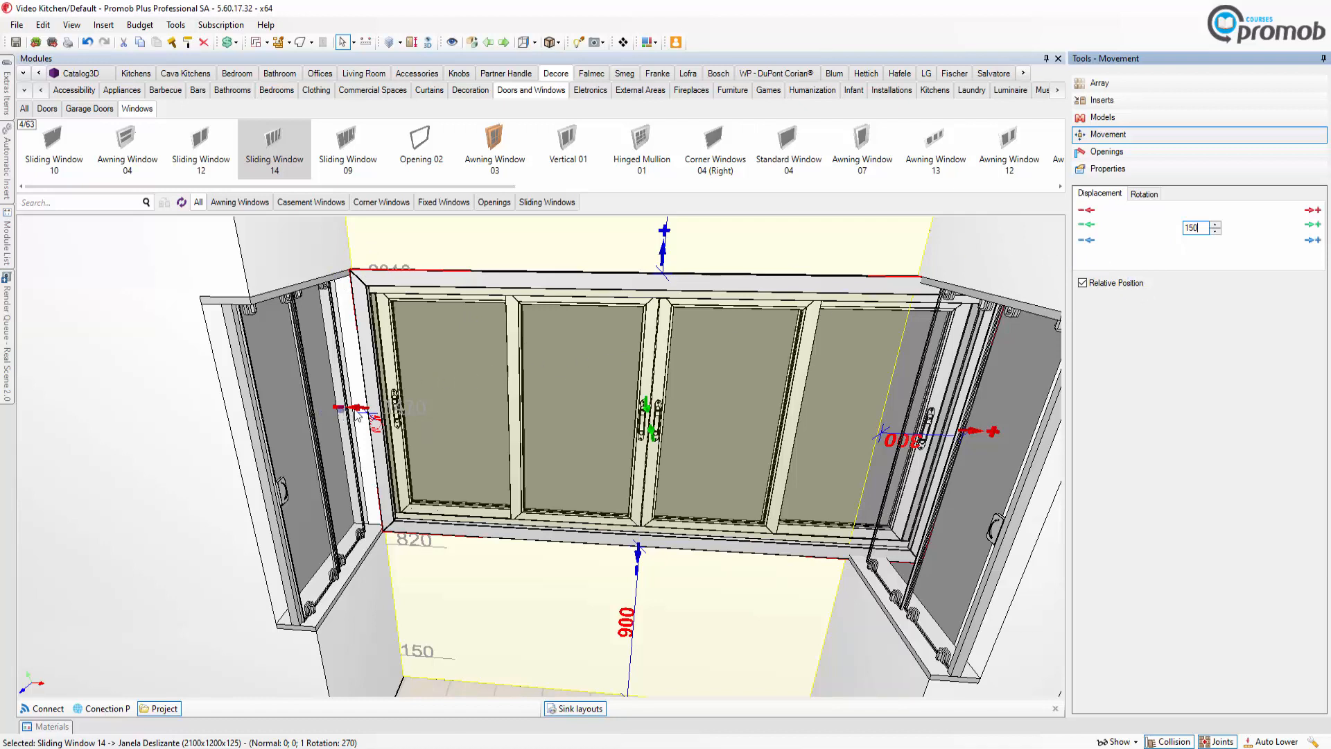
pyautogui.click(1086, 212)
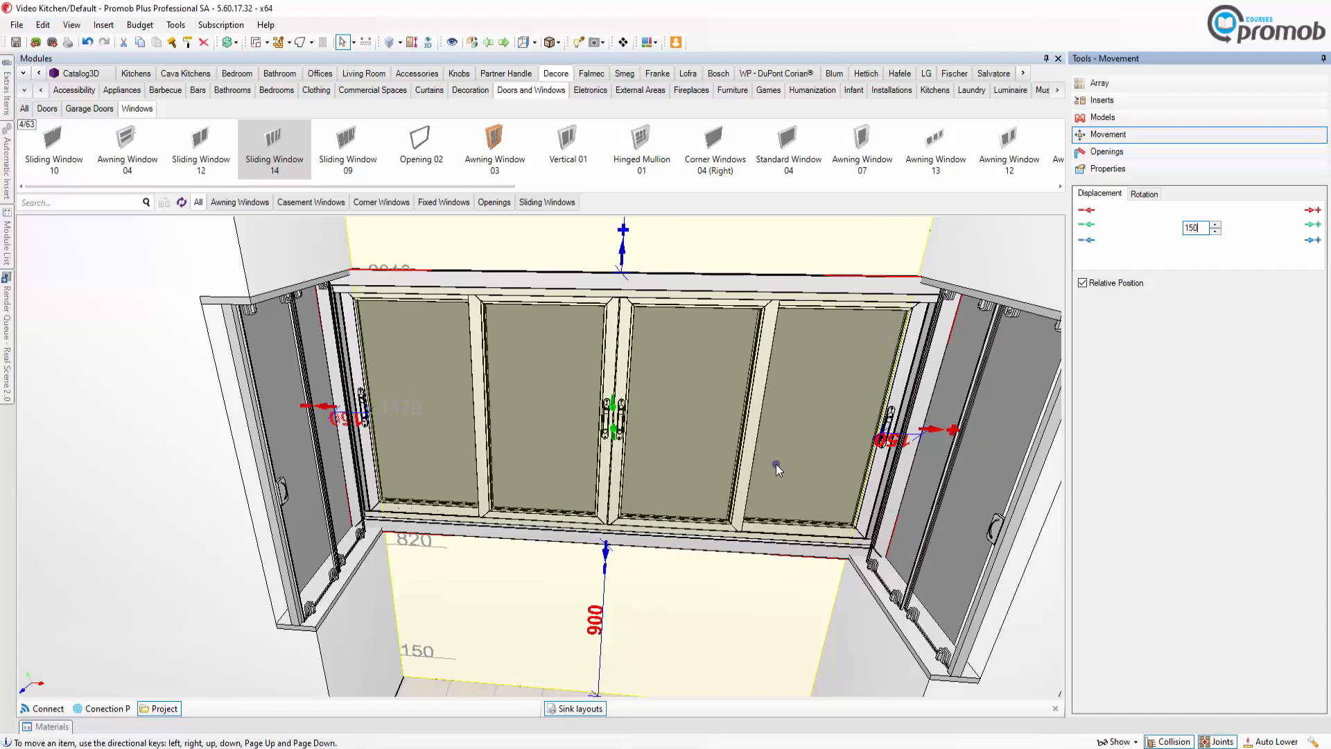
pyautogui.moveTo(776, 464)
pyautogui.mouseDown(button='middle')
pyautogui.moveTo(812, 409)
pyautogui.moveTo(905, 416)
pyautogui.moveTo(780, 396)
pyautogui.moveTo(873, 405)
pyautogui.moveTo(708, 451)
pyautogui.moveTo(795, 469)
pyautogui.mouseUp(button='middle')
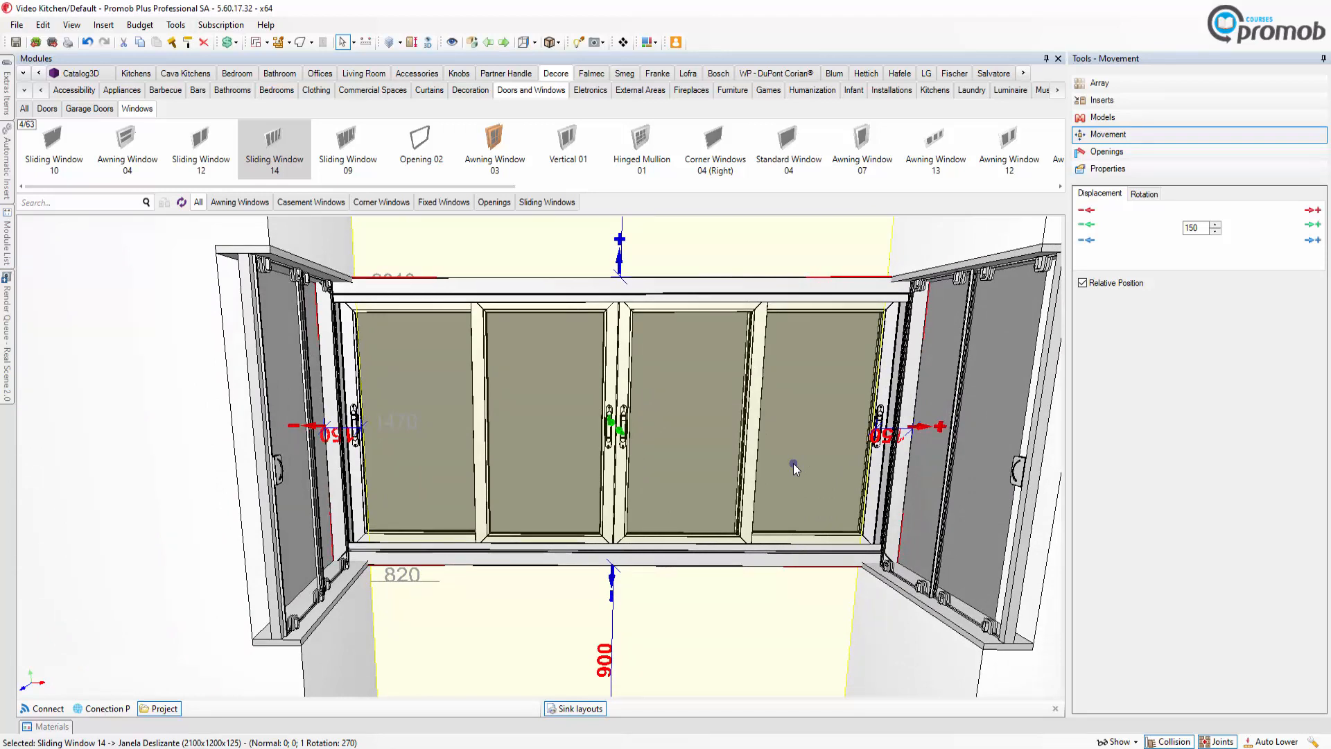
# Step: Select Corner Windows 04 (Right) and displace it 50 mm in positive X along its short wall
pyautogui.scroll(-3, 564, 513)
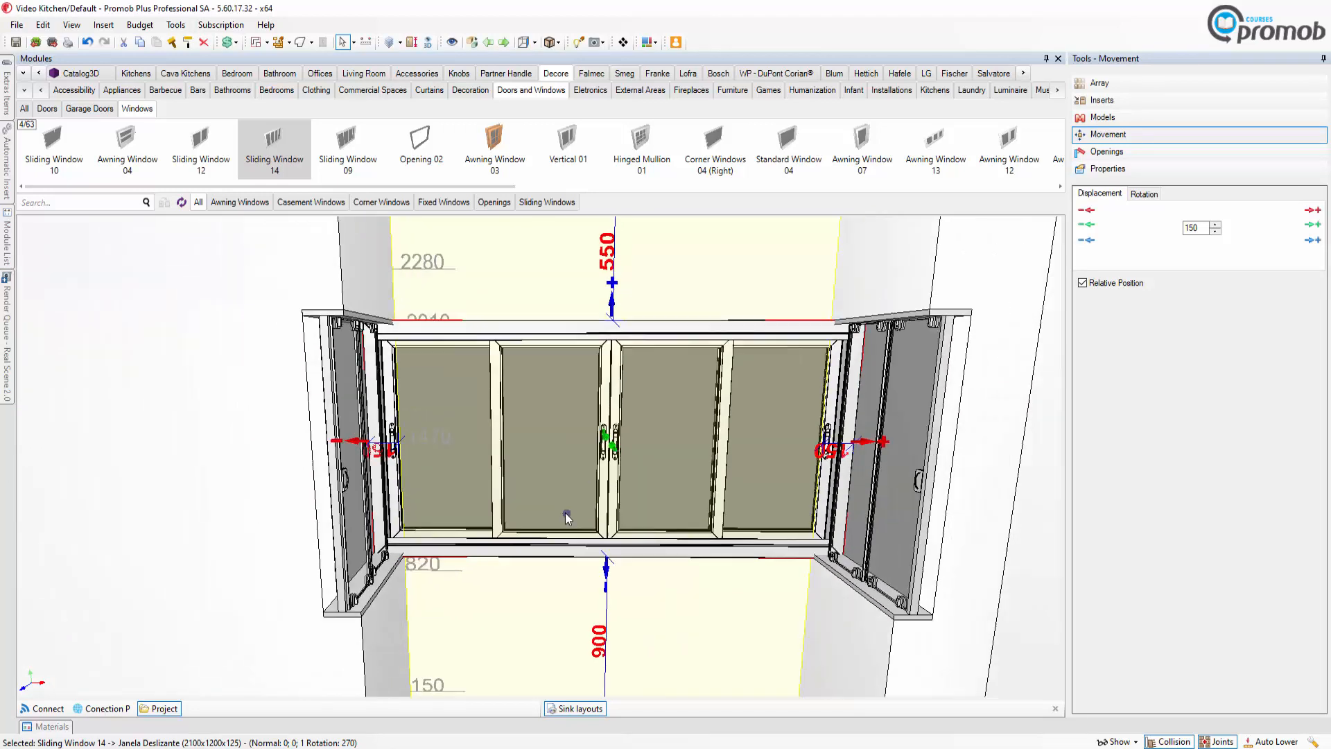
pyautogui.moveTo(538, 526); pyautogui.dragTo(493, 598, button='middle')
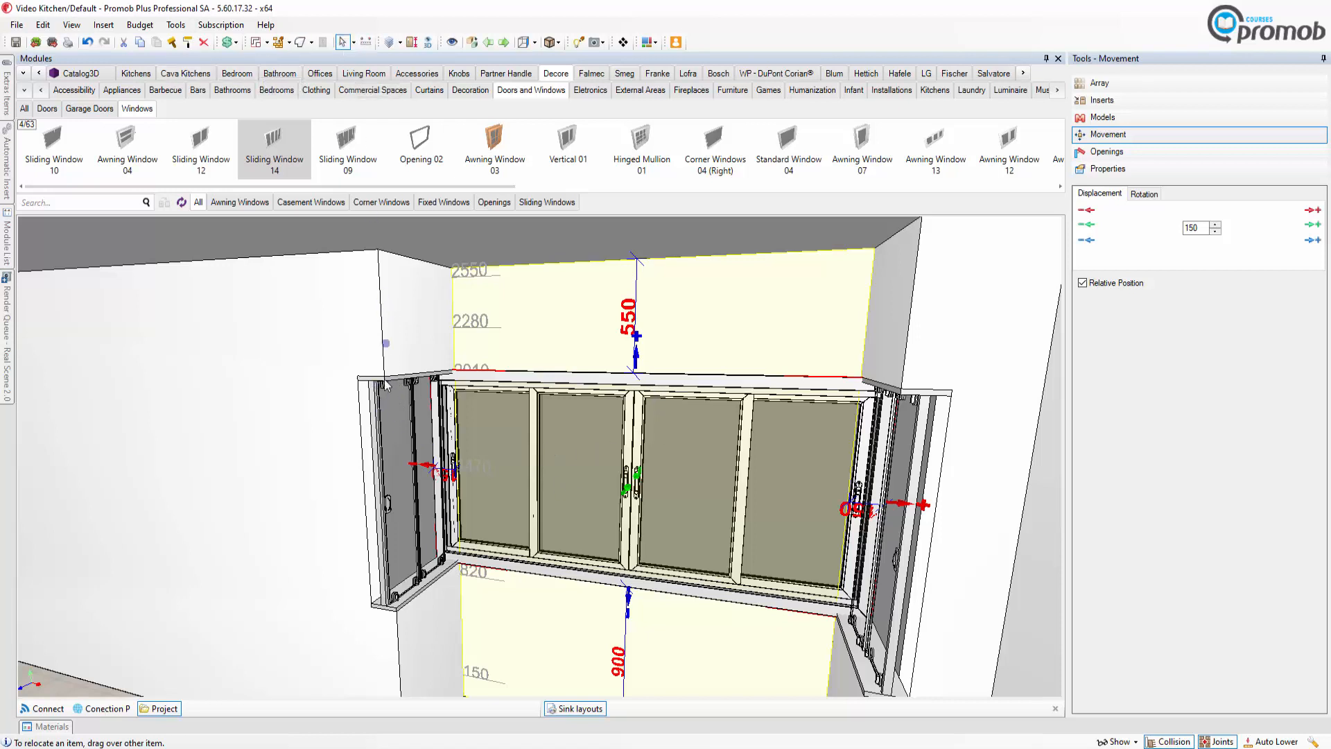
pyautogui.click(409, 391)
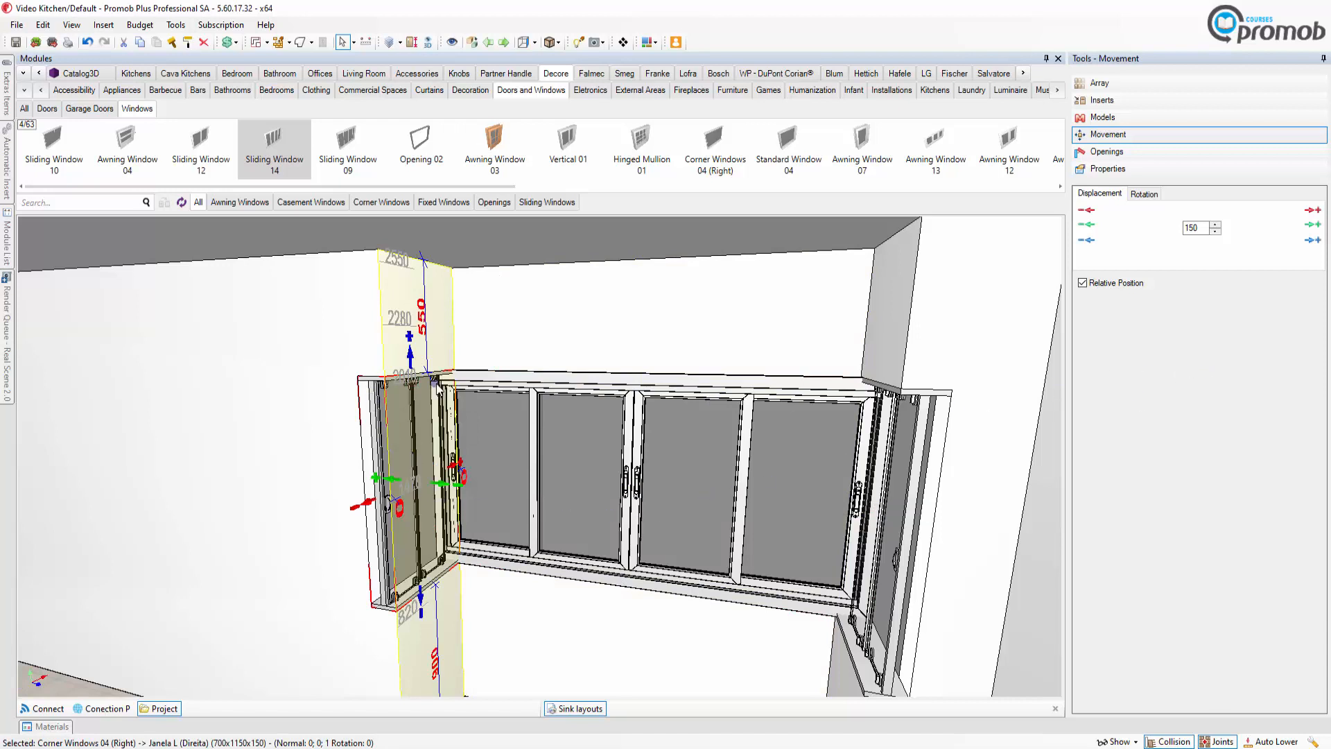
pyautogui.click(1197, 231)
pyautogui.moveTo(1199, 226); pyautogui.dragTo(1139, 234)
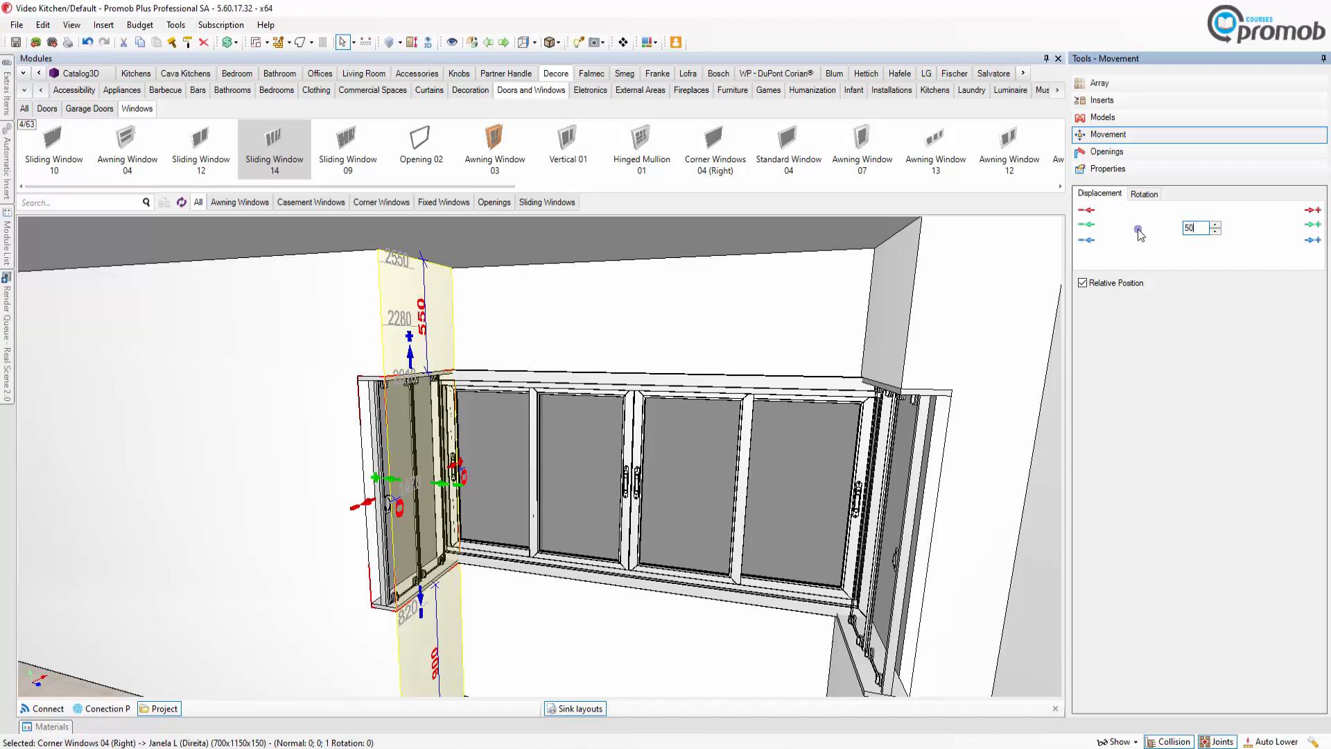
pyautogui.click(1304, 213)
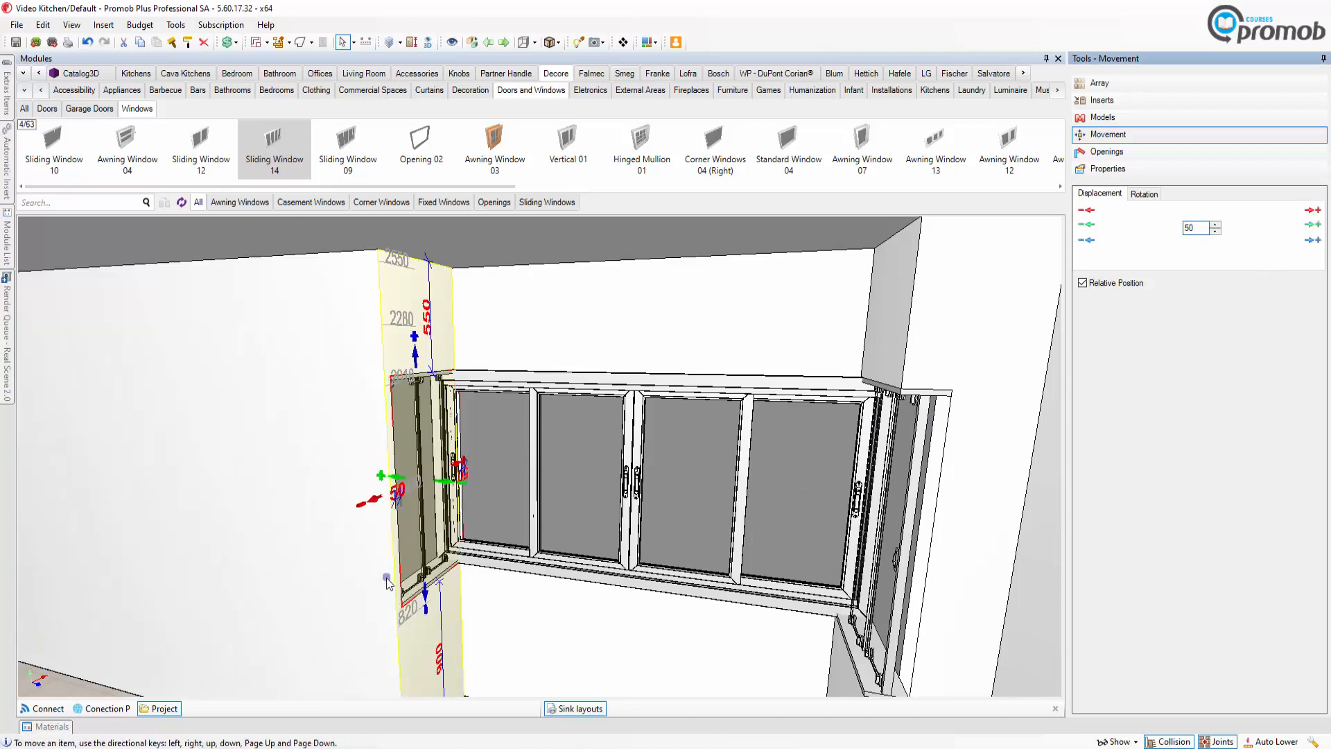
# Step: Select Corner Windows 03 (Left) on the opposite short wall and displace it 50 mm in negative X
pyautogui.moveTo(386, 576); pyautogui.dragTo(516, 563, button='middle')
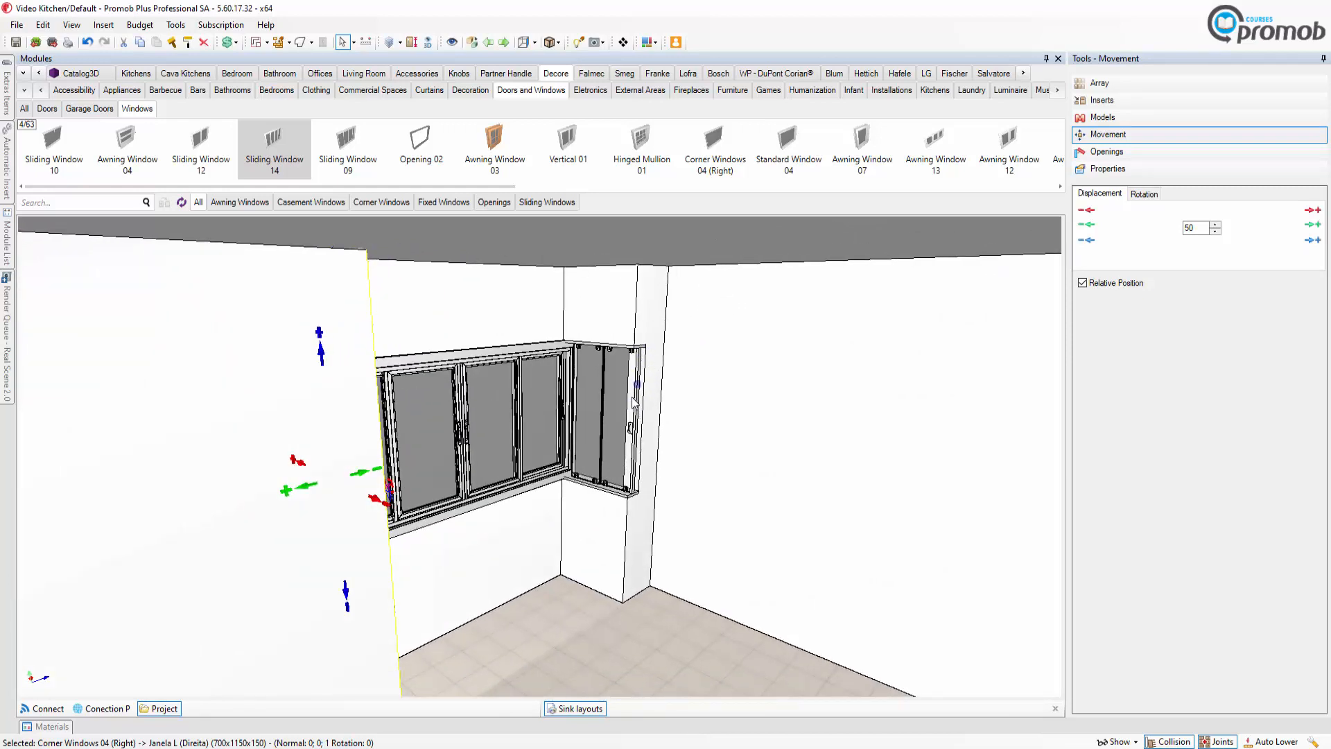
pyautogui.click(613, 350)
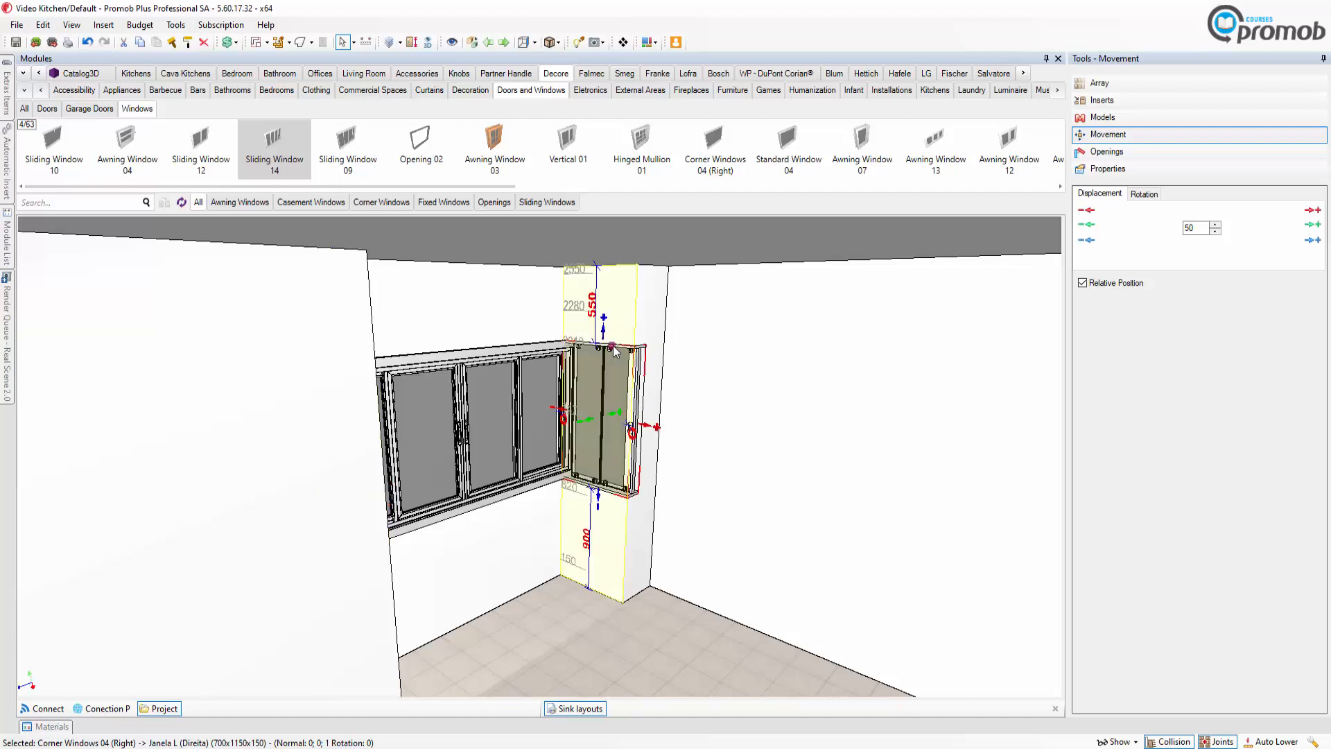
pyautogui.click(1086, 210)
# Step: Insert Side Hung Door 01 on the outer face of the long wall, at floor level against the projecting wall corner
pyautogui.moveTo(547, 620); pyautogui.dragTo(720, 522, button='middle')
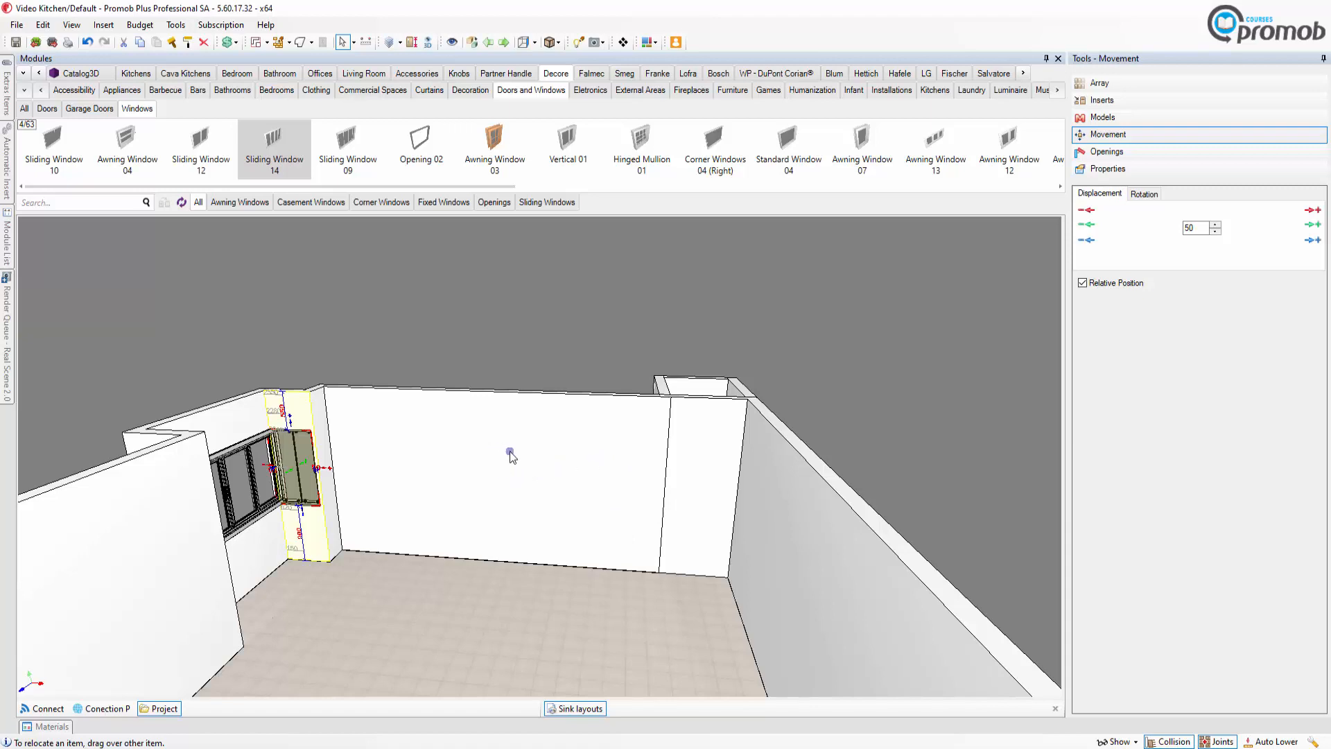
pyautogui.moveTo(511, 453); pyautogui.dragTo(1068, 462, button='middle')
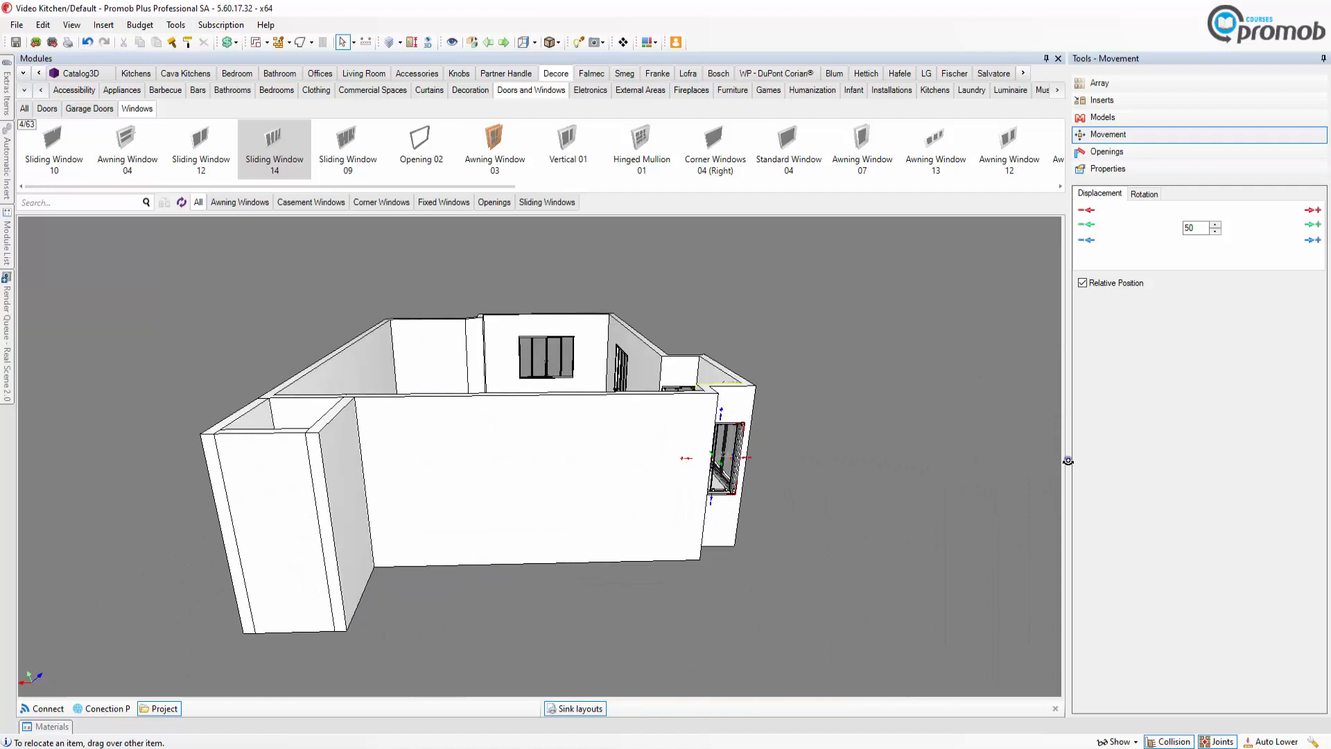
pyautogui.click(46, 109)
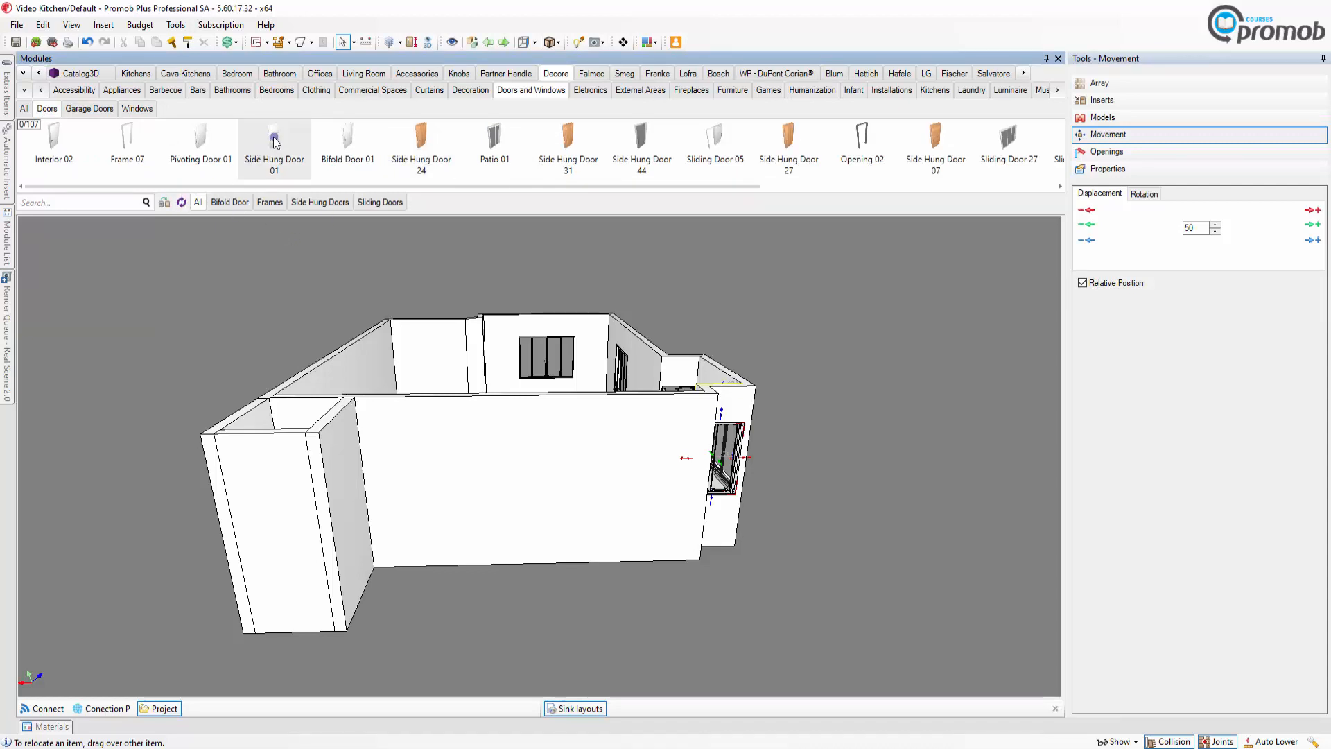
pyautogui.moveTo(275, 142); pyautogui.dragTo(369, 574)
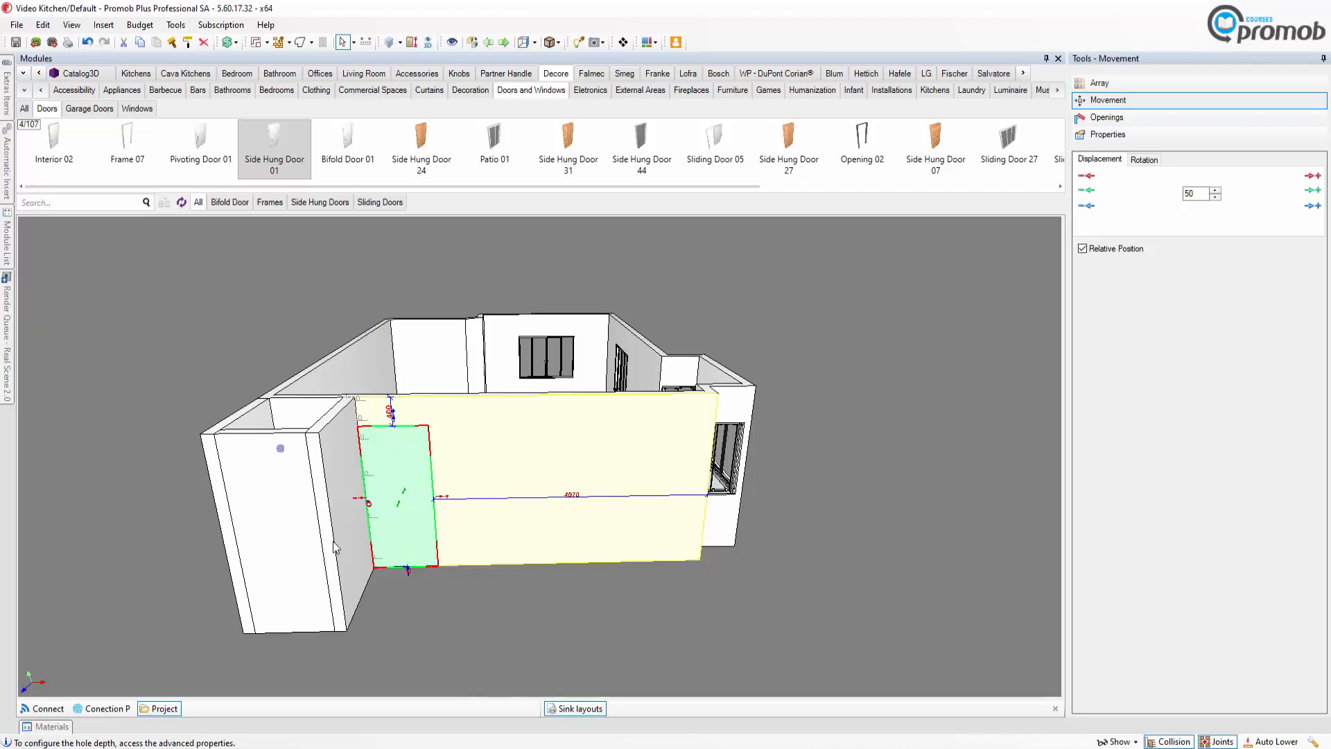
pyautogui.click(372, 584)
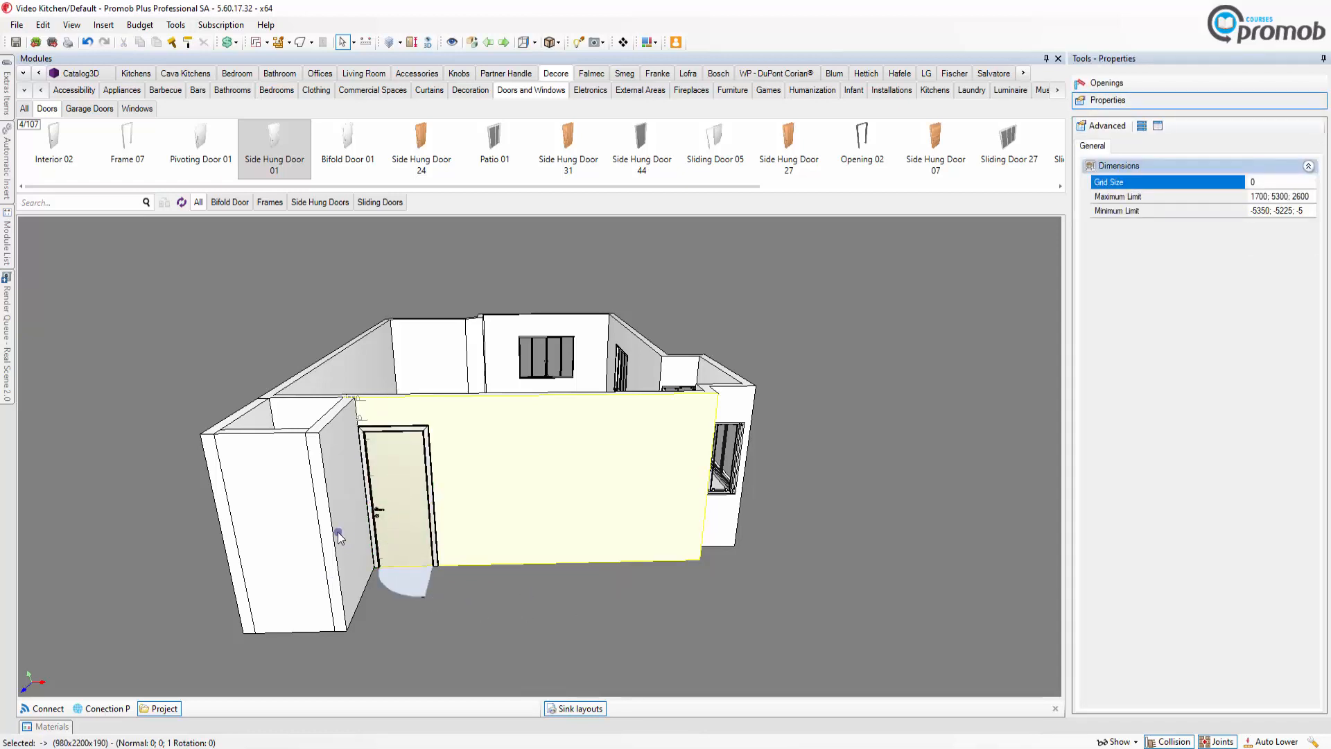
# Step: Mirror Side Hung Door 01 to swap its hinge side, and view its opening angle settings
pyautogui.click(399, 476)
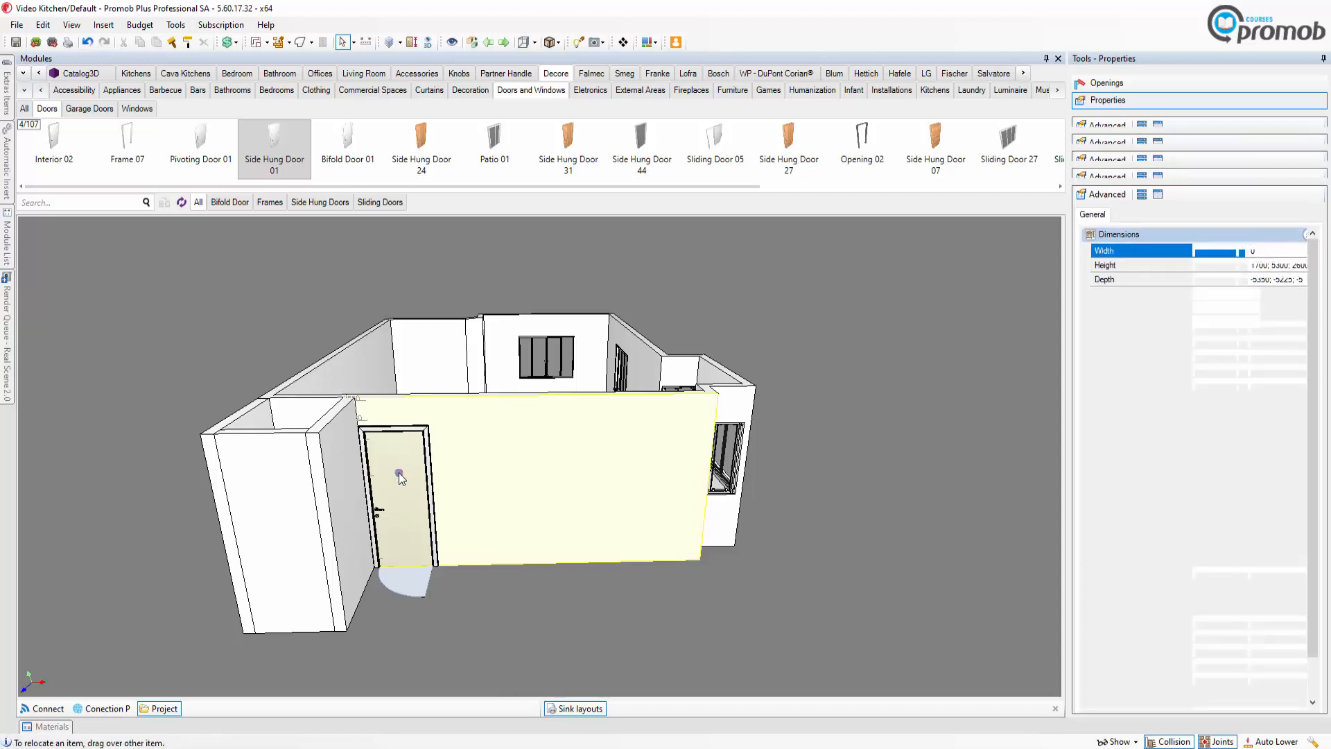
pyautogui.rightClick(399, 476)
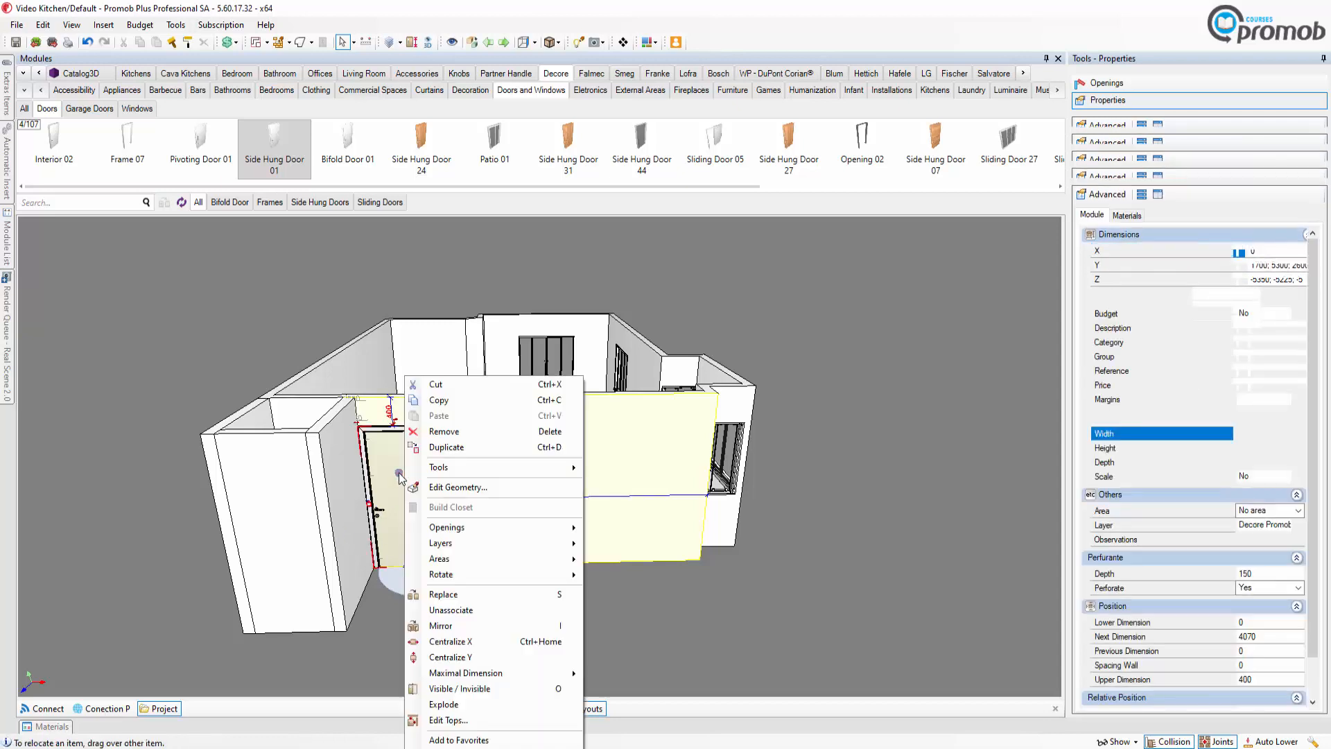
pyautogui.click(456, 625)
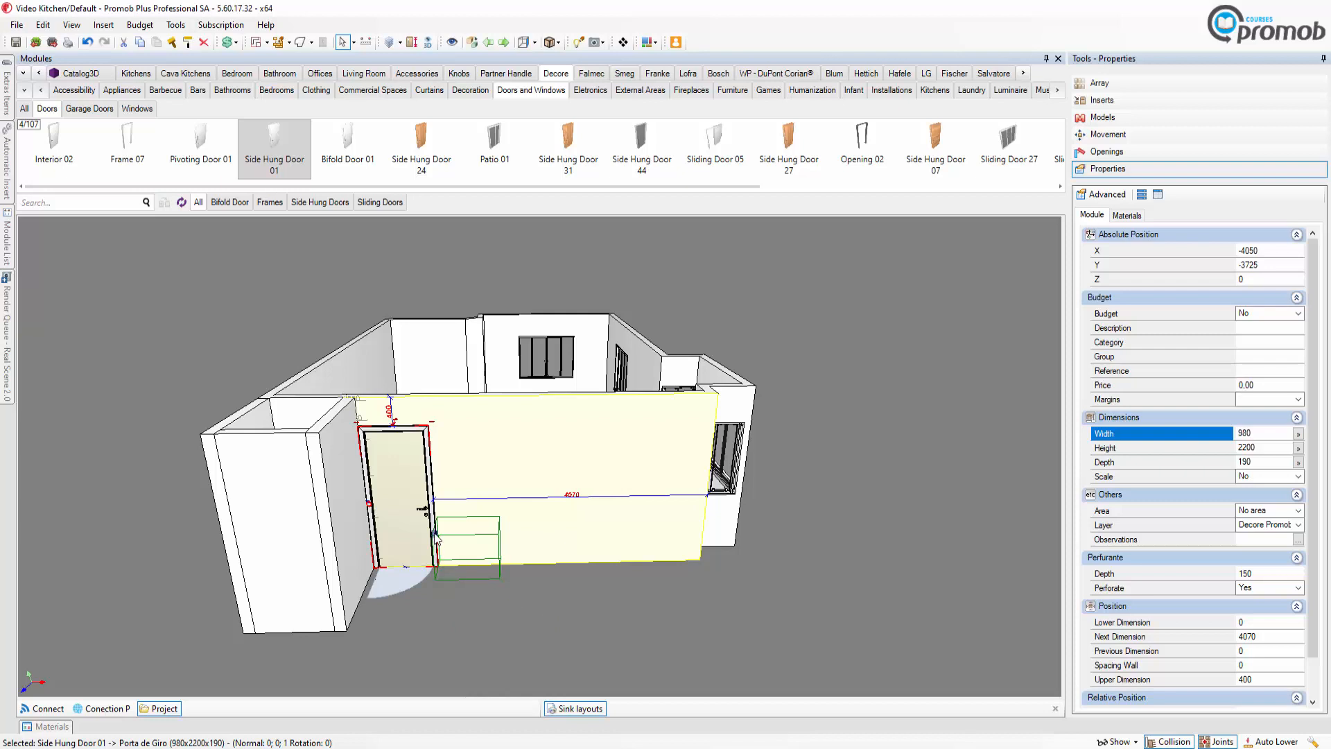
pyautogui.click(1118, 153)
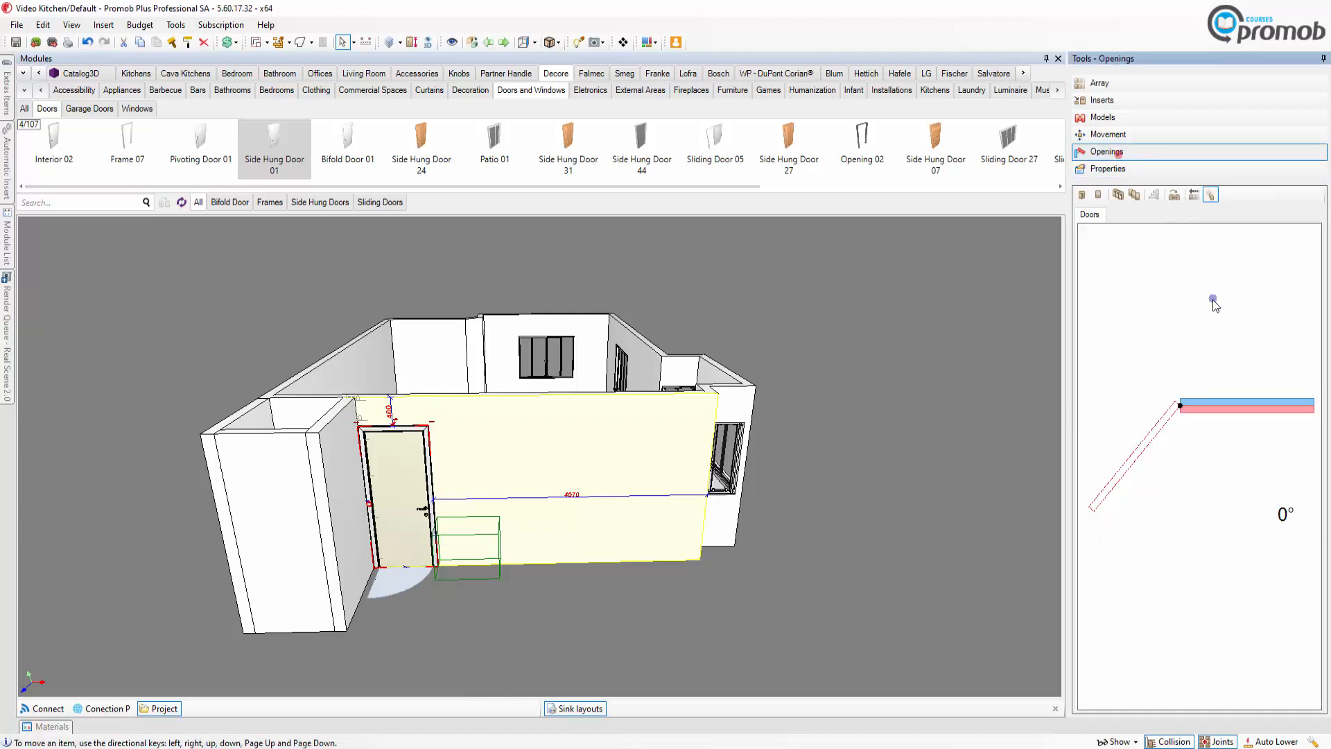
pyautogui.moveTo(1253, 415)
pyautogui.mouseDown()
pyautogui.moveTo(1141, 479)
pyautogui.moveTo(1195, 489)
pyautogui.moveTo(1181, 495)
pyautogui.moveTo(1279, 413)
pyautogui.moveTo(1220, 479)
pyautogui.moveTo(1259, 459)
pyautogui.moveTo(1273, 407)
pyautogui.mouseUp()
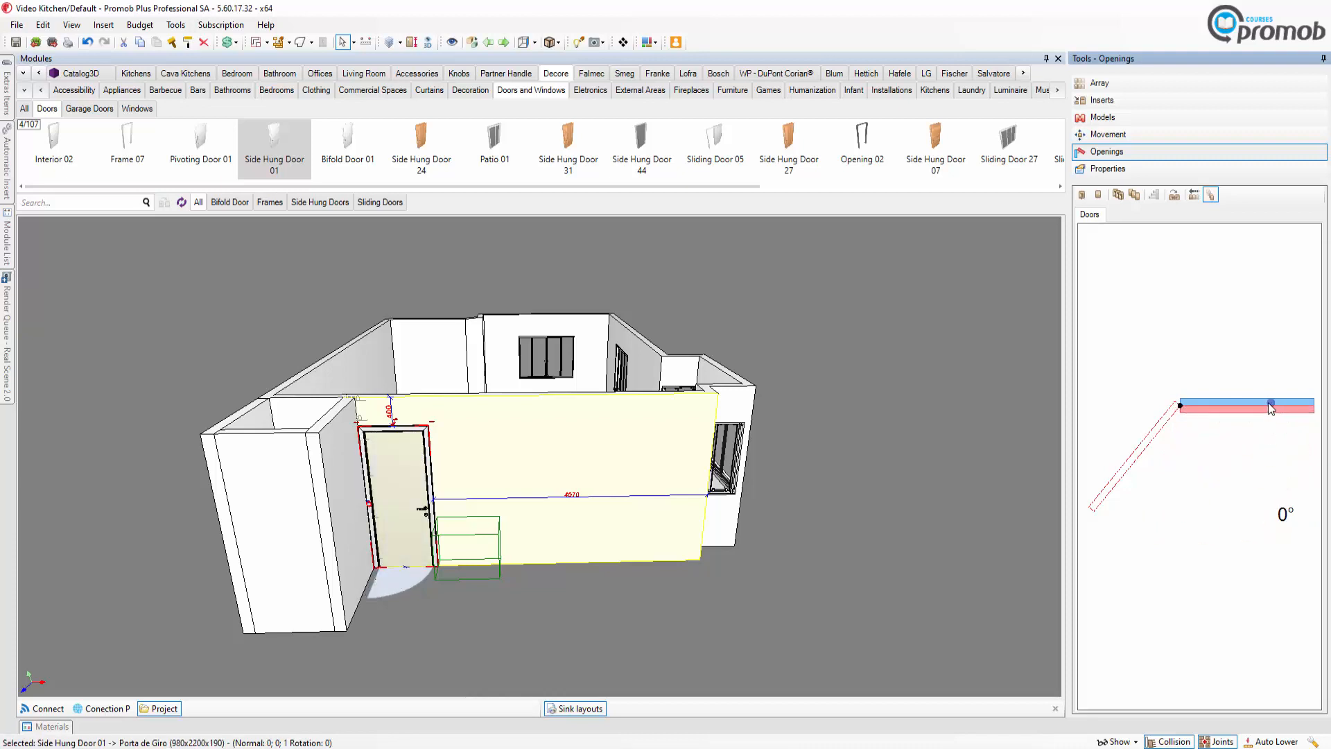
# Step: Insert Exterior 02 at floor level on the inner face of the short wall beside Side Hung Door 01
pyautogui.moveTo(500, 540); pyautogui.dragTo(1000, 572, button='middle')
pyautogui.moveTo(446, 617); pyautogui.dragTo(364, 564, button='middle')
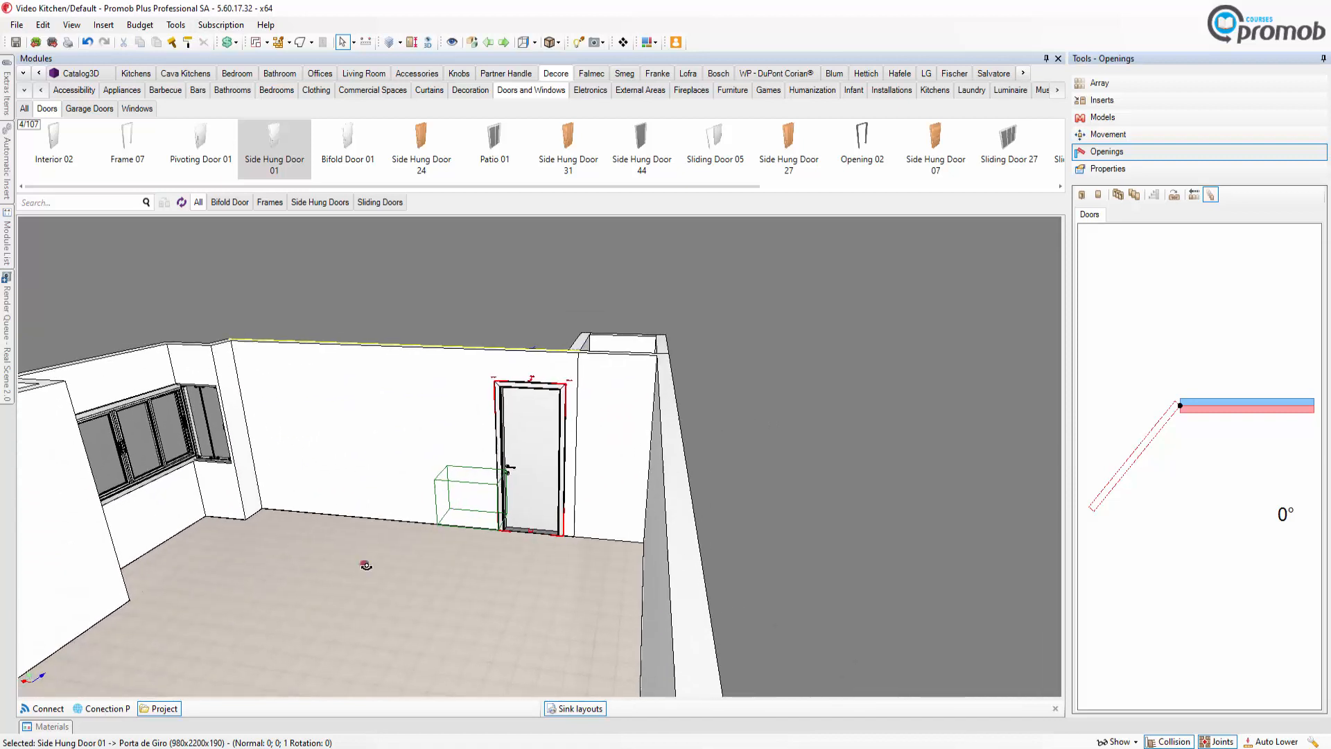
pyautogui.moveTo(364, 563); pyautogui.dragTo(392, 591)
pyautogui.moveTo(392, 592); pyautogui.dragTo(413, 595, button='middle')
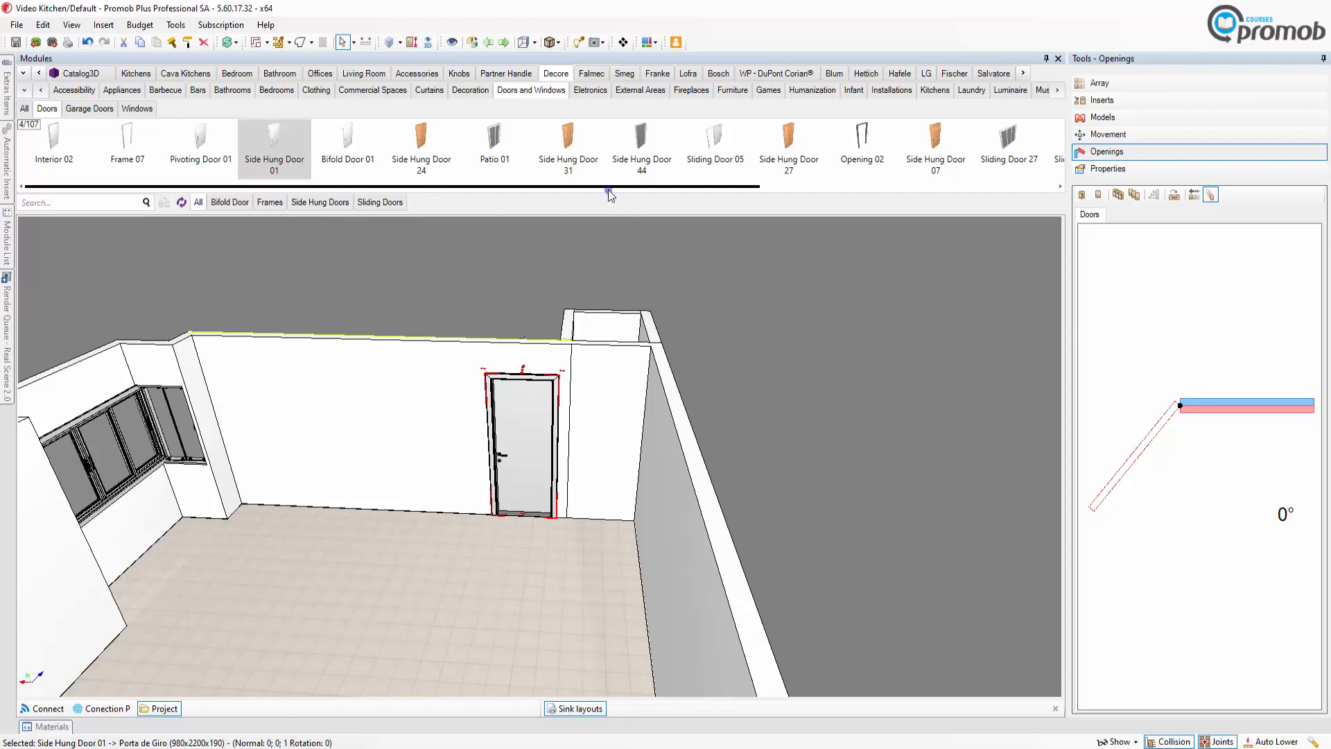
pyautogui.moveTo(613, 191); pyautogui.dragTo(925, 196)
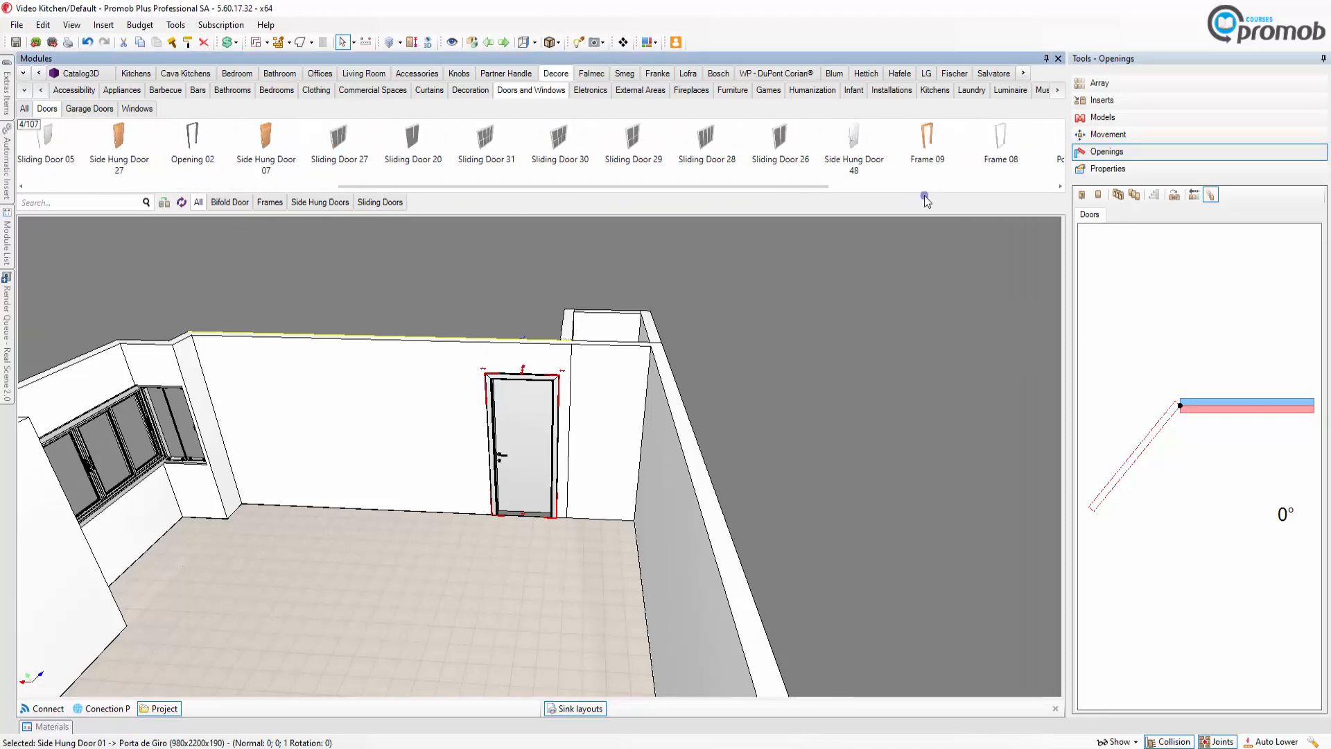
pyautogui.moveTo(586, 192); pyautogui.dragTo(843, 194)
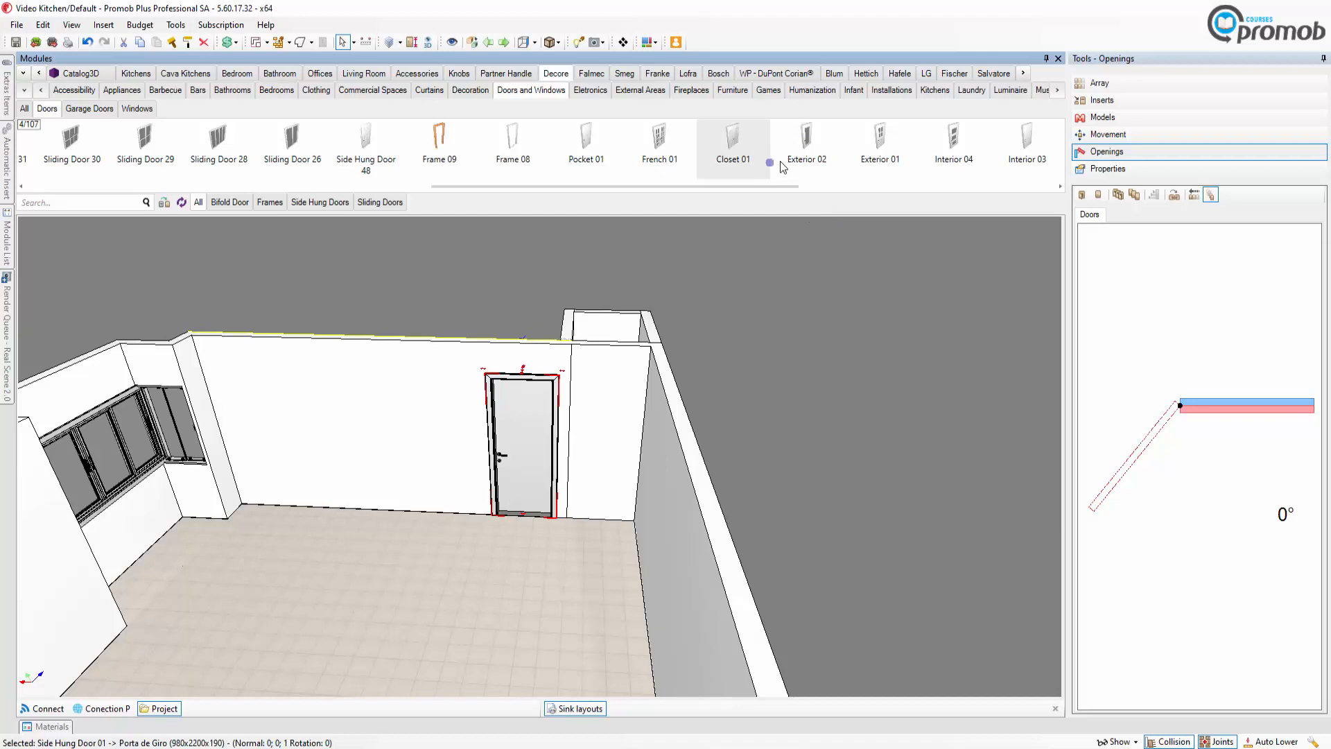
pyautogui.moveTo(806, 143); pyautogui.dragTo(577, 532)
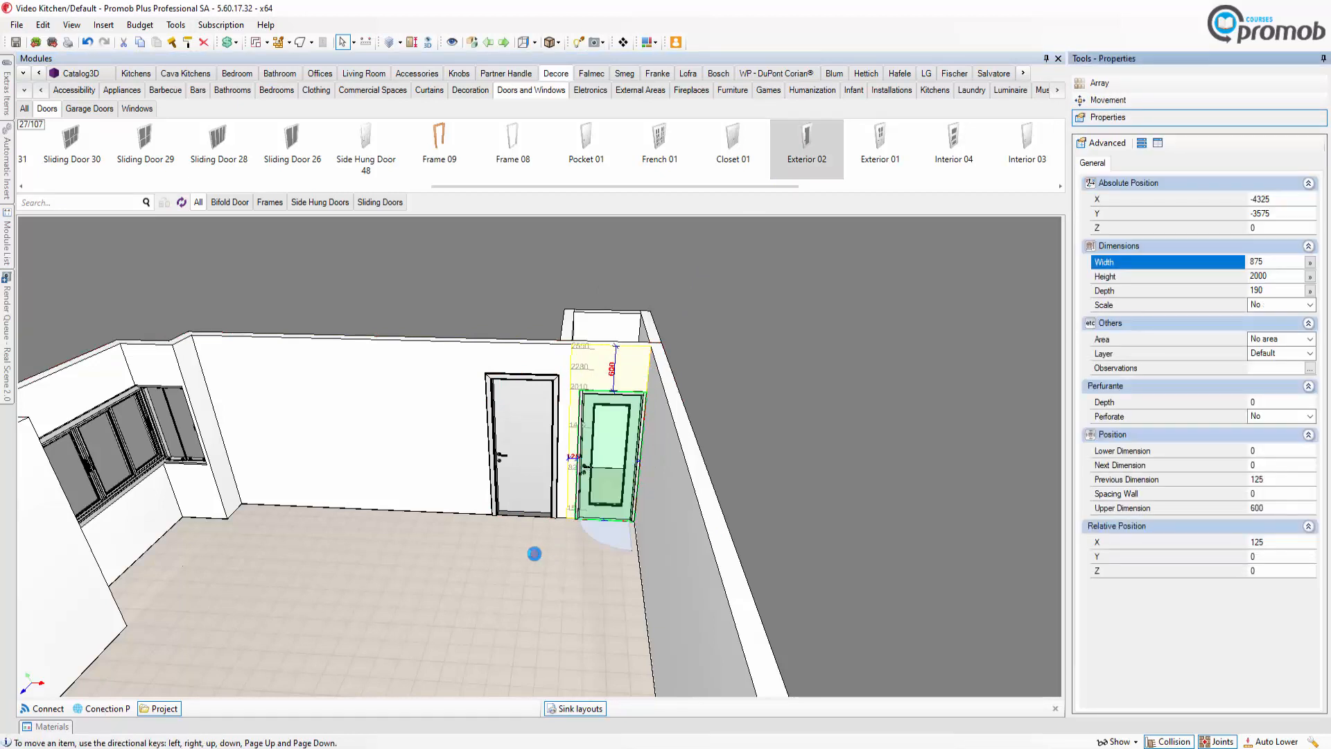
# Step: Centralize the Exterior 02 door along X on its wall and set its height to 2100 mm
pyautogui.click(609, 401)
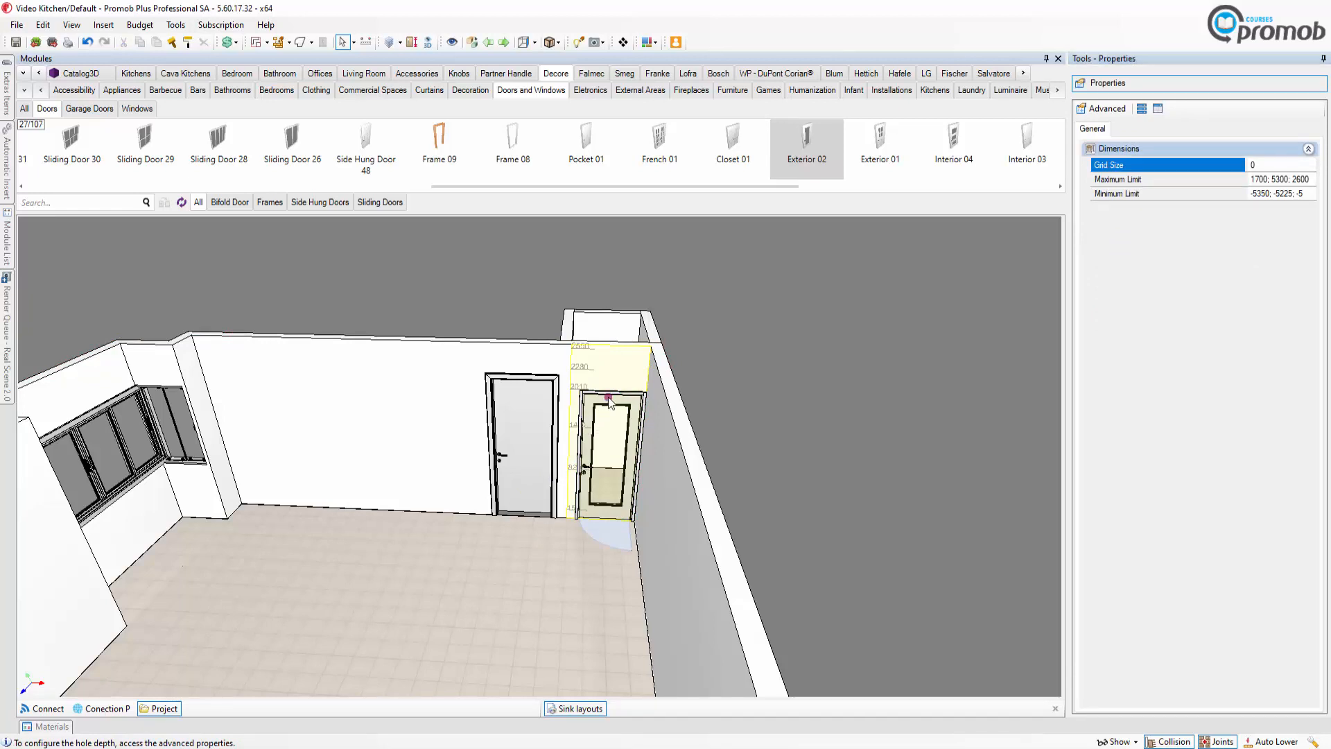
pyautogui.rightClick(610, 445)
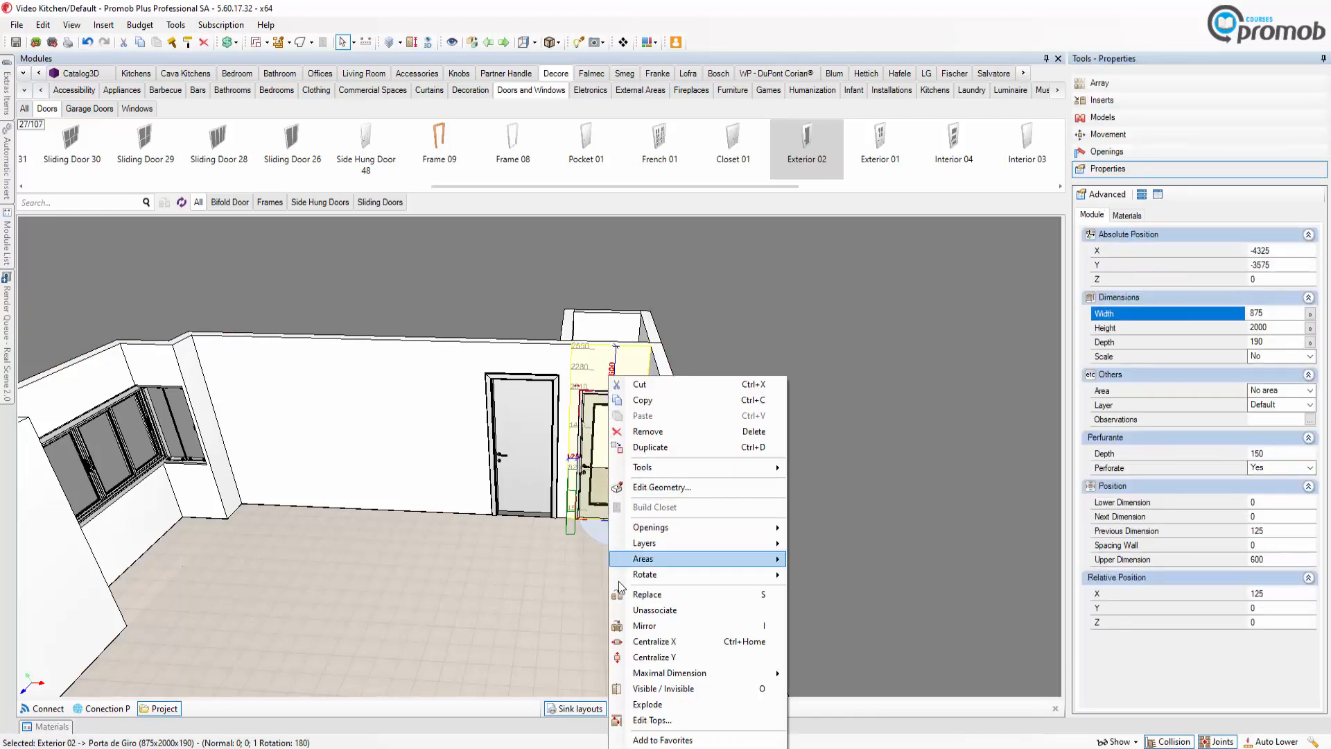
pyautogui.click(643, 642)
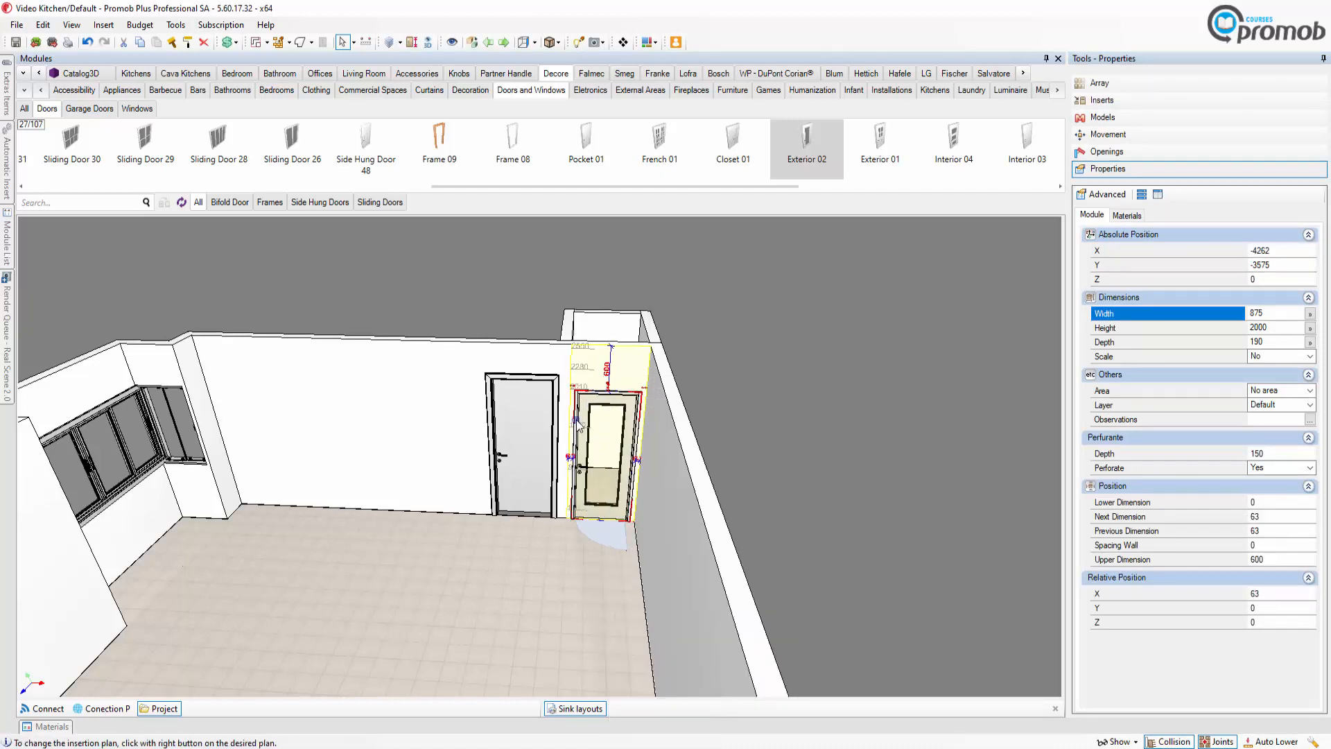
pyautogui.click(1279, 325)
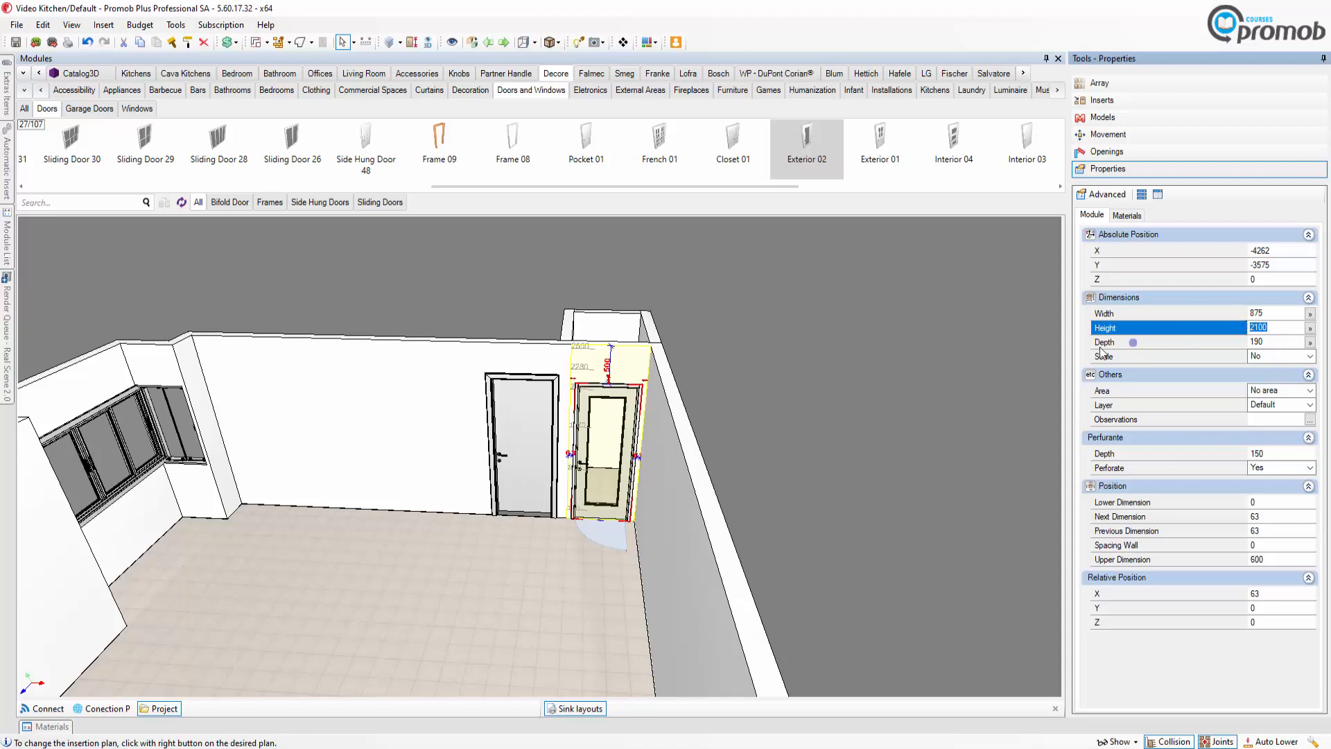
# Step: Resize Side Hung Door 01 to 2100 mm high and 870 mm wide, and move it back against the projecting wall corner
pyautogui.click(527, 427)
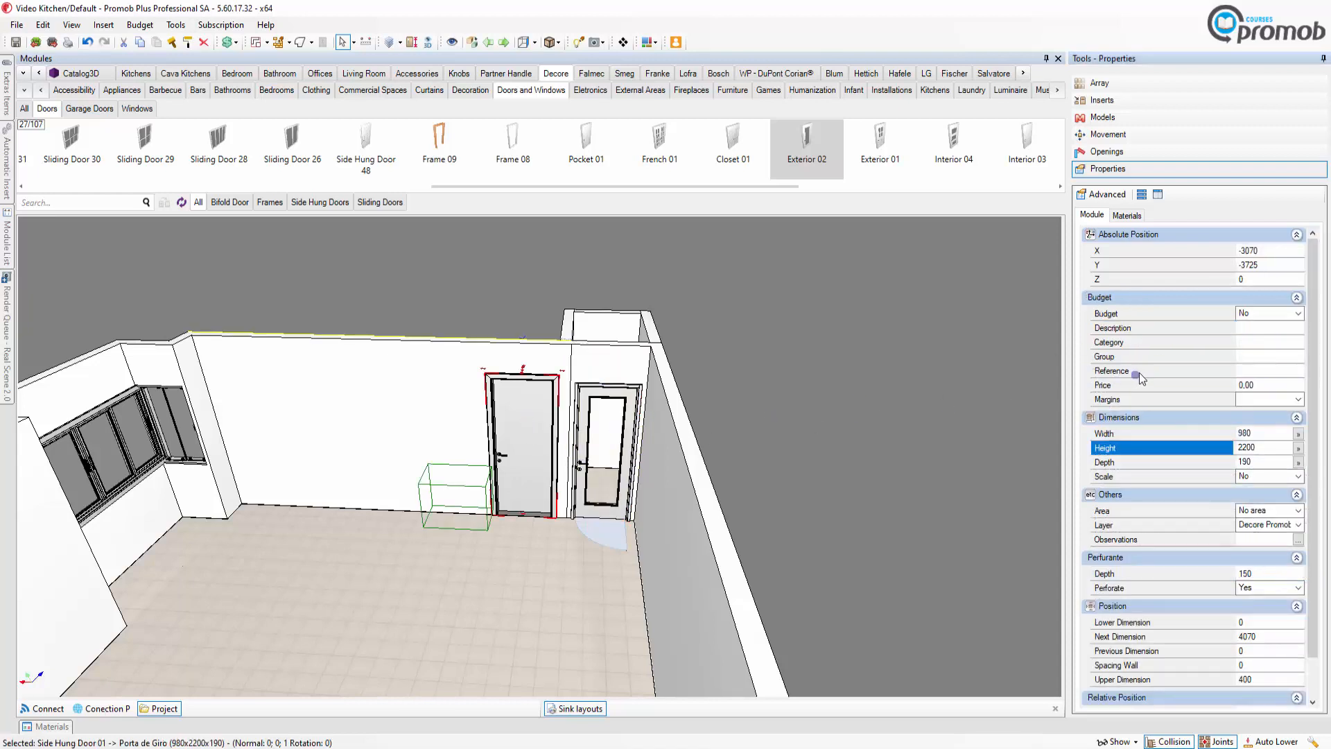
pyautogui.doubleClick(1261, 448)
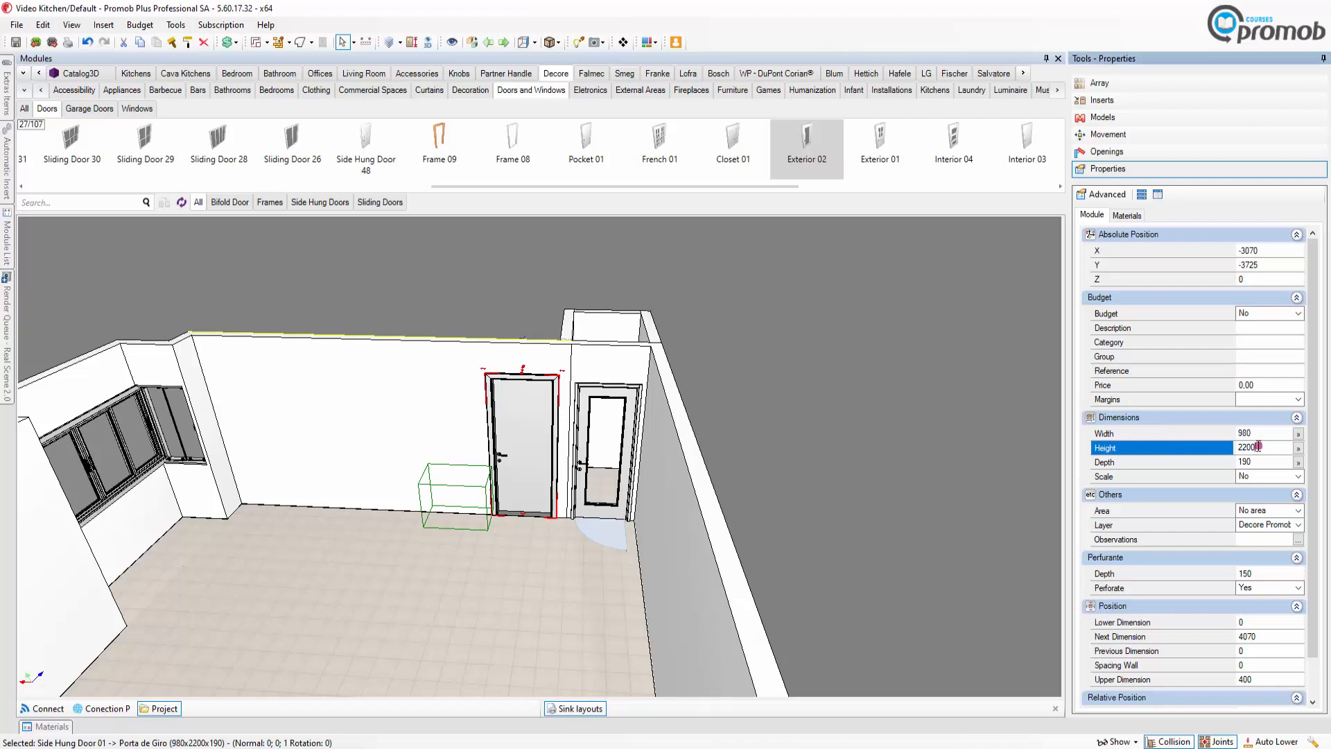
pyautogui.write('2100')
pyautogui.press('Return')
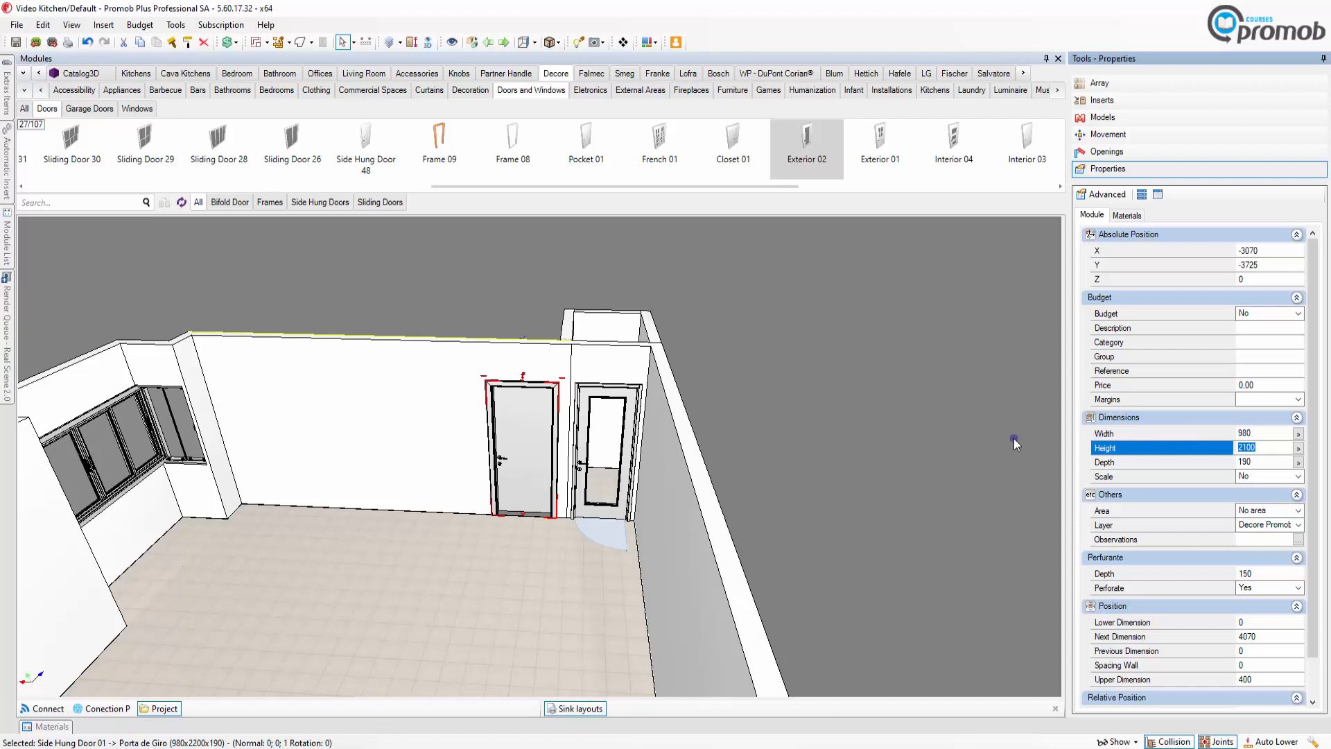
pyautogui.click(1257, 432)
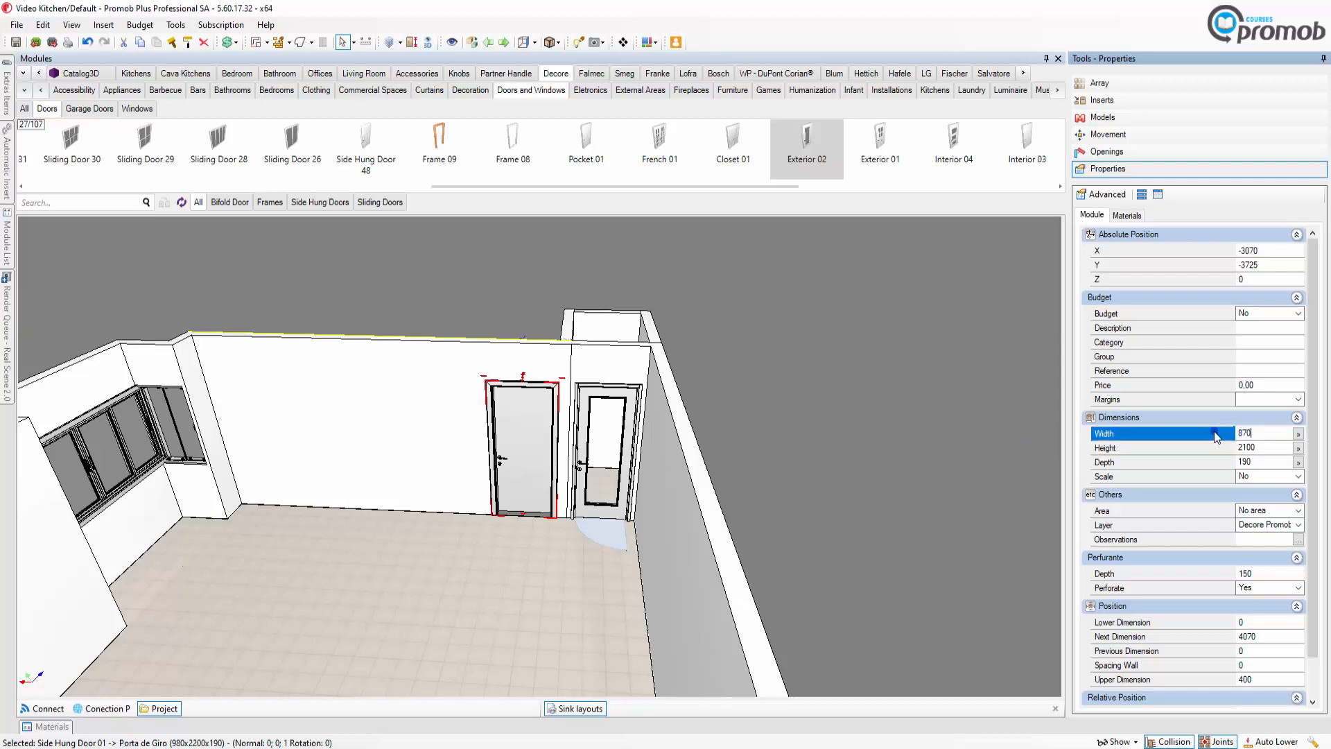
pyautogui.write('870')
pyautogui.press('Return')
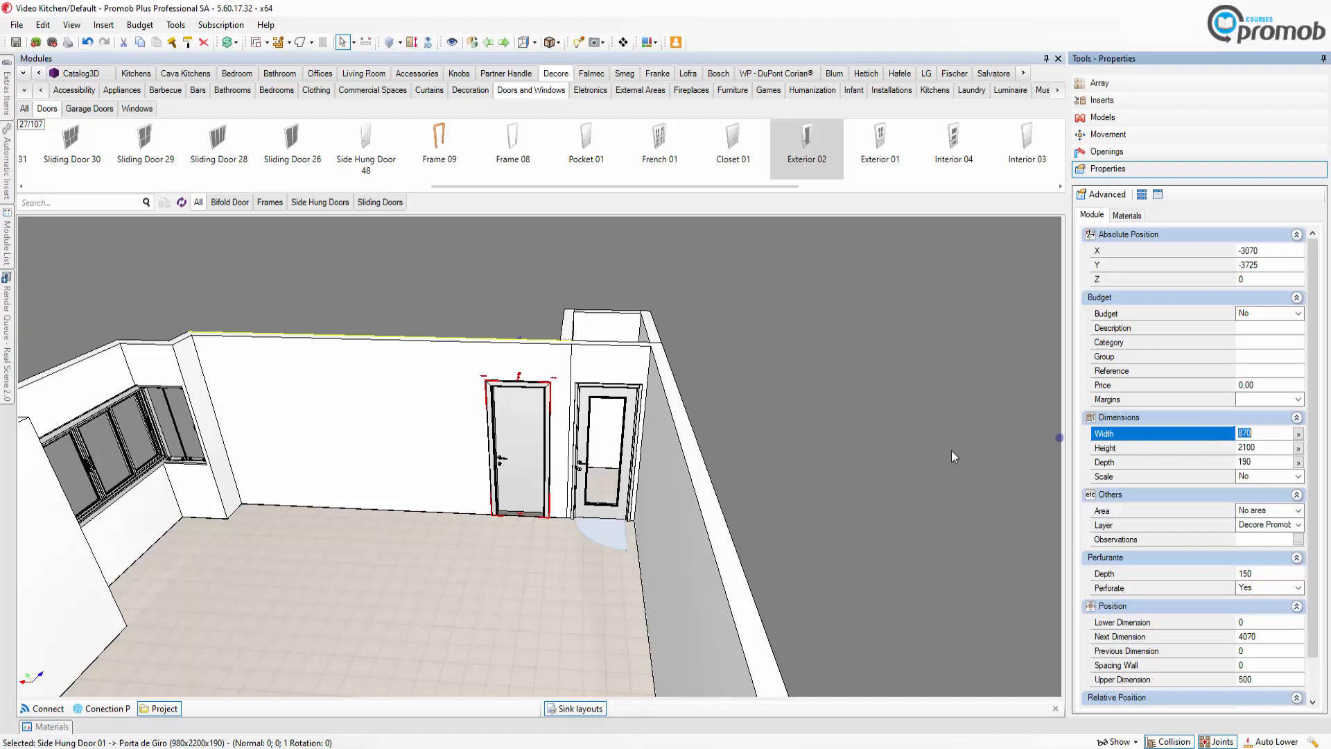
pyautogui.moveTo(532, 440); pyautogui.dragTo(568, 548)
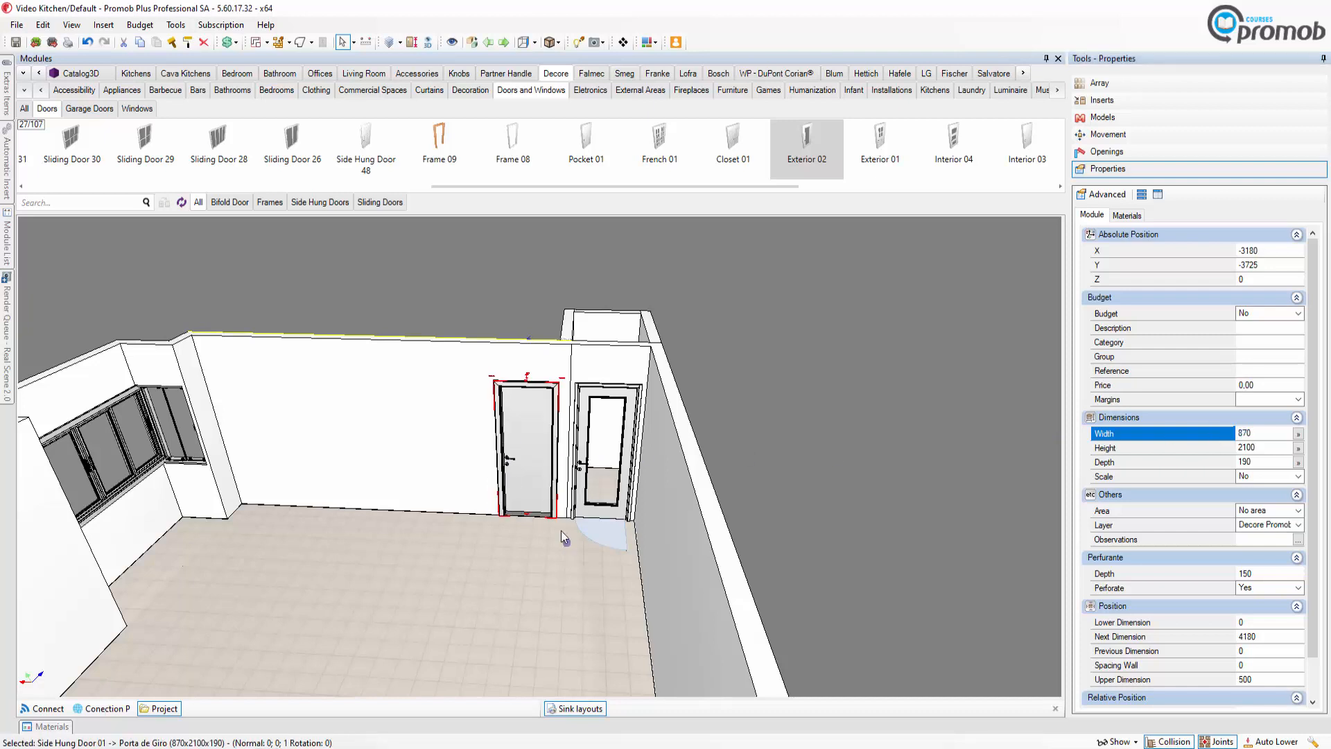
# Step: Delete the Exterior 02 door from the inner face of the short wall
pyautogui.moveTo(504, 556); pyautogui.dragTo(508, 591, button='middle')
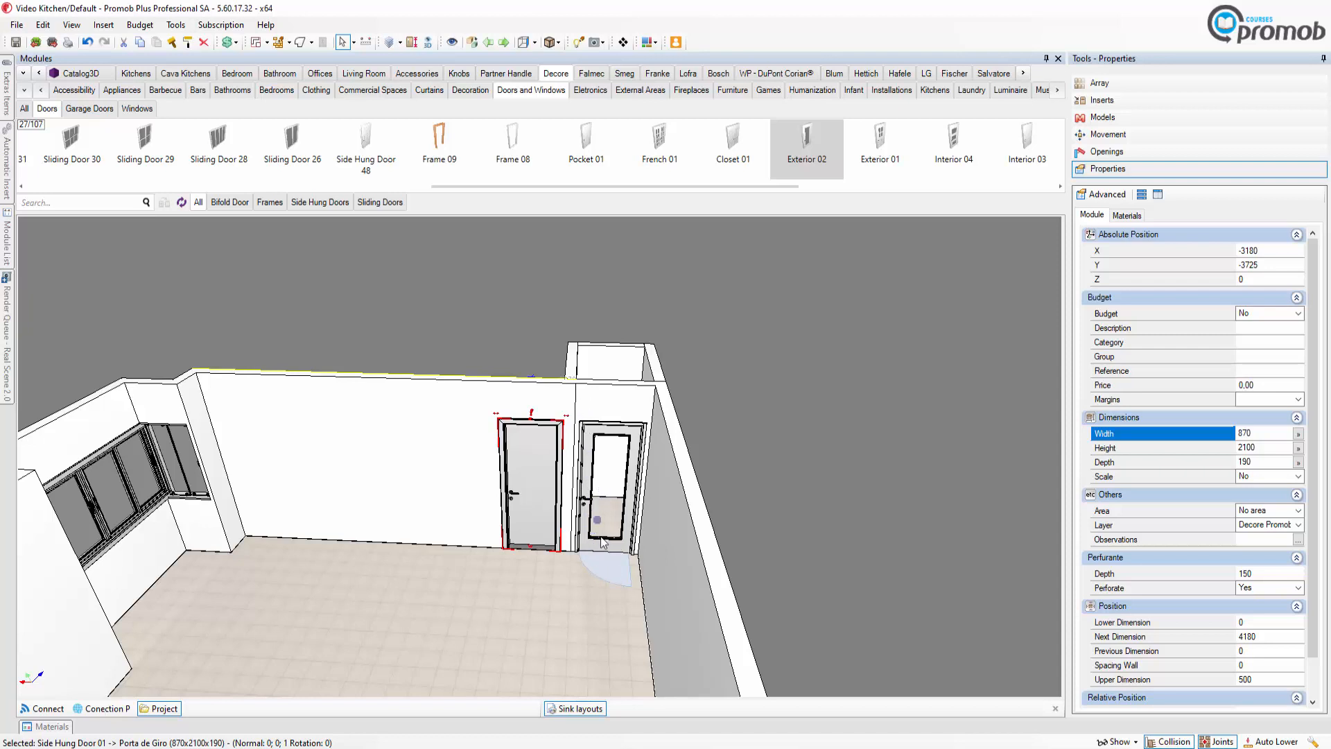
pyautogui.click(608, 433)
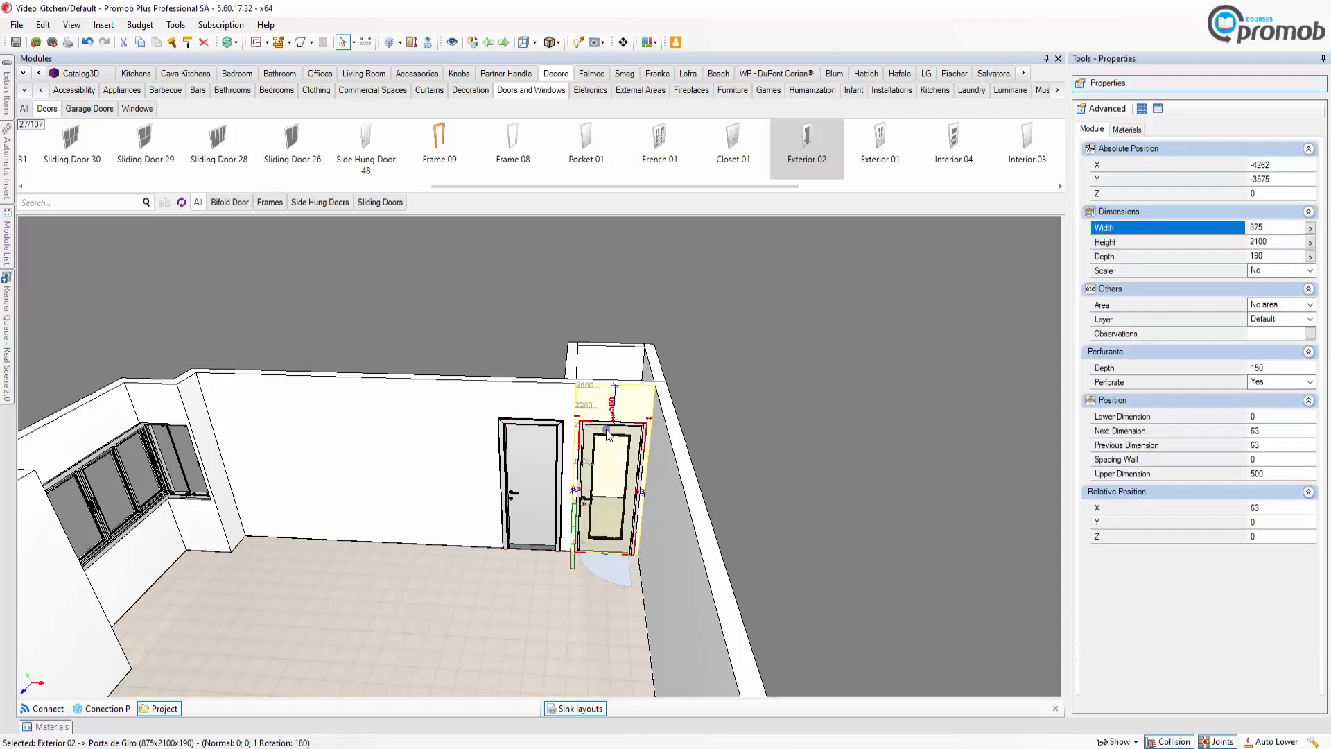
pyautogui.press('Delete')
# Step: Lower the outer 1000 mm end wall of the projecting niche to open access to its interior
pyautogui.moveTo(602, 436); pyautogui.dragTo(1150, 460, button='middle')
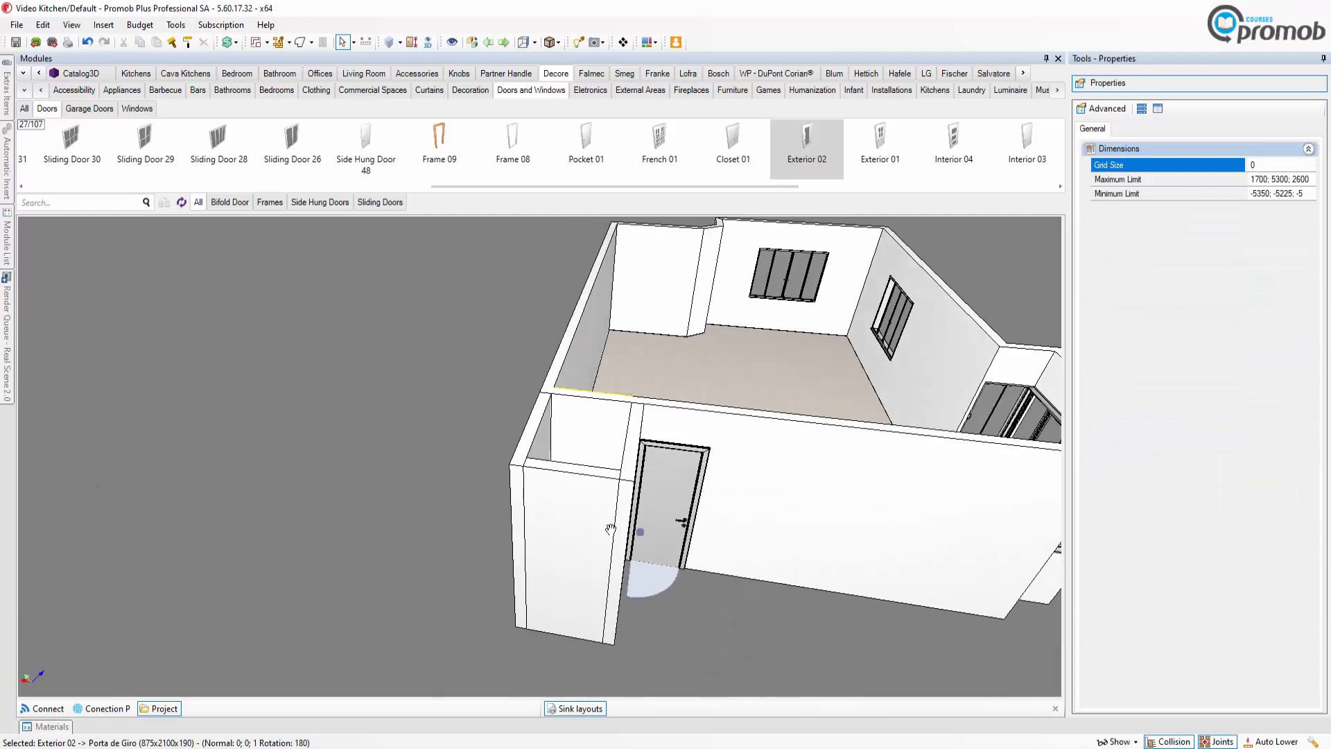
pyautogui.moveTo(571, 540); pyautogui.dragTo(571, 461, button='middle')
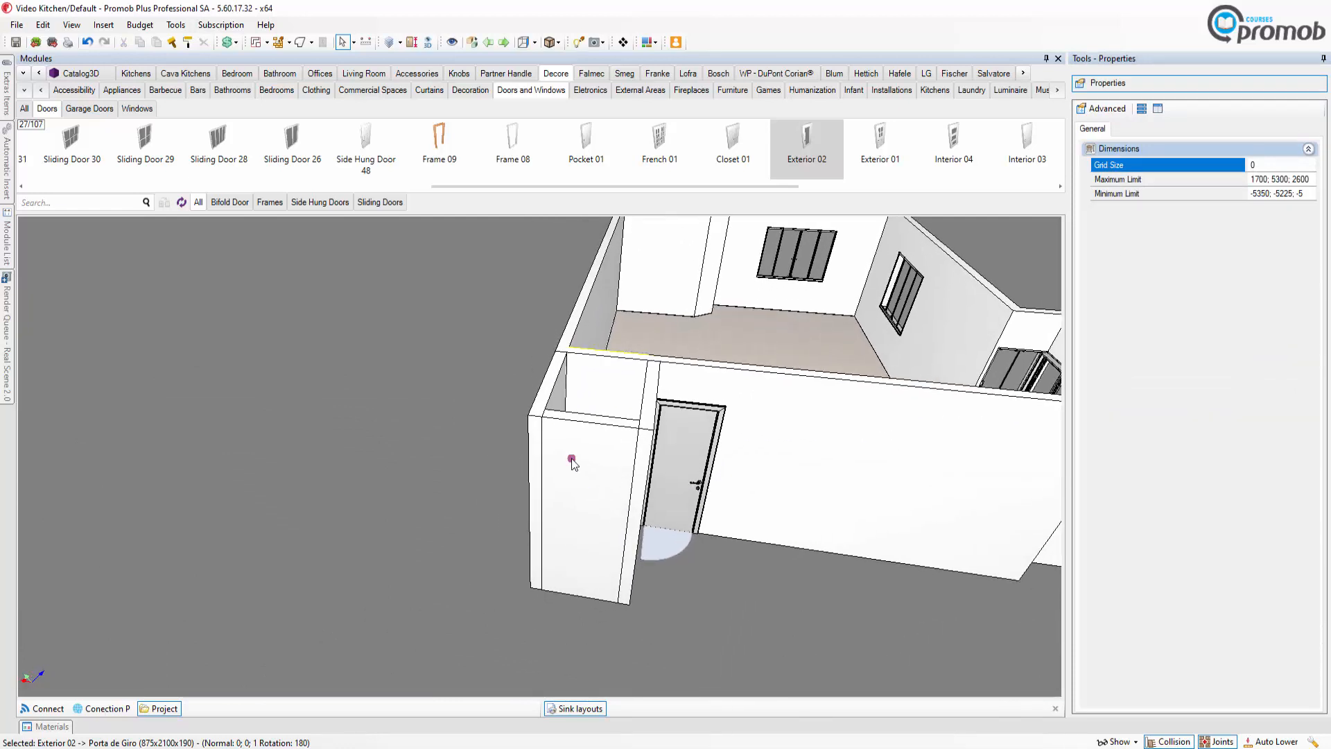
pyautogui.click(571, 461)
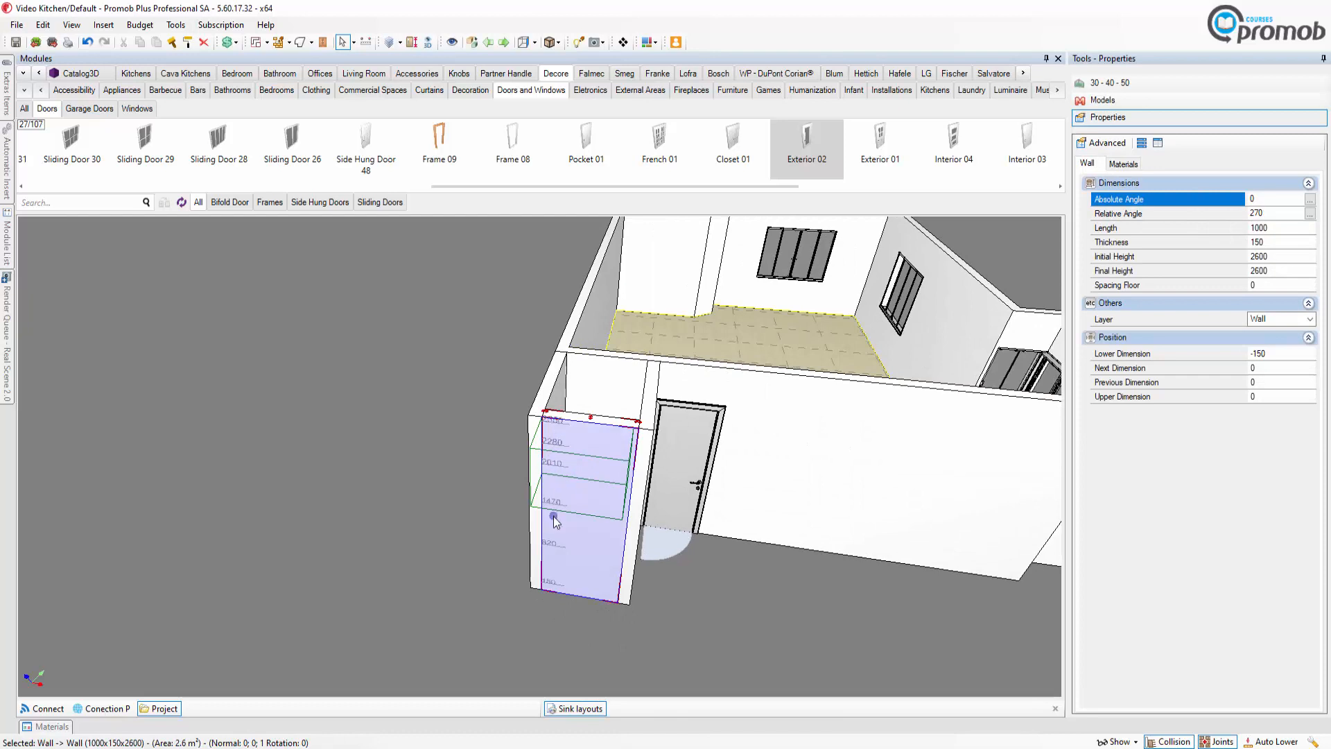
pyautogui.rightClick(577, 482)
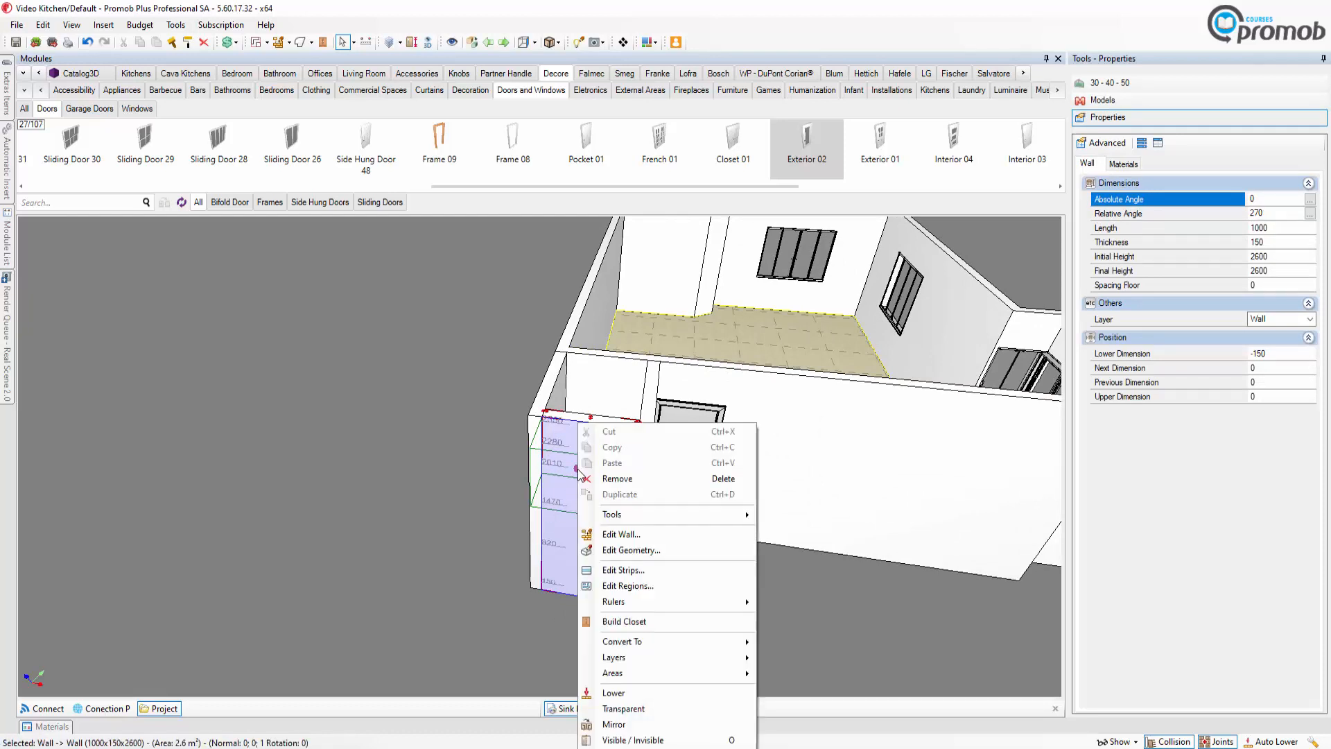
pyautogui.click(615, 694)
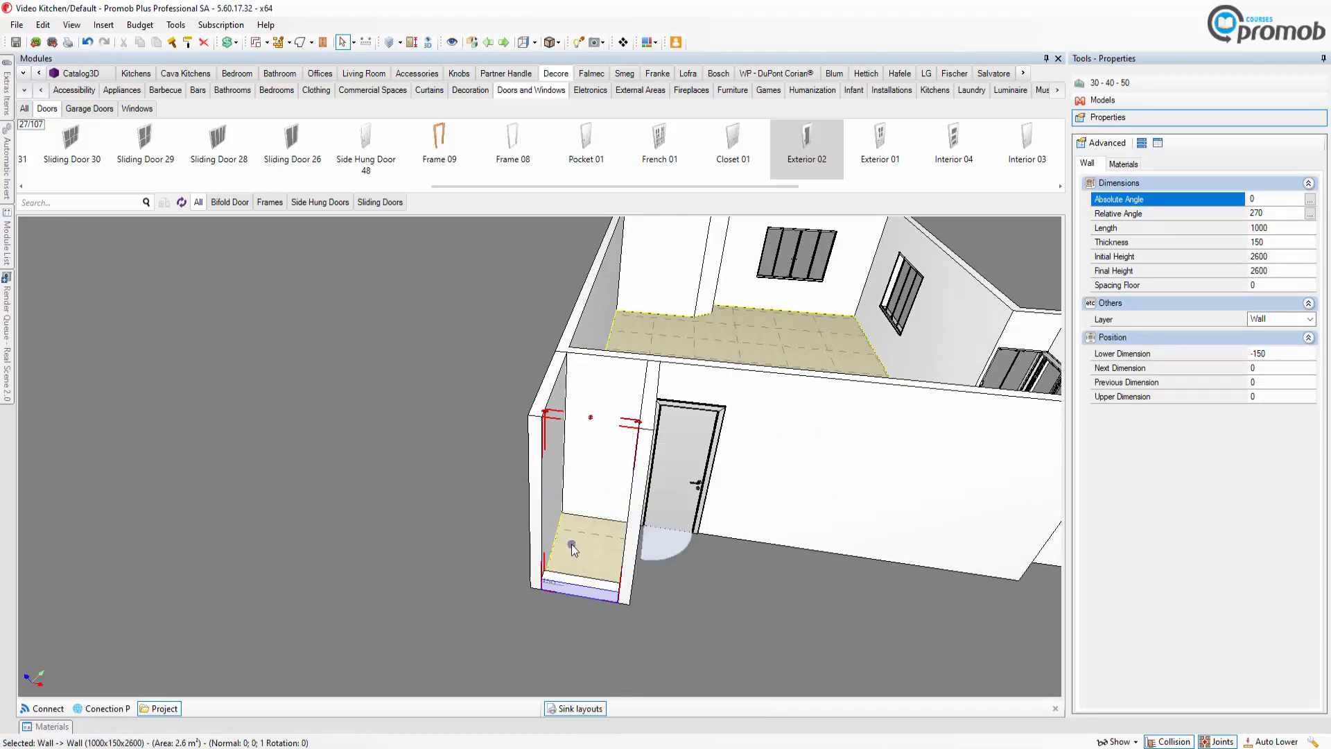
# Step: Insert Exterior 02, centralized along X and 2100 mm high, on the niche's back wall behind the lowered end wall
pyautogui.moveTo(570, 548); pyautogui.dragTo(596, 524, button='middle')
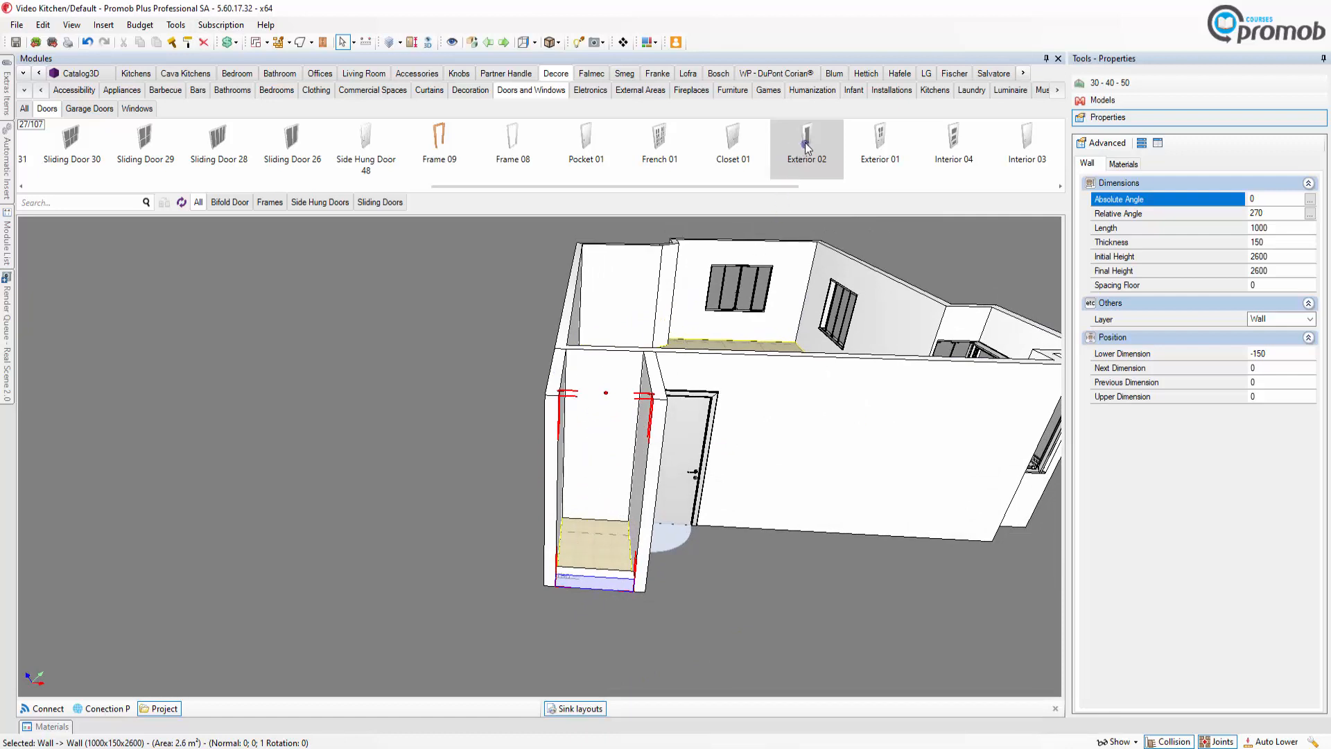
pyautogui.moveTo(809, 142); pyautogui.dragTo(615, 461)
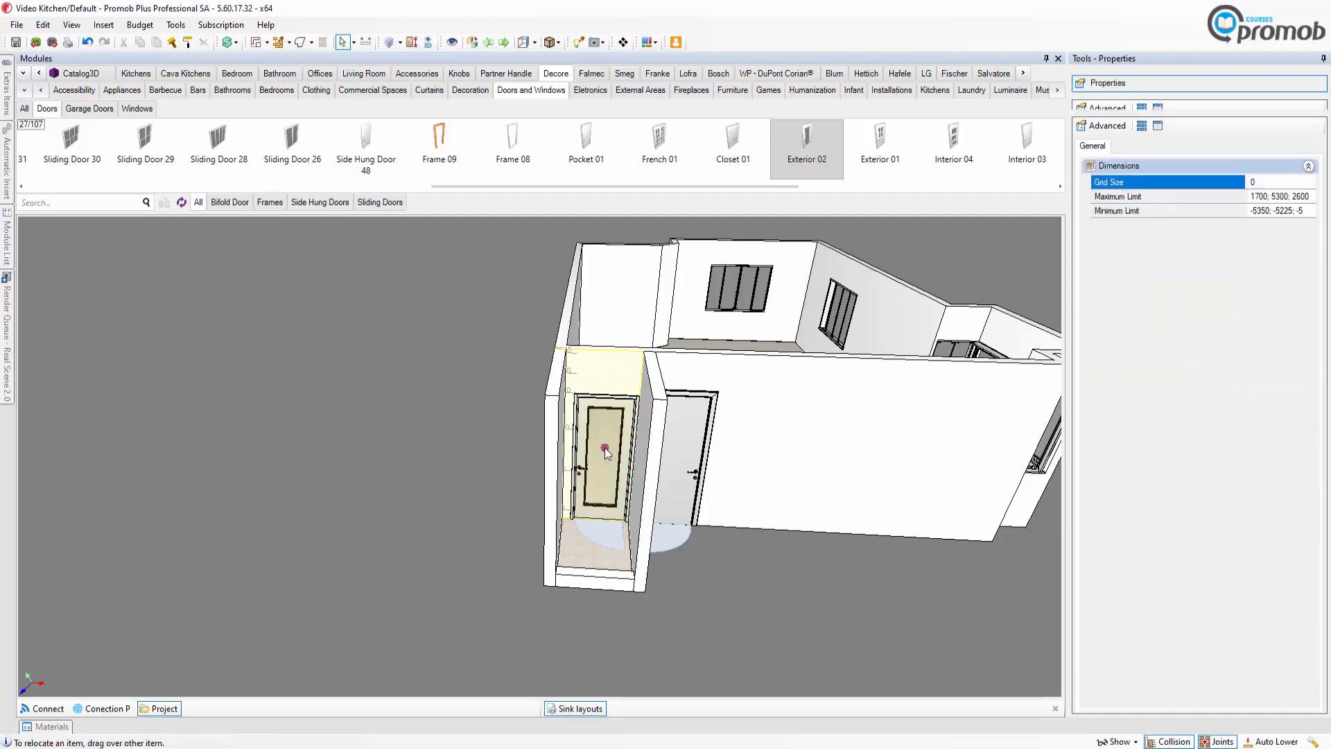
pyautogui.rightClick(607, 461)
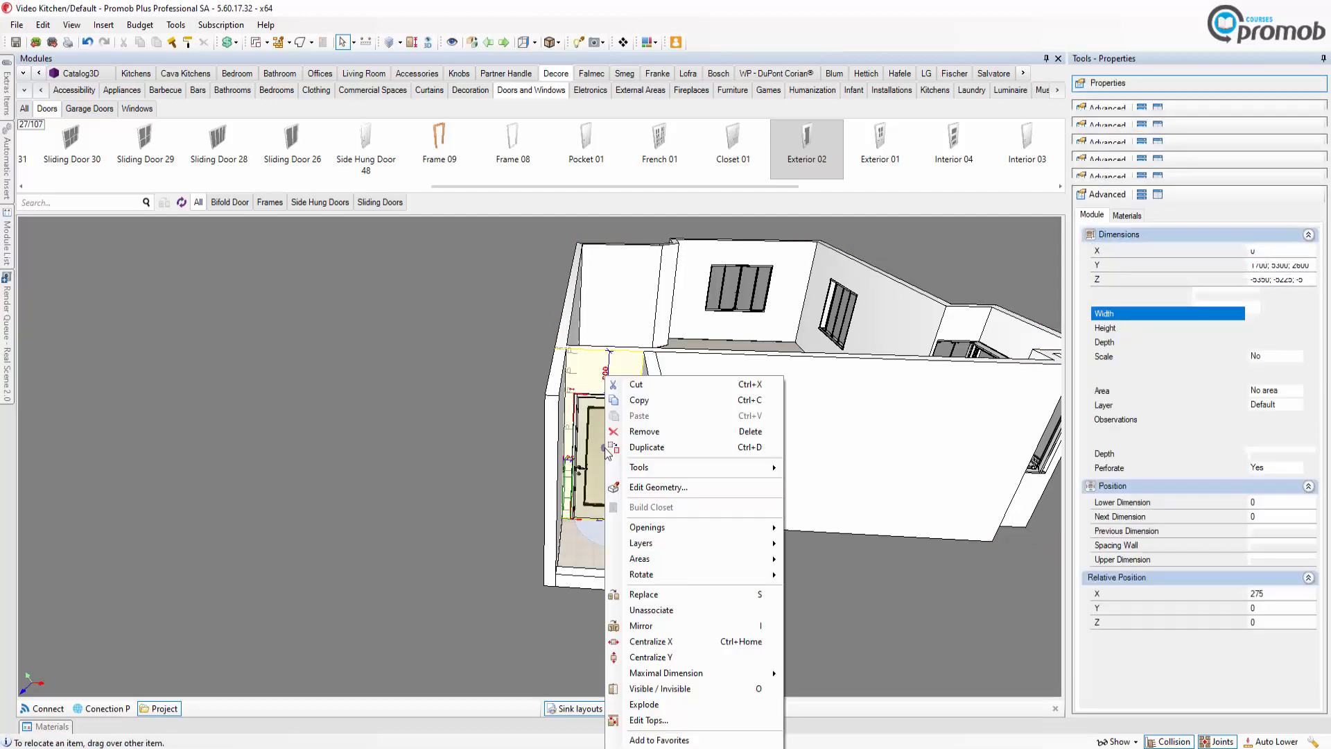
pyautogui.click(659, 642)
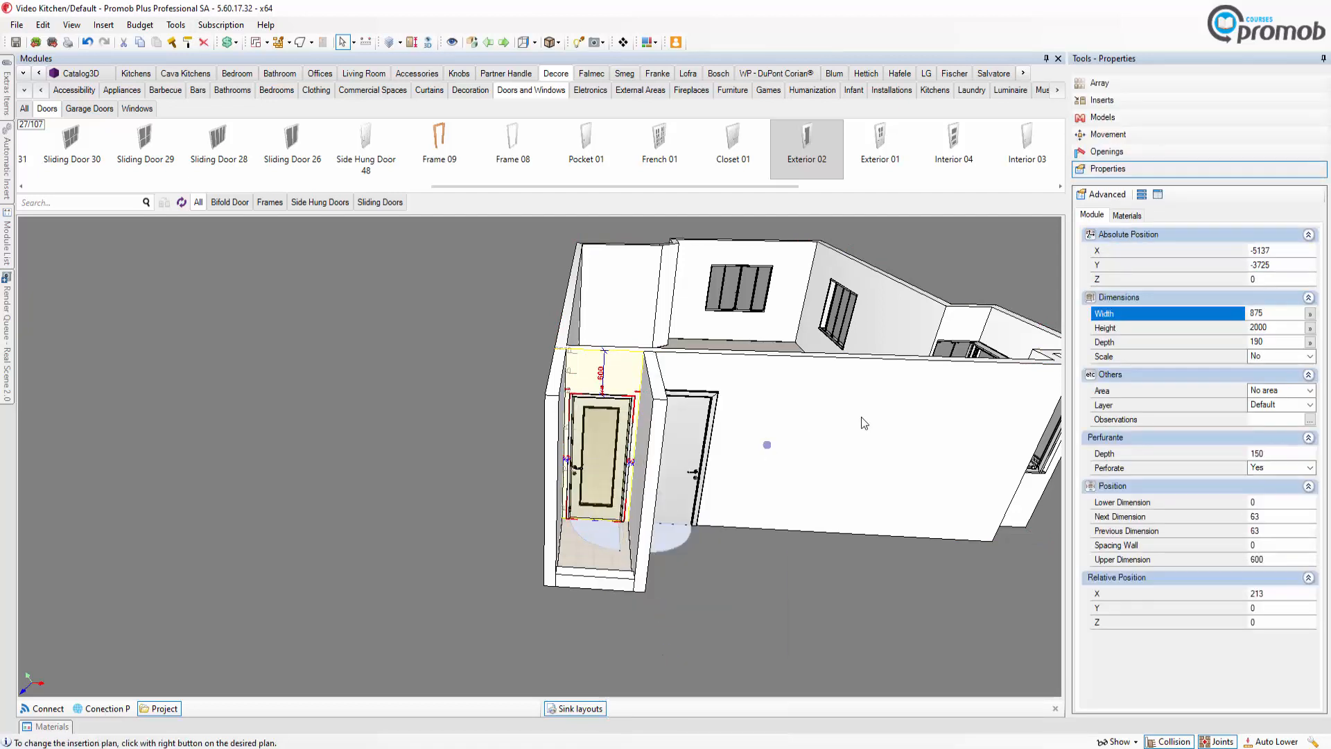
pyautogui.click(1273, 328)
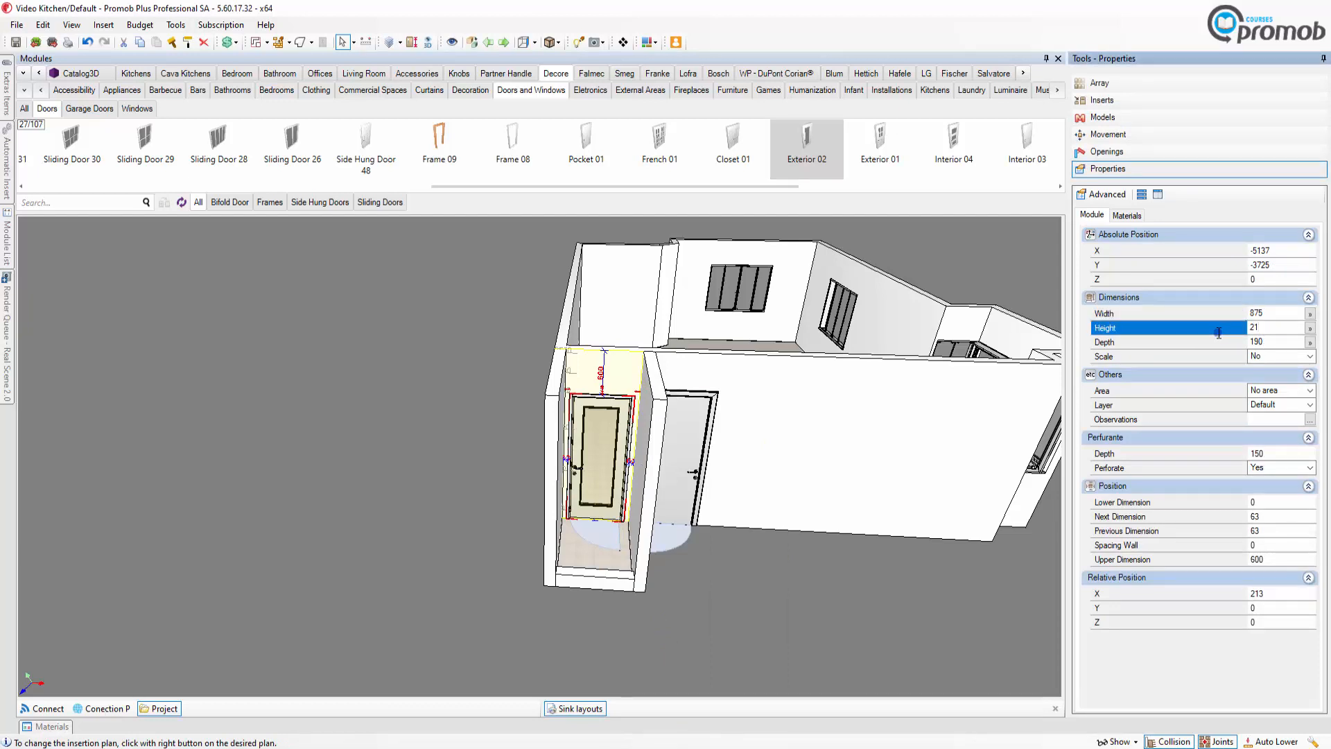
pyautogui.press('Return')
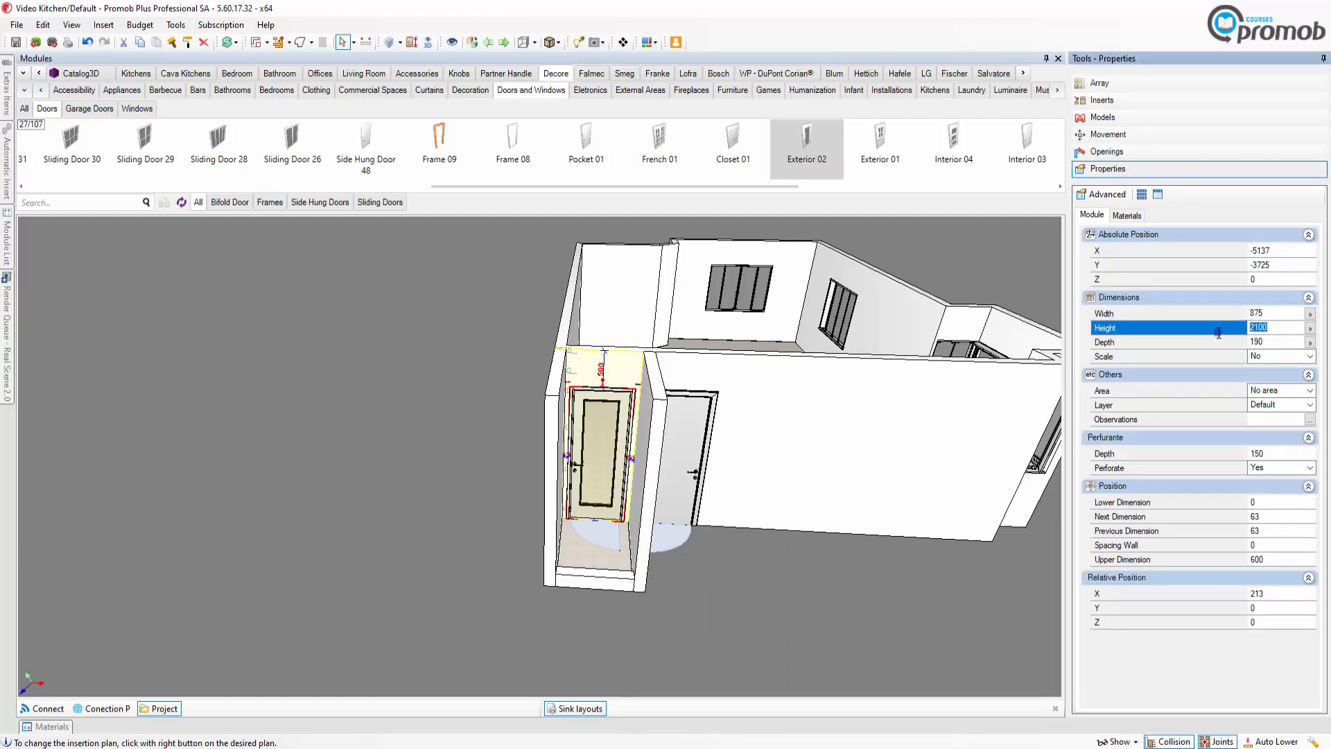
# Step: Raise the niche's lowered end wall back to its full height
pyautogui.moveTo(565, 548)
pyautogui.mouseDown(button='middle')
pyautogui.moveTo(654, 580)
pyautogui.moveTo(586, 553)
pyautogui.mouseUp(button='middle')
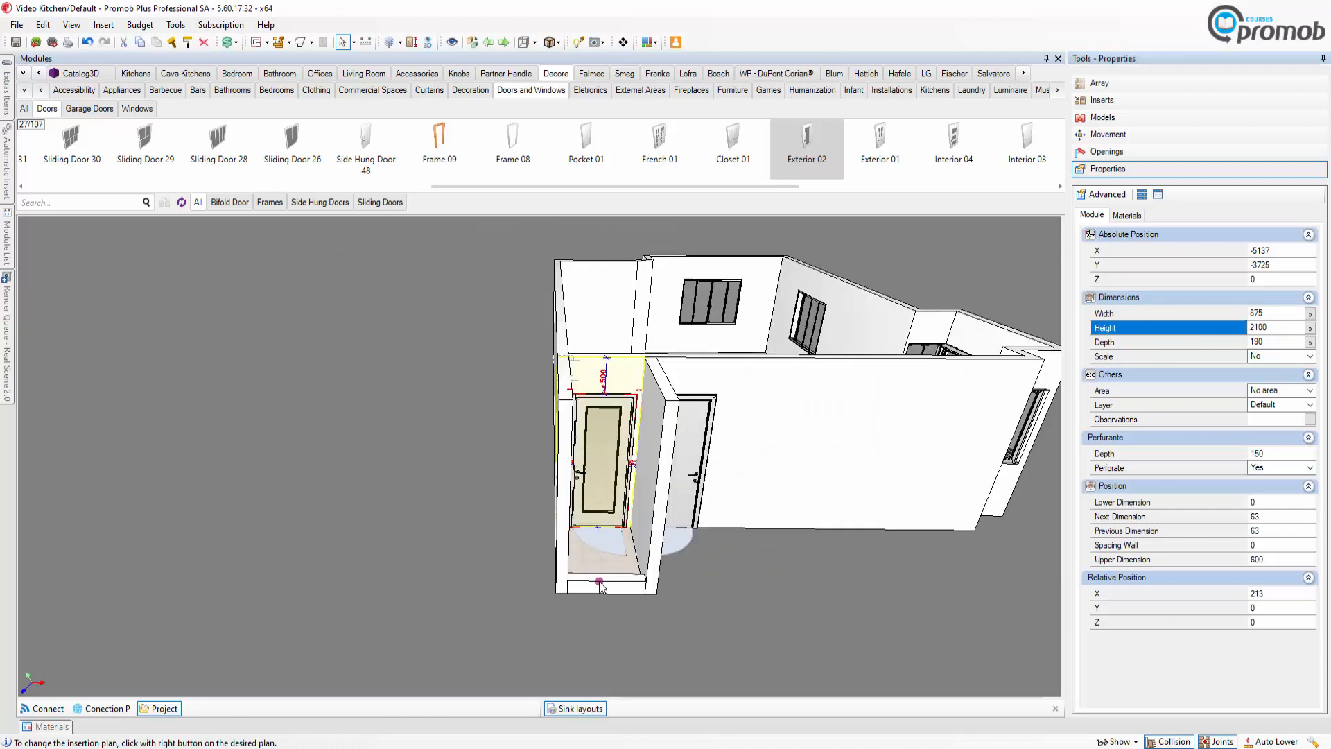
pyautogui.click(599, 583)
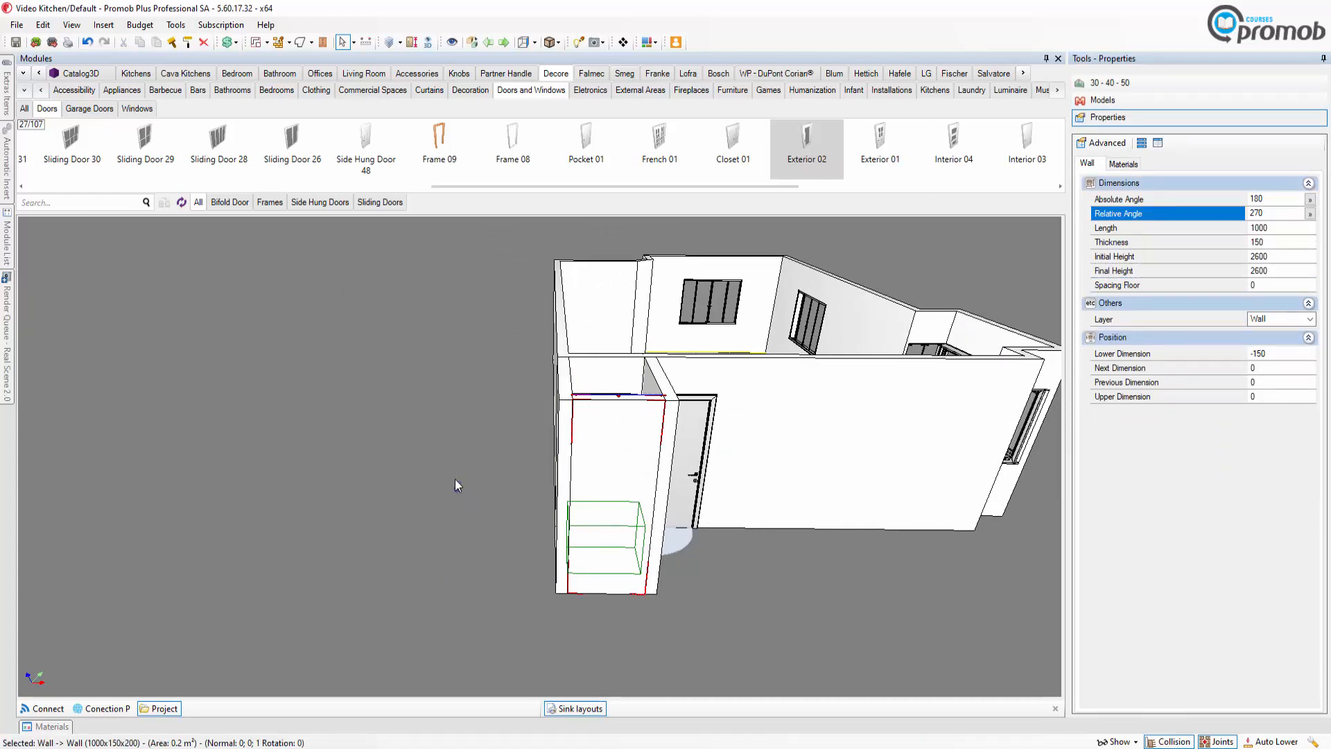
# Step: Insert Sliding Door 26 from the Sliding Doors category at floor level on the long blank wall beside the glazed exterior door
pyautogui.moveTo(455, 479); pyautogui.dragTo(397, 585, button='middle')
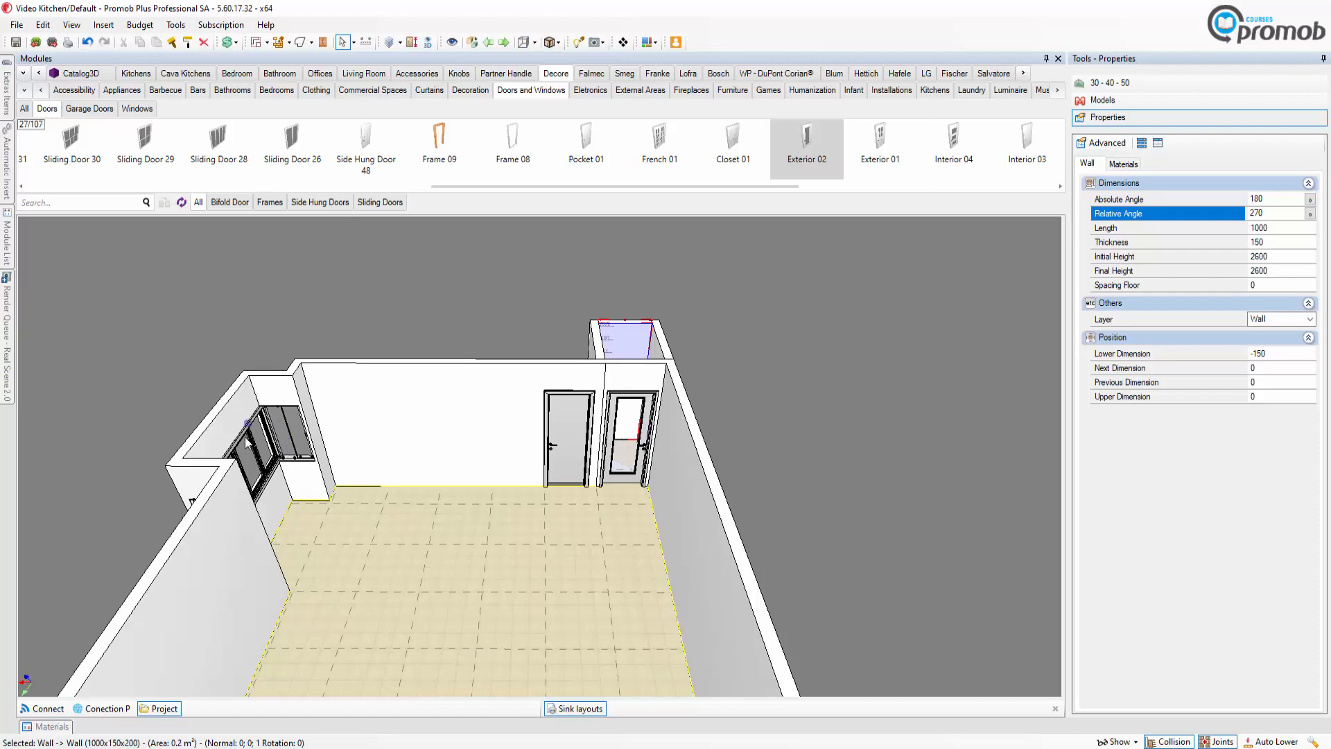
pyautogui.moveTo(407, 499); pyautogui.dragTo(560, 436, button='middle')
pyautogui.scroll(8, 561, 438)
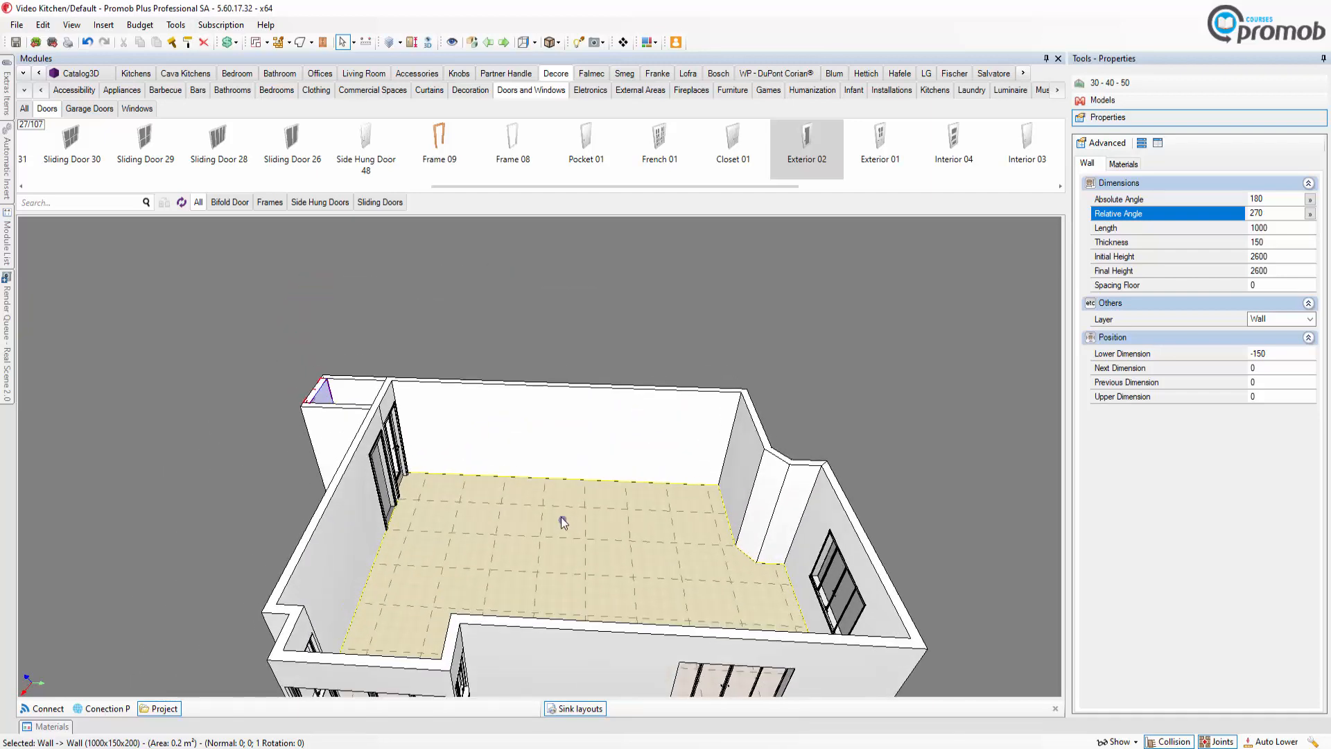
pyautogui.moveTo(561, 510); pyautogui.dragTo(565, 535, button='middle')
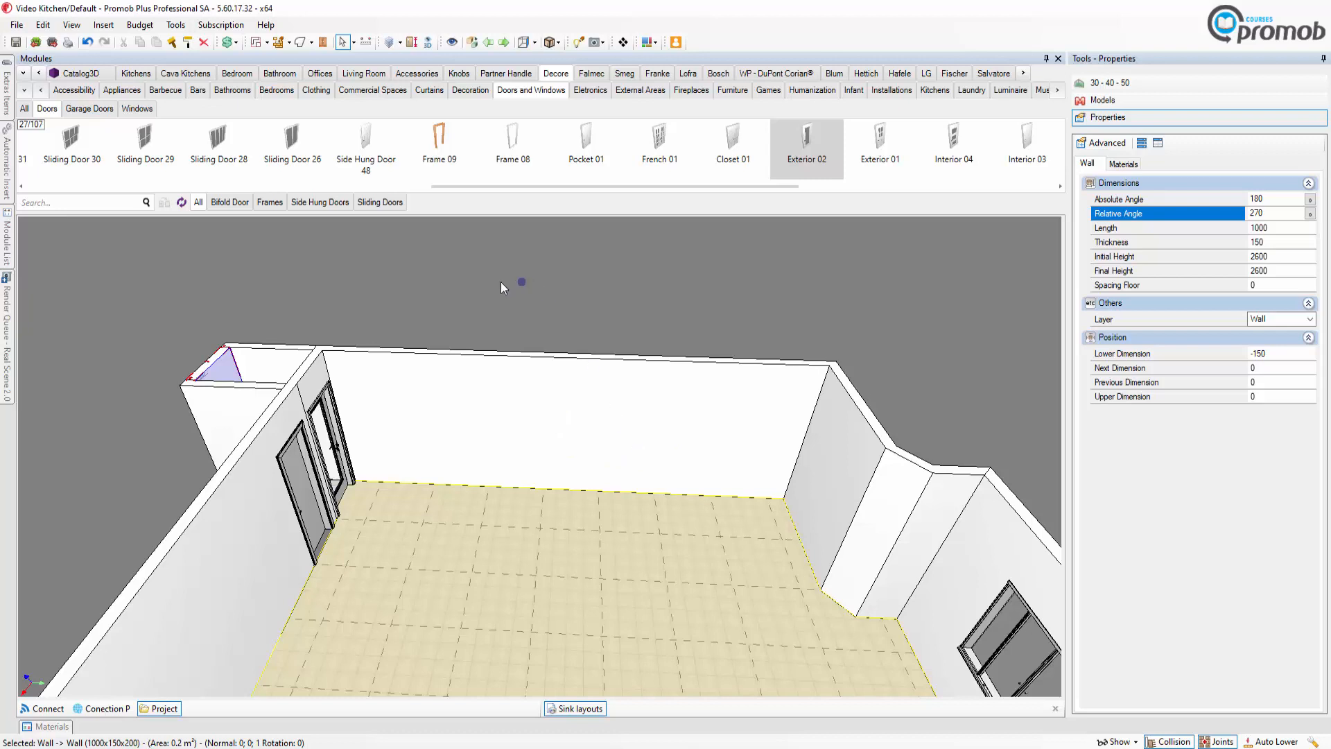
pyautogui.click(372, 203)
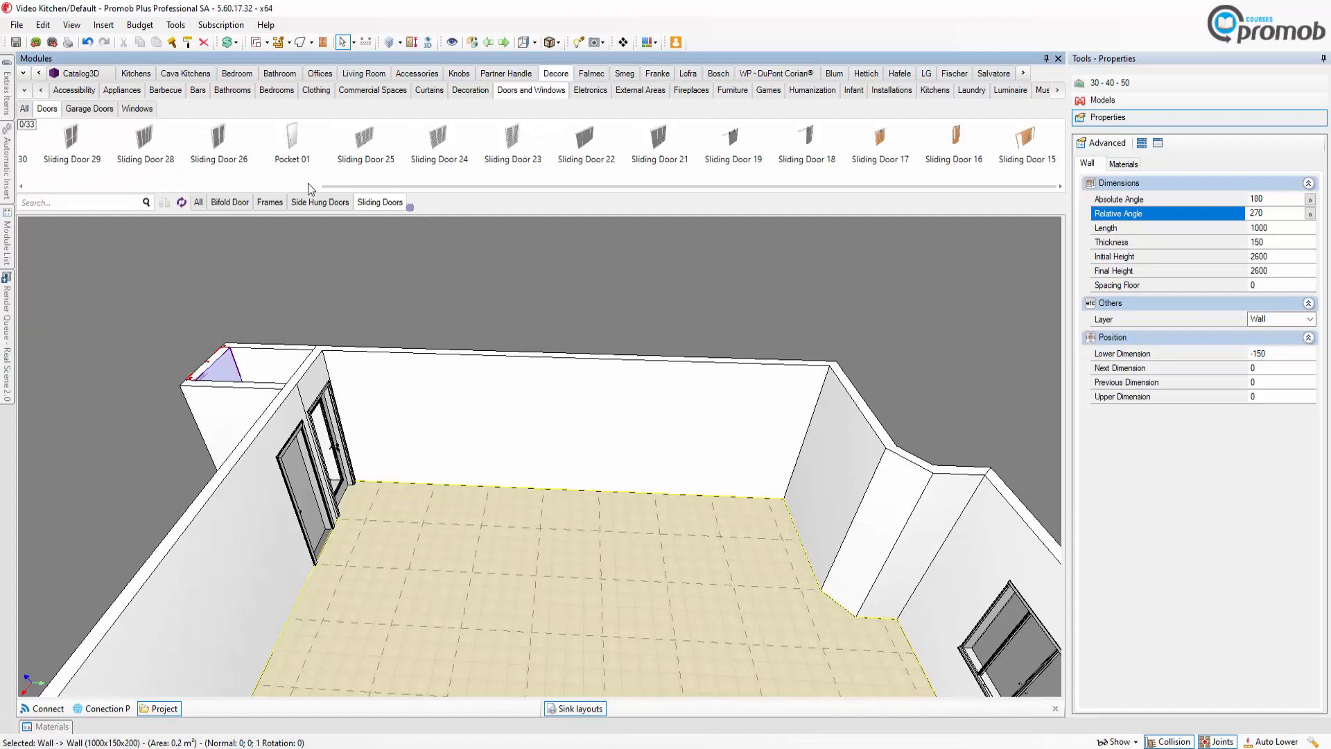
pyautogui.click(221, 138)
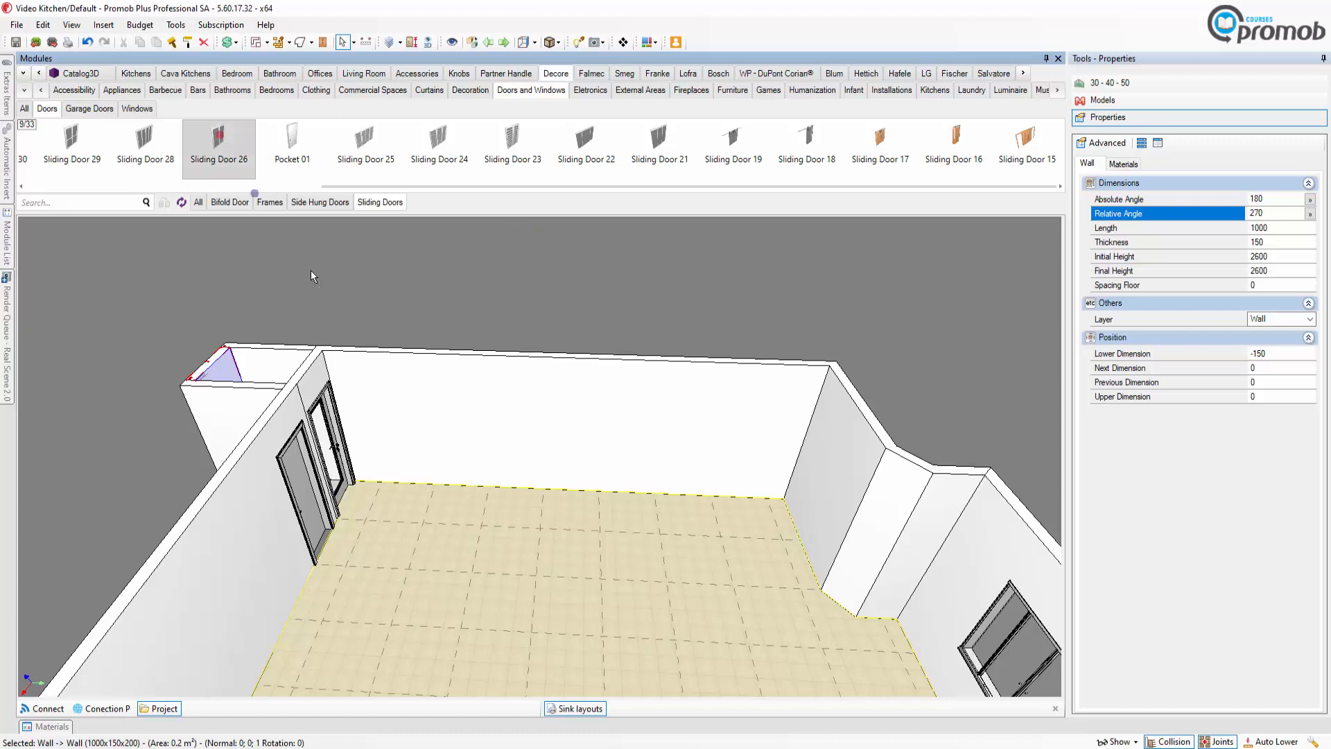
pyautogui.click(555, 524)
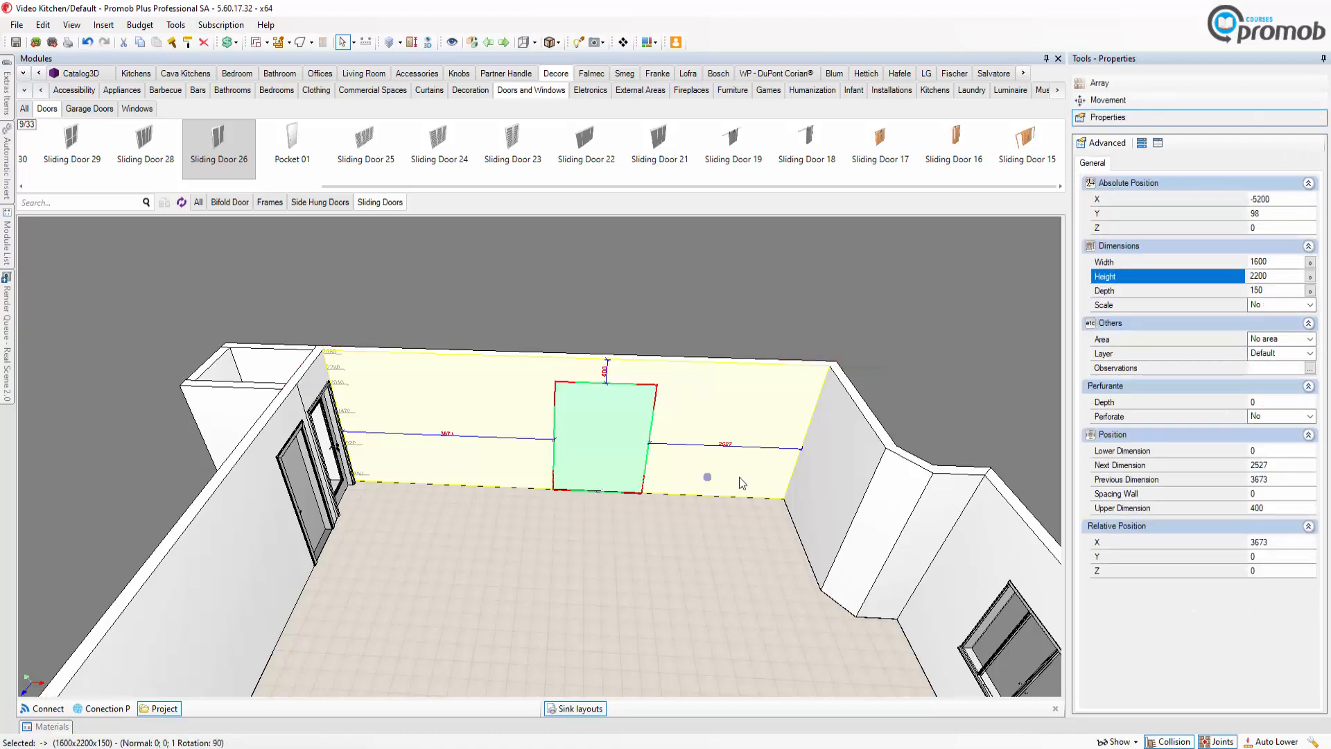
pyautogui.click(721, 455)
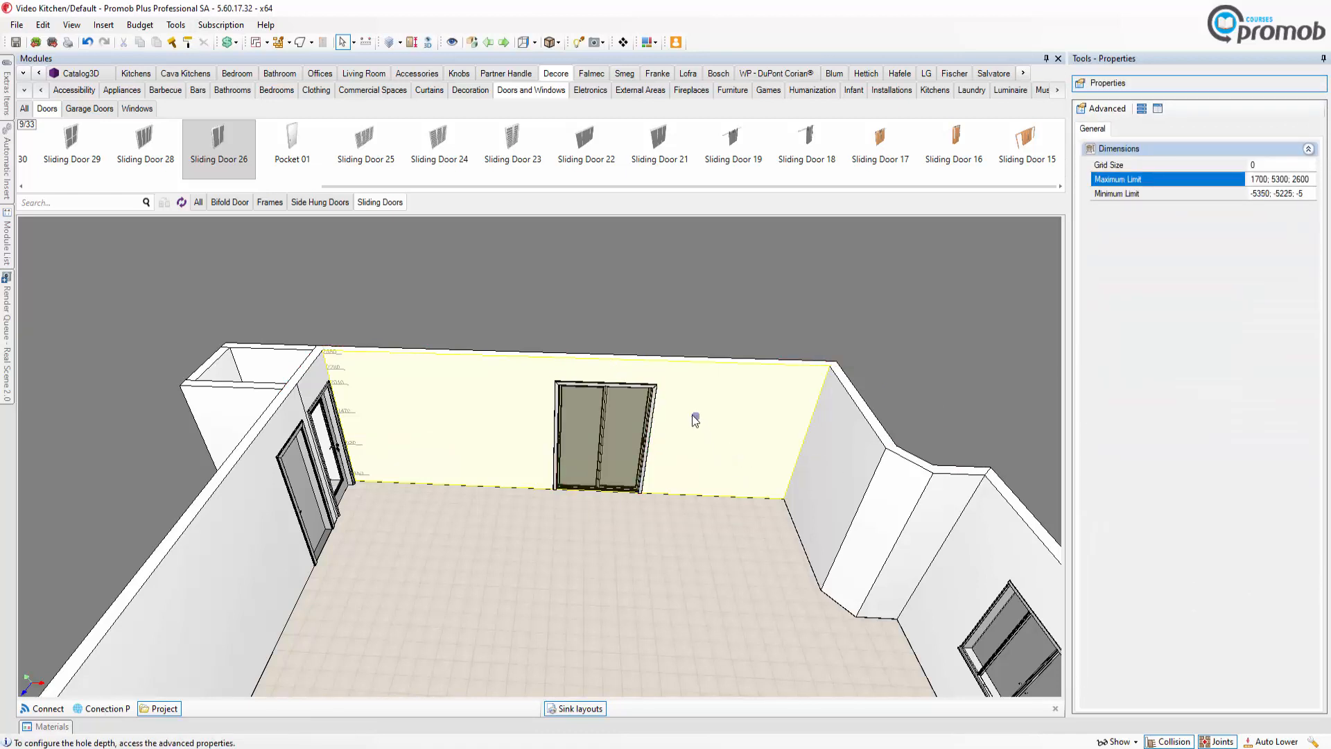
# Step: Position the sliding door on its wall by setting its Next Dimension to 2000 mm
pyautogui.click(598, 461)
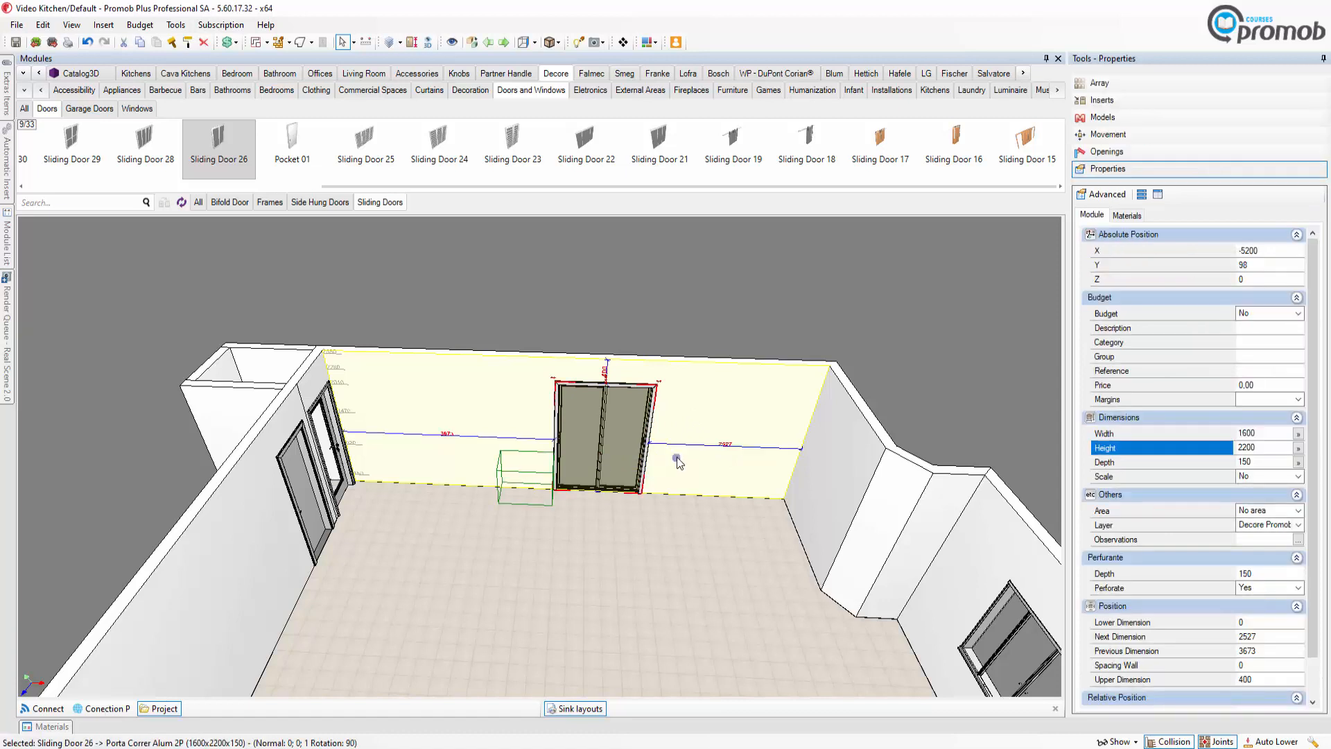
pyautogui.scroll(2, 686, 458)
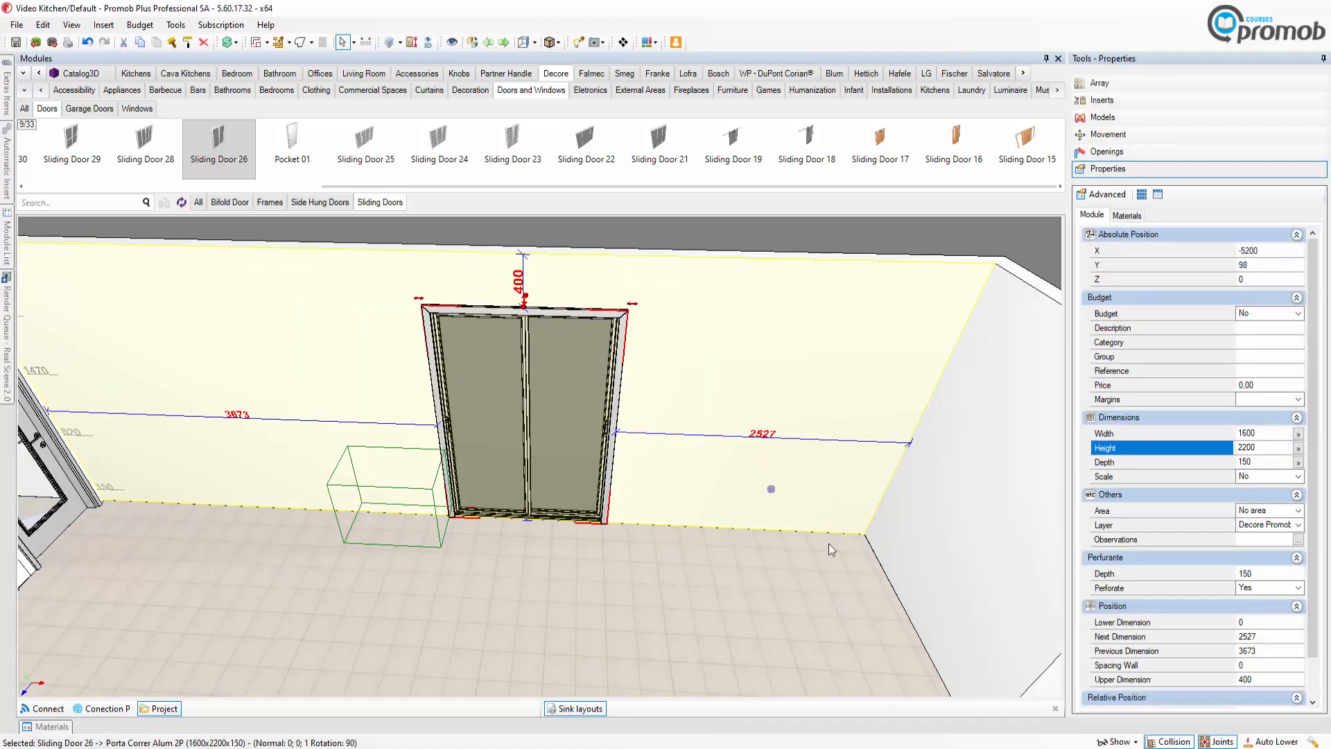
pyautogui.click(1270, 635)
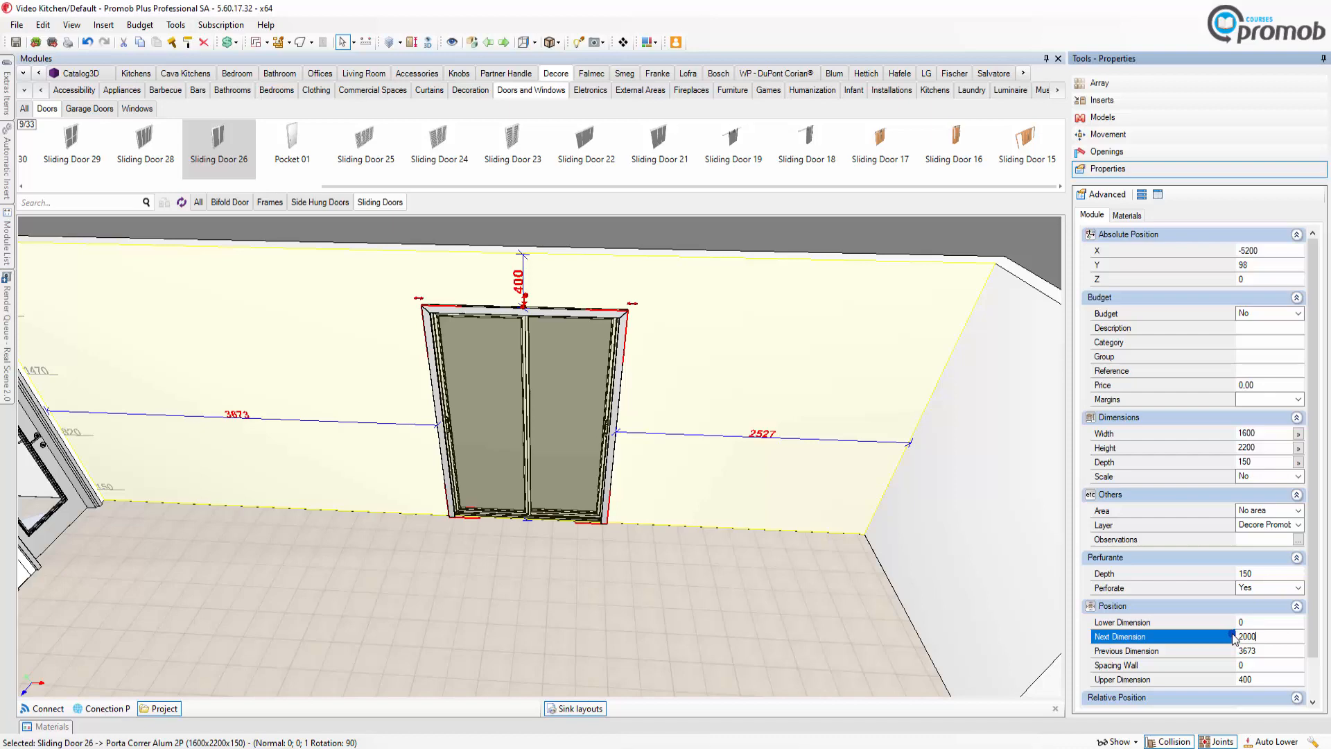
pyautogui.press('Return')
# Step: Save the kitchen project with its windows and doors in place
pyautogui.moveTo(811, 643); pyautogui.dragTo(759, 380, button='middle')
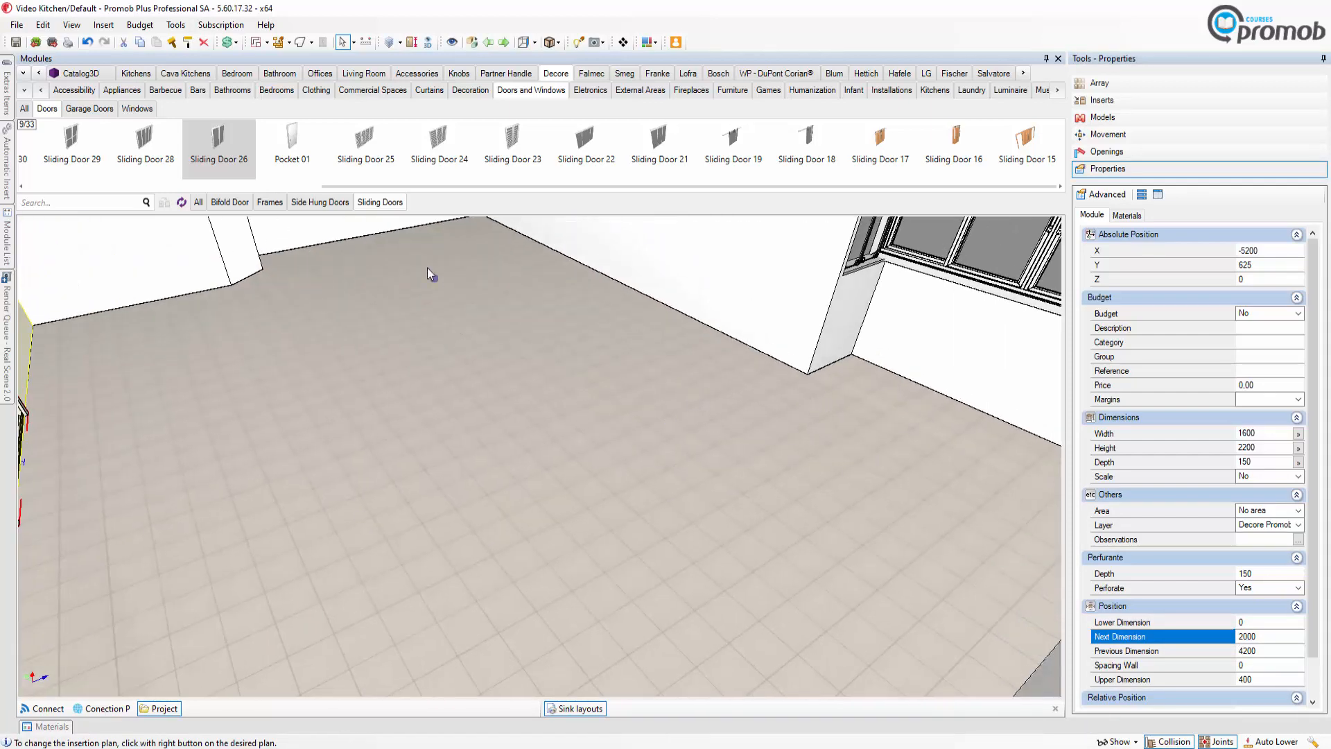
pyautogui.moveTo(275, 399); pyautogui.dragTo(399, 590, button='middle')
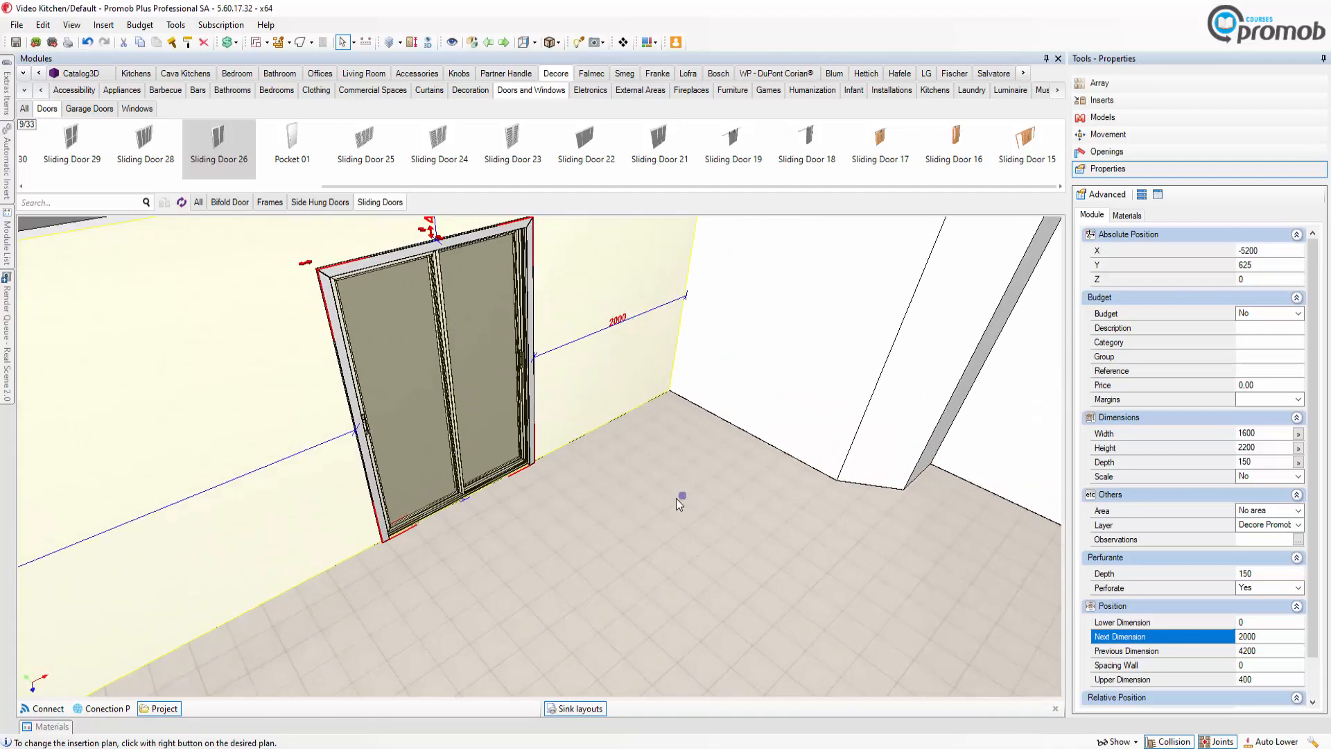
pyautogui.scroll(-4, 645, 524)
pyautogui.moveTo(650, 651); pyautogui.dragTo(968, 523, button='middle')
pyautogui.moveTo(704, 572); pyautogui.dragTo(380, 565, button='middle')
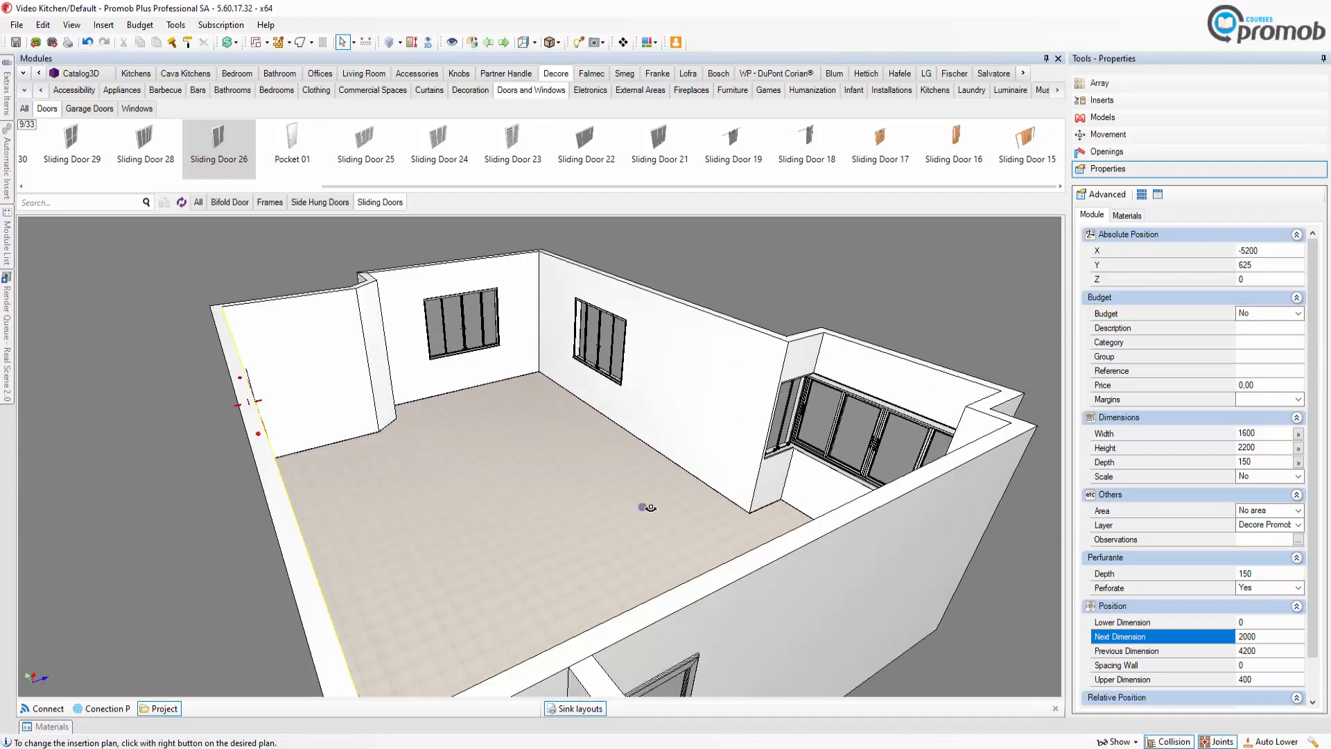
pyautogui.moveTo(683, 499); pyautogui.dragTo(637, 520, button='middle')
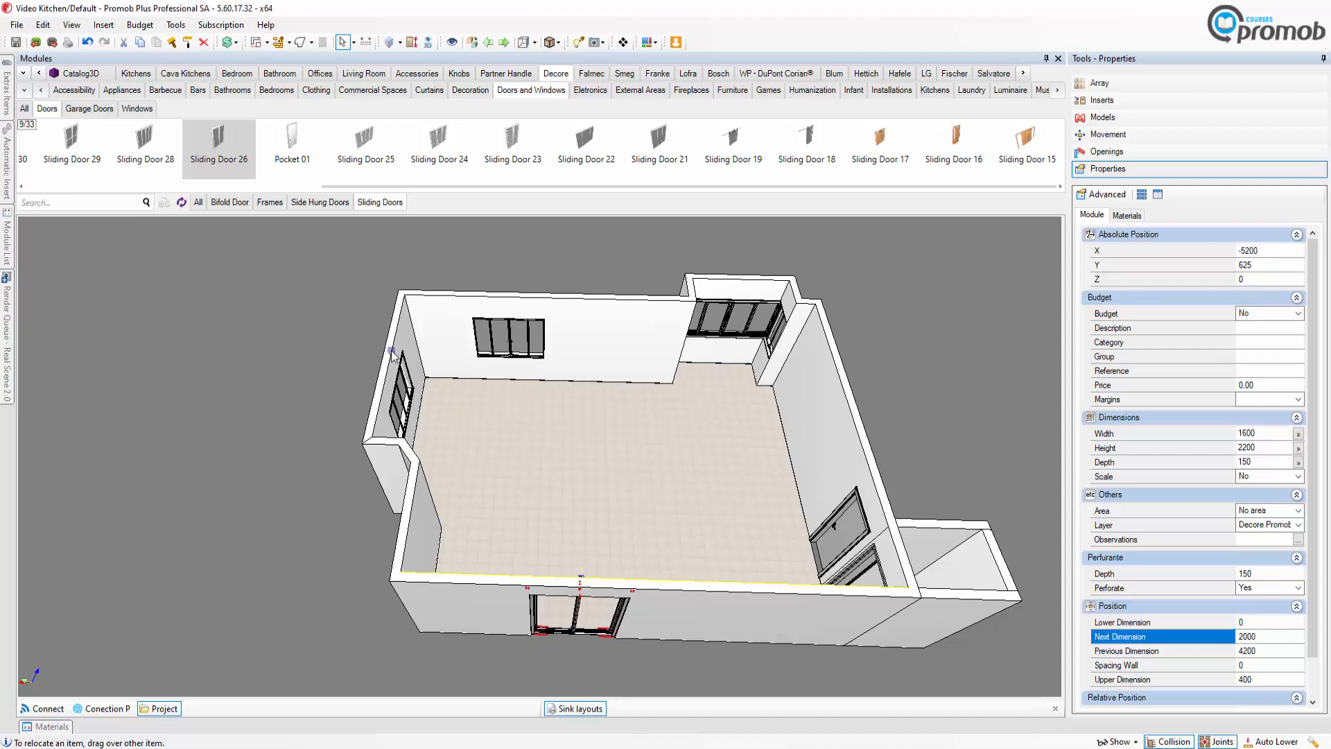
pyautogui.click(15, 43)
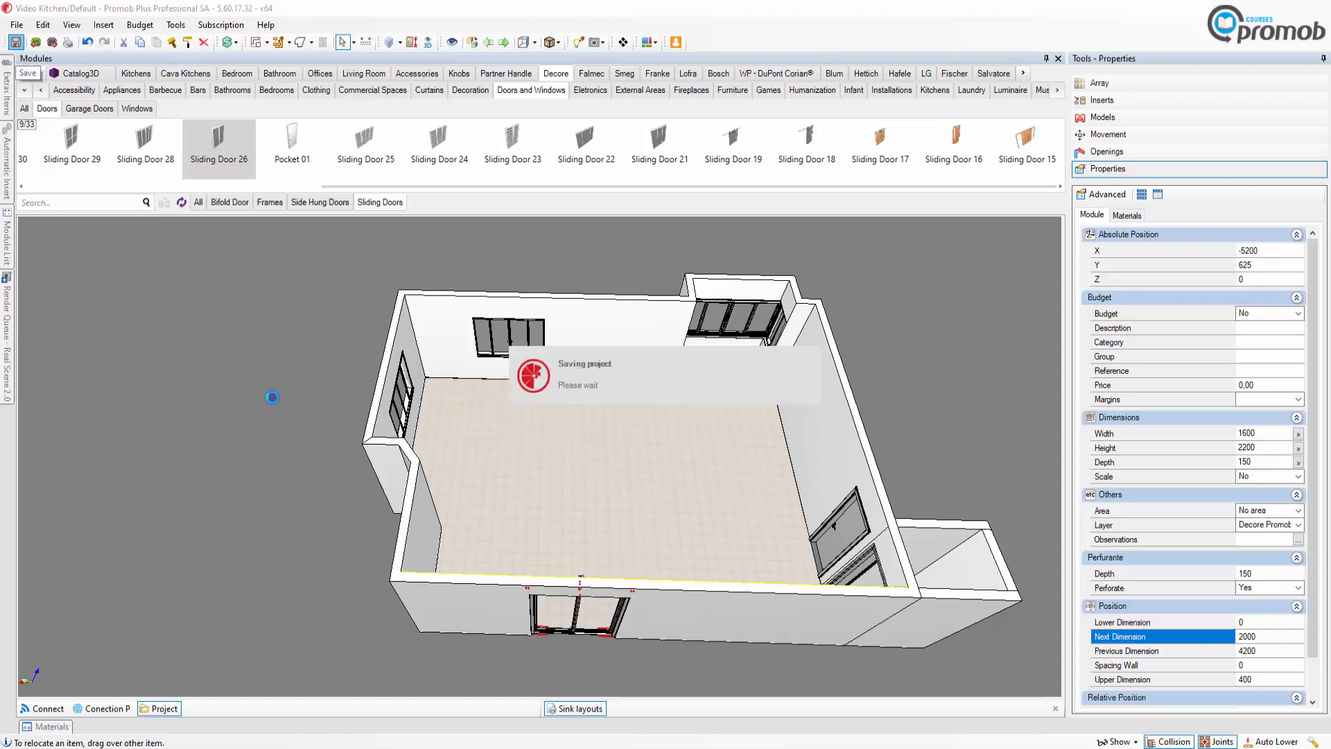